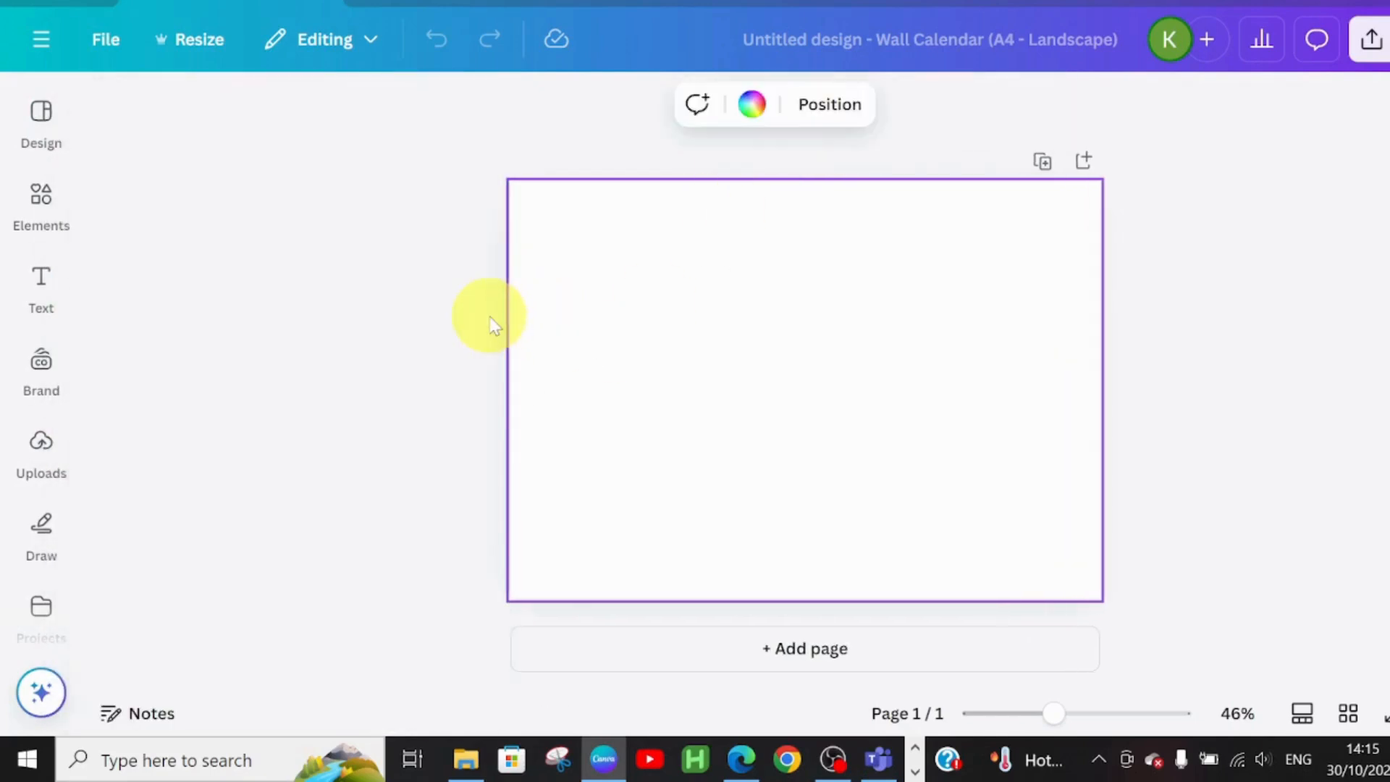
# Scroll to and open the Wall Calendar (A4 Landscape) preset as a blank design
pyautogui.scroll(-3, 397, 449)
# Make the background Light Gray and add the 'technology' robot-hand lightbulb photo at the left edge
pyautogui.click(371, 459)
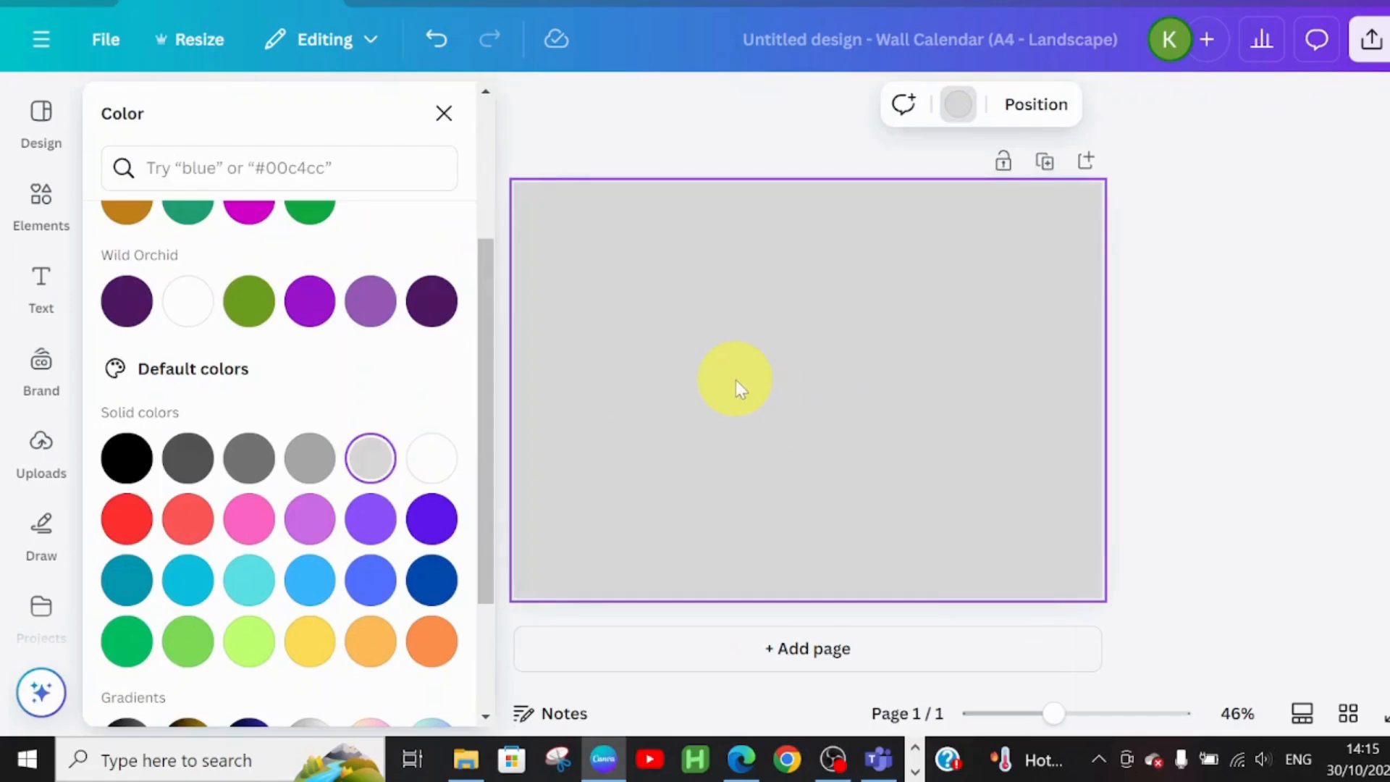
pyautogui.click(443, 117)
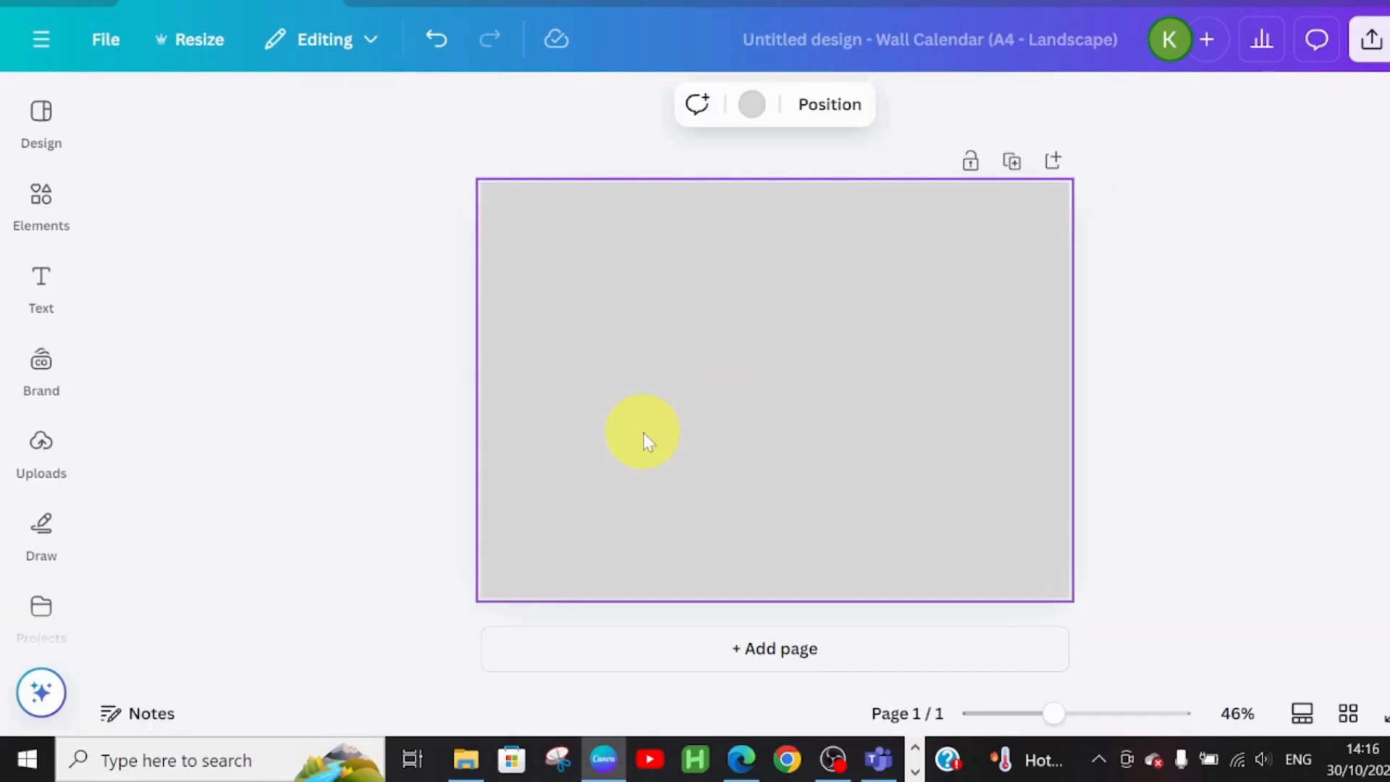
pyautogui.click(21, 219)
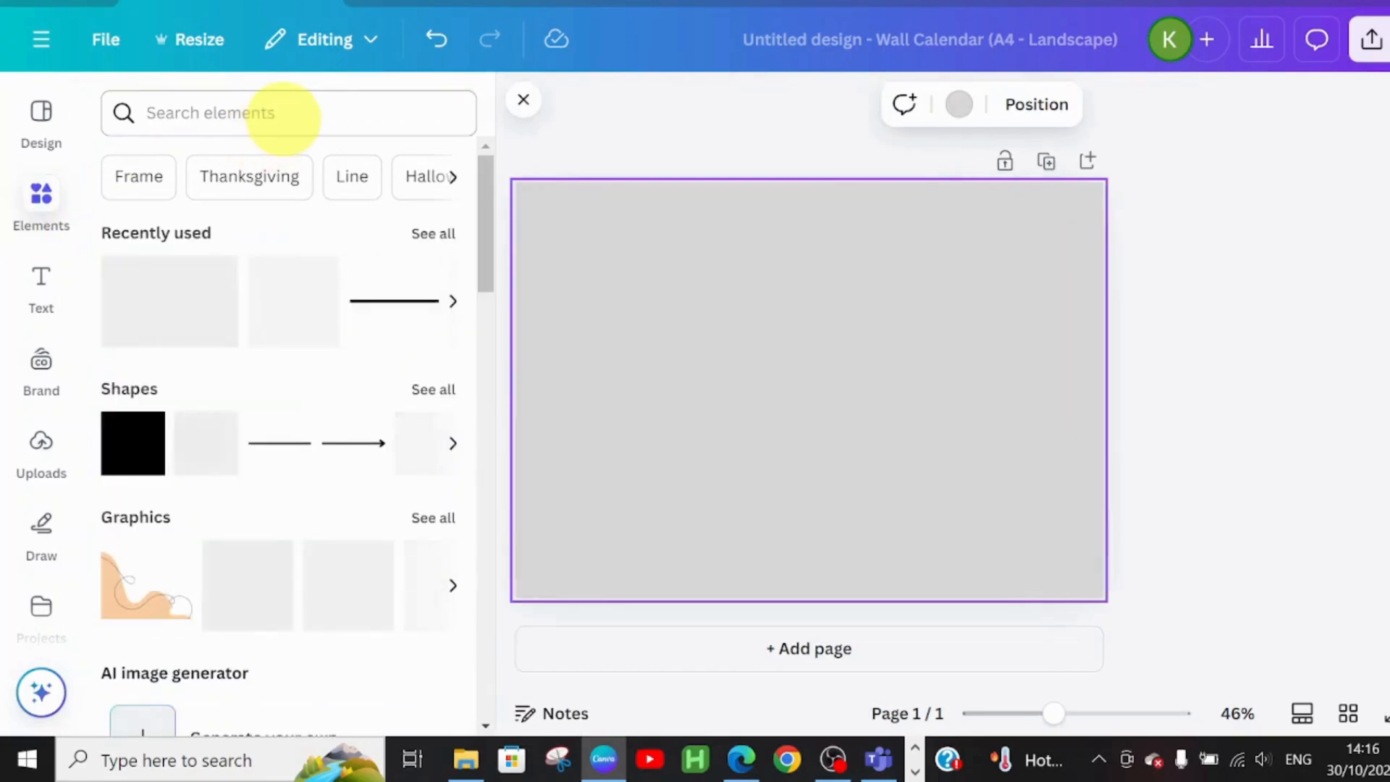
pyautogui.click(282, 116)
pyautogui.write('technology')
pyautogui.press('Return')
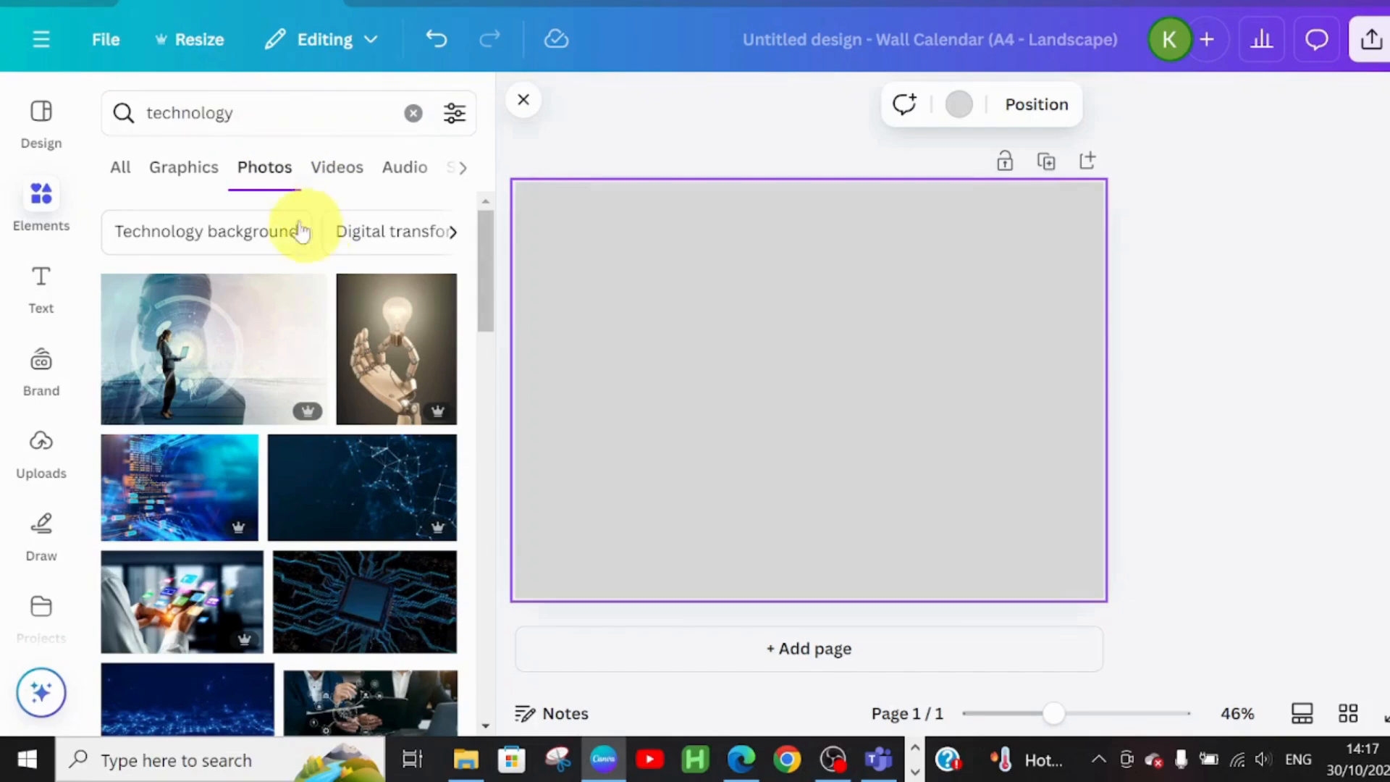
pyautogui.click(389, 355)
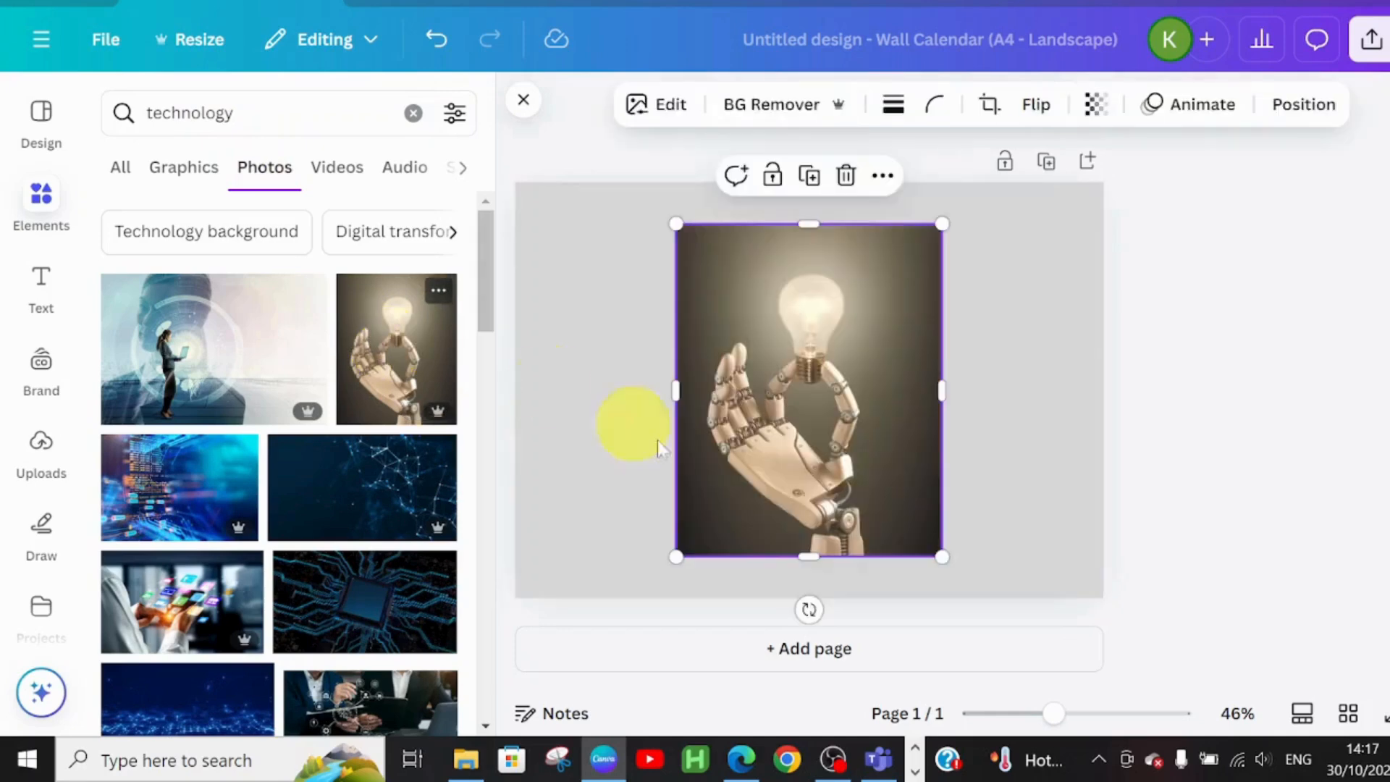
pyautogui.moveTo(814, 467); pyautogui.dragTo(655, 500)
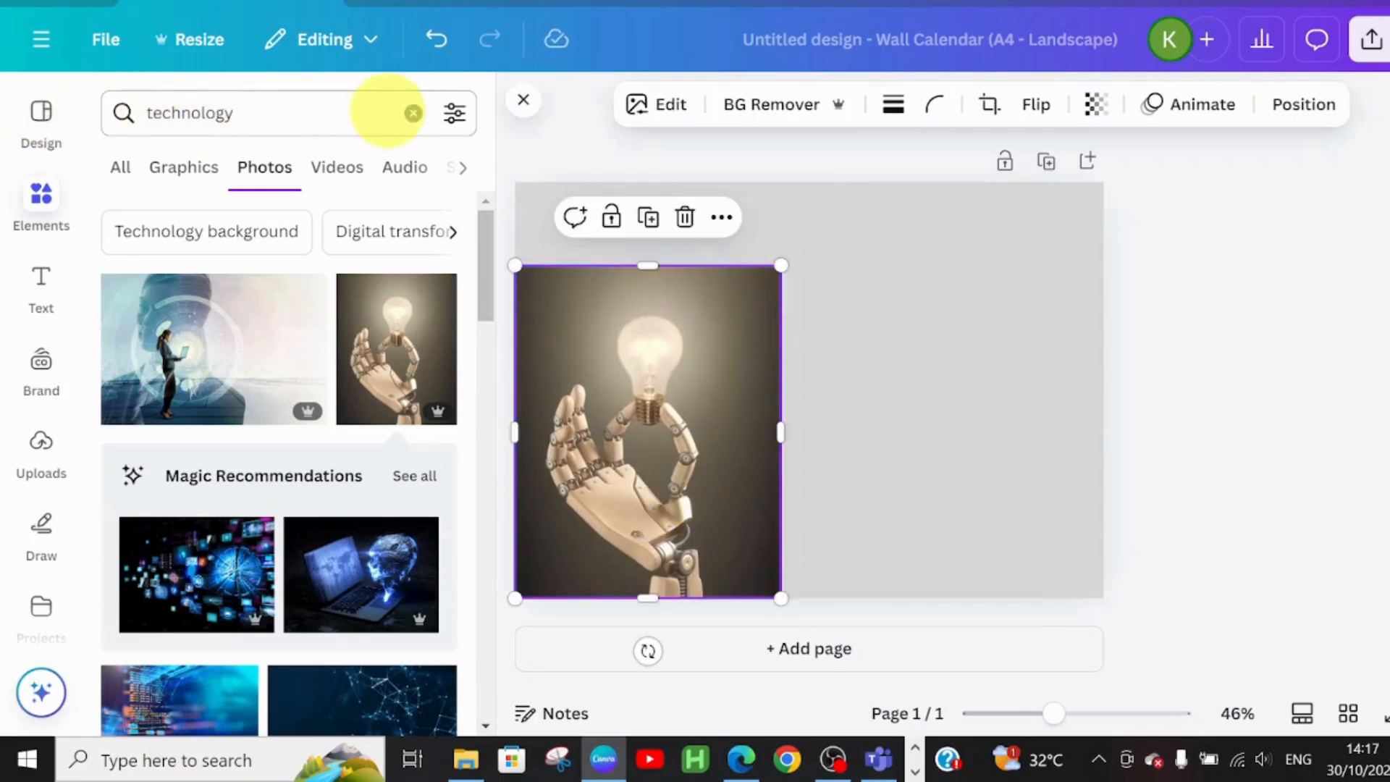
# Add the graduation-cap graphic from an 'education' search near the page top
pyautogui.click(414, 116)
pyautogui.click(229, 114)
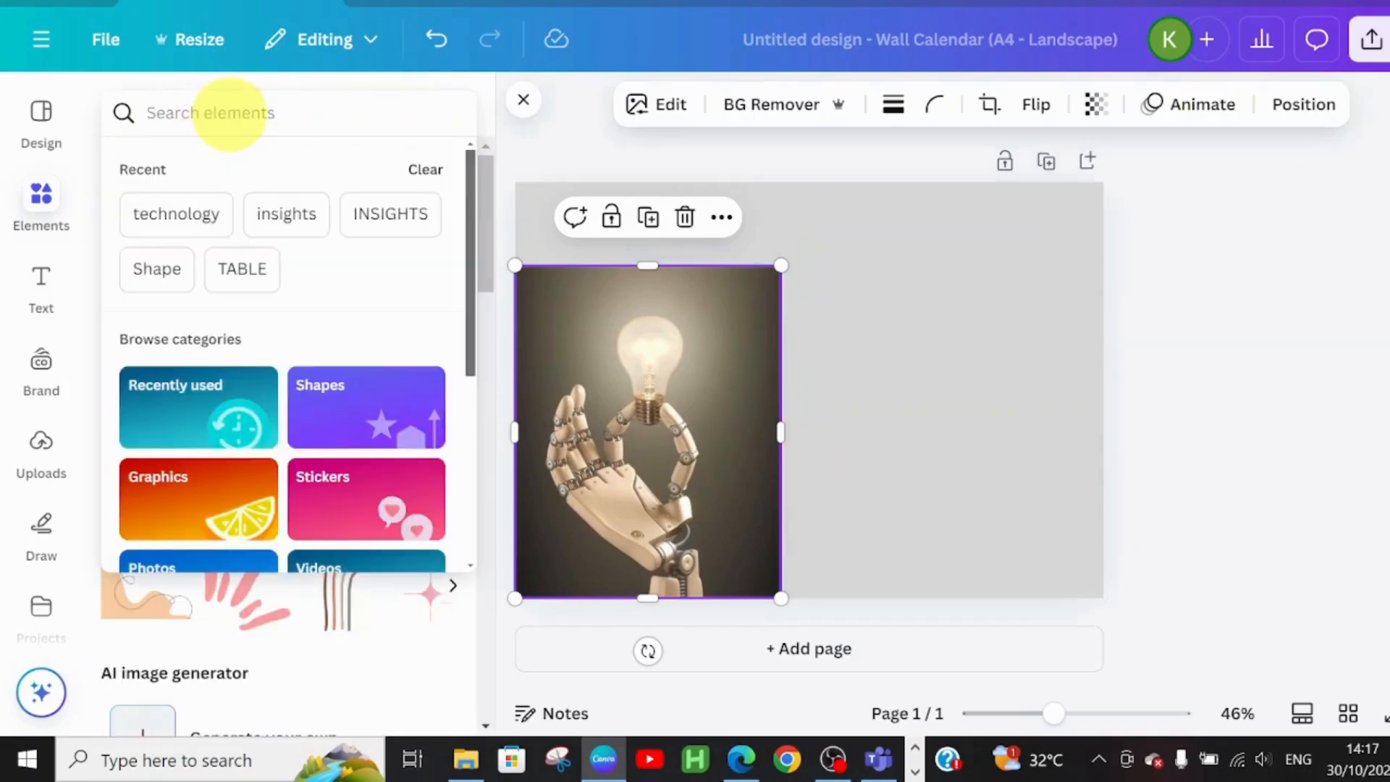
pyautogui.write('education')
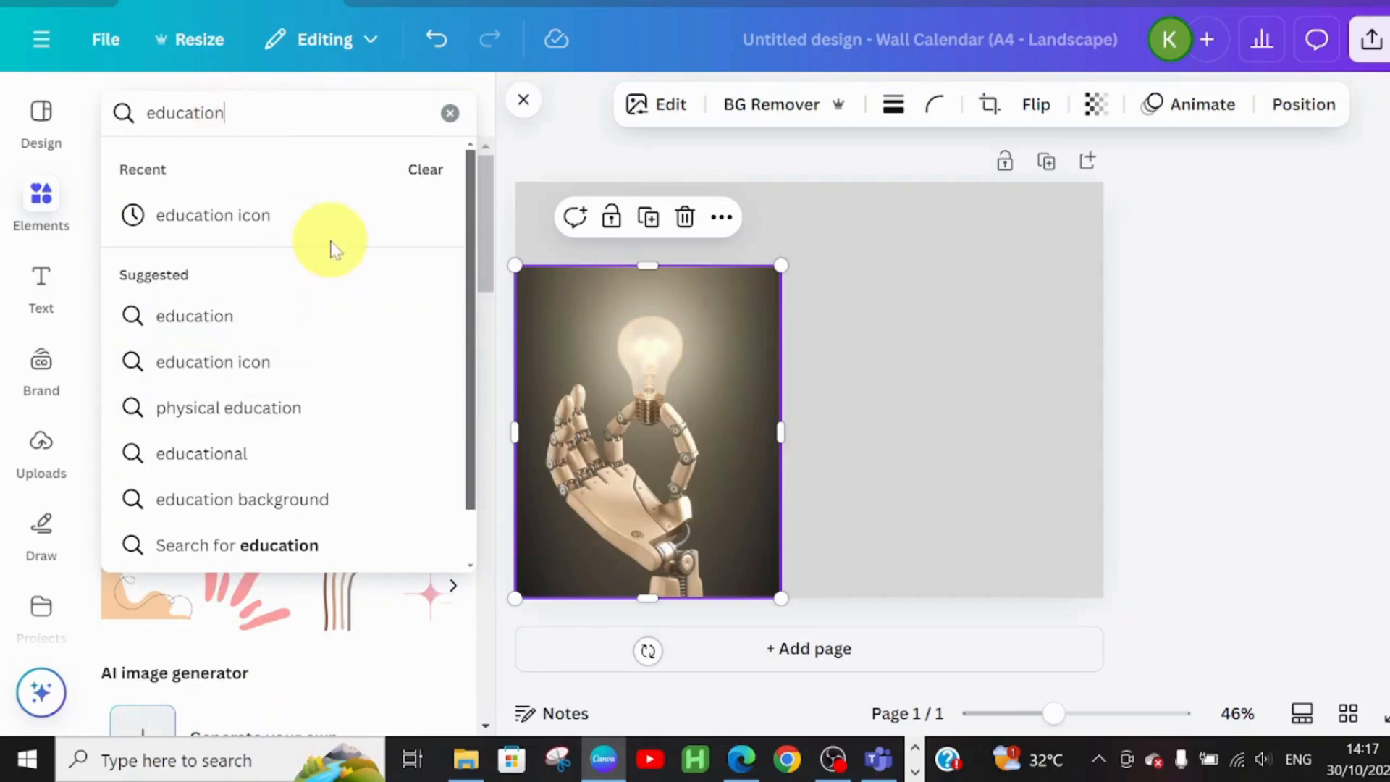
pyautogui.press('Return')
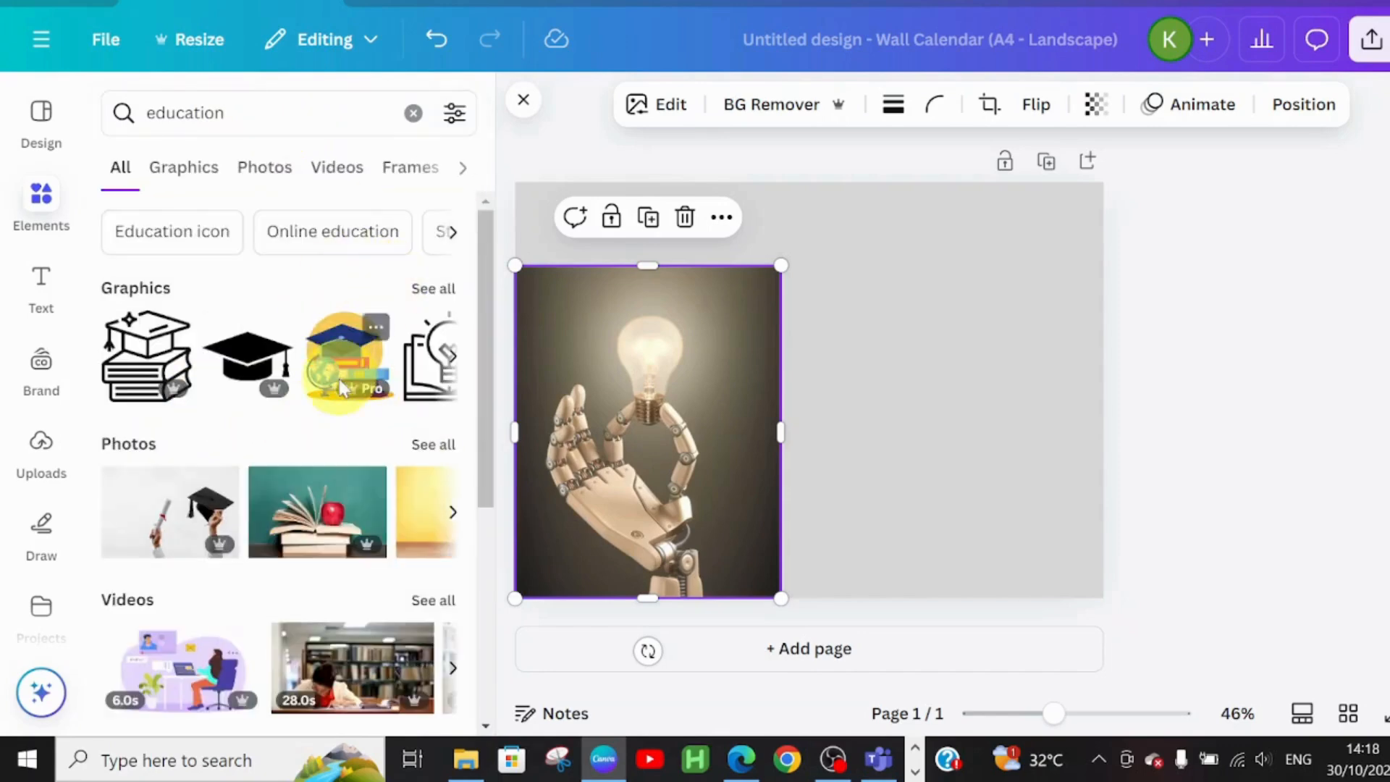
pyautogui.click(326, 360)
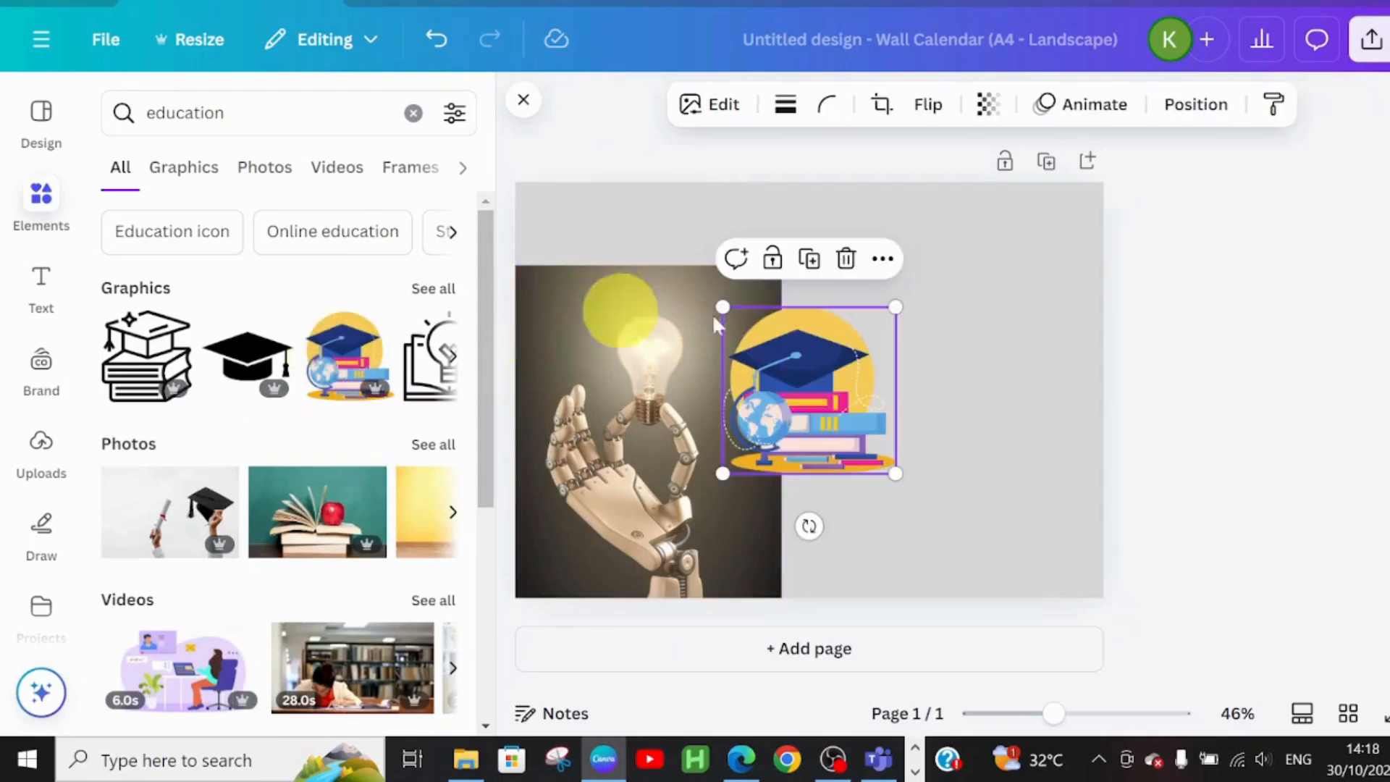
pyautogui.moveTo(856, 433); pyautogui.dragTo(890, 305)
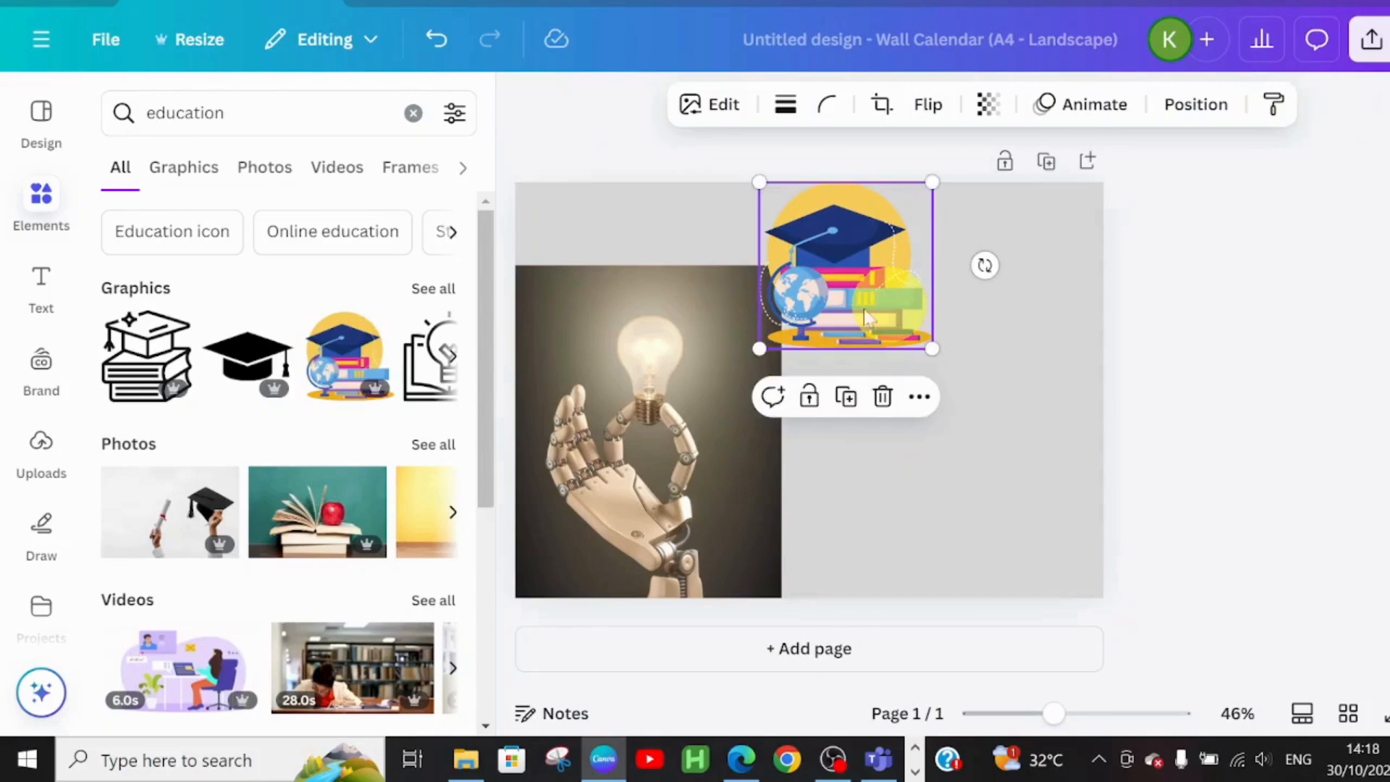
# Add the teal counselling icon graphic below the graduation cap
pyautogui.click(413, 115)
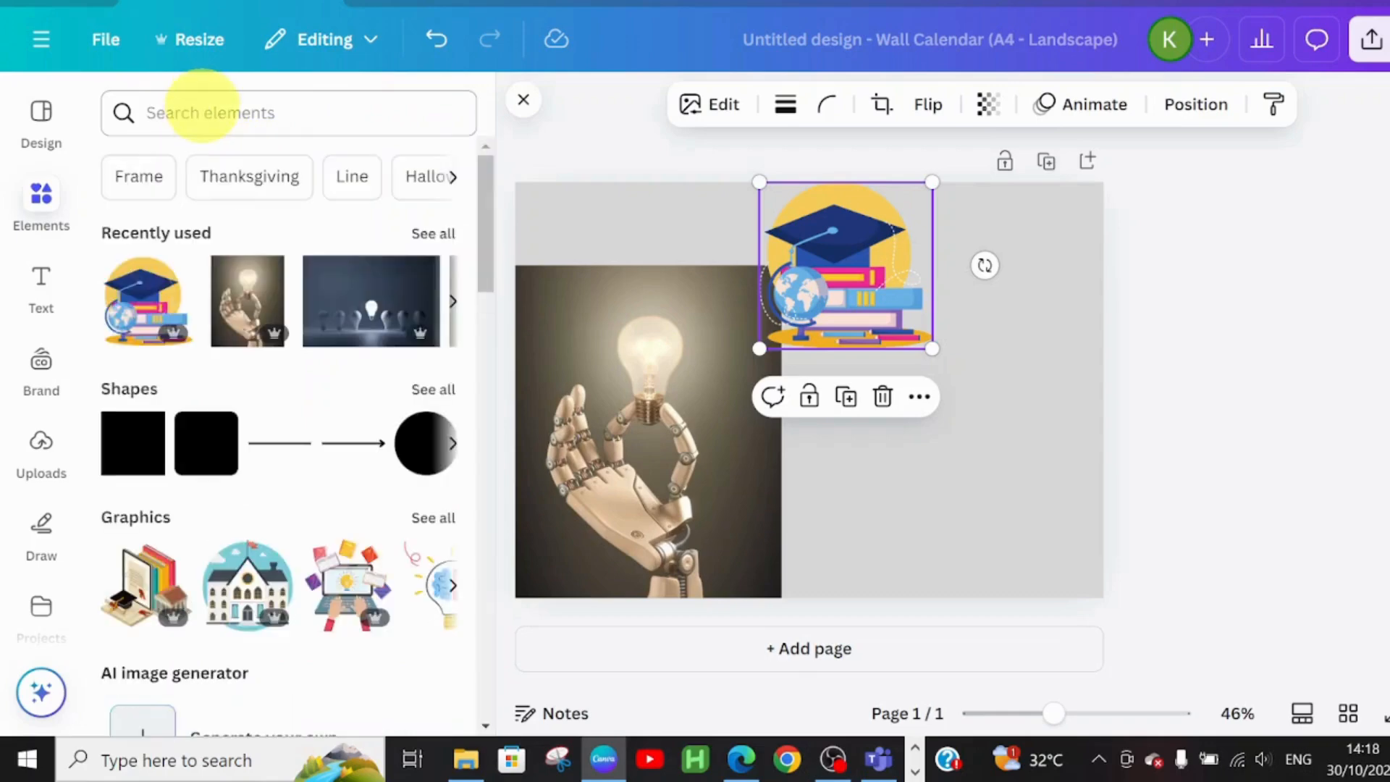
pyautogui.click(203, 112)
pyautogui.write('counse')
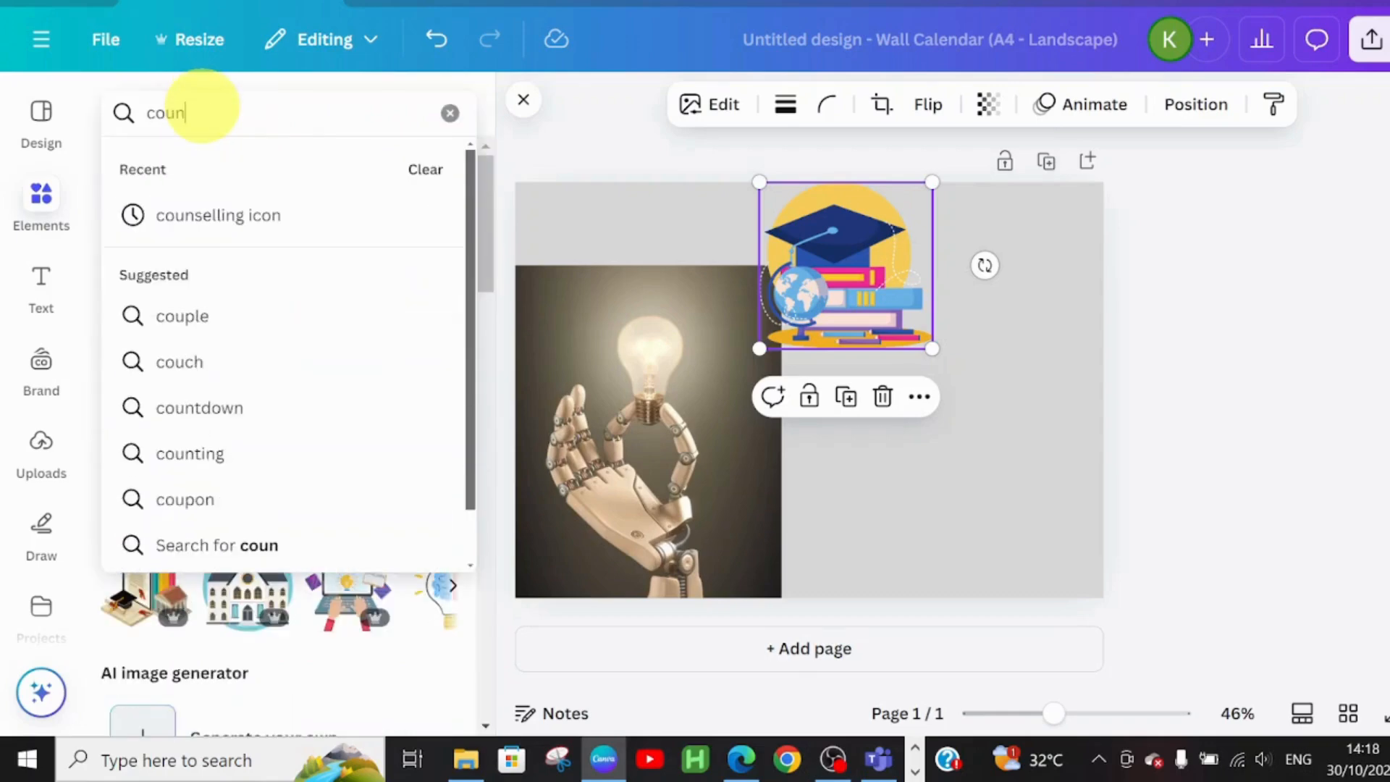
pyautogui.click(279, 233)
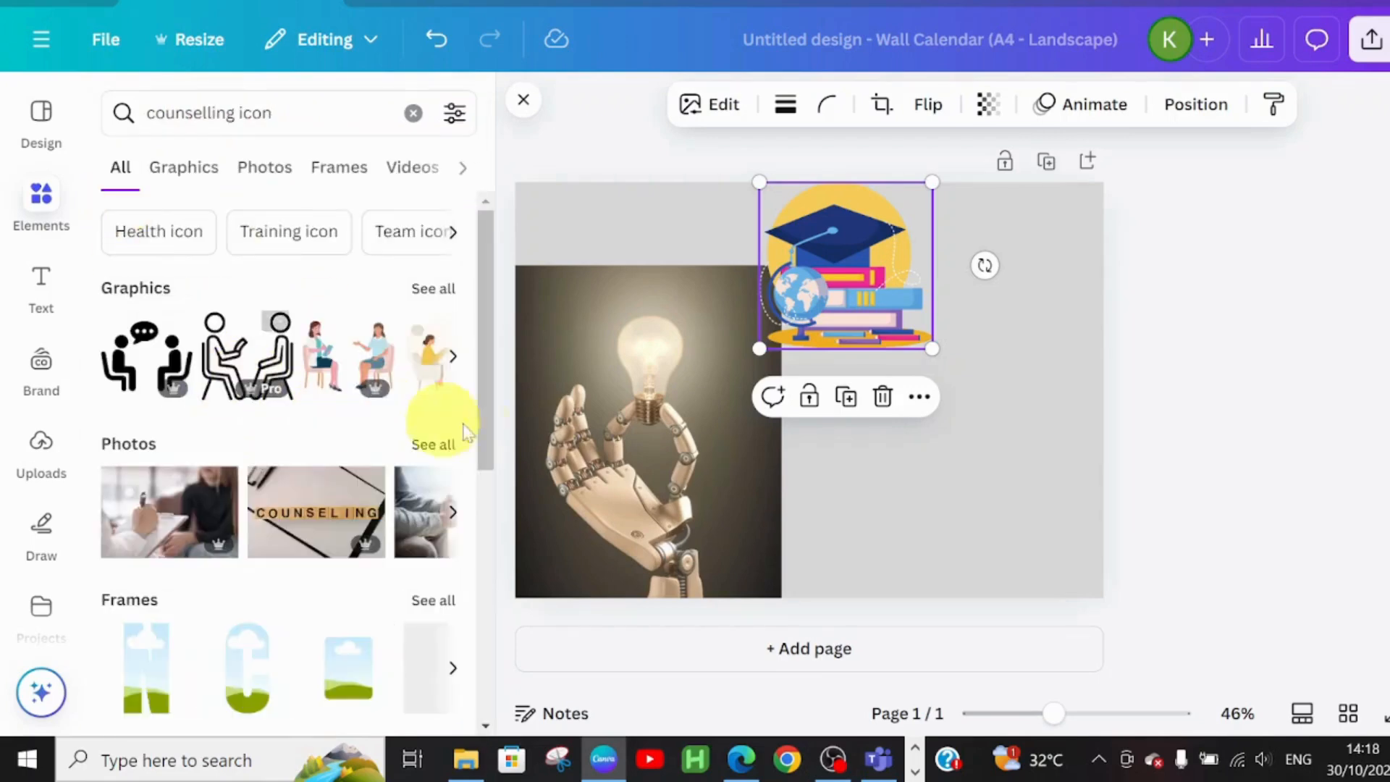
pyautogui.click(429, 289)
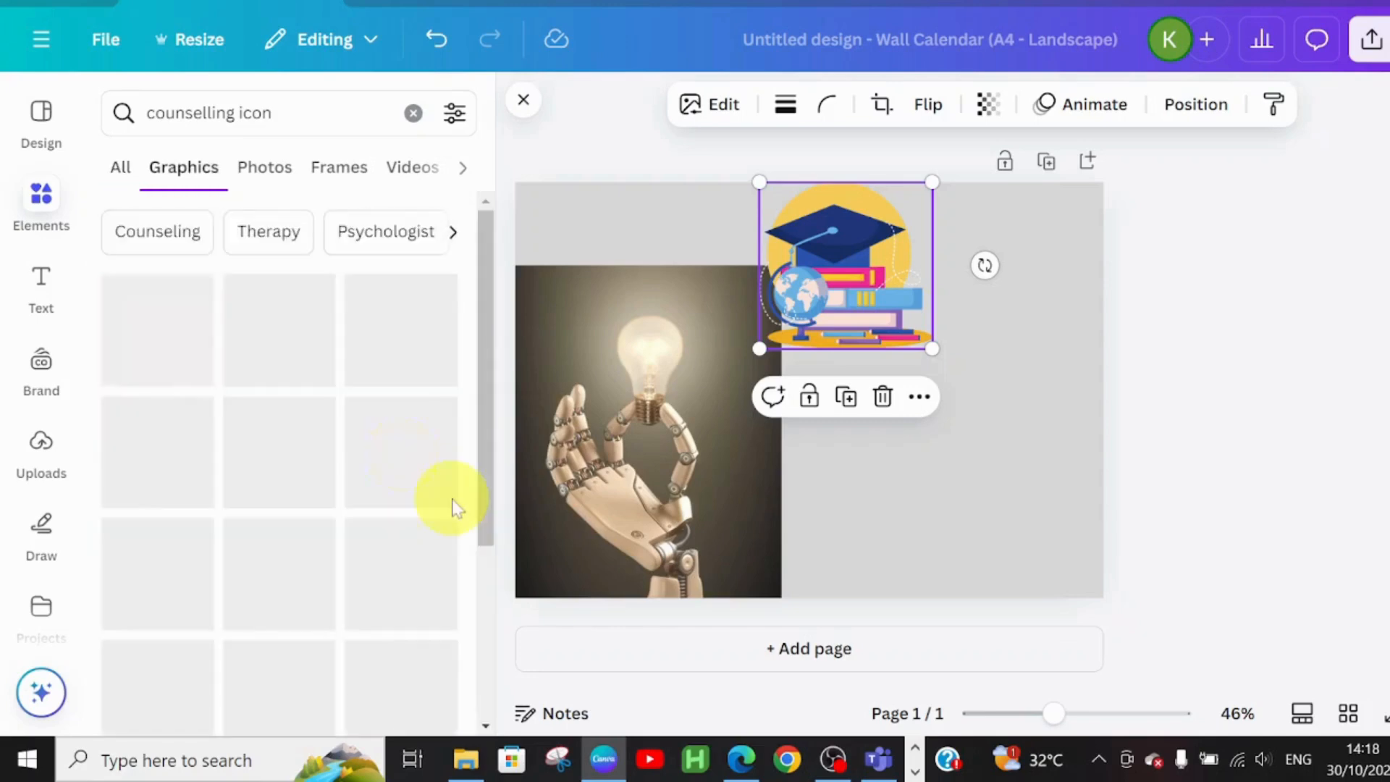
pyautogui.moveTo(481, 312); pyautogui.dragTo(521, 525)
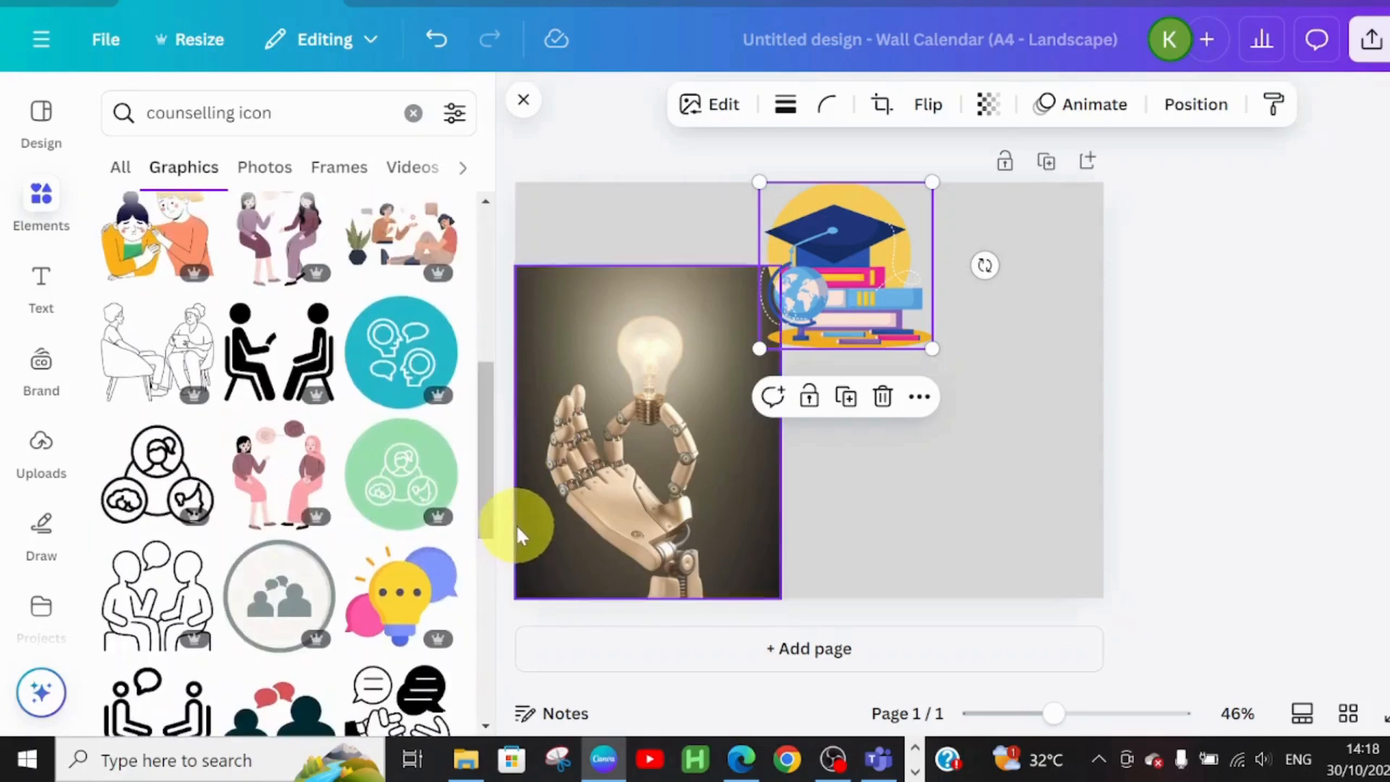
pyautogui.click(407, 351)
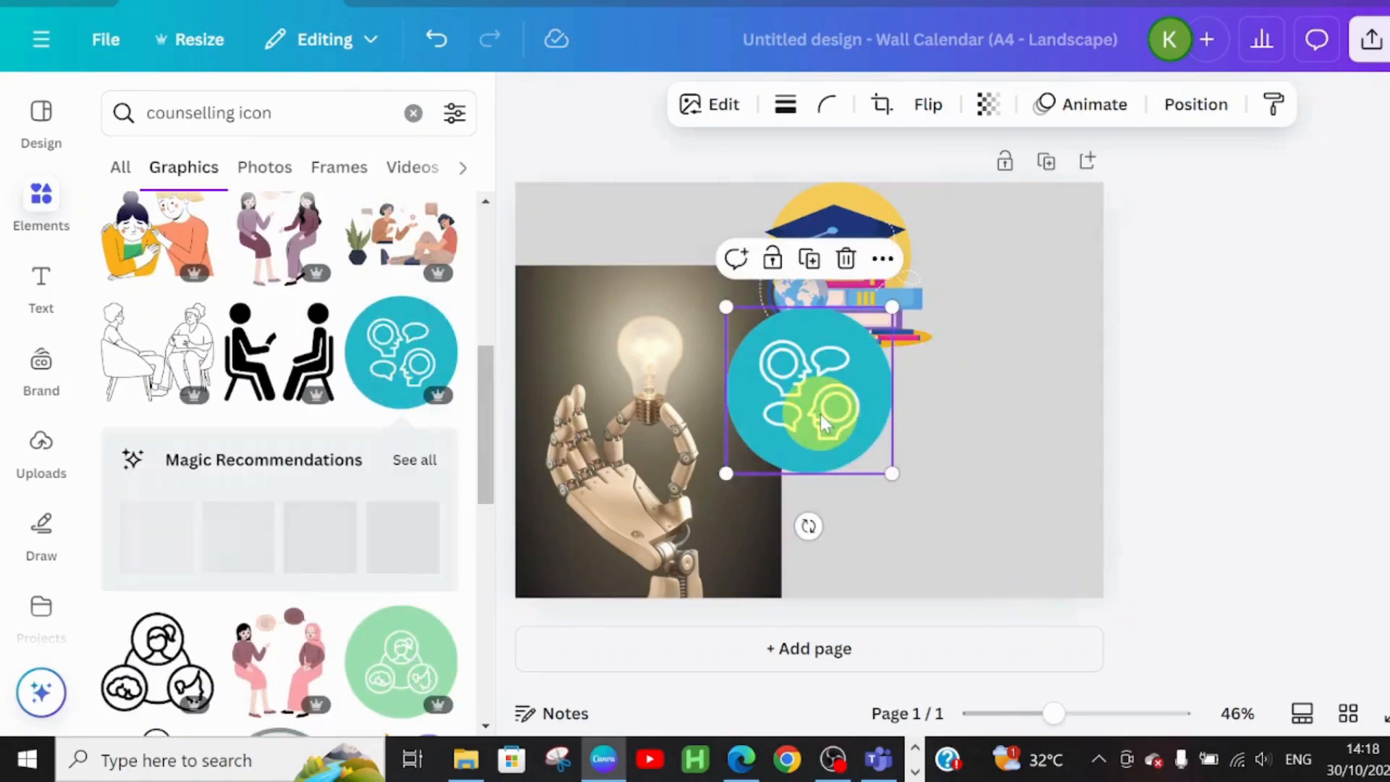
pyautogui.moveTo(825, 384); pyautogui.dragTo(876, 452)
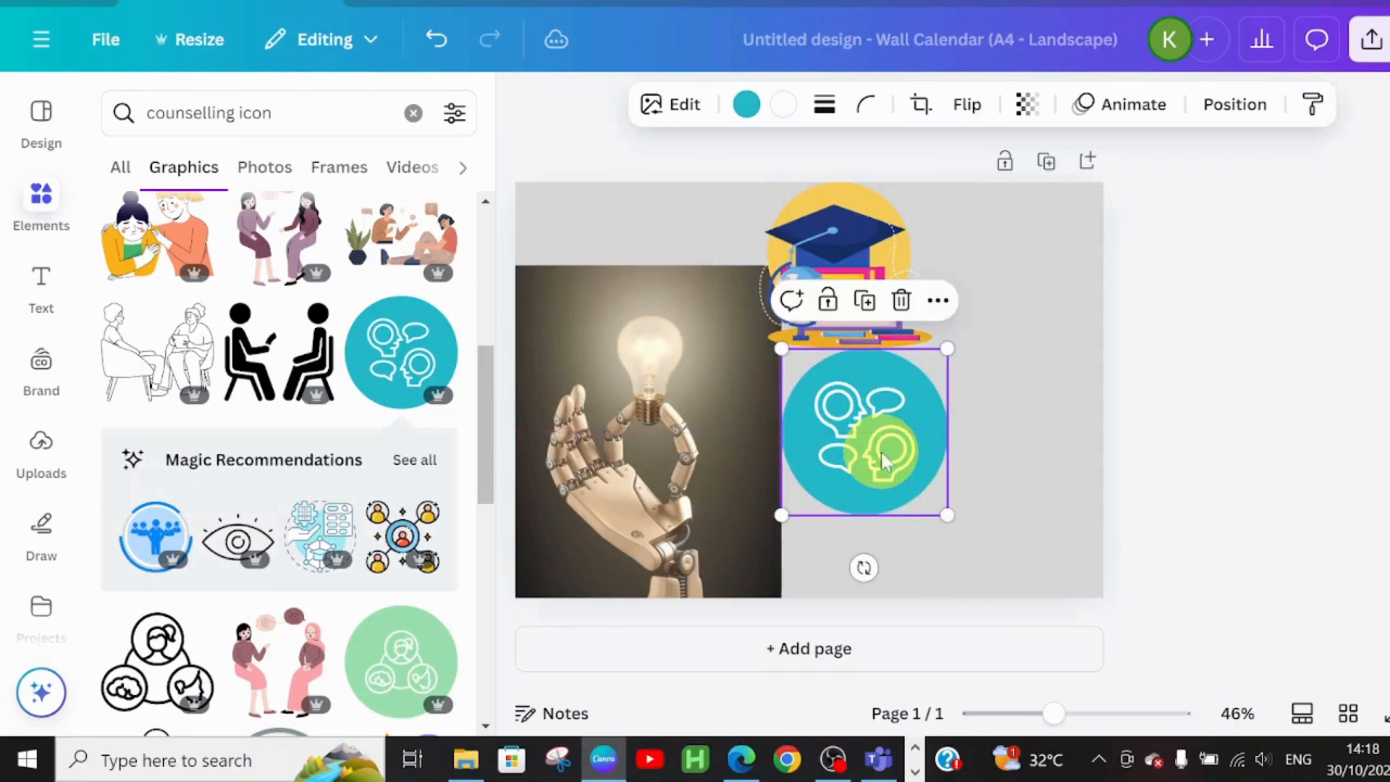
# Remove the robot-hand photo's background and set its transparency to about 50
pyautogui.click(579, 312)
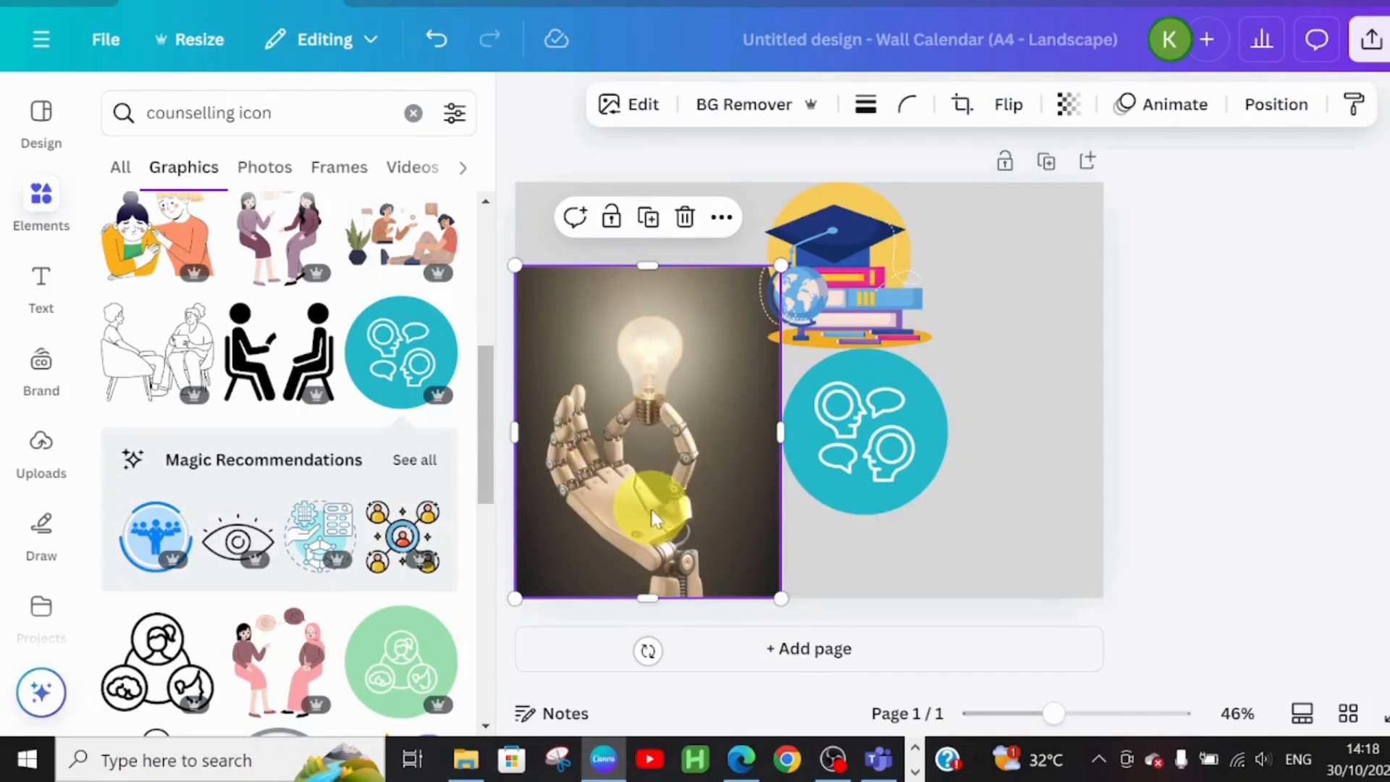
pyautogui.click(730, 120)
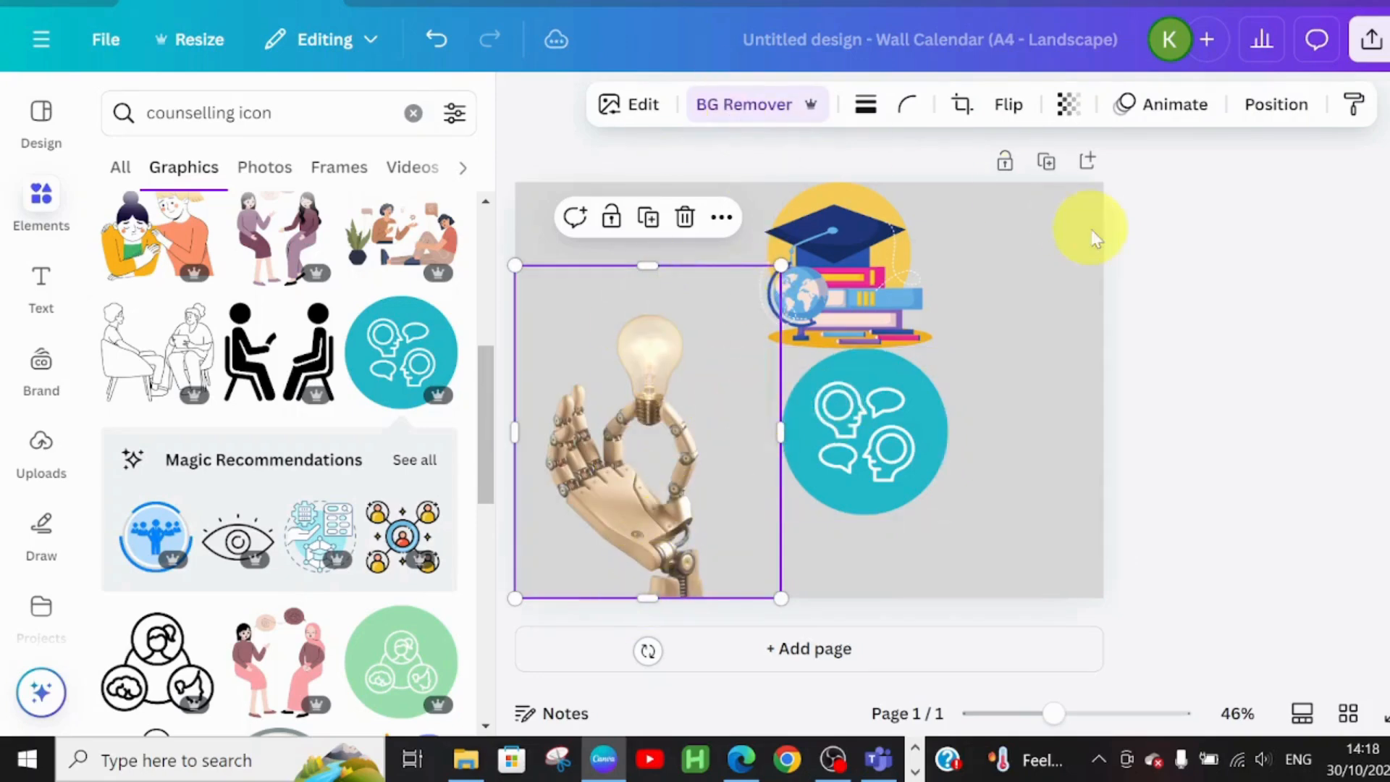
pyautogui.click(1068, 105)
pyautogui.moveTo(1123, 217); pyautogui.dragTo(1035, 210)
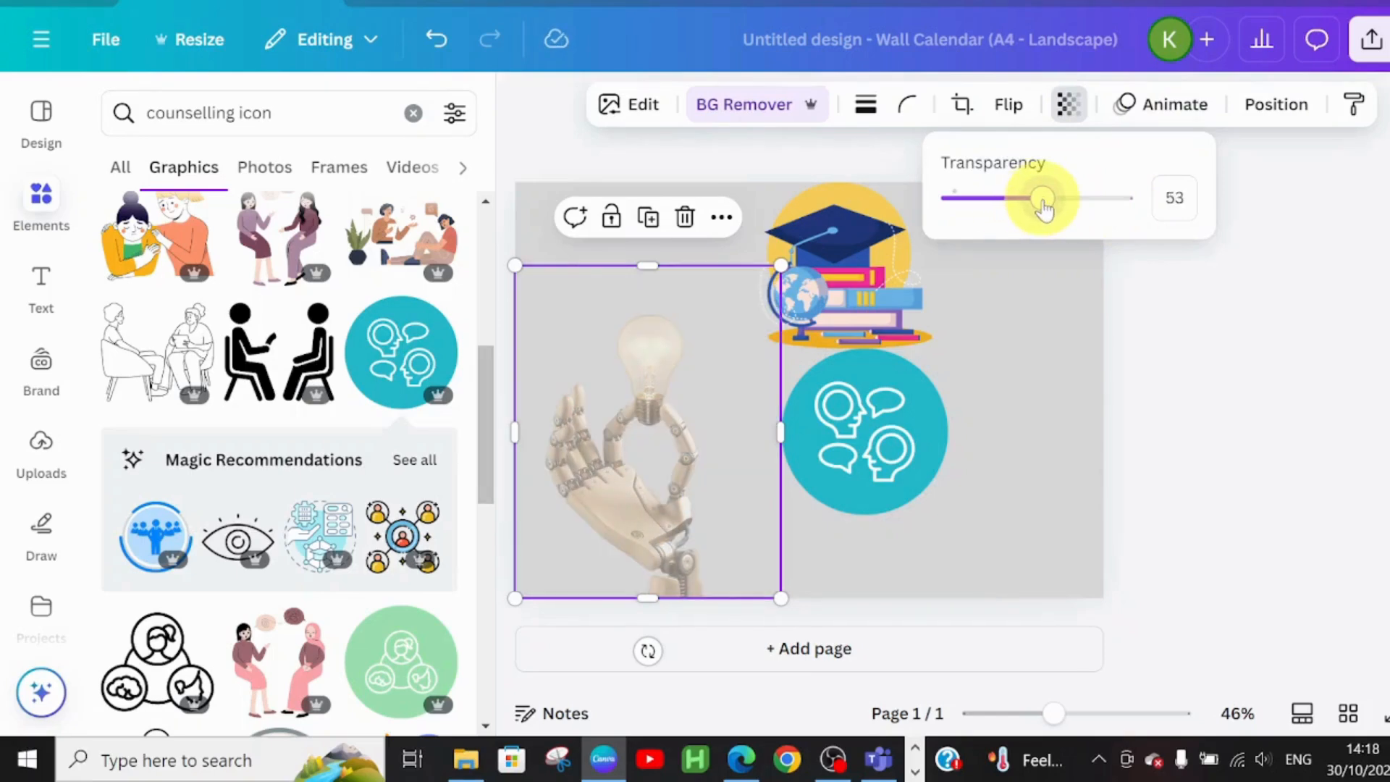
pyautogui.click(1021, 355)
# Recolour the counselling icon to dark blue (#004aad)
pyautogui.click(868, 423)
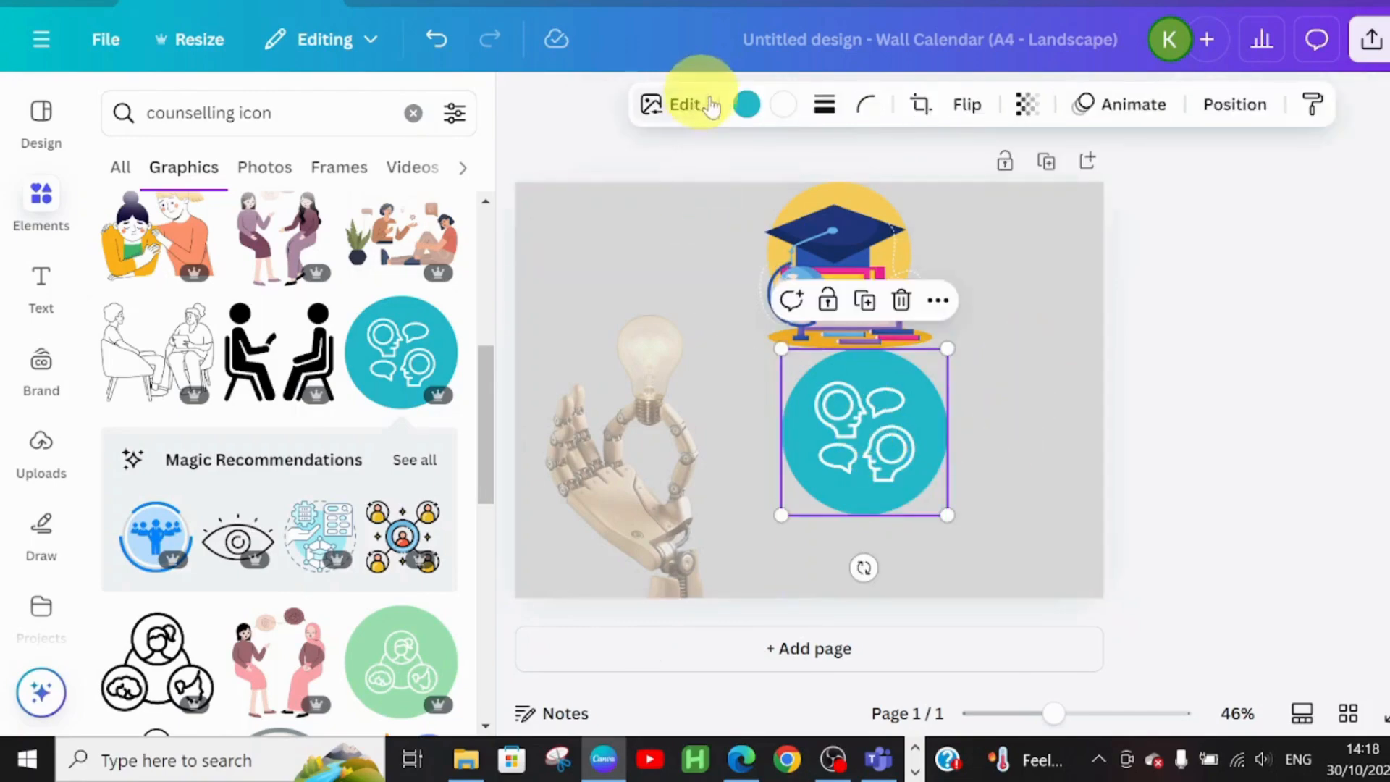
pyautogui.click(746, 108)
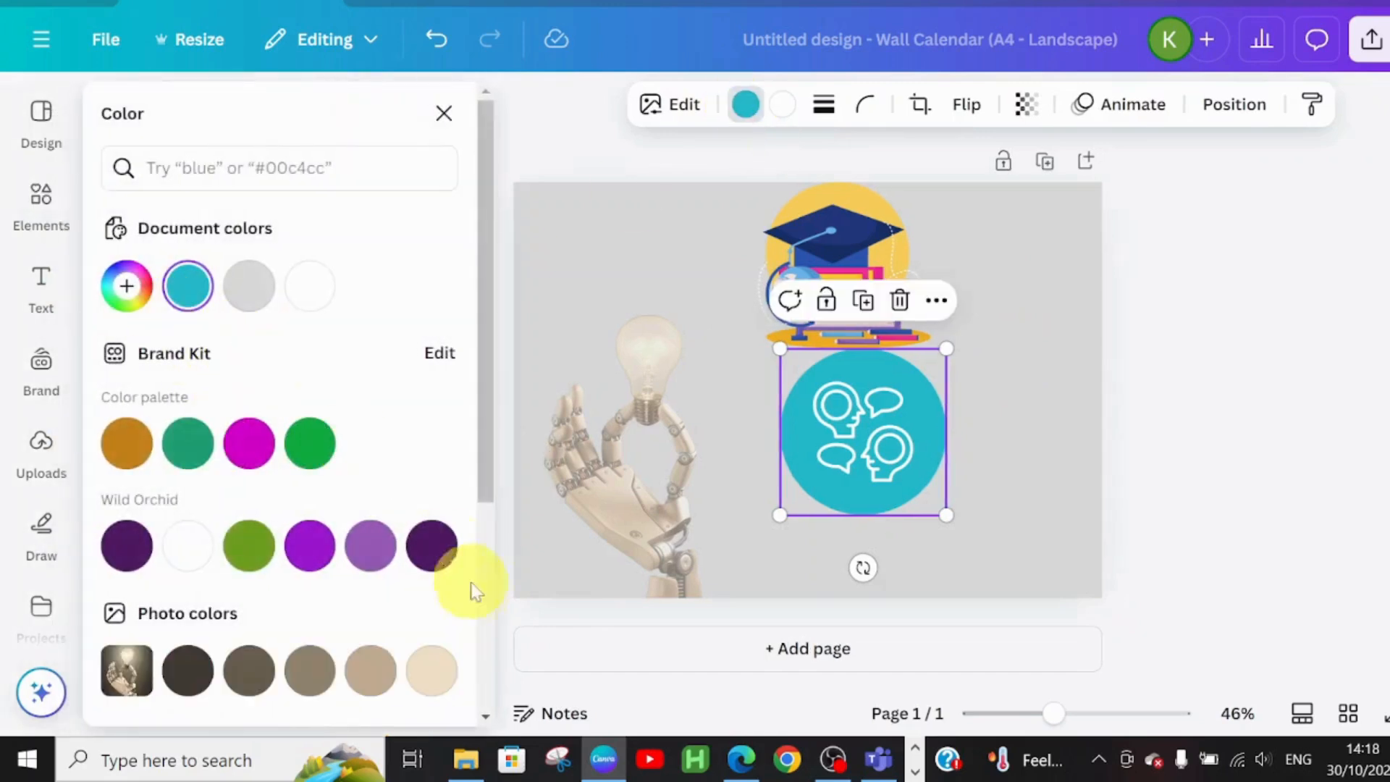
pyautogui.moveTo(480, 287); pyautogui.dragTo(501, 552)
pyautogui.click(431, 619)
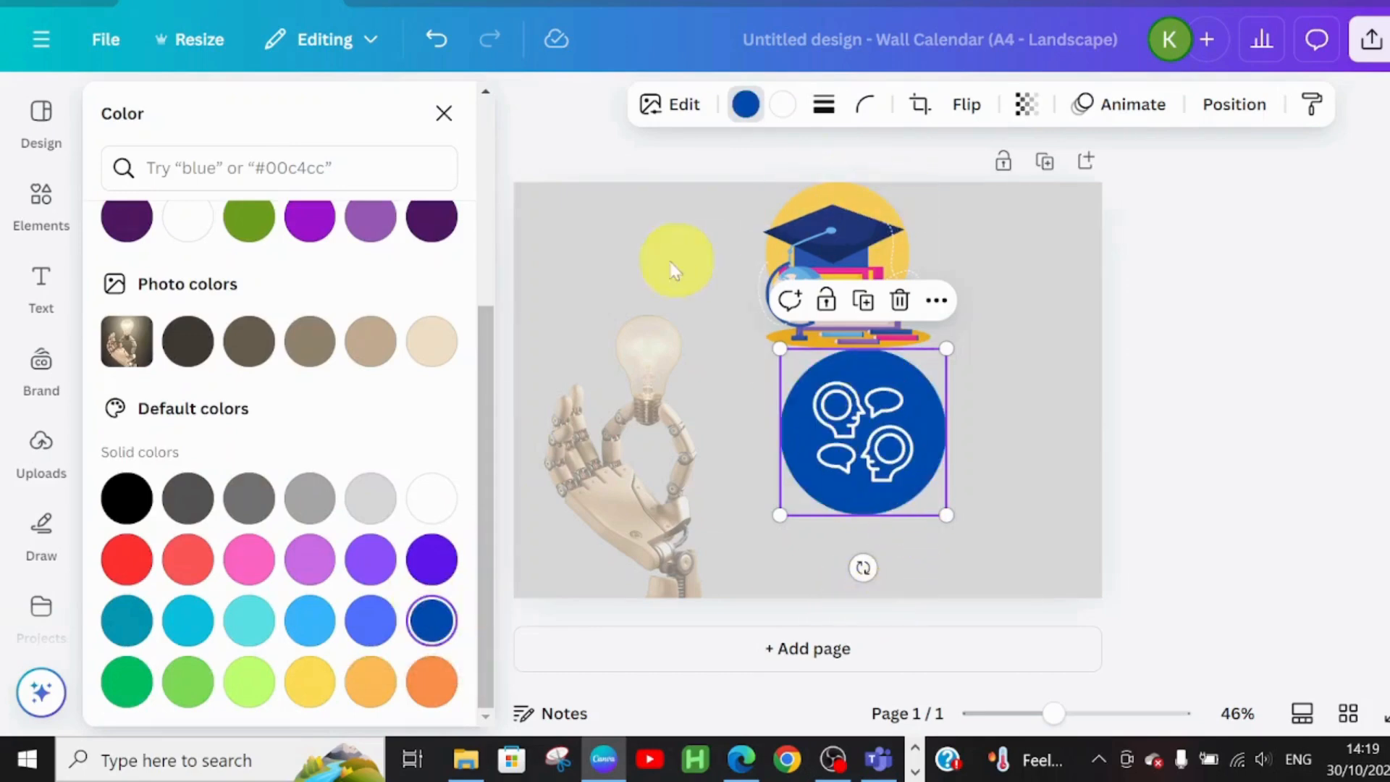
pyautogui.click(616, 244)
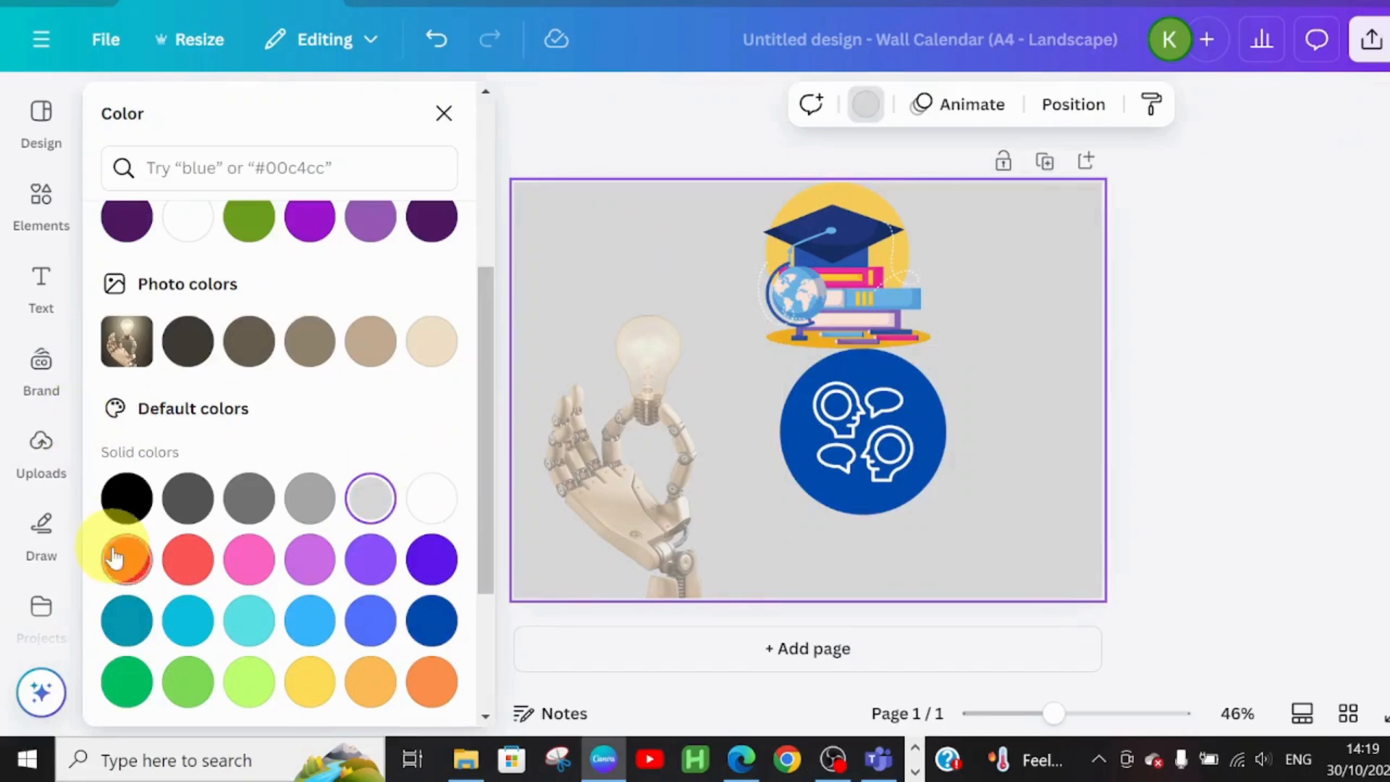
# Place the Distilling Insight brand-kit logo top-left and shrink the graduation-cap graphic
pyautogui.click(40, 462)
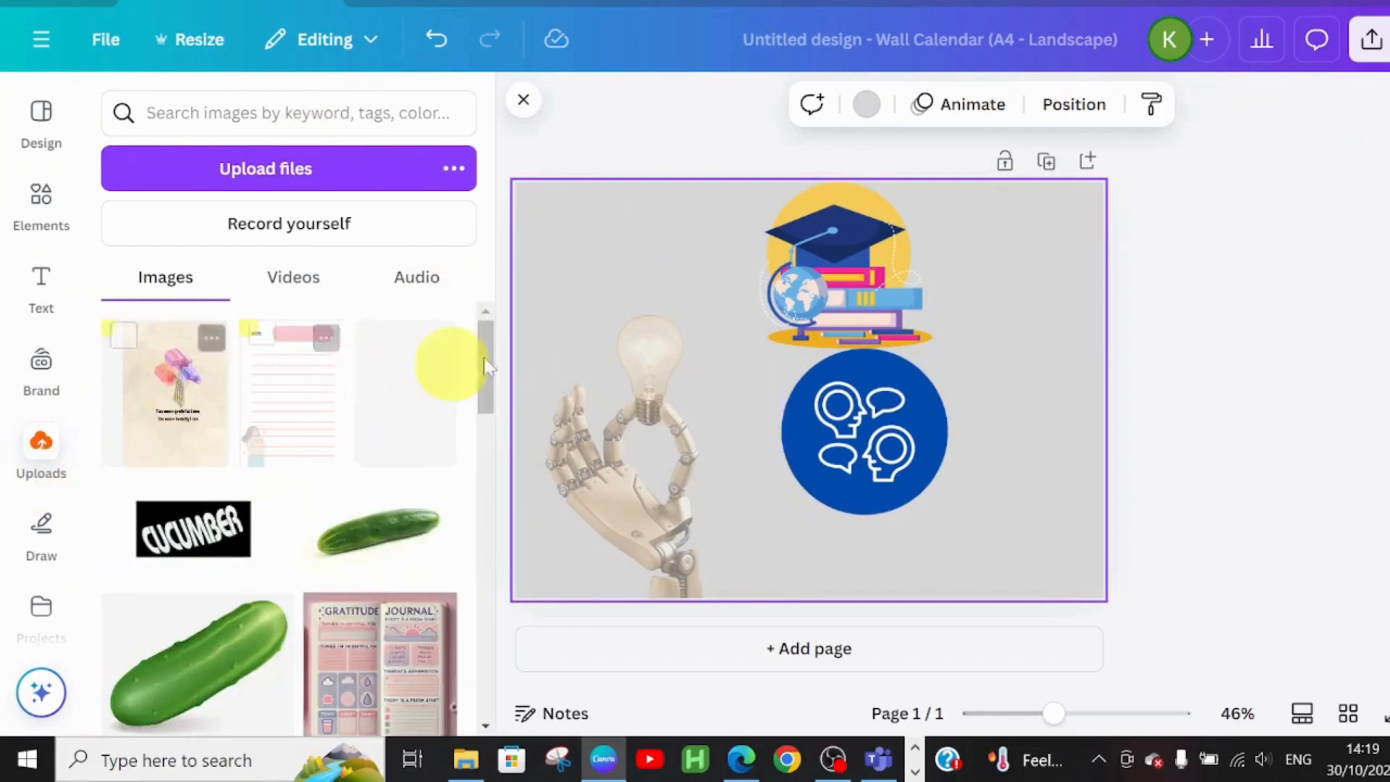
pyautogui.click(37, 373)
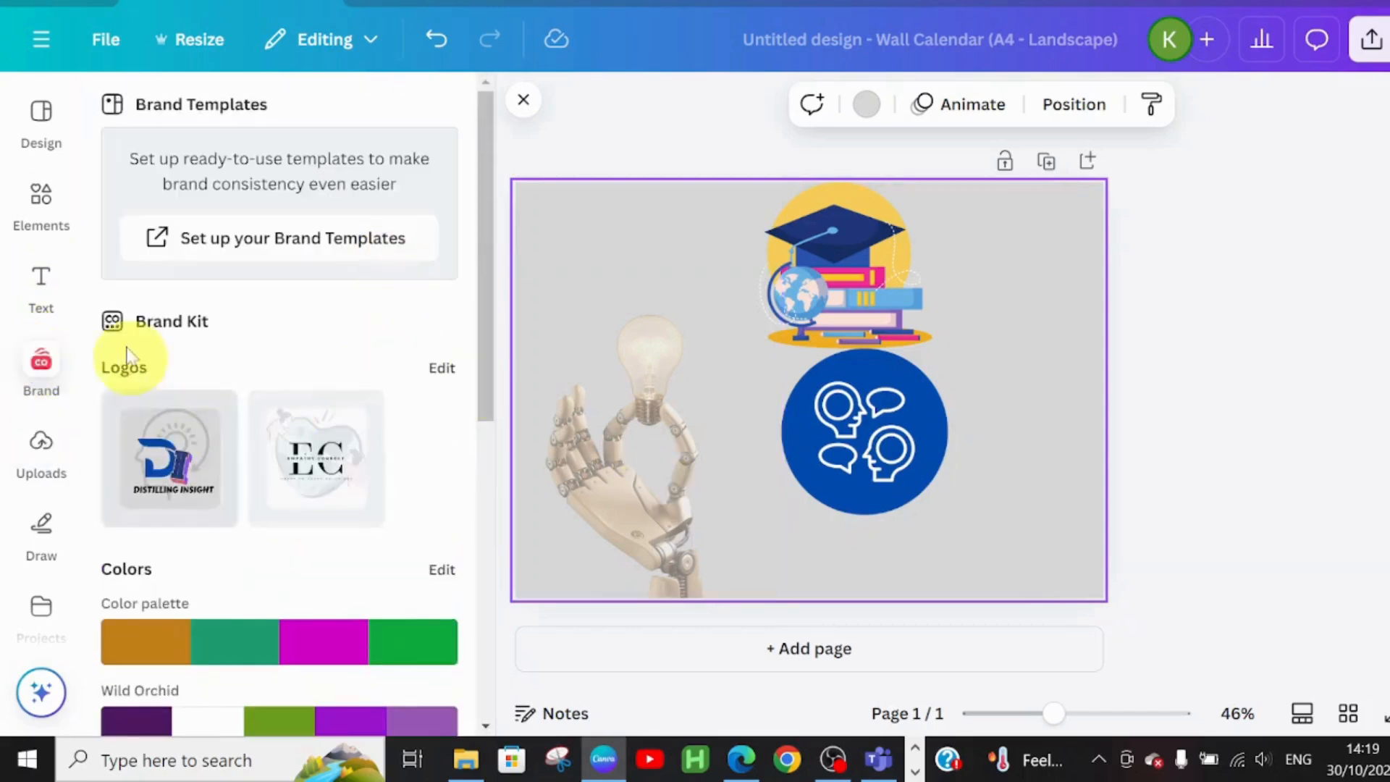
pyautogui.click(174, 472)
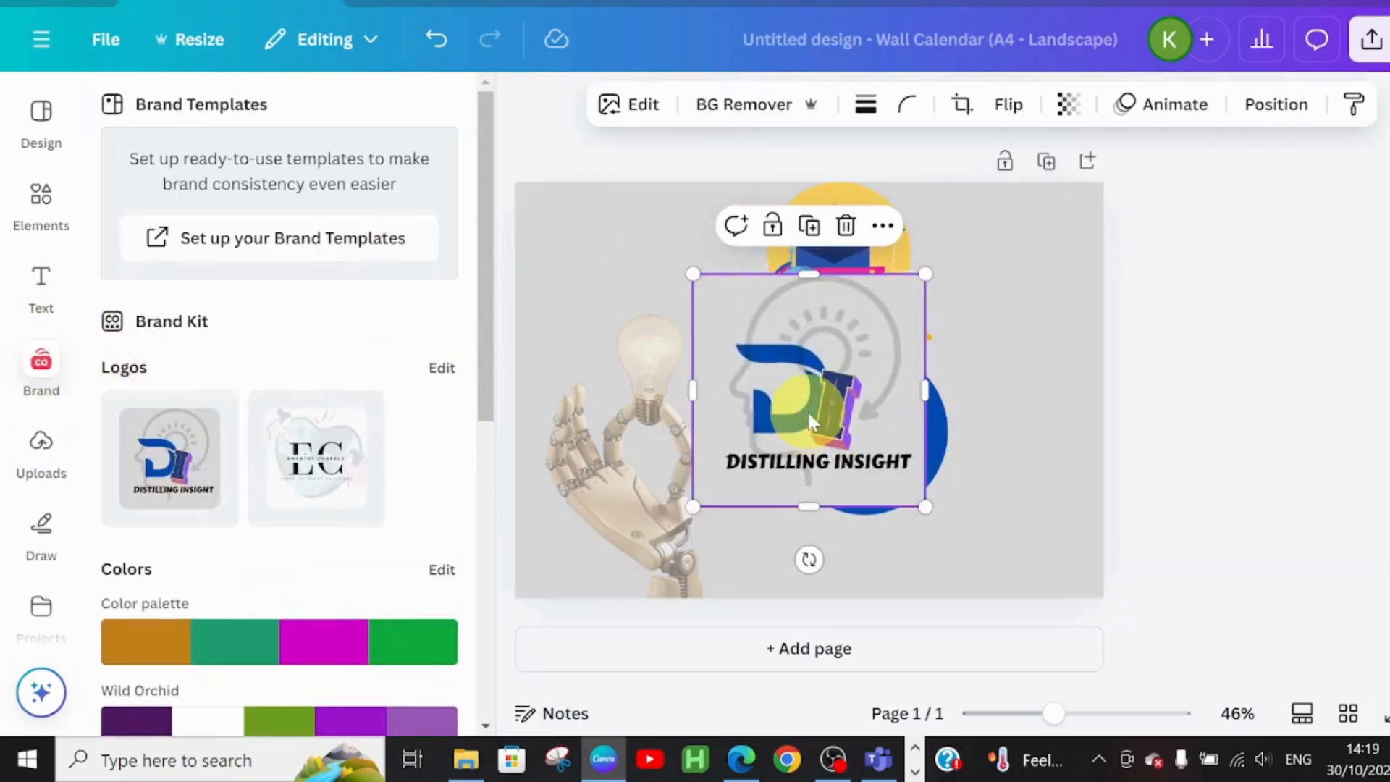
pyautogui.moveTo(807, 409); pyautogui.dragTo(590, 257)
pyautogui.click(889, 318)
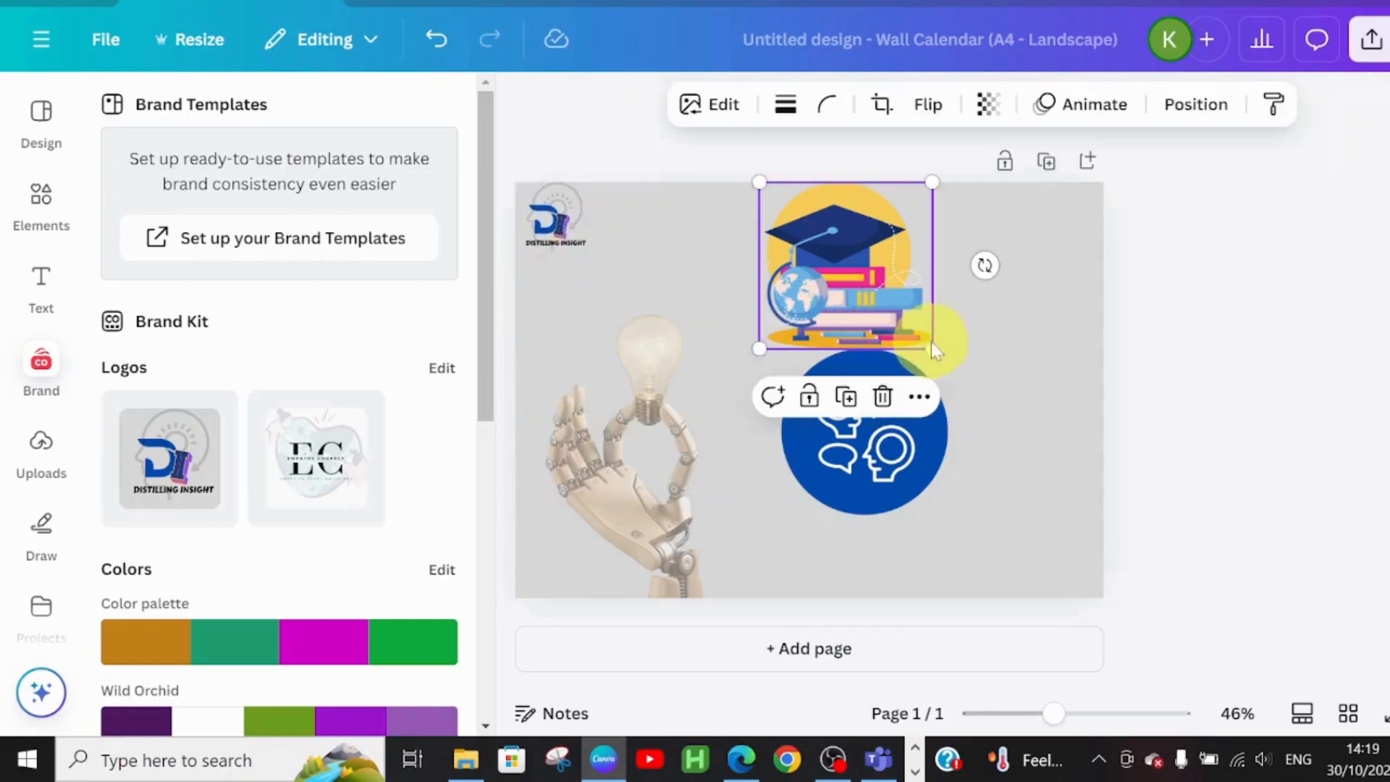
pyautogui.moveTo(932, 345); pyautogui.dragTo(836, 267)
# Resize the robot-hand photo narrower and stretch it down to the page bottom
pyautogui.moveTo(663, 511); pyautogui.dragTo(663, 453)
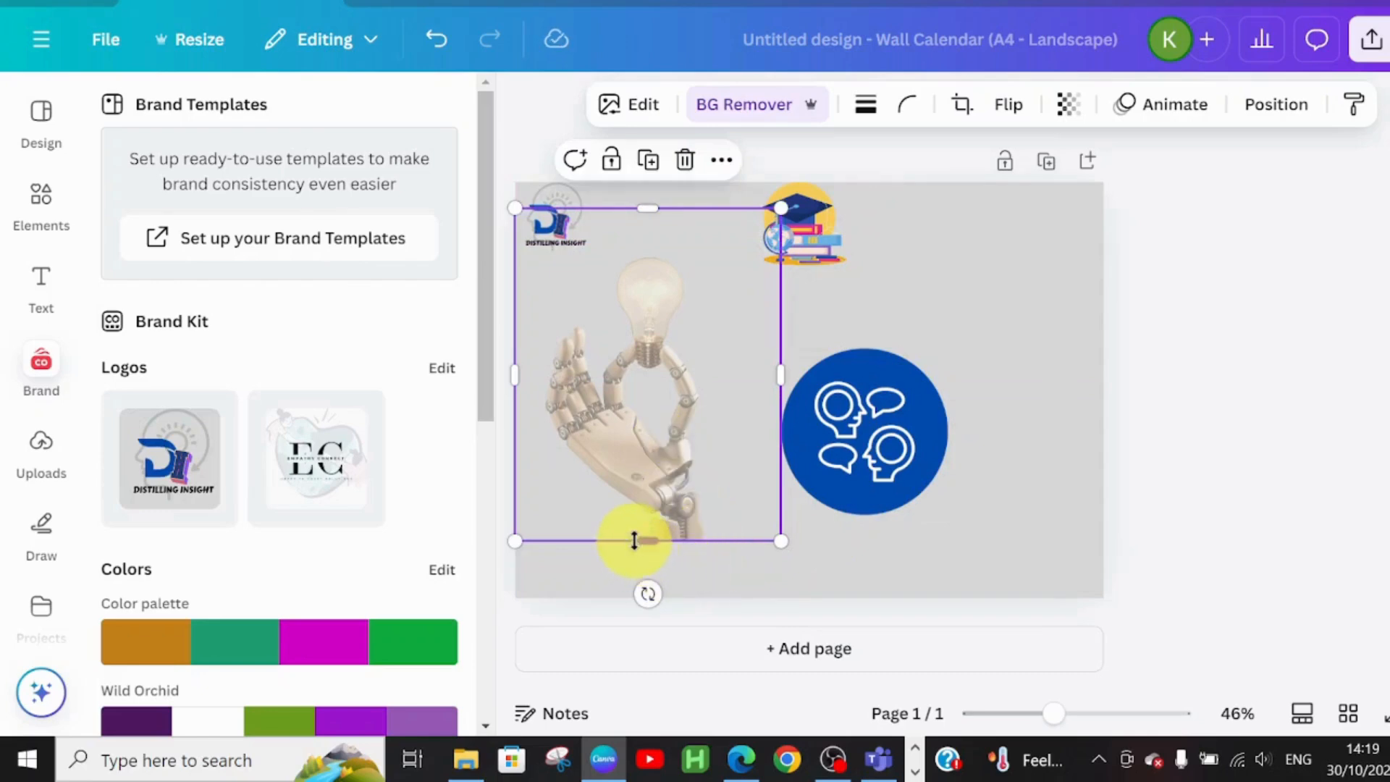
pyautogui.moveTo(648, 539); pyautogui.dragTo(647, 596)
pyautogui.moveTo(672, 494); pyautogui.dragTo(672, 484)
pyautogui.moveTo(640, 592)
pyautogui.mouseDown()
pyautogui.moveTo(633, 629)
pyautogui.moveTo(634, 604)
pyautogui.mouseUp()
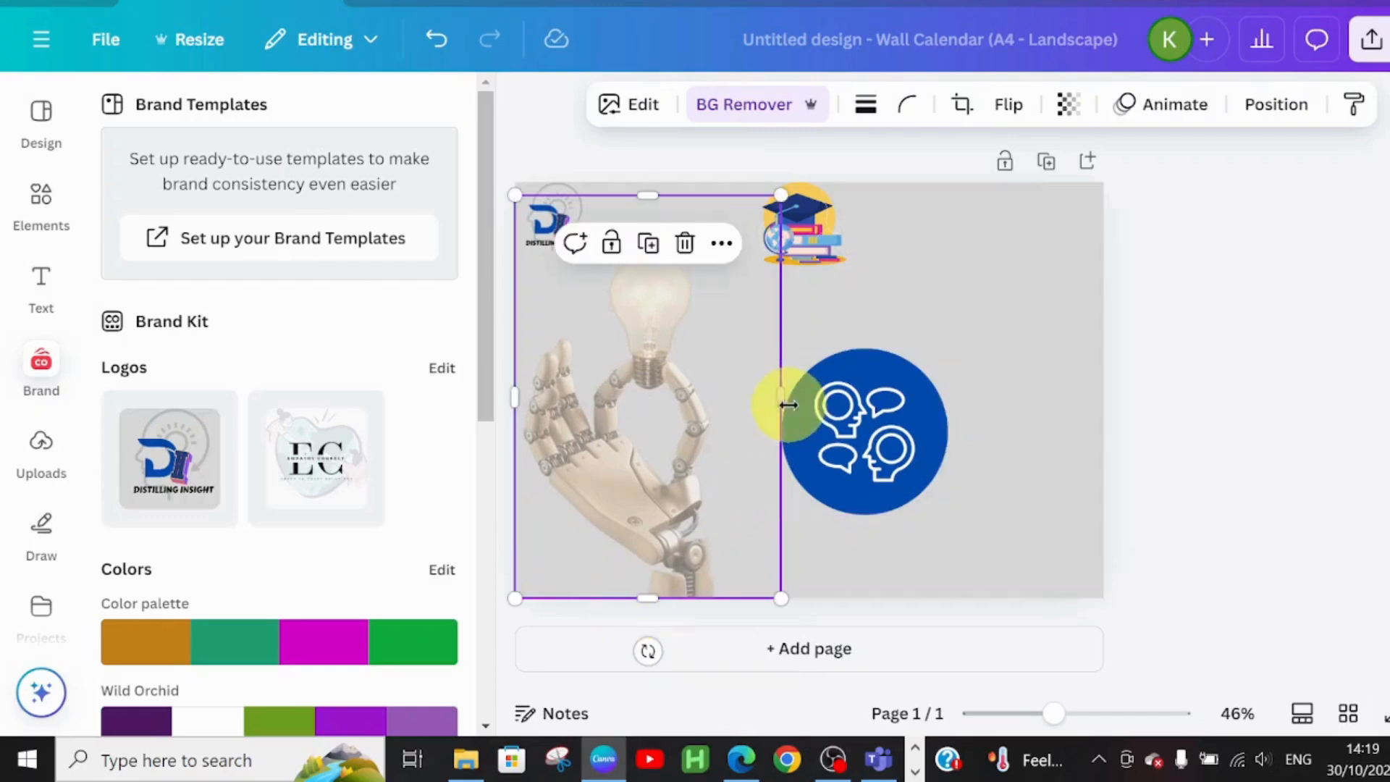
pyautogui.moveTo(782, 397); pyautogui.dragTo(744, 408)
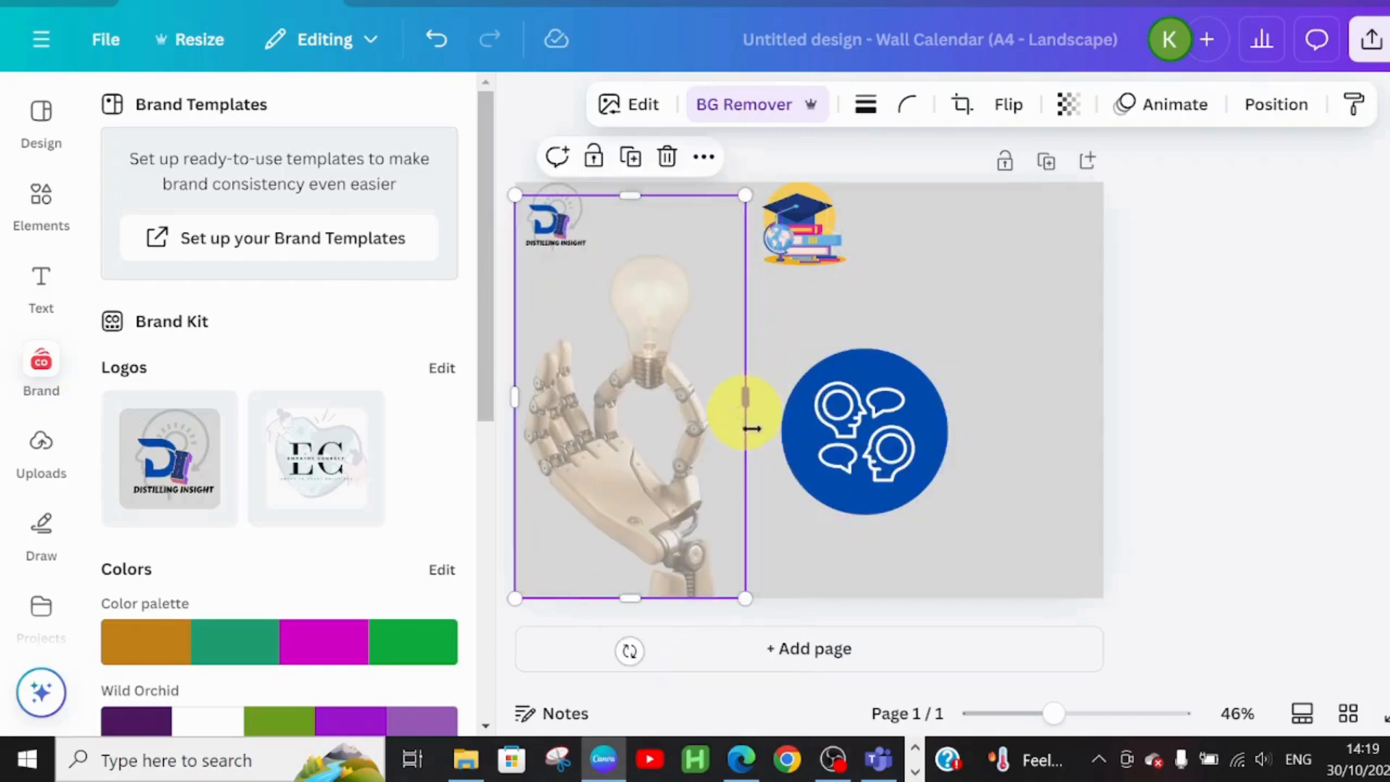
pyautogui.click(809, 559)
# Halve the blue thinking-heads circle and align it under the graduation cap beside the photo
pyautogui.click(855, 451)
pyautogui.moveTo(856, 451); pyautogui.dragTo(783, 379)
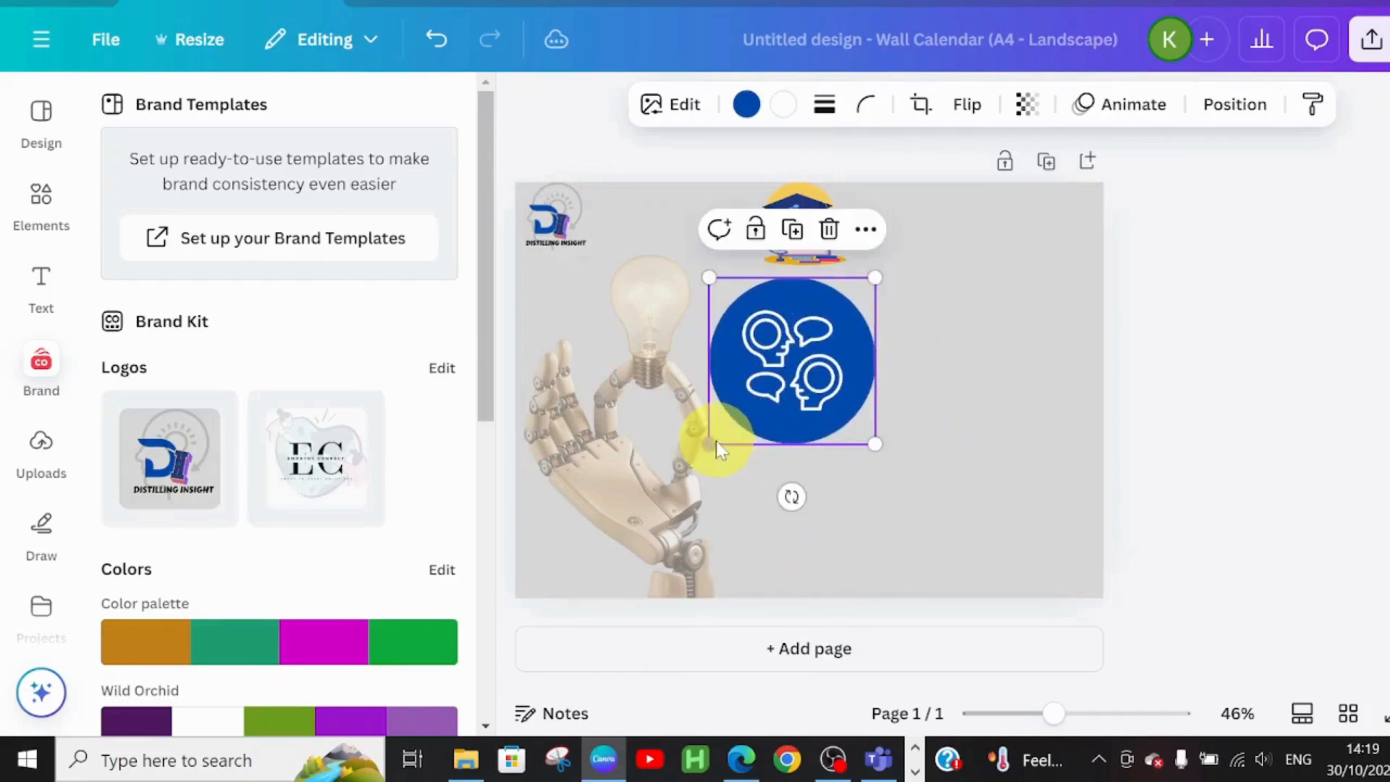
pyautogui.moveTo(706, 443); pyautogui.dragTo(796, 338)
pyautogui.moveTo(797, 217); pyautogui.dragTo(760, 266)
pyautogui.click(802, 373)
pyautogui.moveTo(802, 373); pyautogui.dragTo(758, 379)
pyautogui.click(1032, 307)
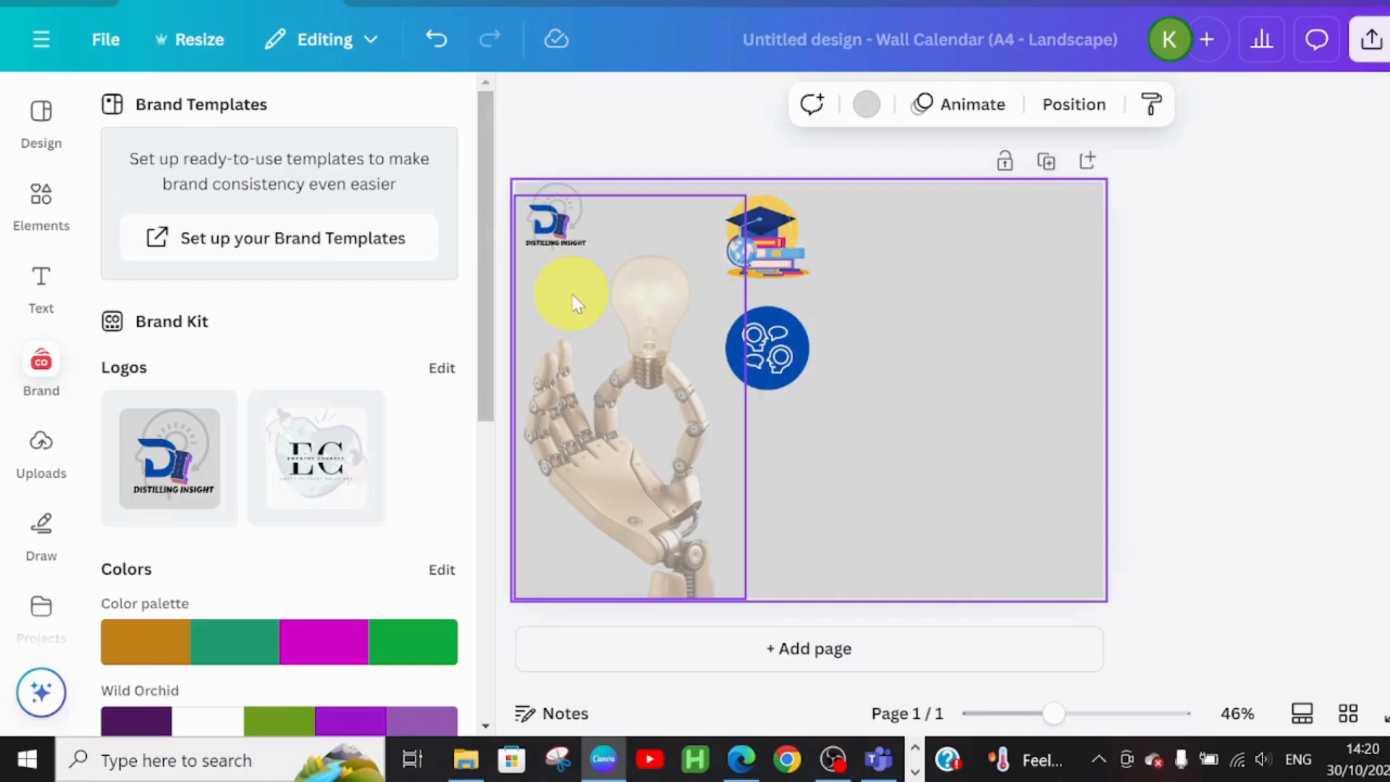
# Add a CALENDAR heading at the top right in the Roboto font
pyautogui.click(40, 279)
pyautogui.click(310, 465)
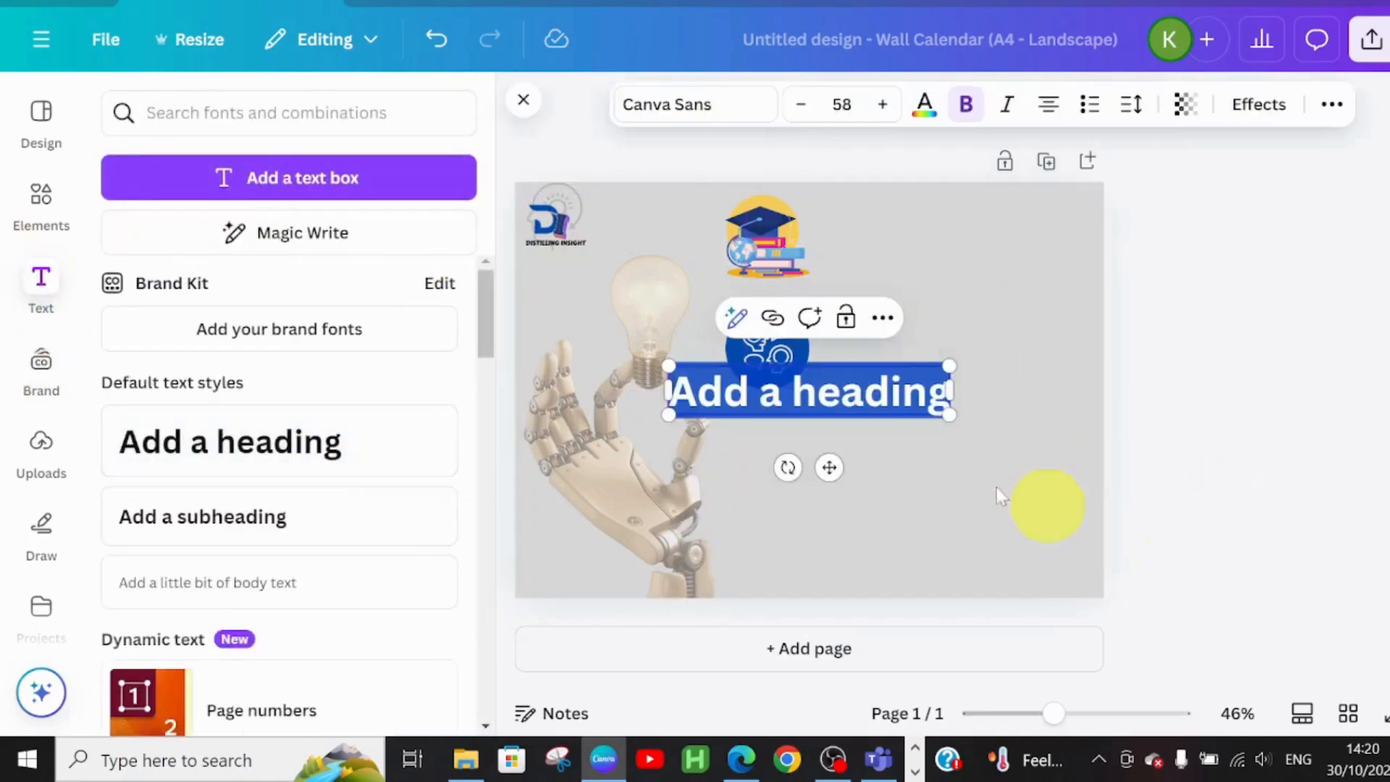
pyautogui.moveTo(830, 463); pyautogui.dragTo(991, 371)
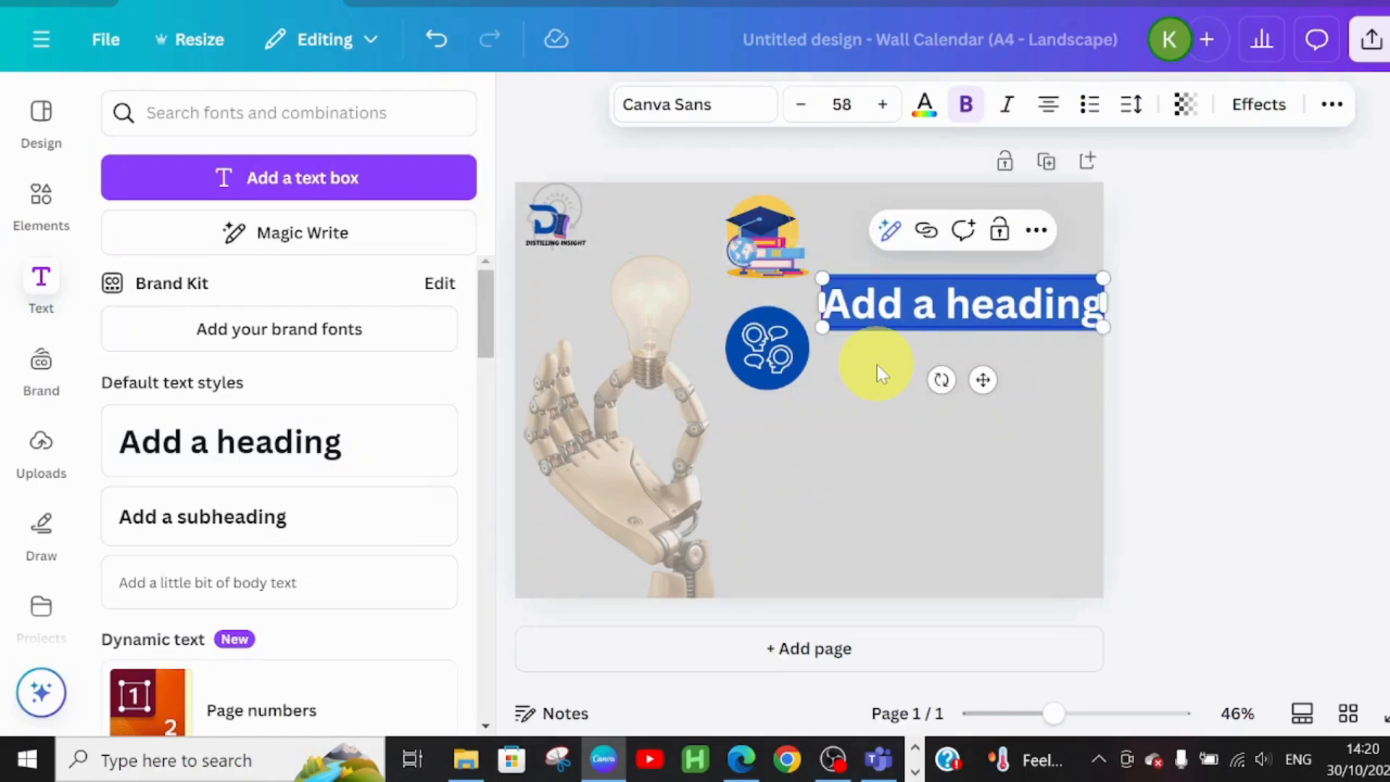
pyautogui.write('CAL')
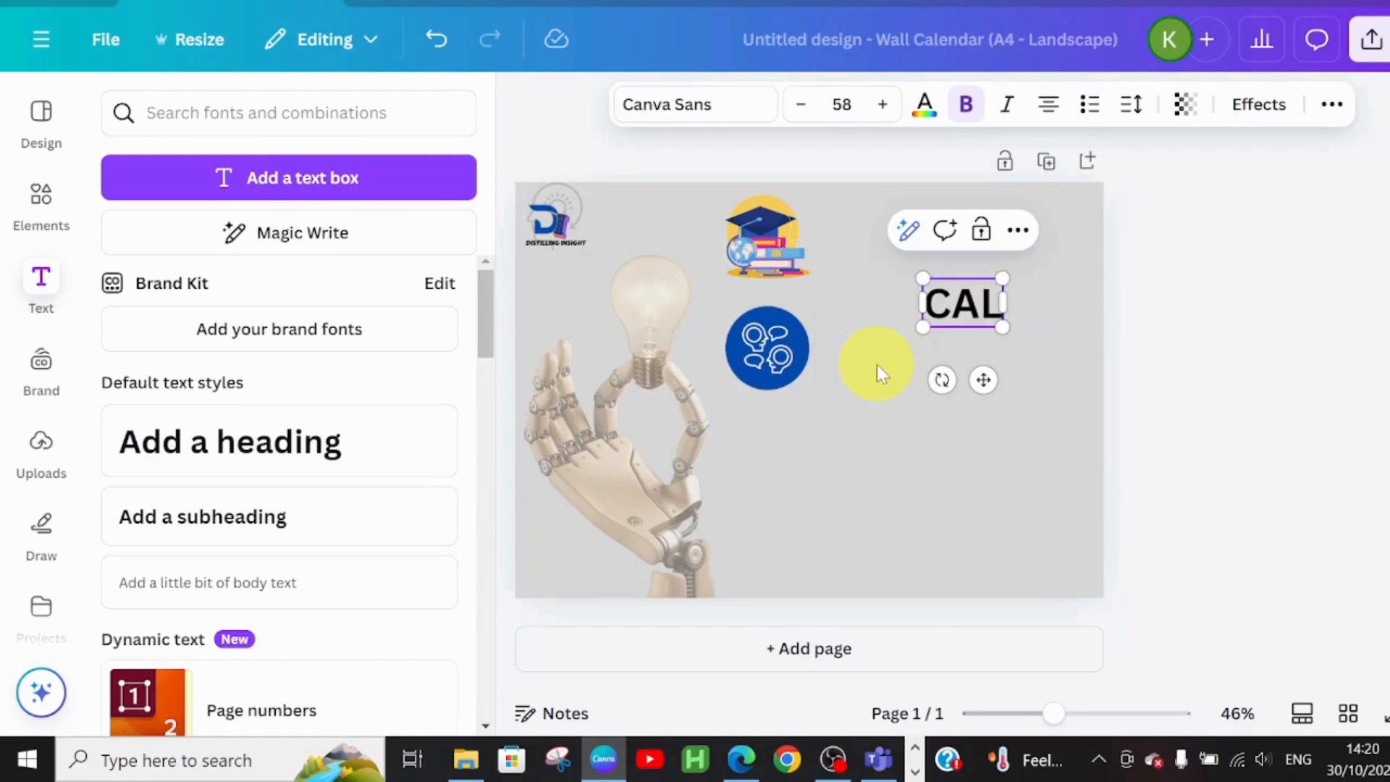
pyautogui.write('ENDAR')
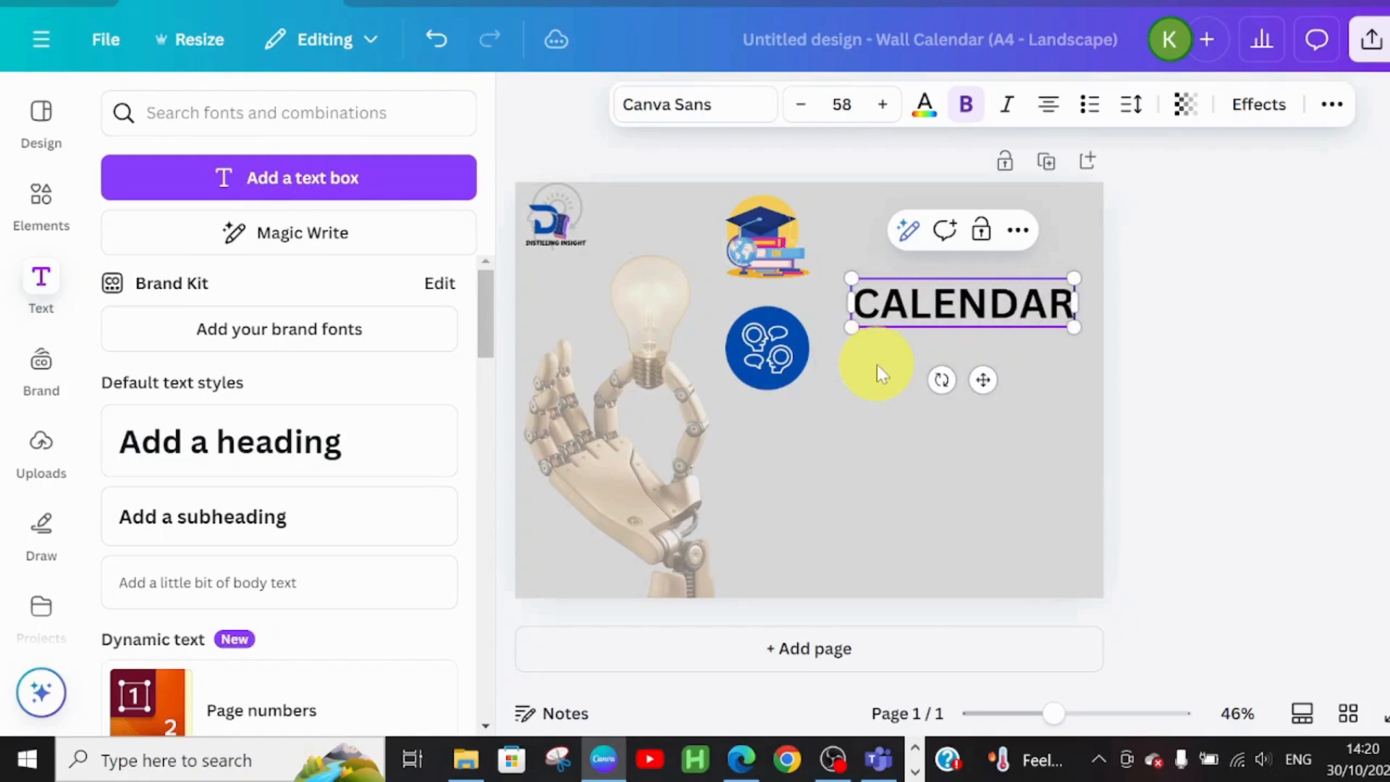
pyautogui.click(731, 107)
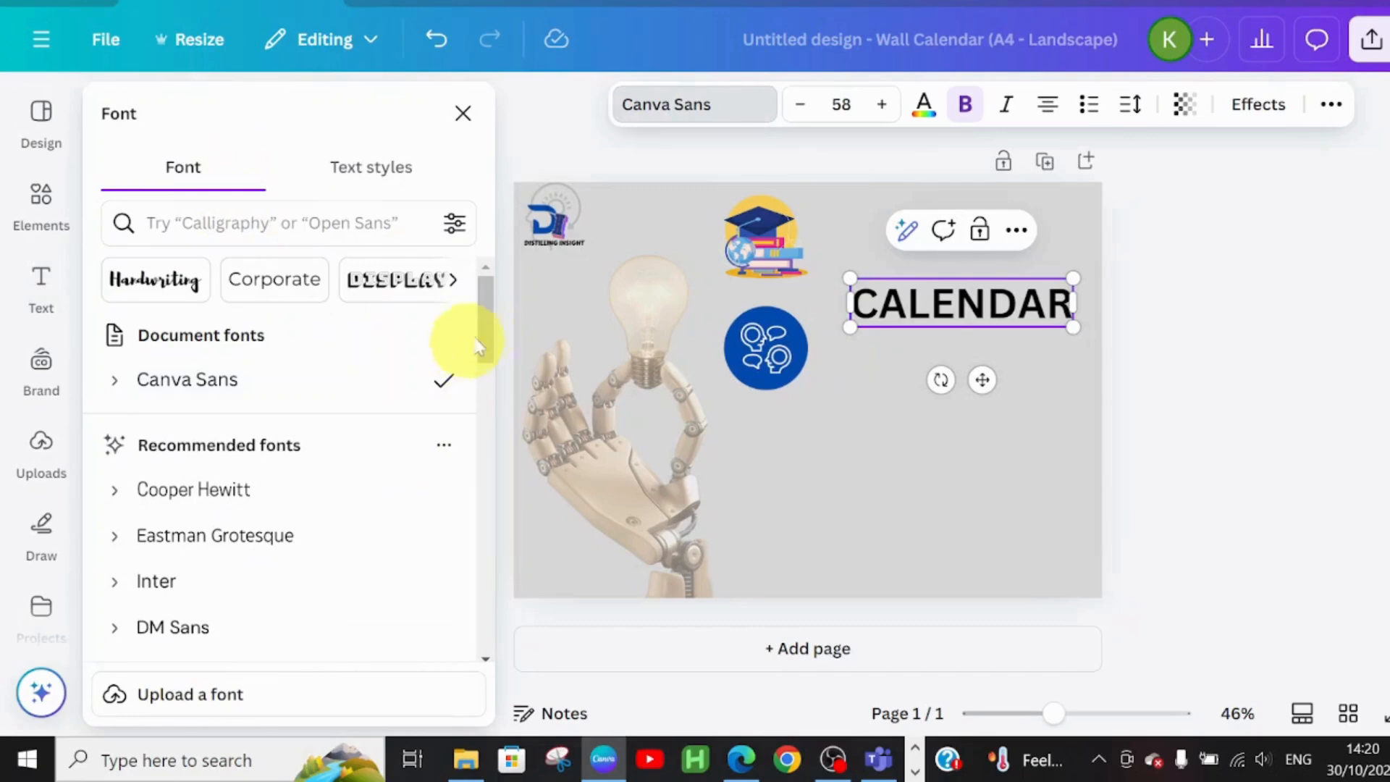
pyautogui.moveTo(485, 332); pyautogui.dragTo(497, 434)
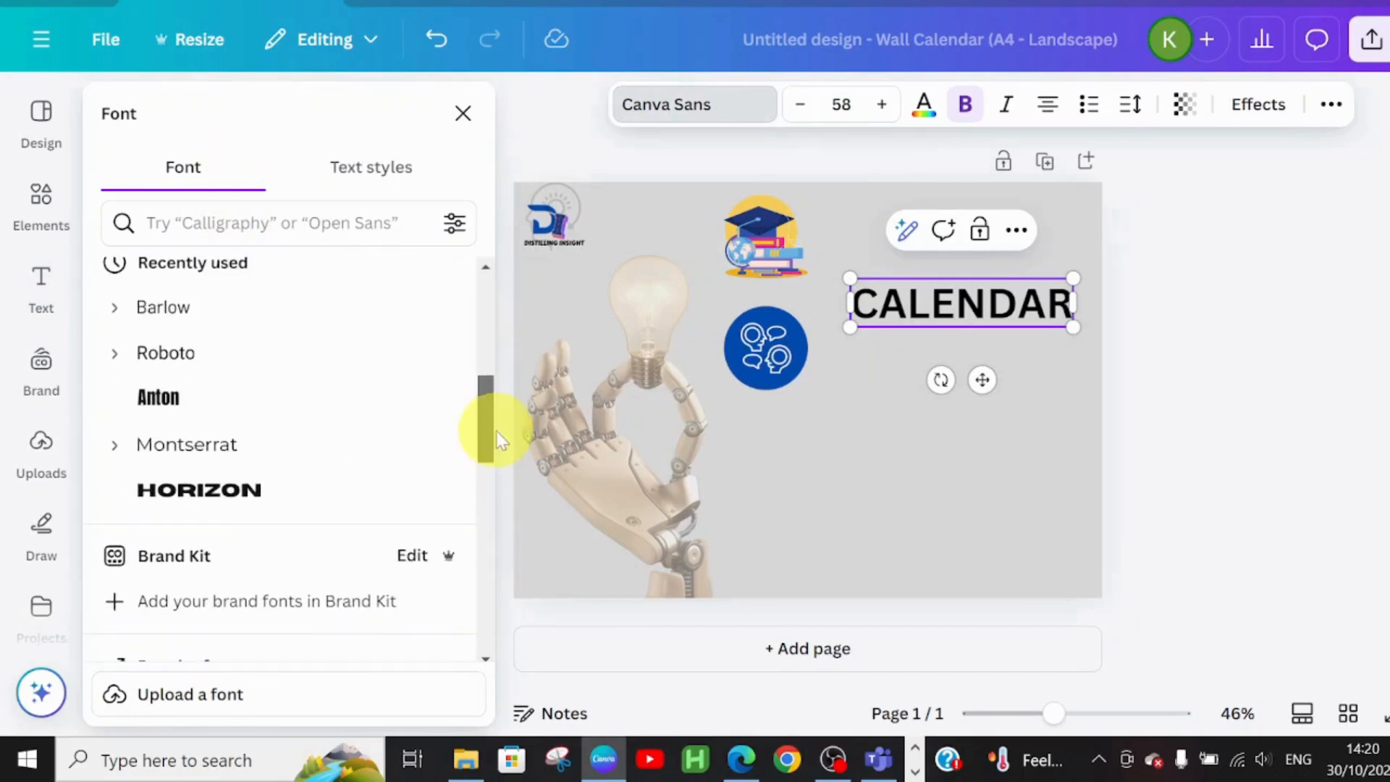
pyautogui.click(187, 356)
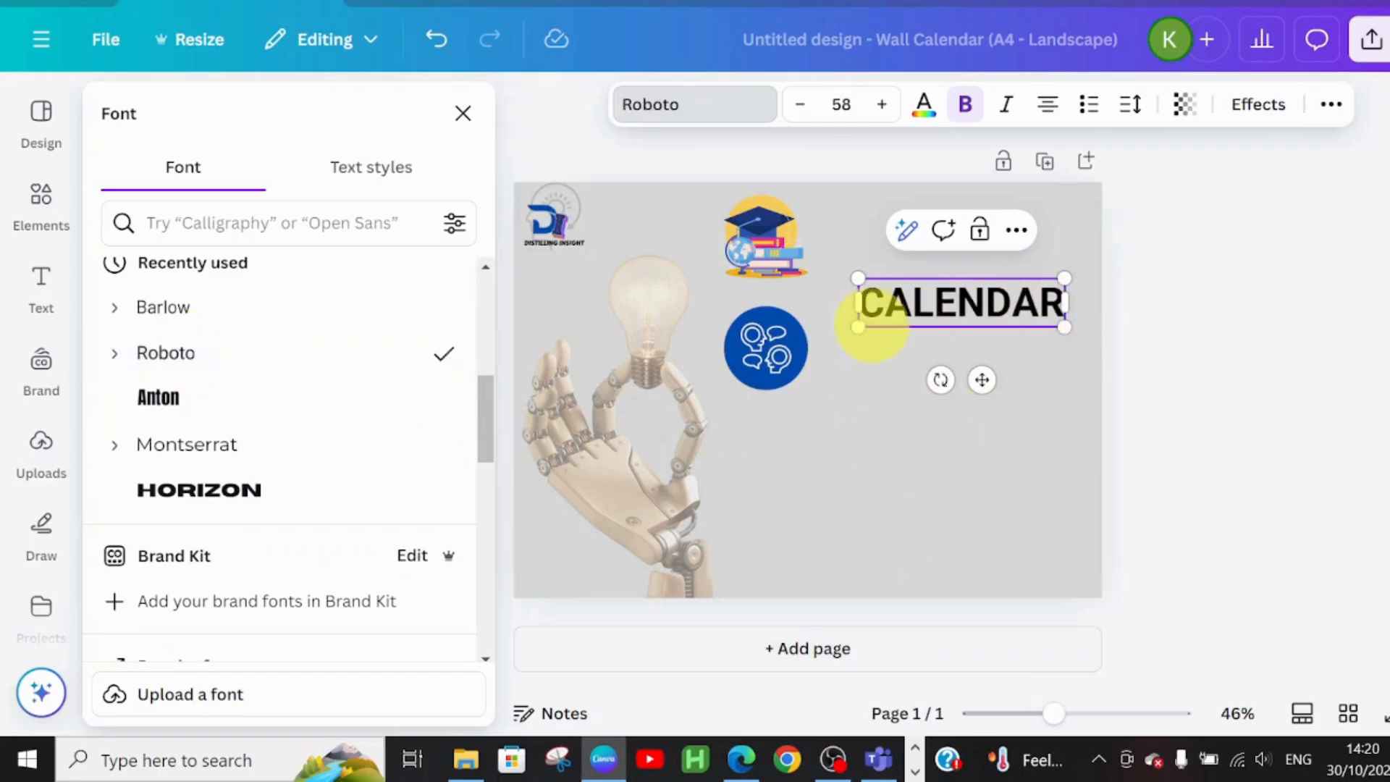
# Reduce the CALENDAR heading to size 47 and shift it slightly right
pyautogui.click(804, 111)
pyautogui.click(803, 111)
pyautogui.click(803, 111)
pyautogui.click(802, 110)
pyautogui.click(802, 111)
pyautogui.click(802, 110)
pyautogui.click(803, 111)
pyautogui.click(802, 111)
pyautogui.click(802, 110)
pyautogui.click(802, 111)
pyautogui.click(802, 111)
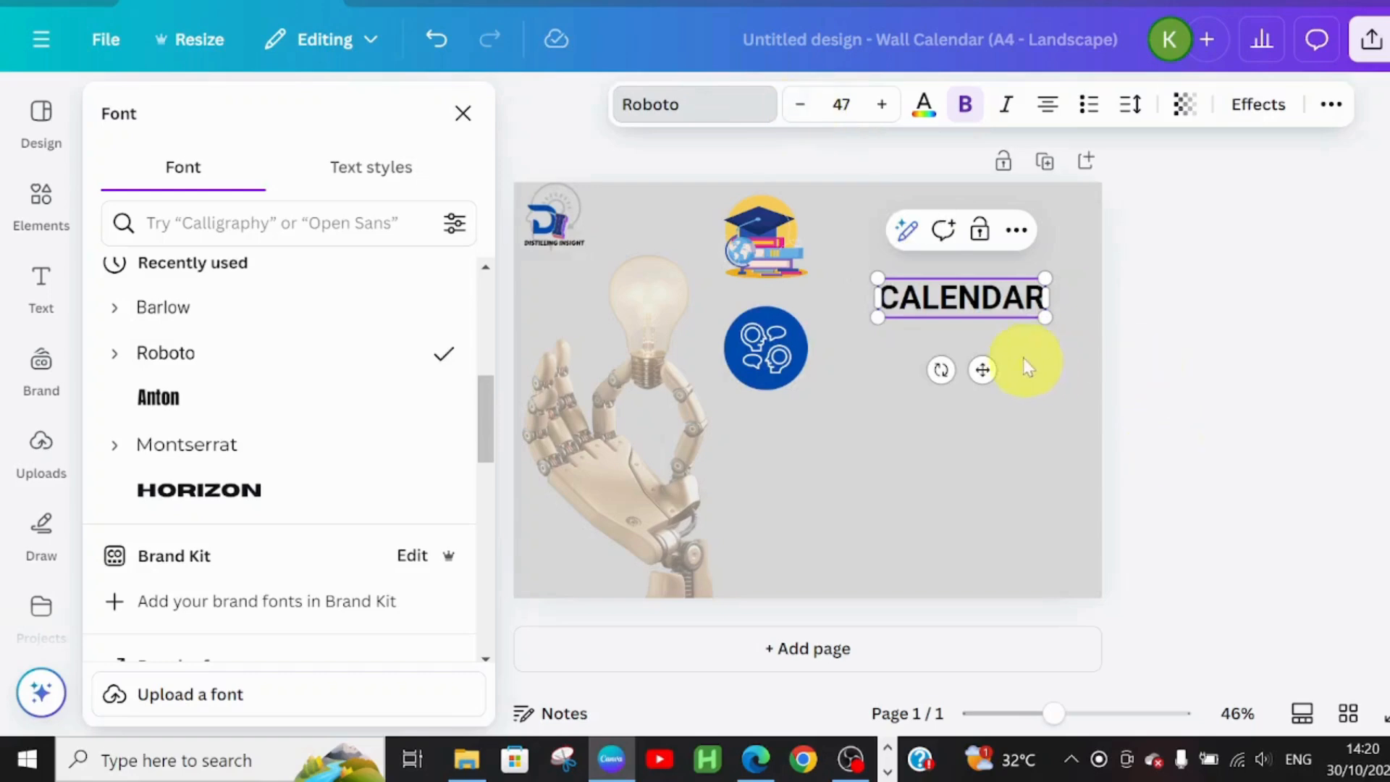
pyautogui.moveTo(982, 370); pyautogui.dragTo(1003, 368)
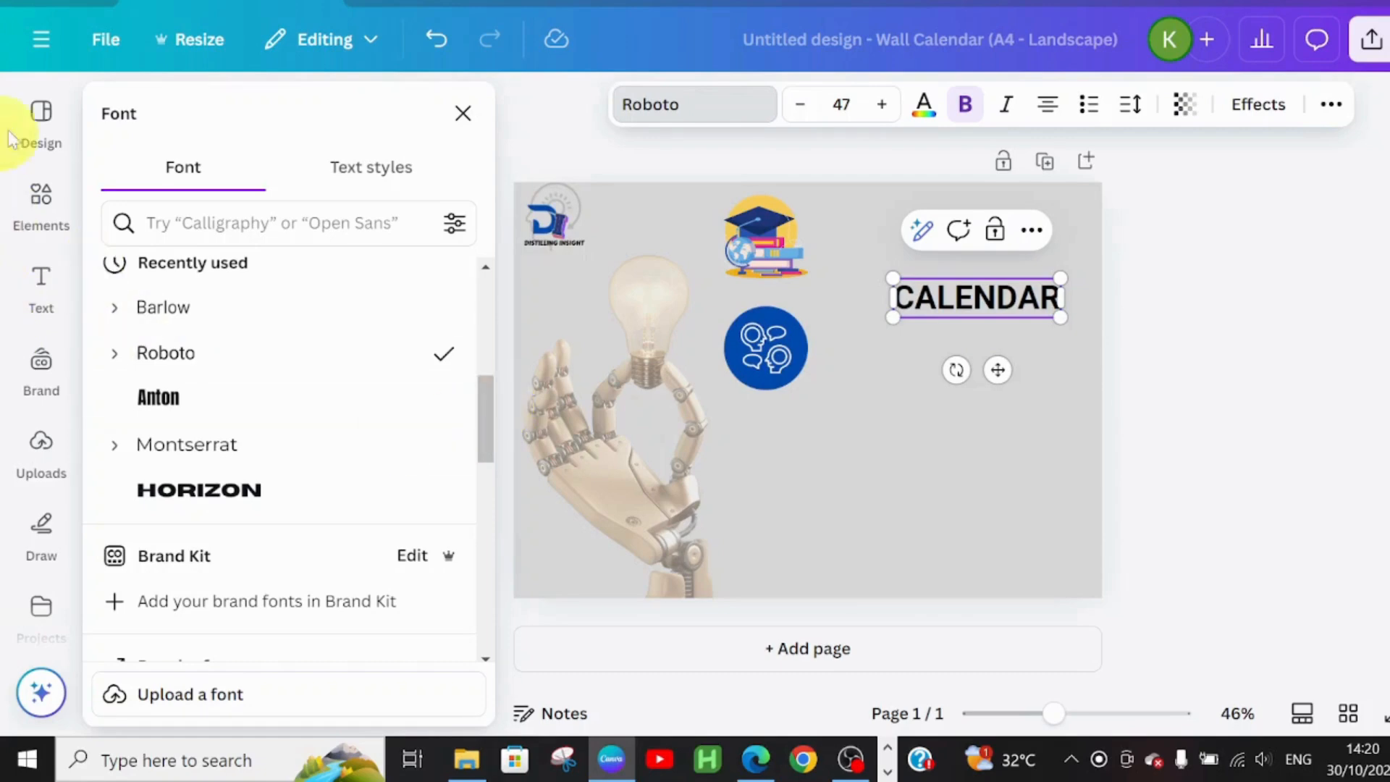
# Add a 2025 heading below CALENDAR in the Montserrat font
pyautogui.click(39, 284)
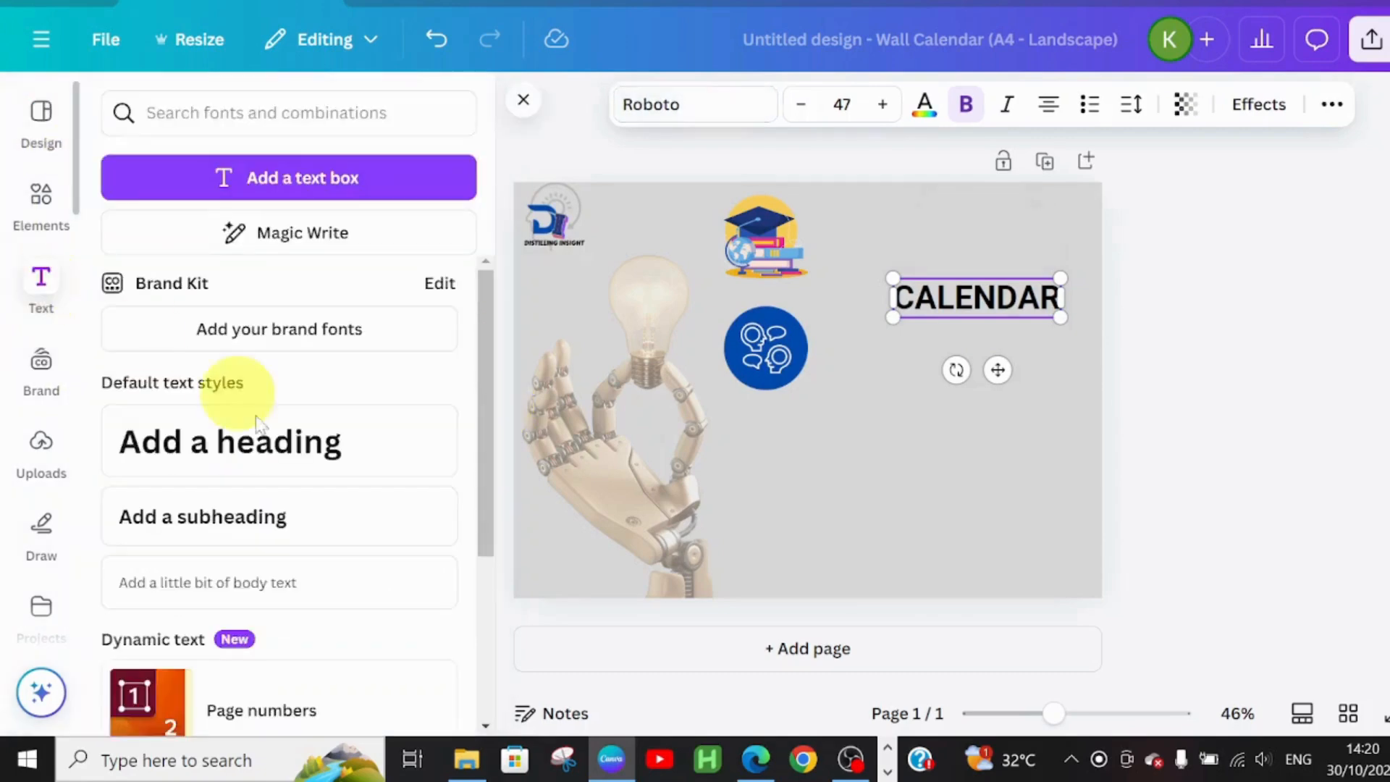
pyautogui.click(224, 471)
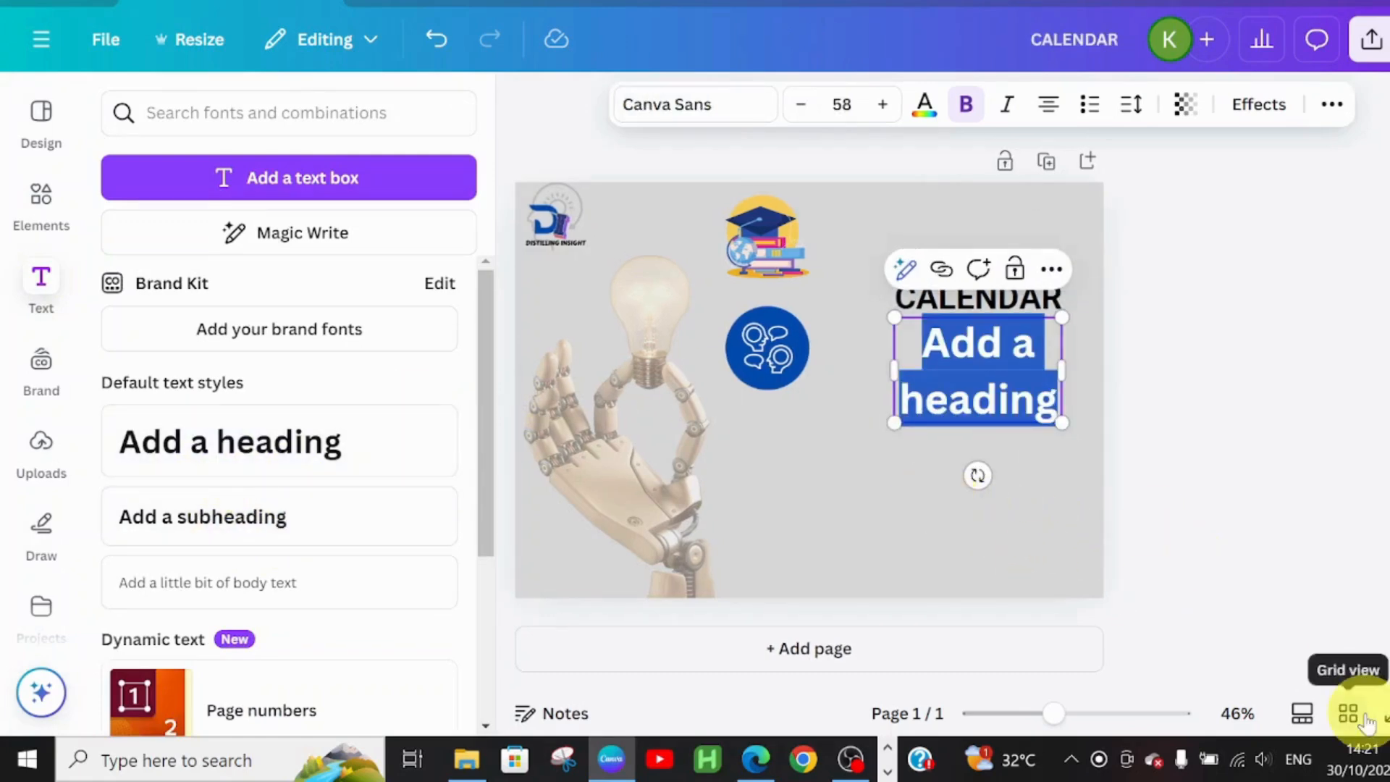
pyautogui.write('2025')
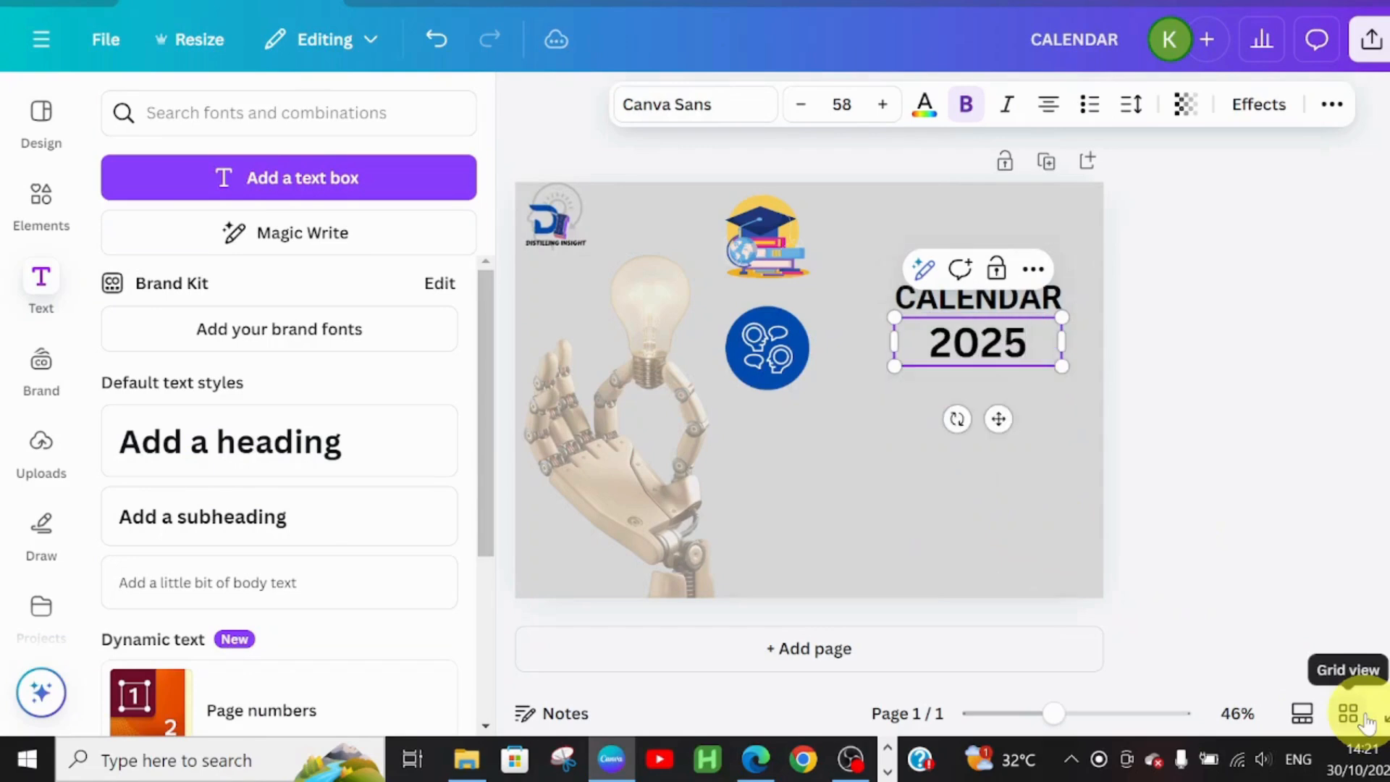
pyautogui.click(667, 105)
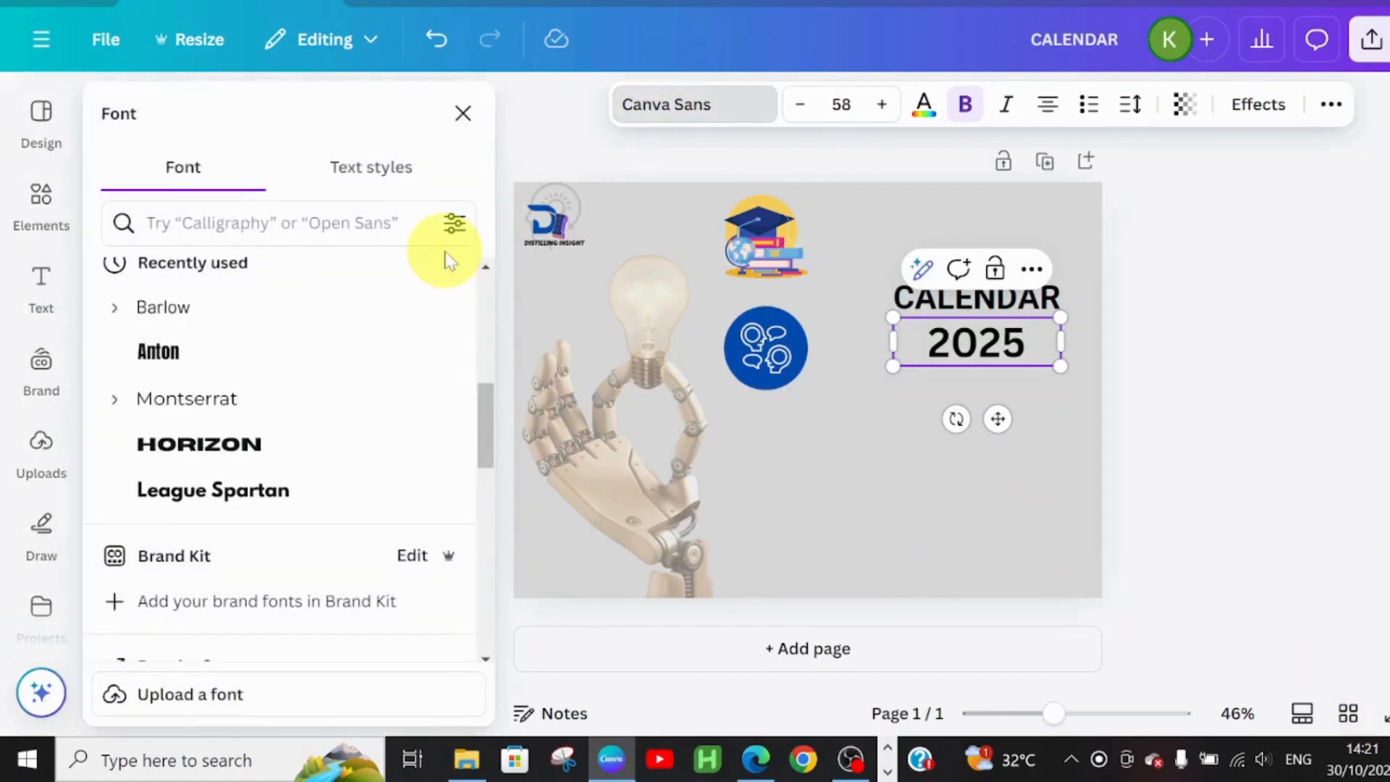
pyautogui.moveTo(485, 427)
pyautogui.mouseDown()
pyautogui.moveTo(485, 322)
pyautogui.moveTo(490, 425)
pyautogui.mouseUp()
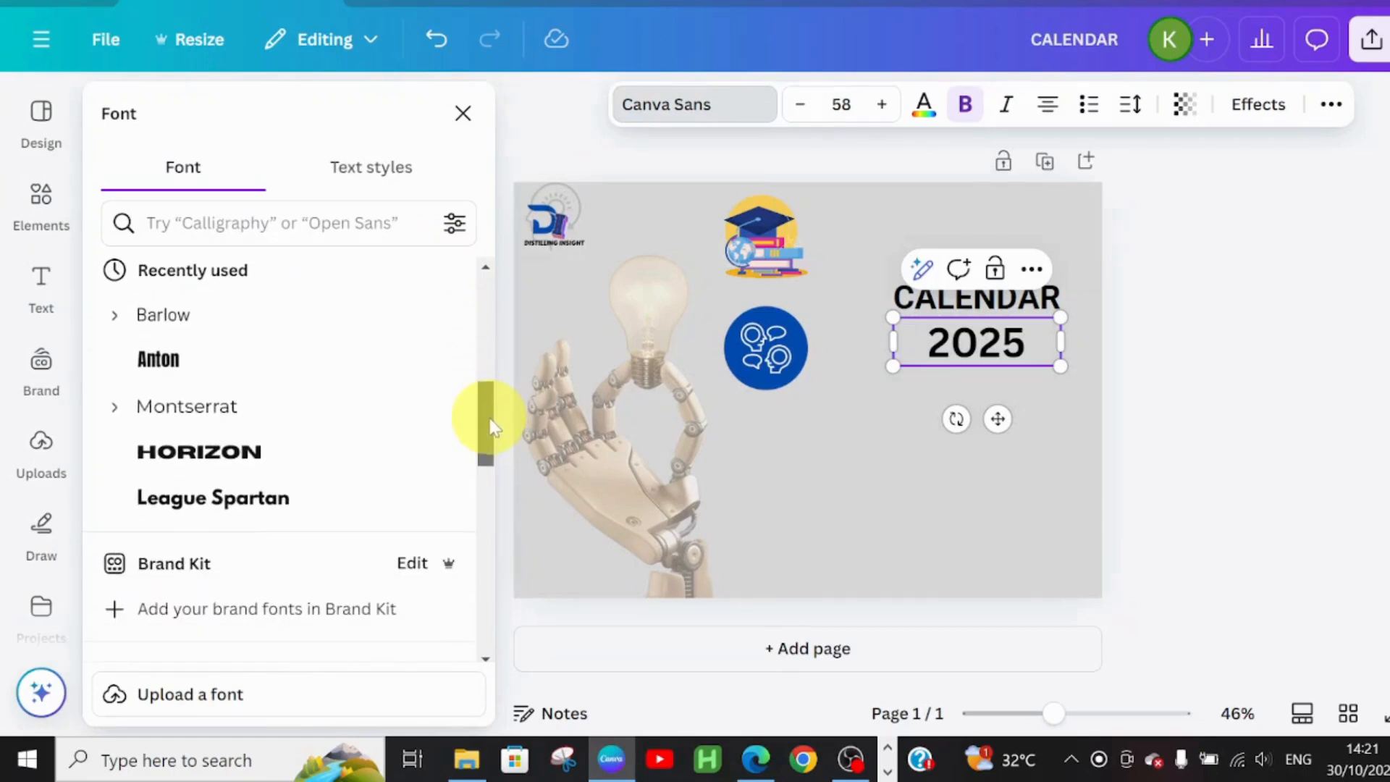
pyautogui.click(212, 426)
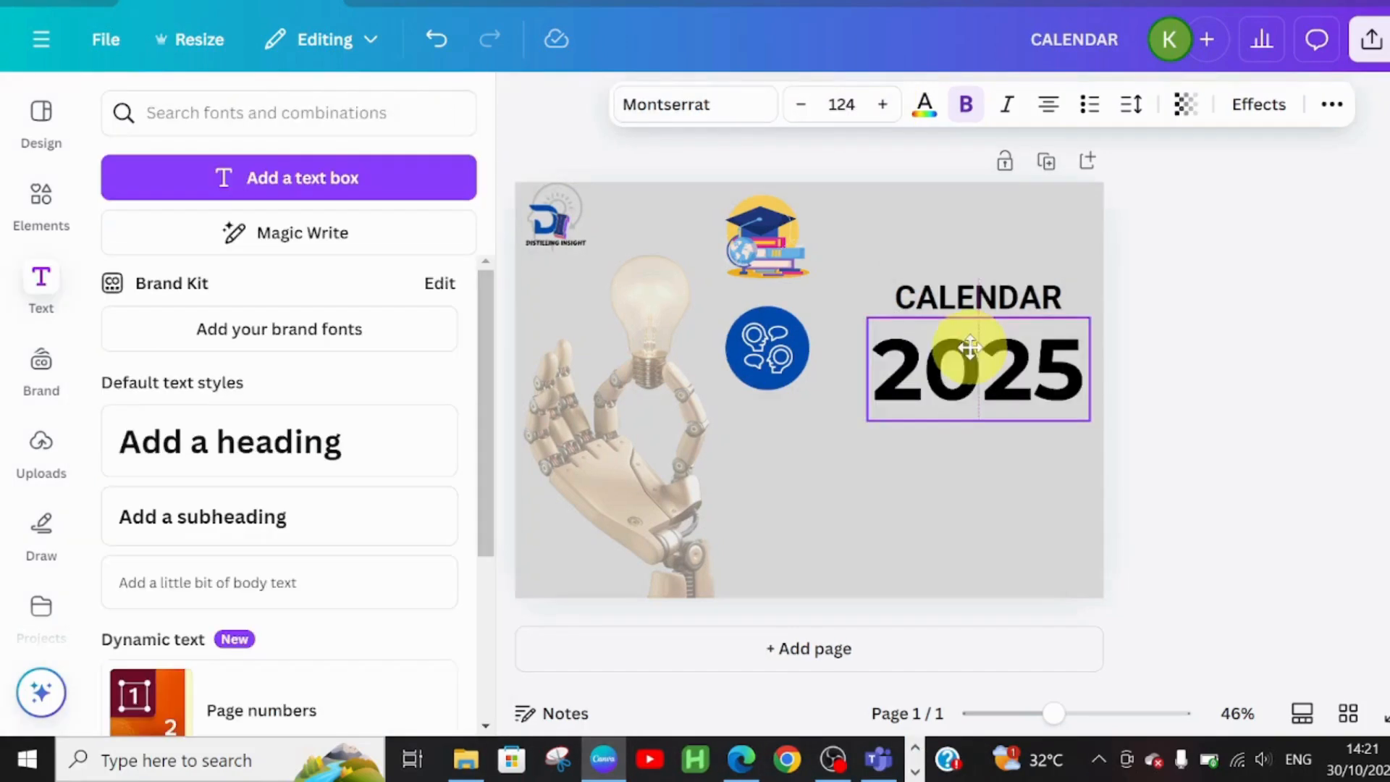
# Align CALENDAR's left edge with the size-124 2025 heading
pyautogui.click(970, 347)
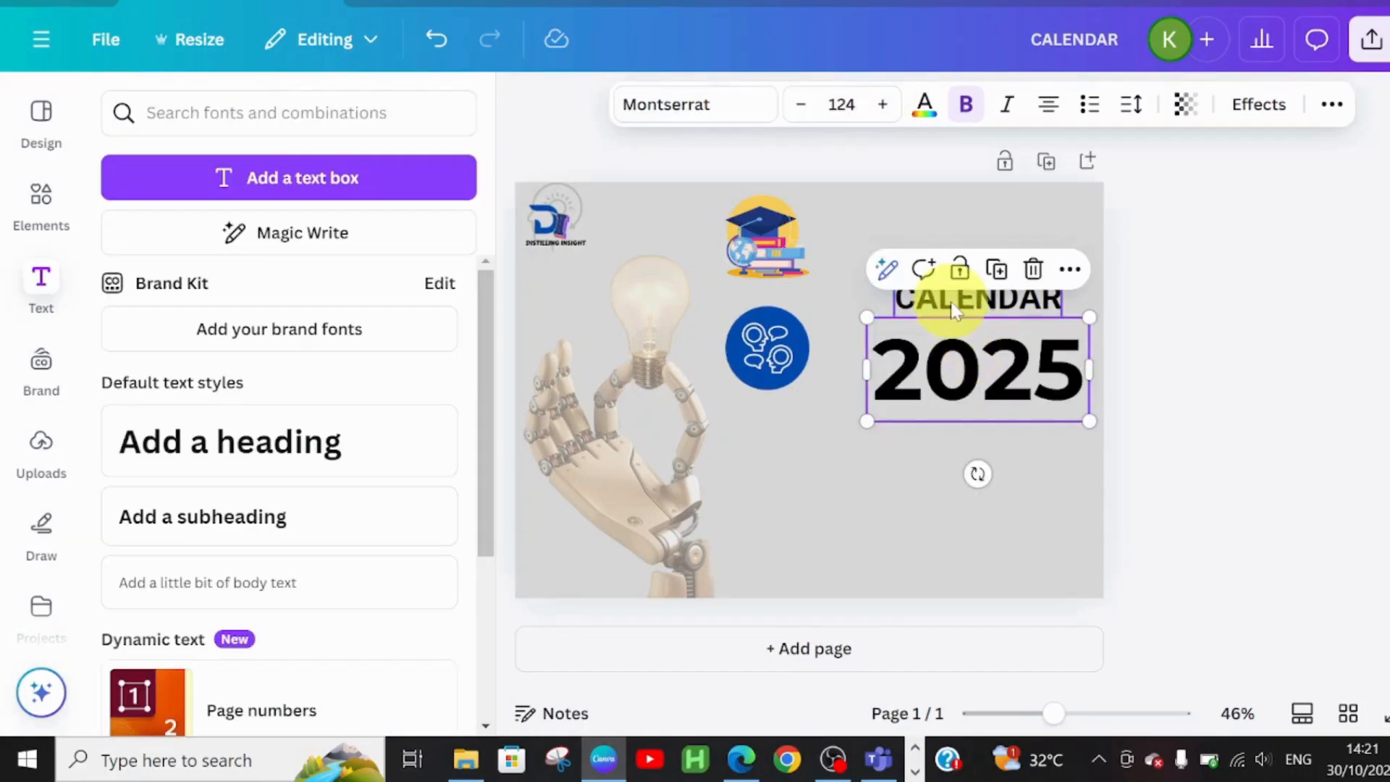
pyautogui.moveTo(953, 310); pyautogui.dragTo(940, 298)
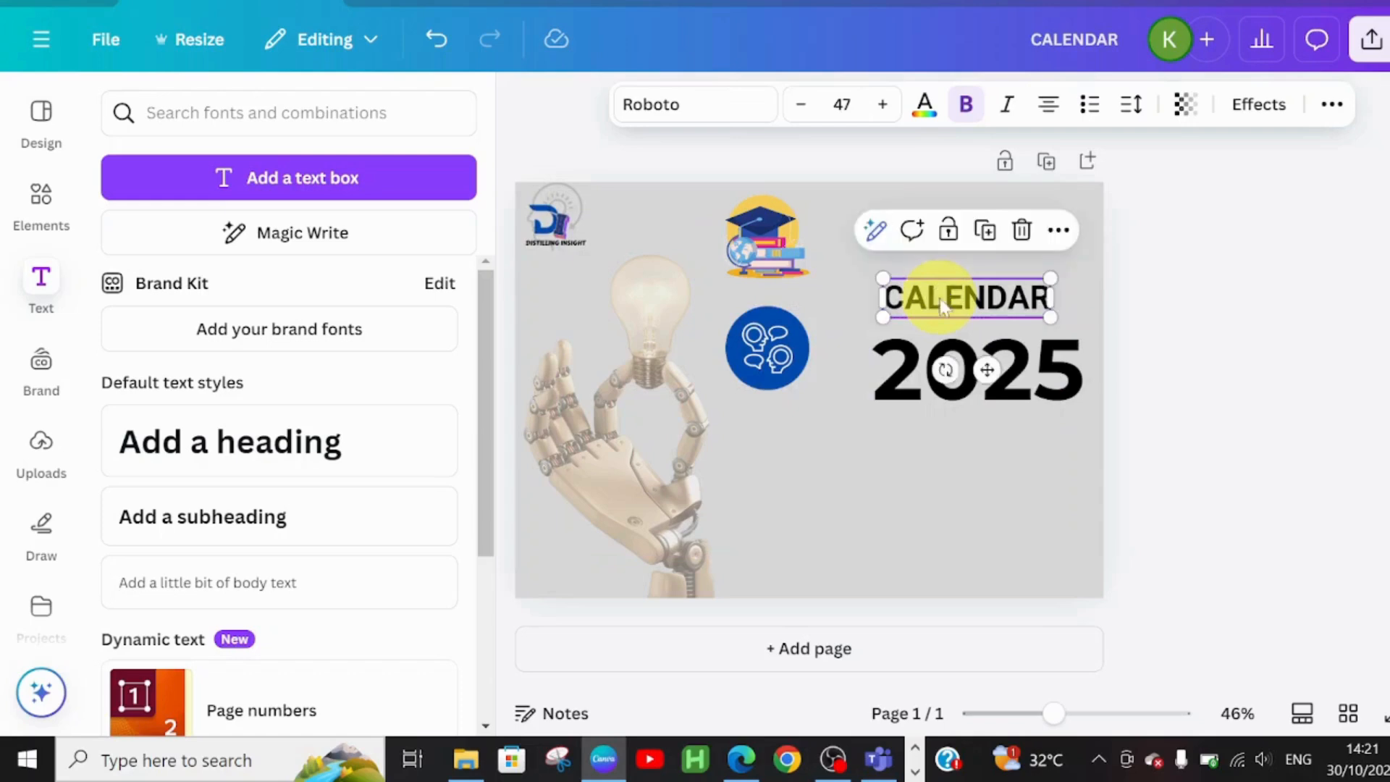
pyautogui.click(1053, 365)
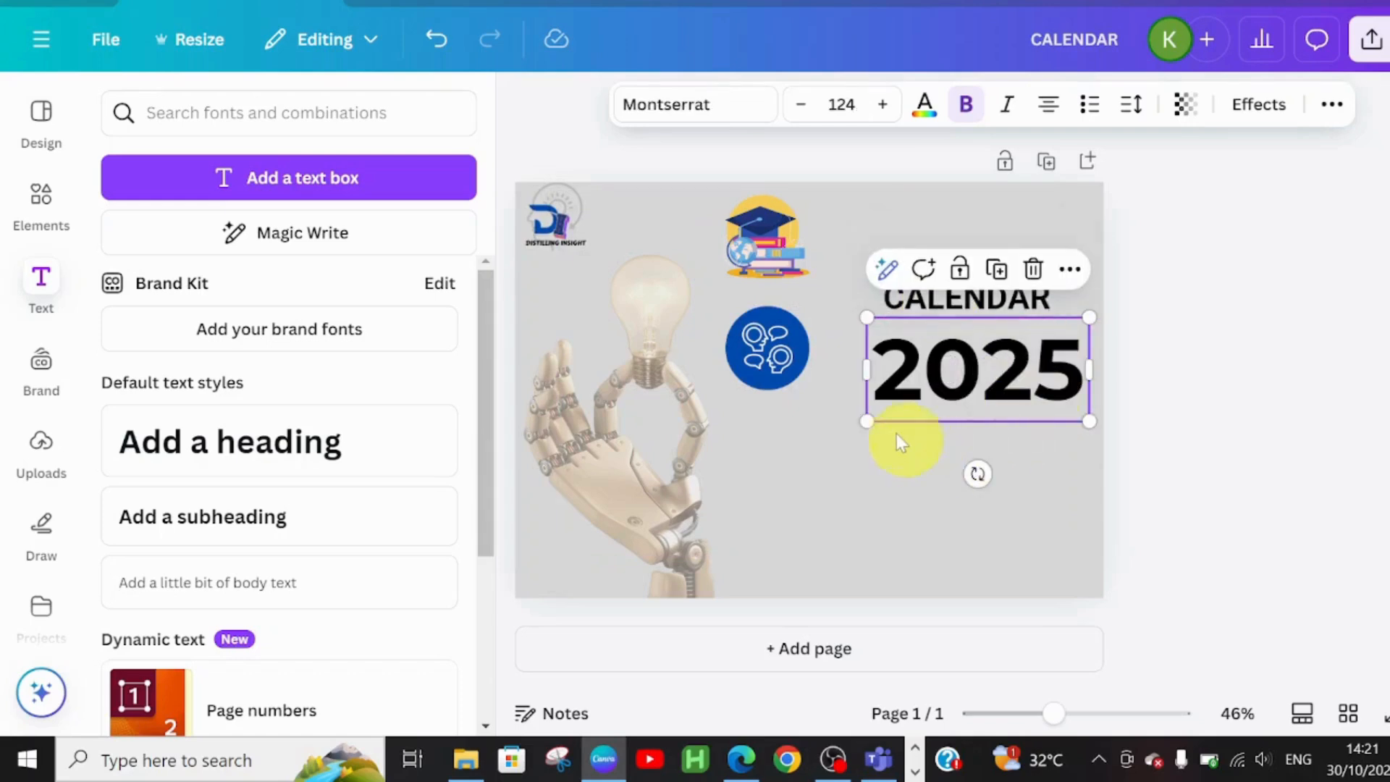
pyautogui.click(879, 498)
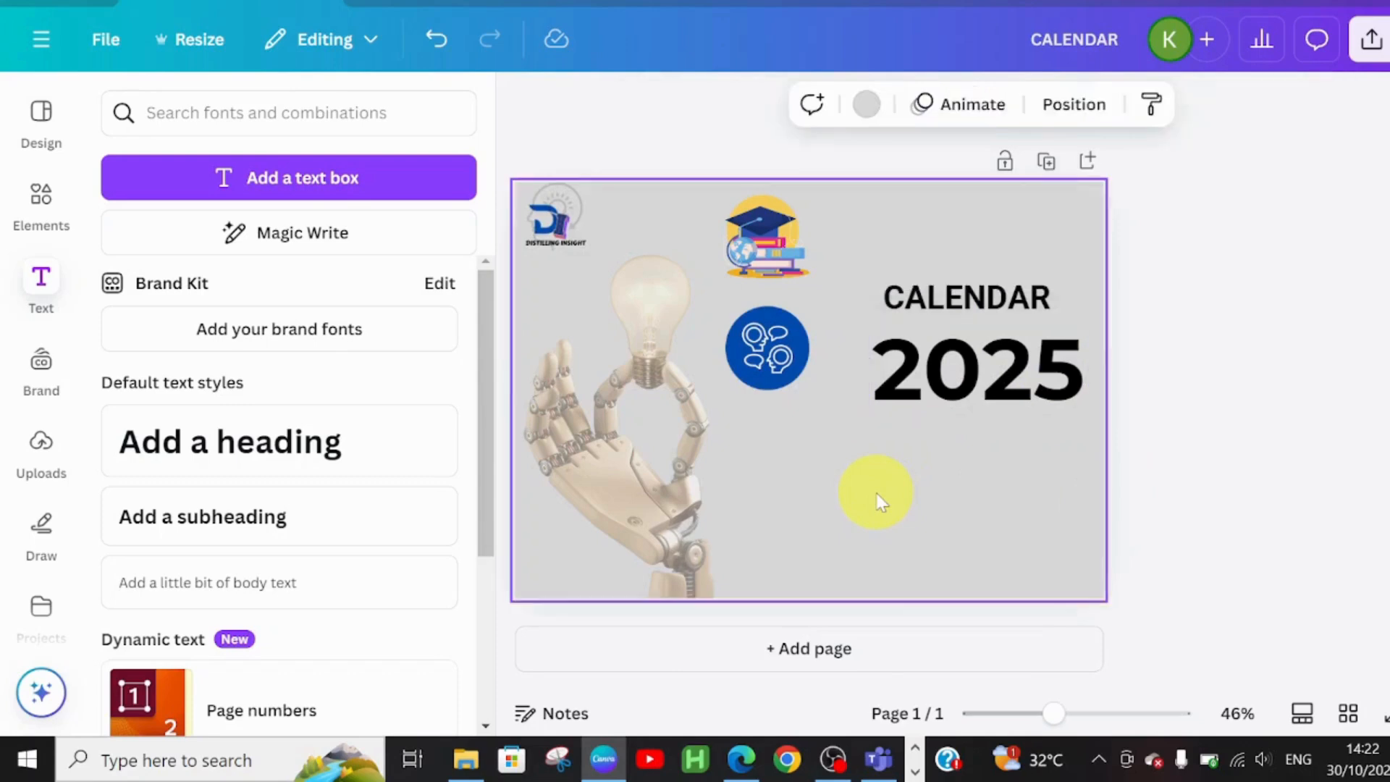
pyautogui.click(1009, 384)
pyautogui.moveTo(935, 309); pyautogui.dragTo(923, 297)
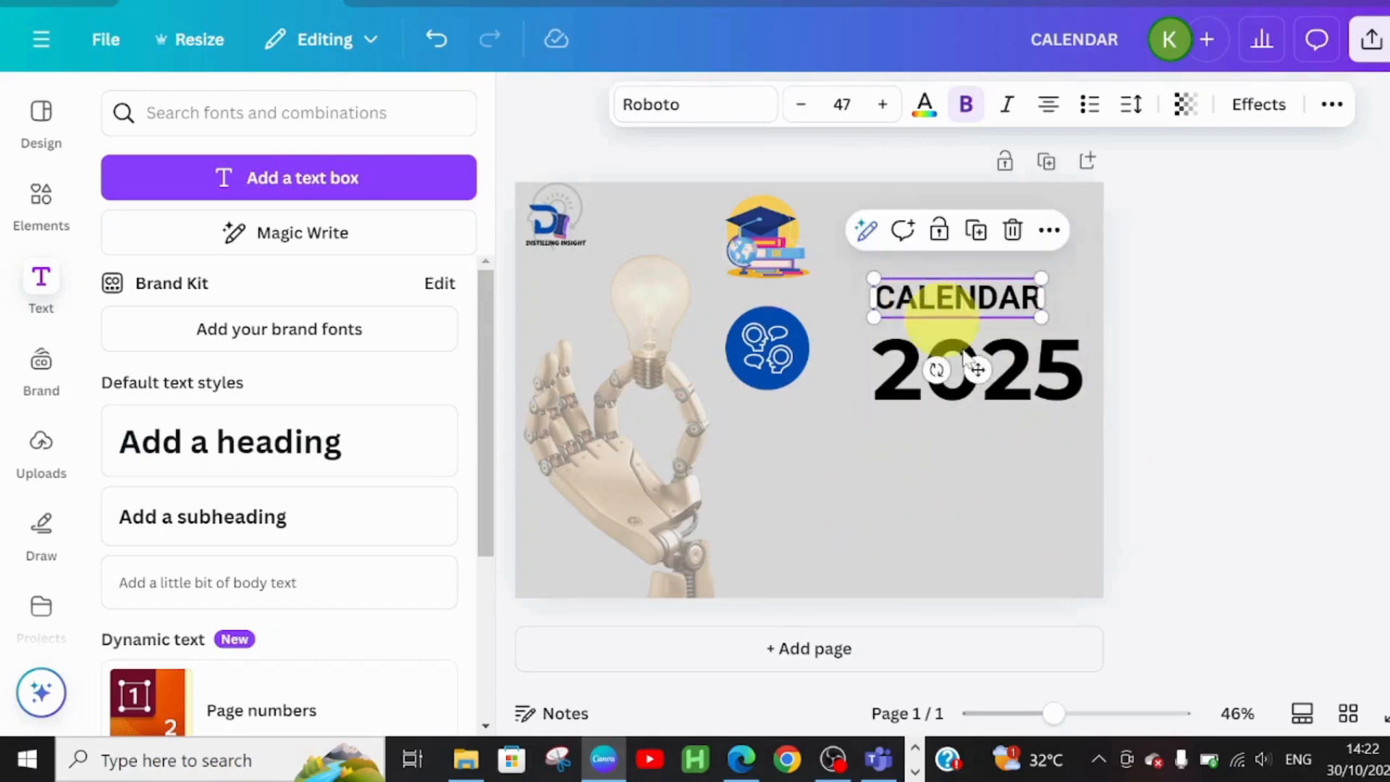
pyautogui.click(950, 458)
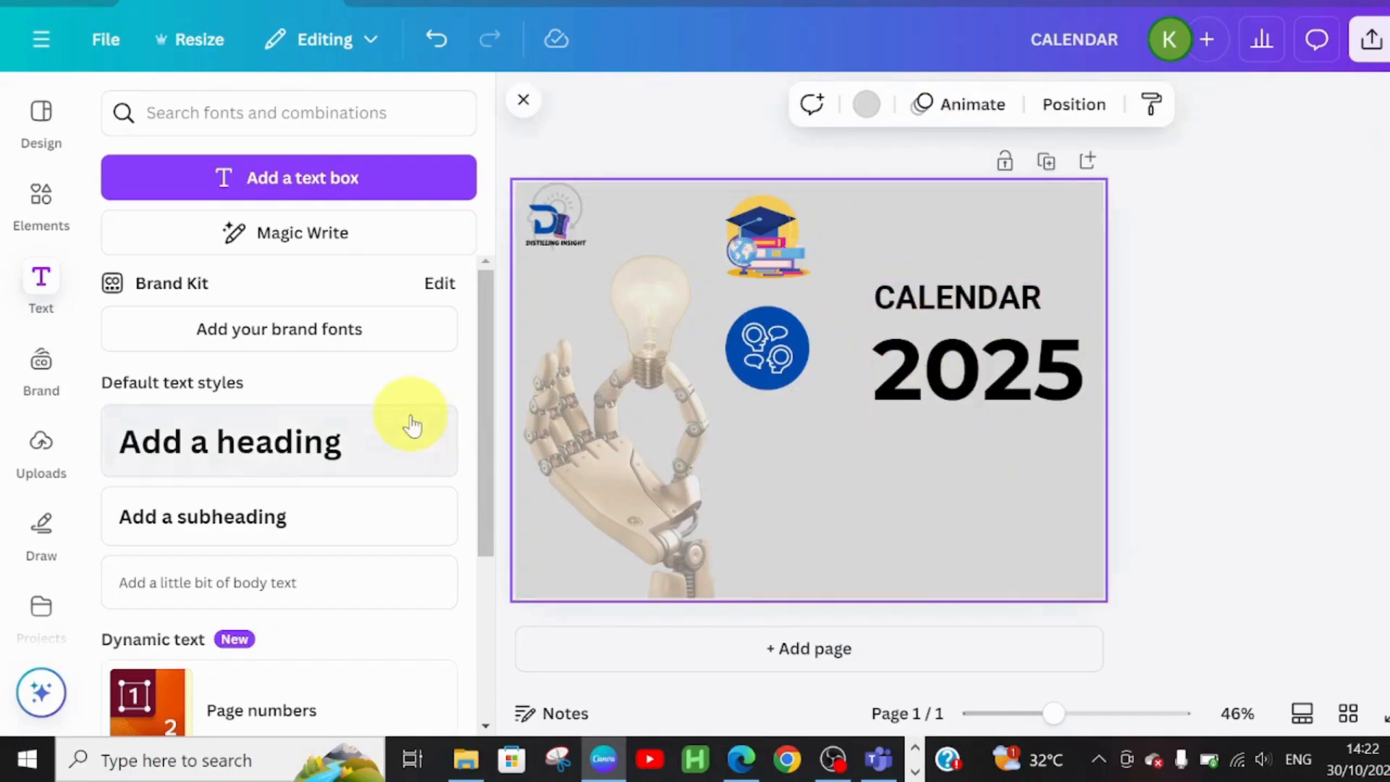
# Paste the tagline CHEERS TO UNLOCKING KNOWLEDGE & EMPOWERING MINDS below 2025 in Roboto
pyautogui.click(233, 540)
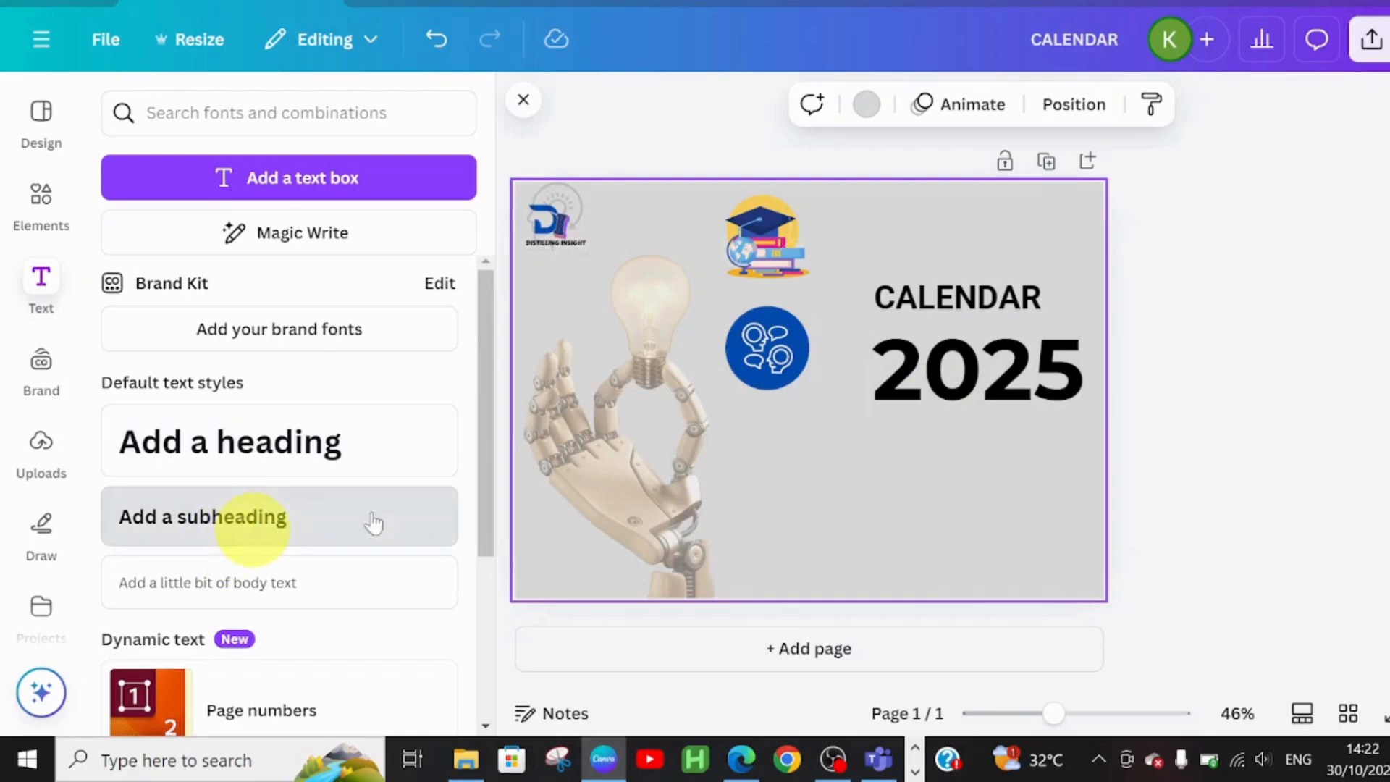
pyautogui.moveTo(830, 456); pyautogui.dragTo(992, 522)
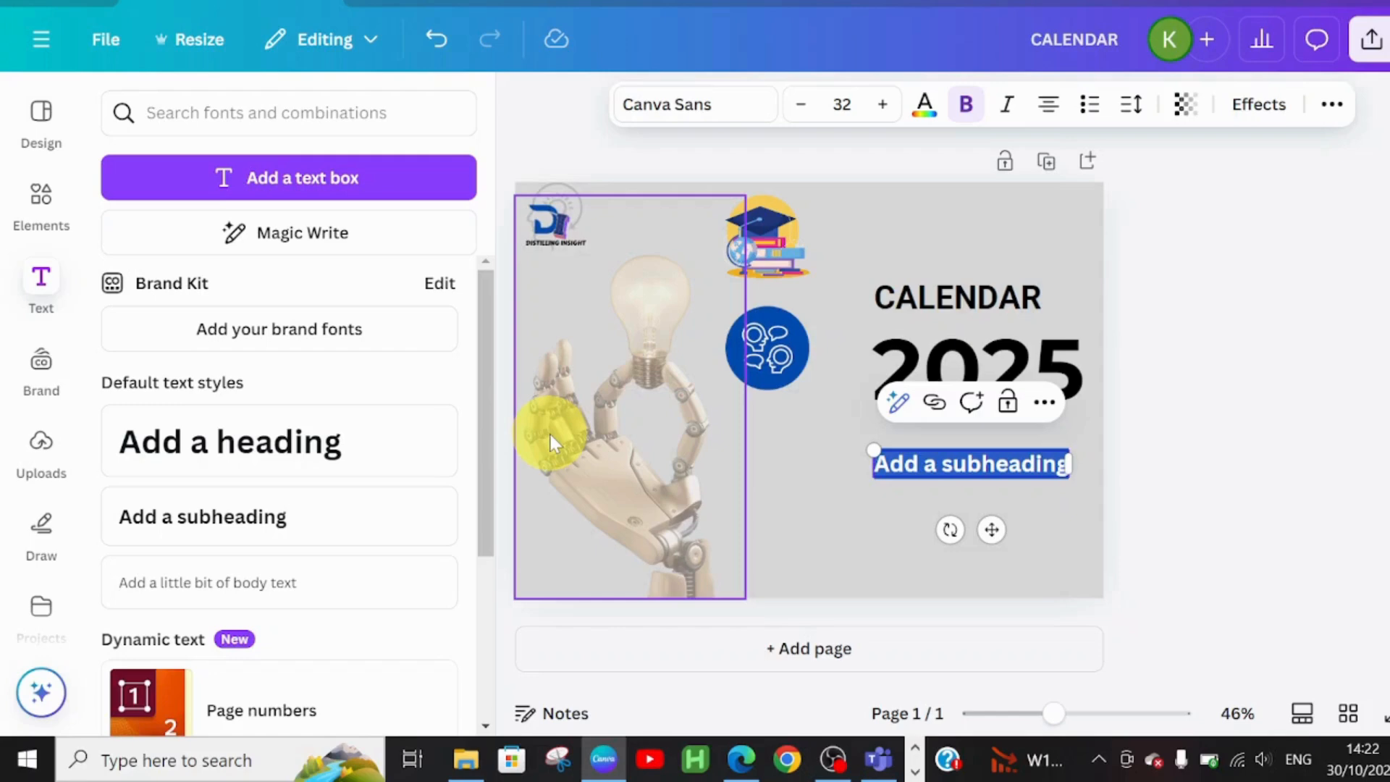
pyautogui.write('CHEERS TO UNLOCKING KNOWLEDGE & EMPOWERING MINDS')
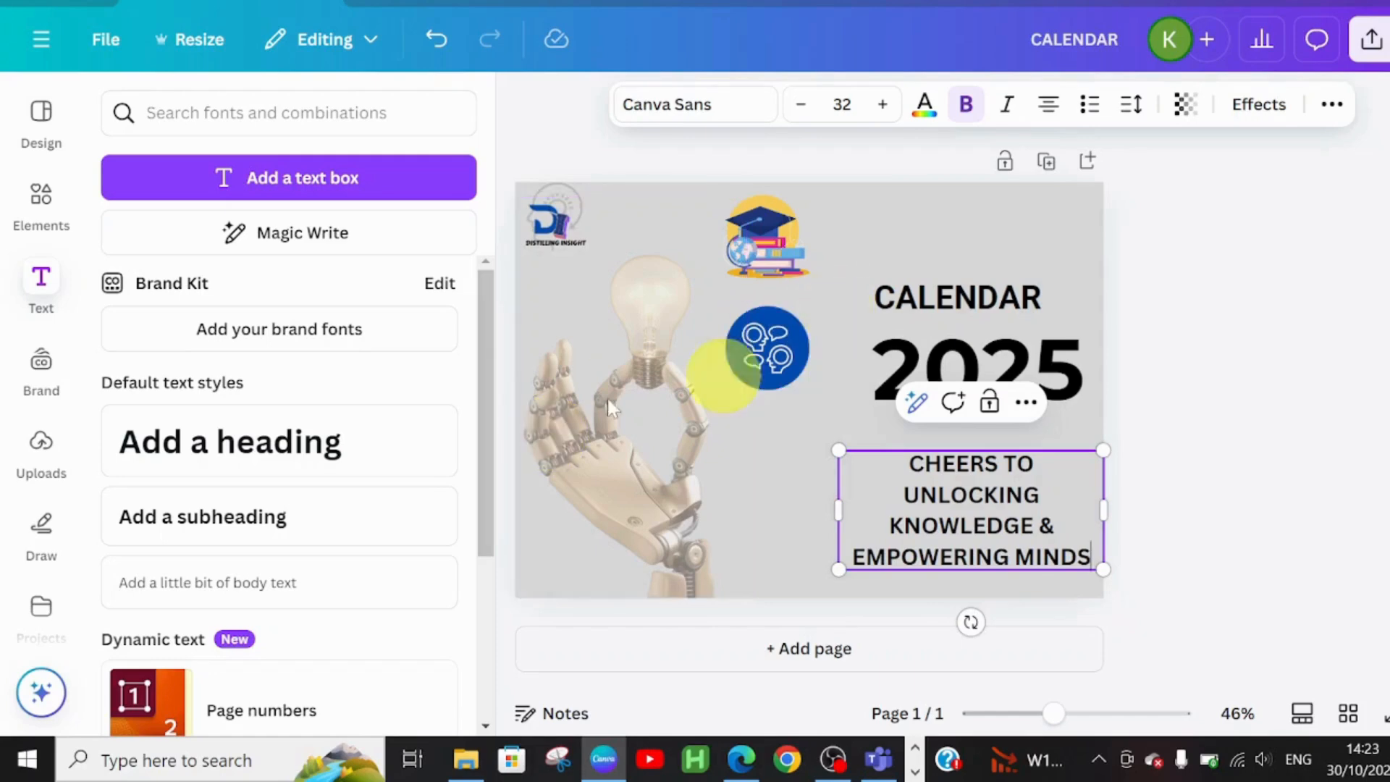
pyautogui.click(670, 105)
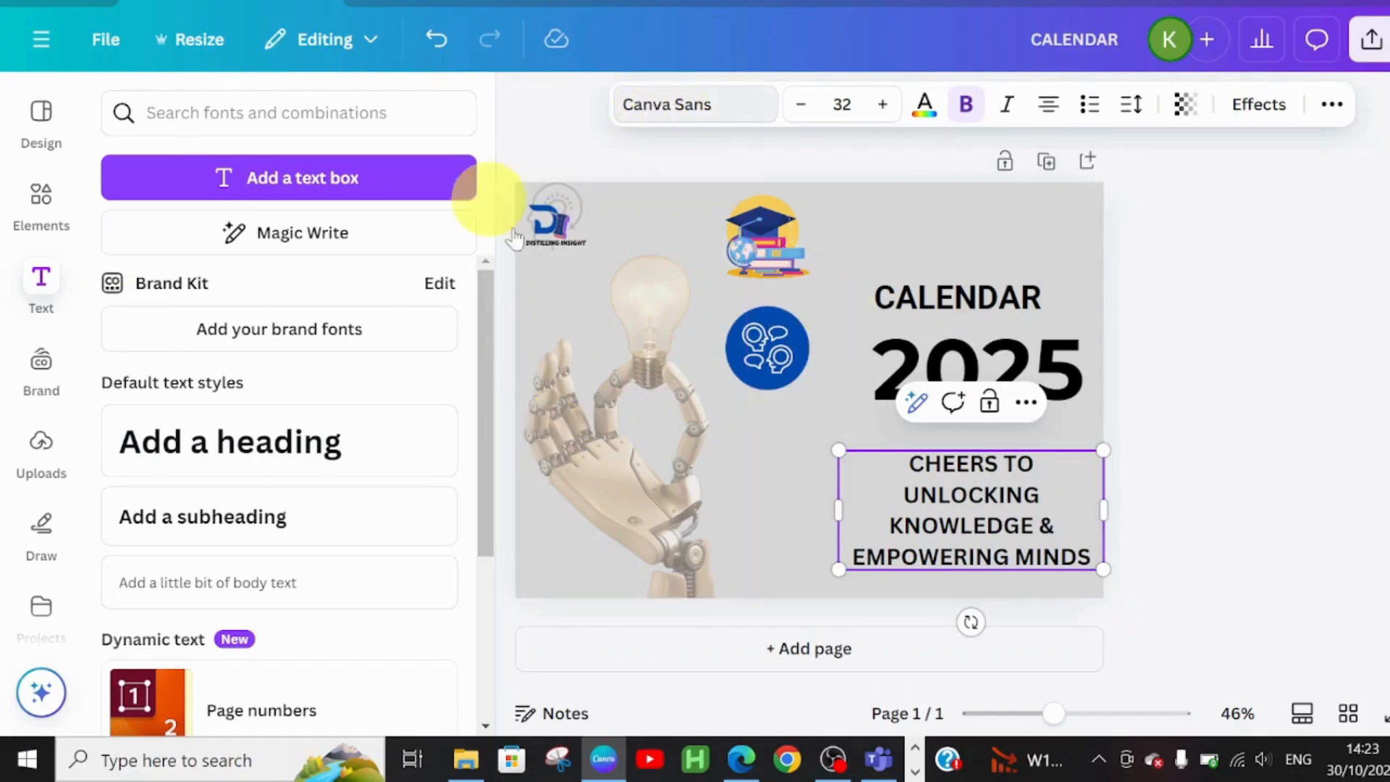
pyautogui.click(260, 355)
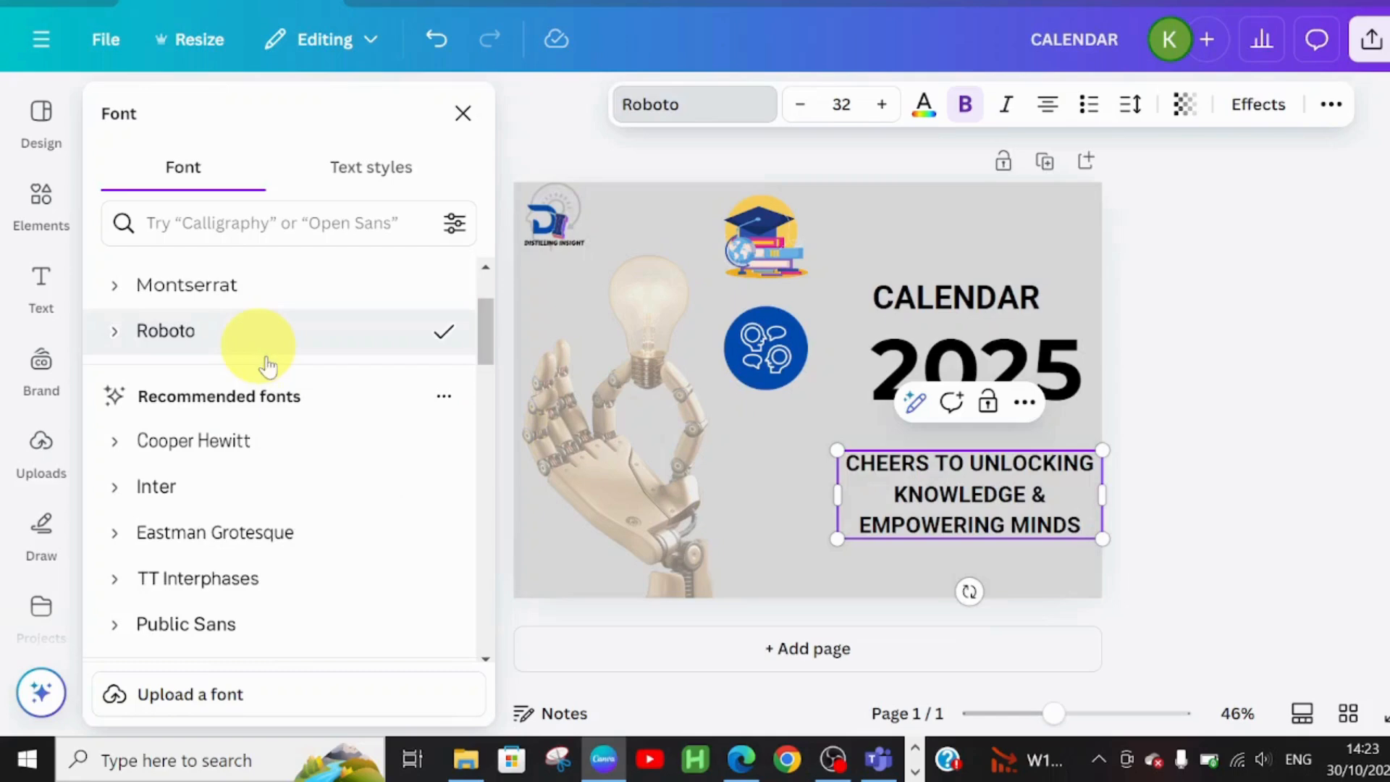
# Set the tagline to size 24, wrap it onto two lines, and nudge it up
pyautogui.click(796, 108)
pyautogui.click(796, 107)
pyautogui.click(796, 107)
pyautogui.click(797, 107)
pyautogui.click(796, 107)
pyautogui.click(796, 107)
pyautogui.click(796, 107)
pyautogui.click(797, 107)
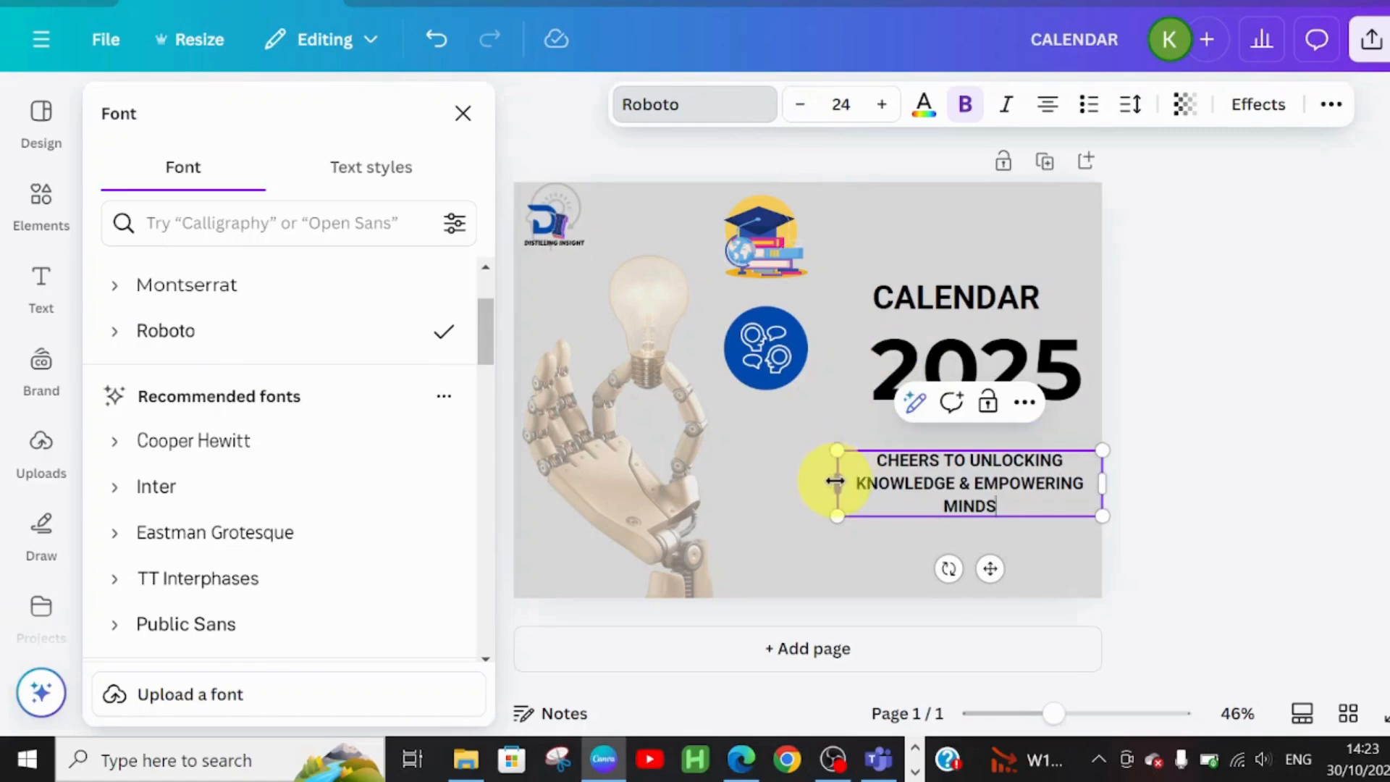
pyautogui.moveTo(830, 481); pyautogui.dragTo(802, 482)
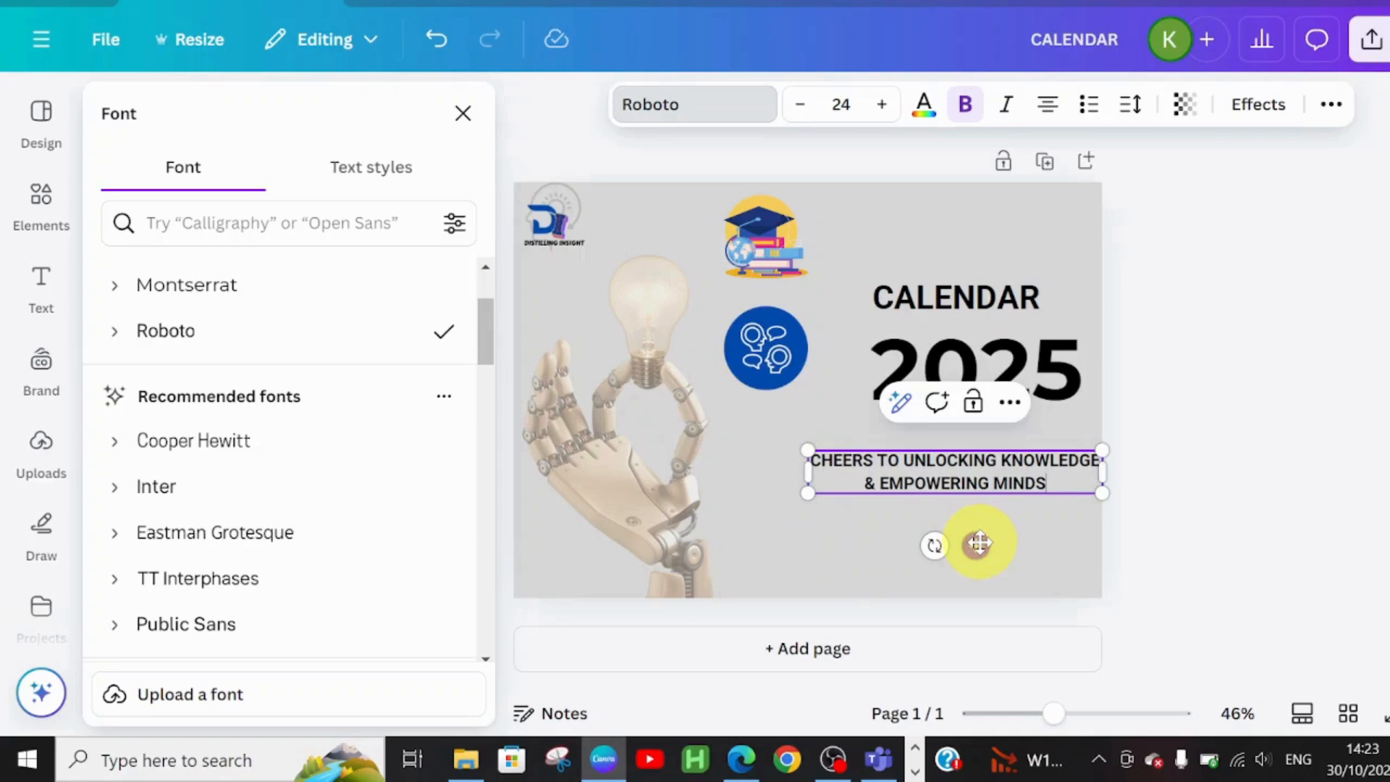
pyautogui.moveTo(979, 543); pyautogui.dragTo(982, 530)
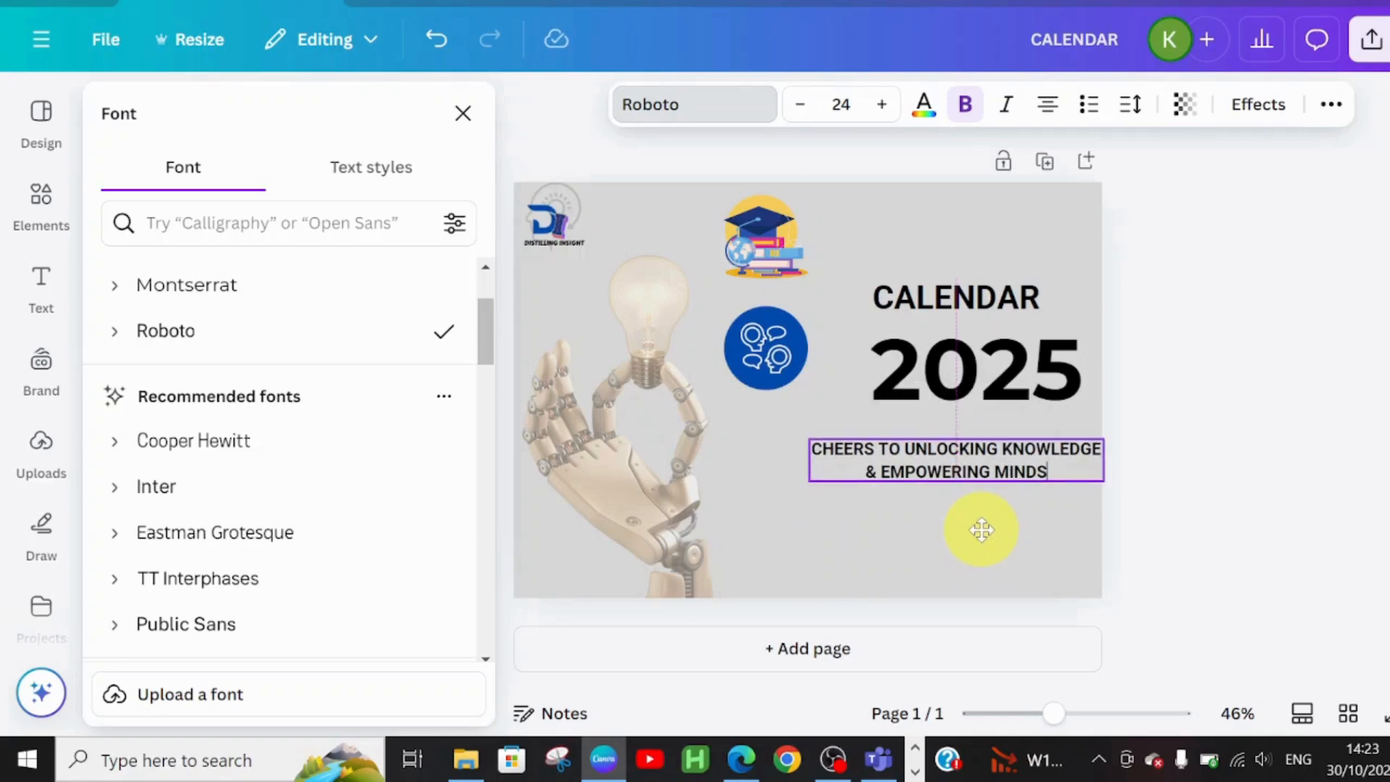
pyautogui.click(934, 572)
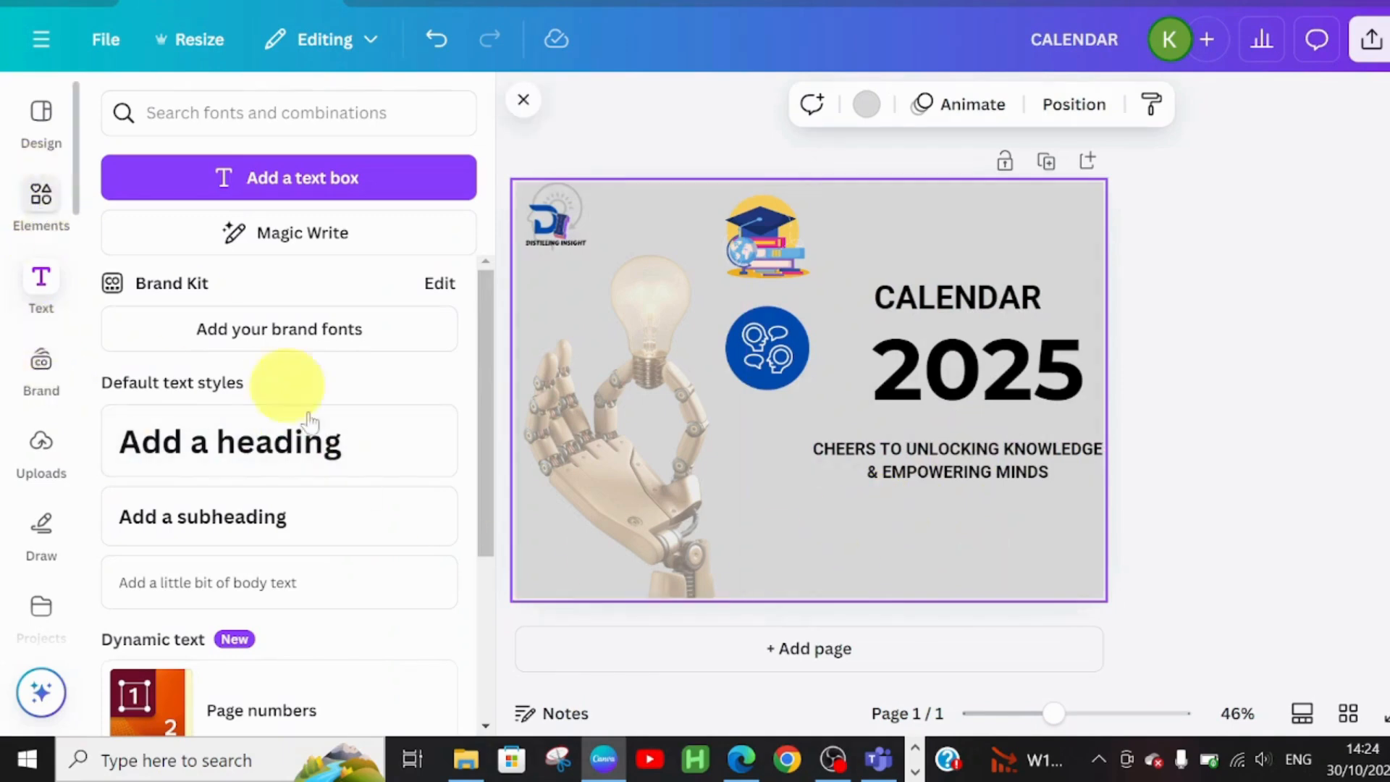
# Add a blue square under the tagline and stretch it into a wide, thin bar
pyautogui.click(41, 203)
pyautogui.click(140, 438)
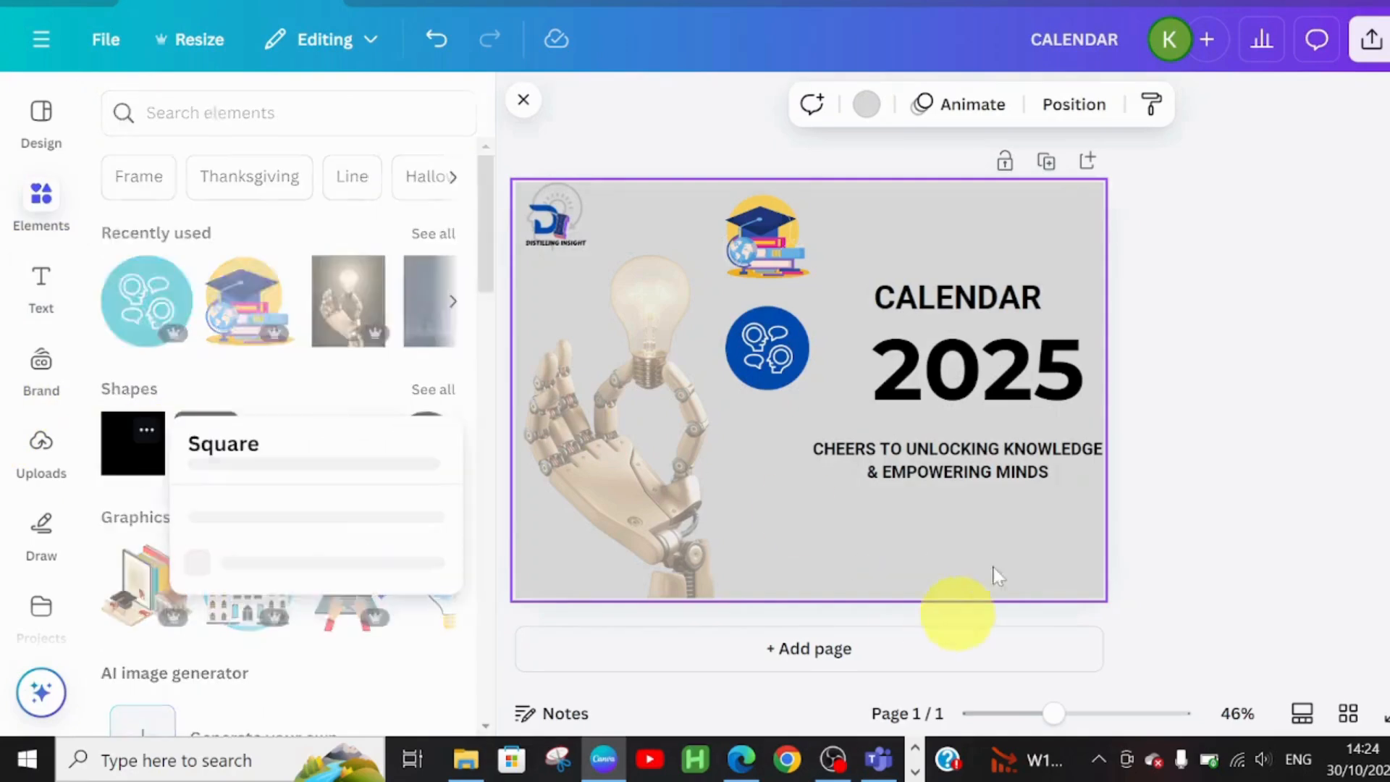
pyautogui.click(128, 472)
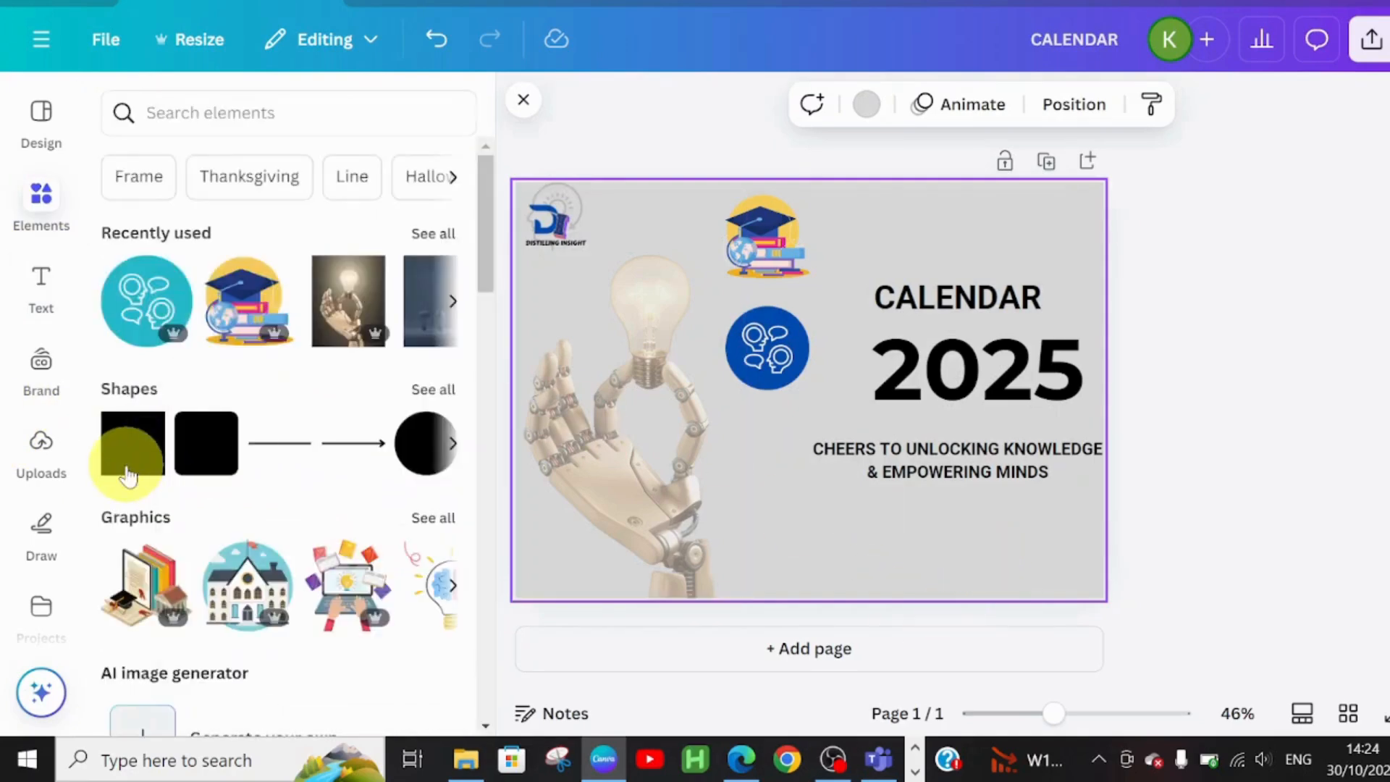
pyautogui.click(129, 473)
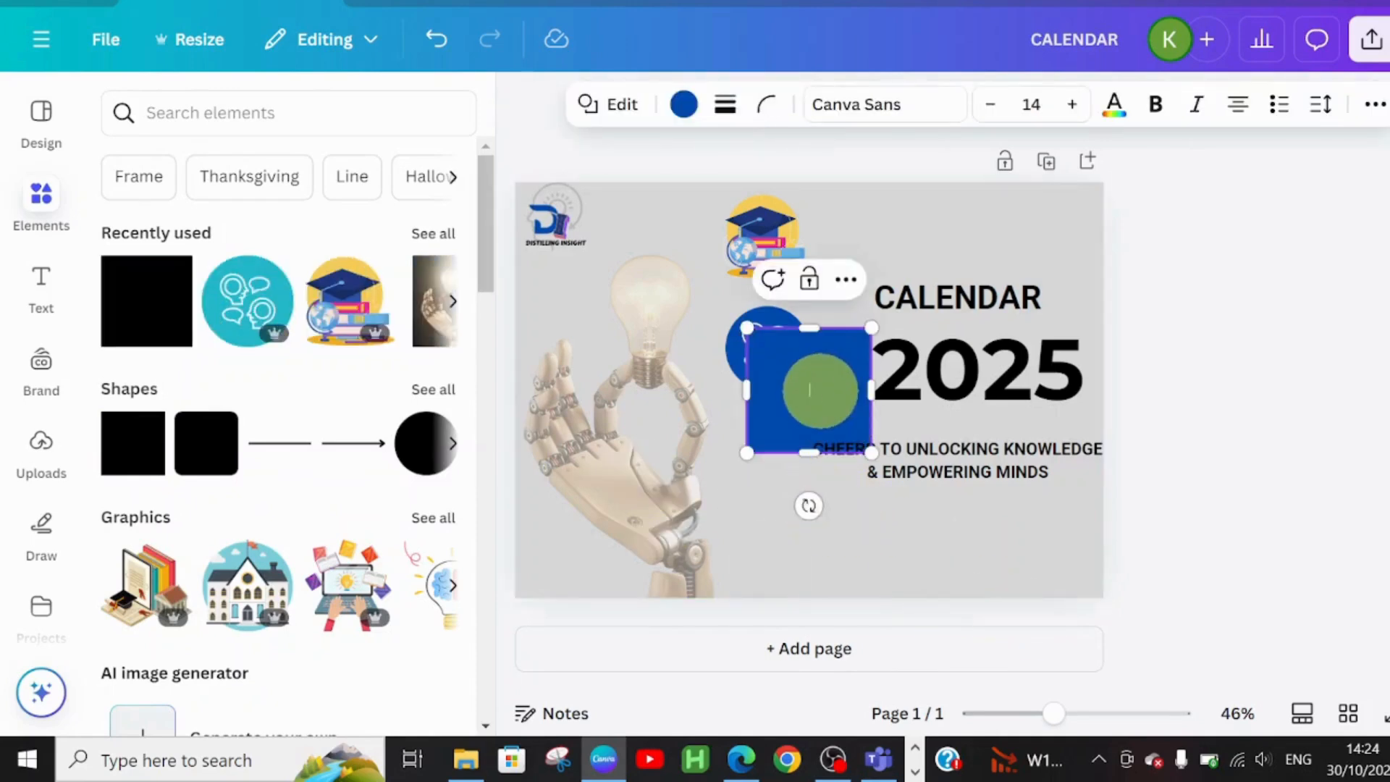
pyautogui.click(825, 566)
pyautogui.click(792, 389)
pyautogui.moveTo(792, 388); pyautogui.dragTo(746, 520)
pyautogui.moveTo(919, 461); pyautogui.dragTo(917, 499)
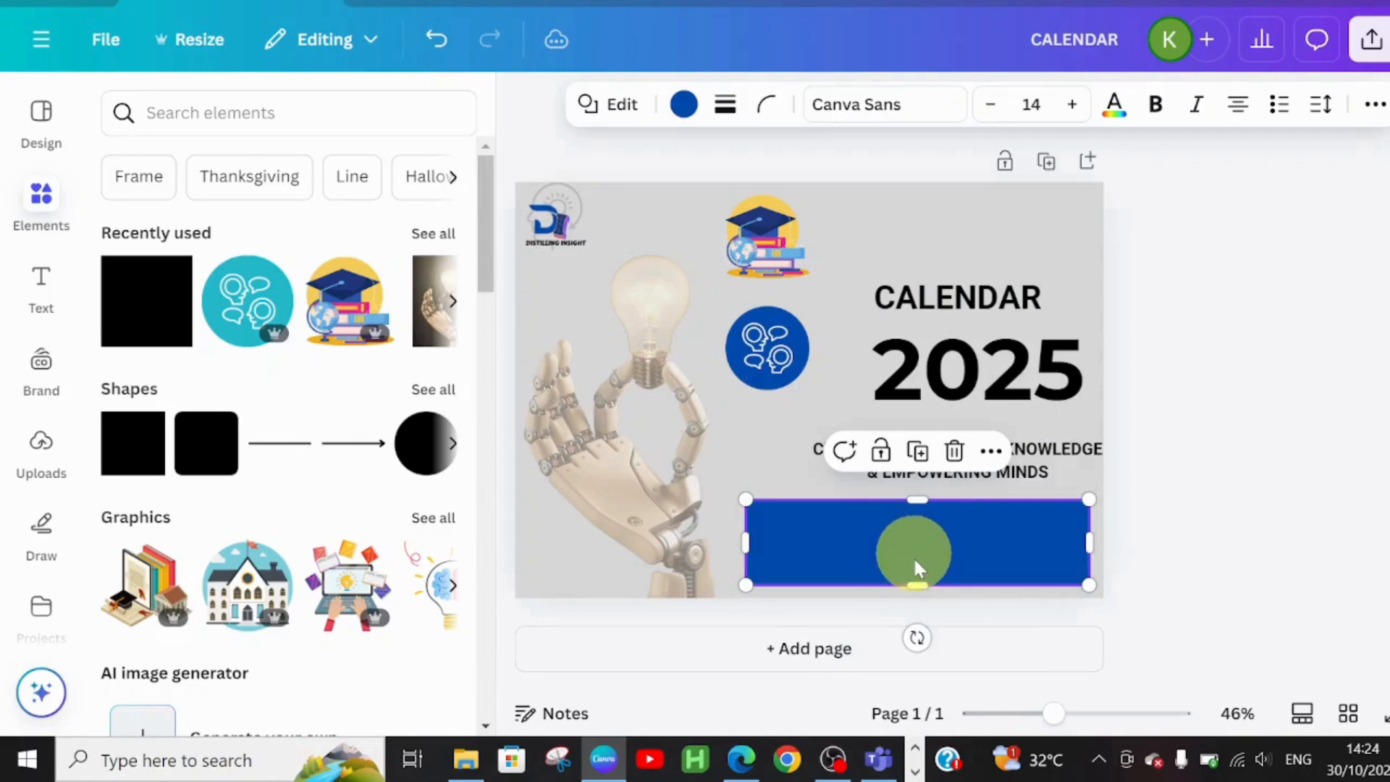
pyautogui.moveTo(912, 585); pyautogui.dragTo(917, 567)
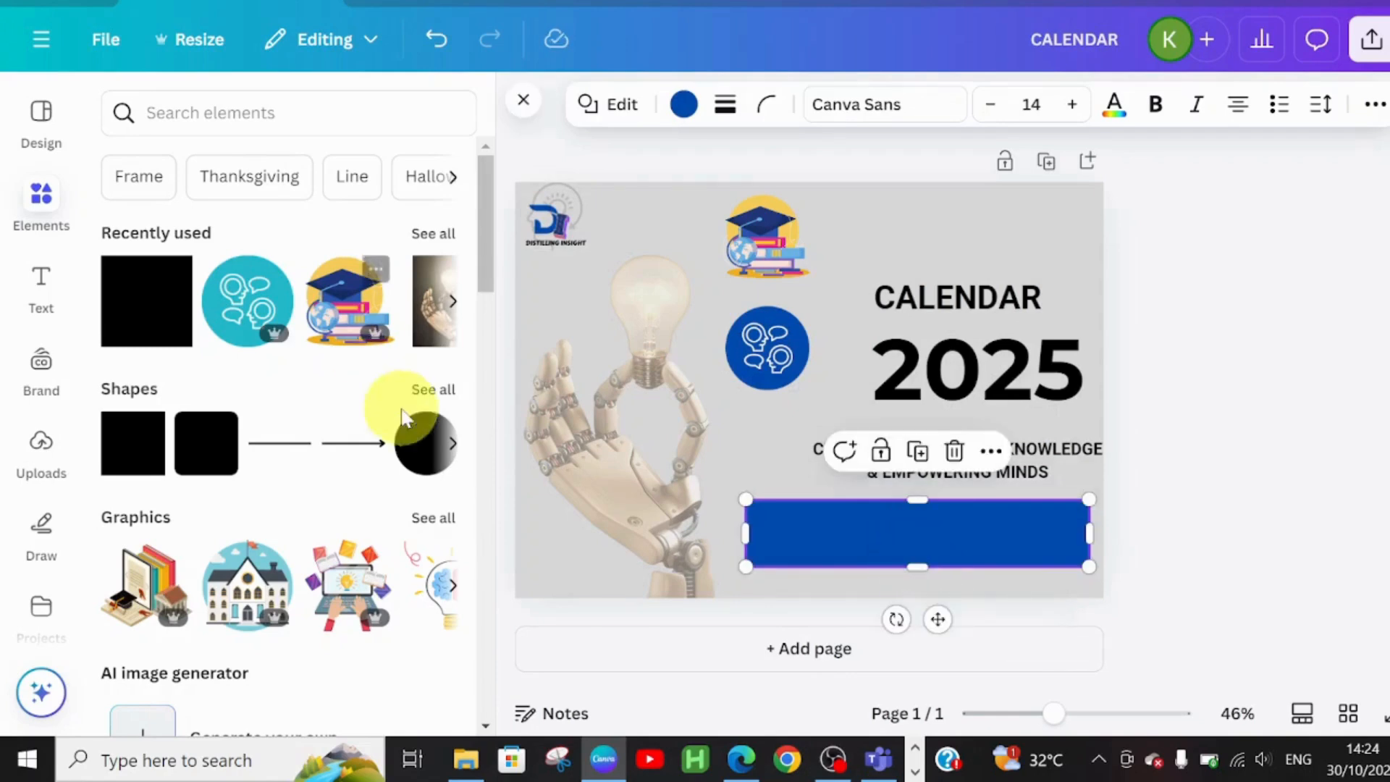
# Place a heading on the blue bar and replace its text with the organisation's street address
pyautogui.click(32, 288)
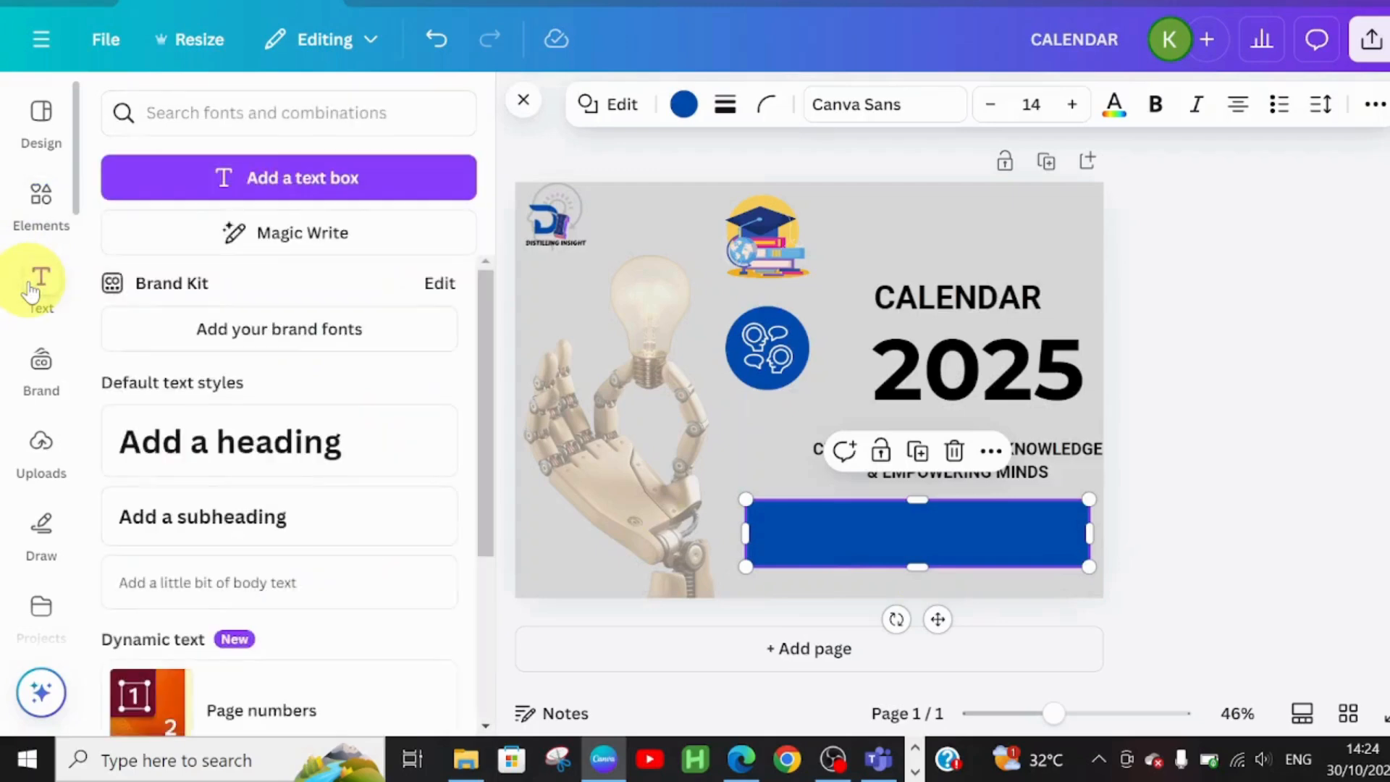
pyautogui.click(182, 471)
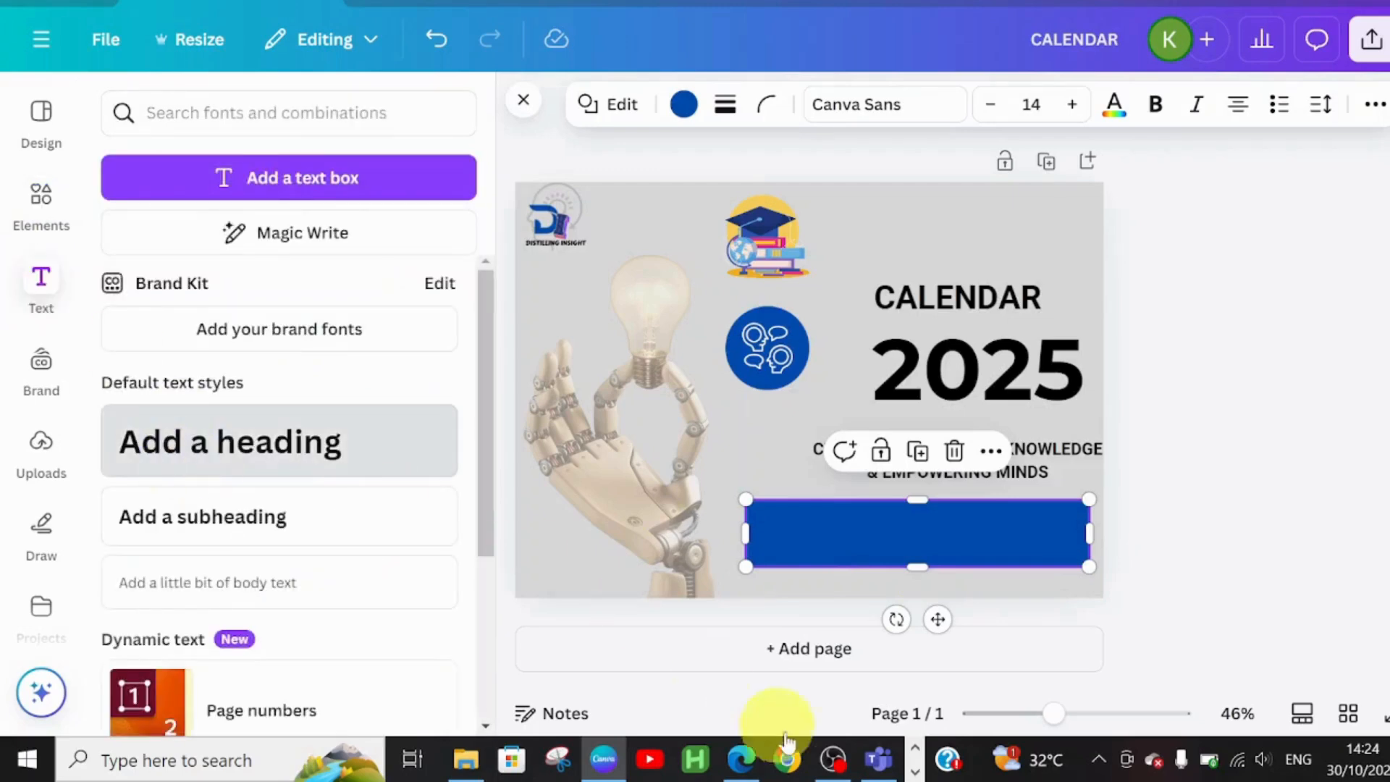
pyautogui.moveTo(832, 467); pyautogui.dragTo(937, 605)
pyautogui.click(818, 535)
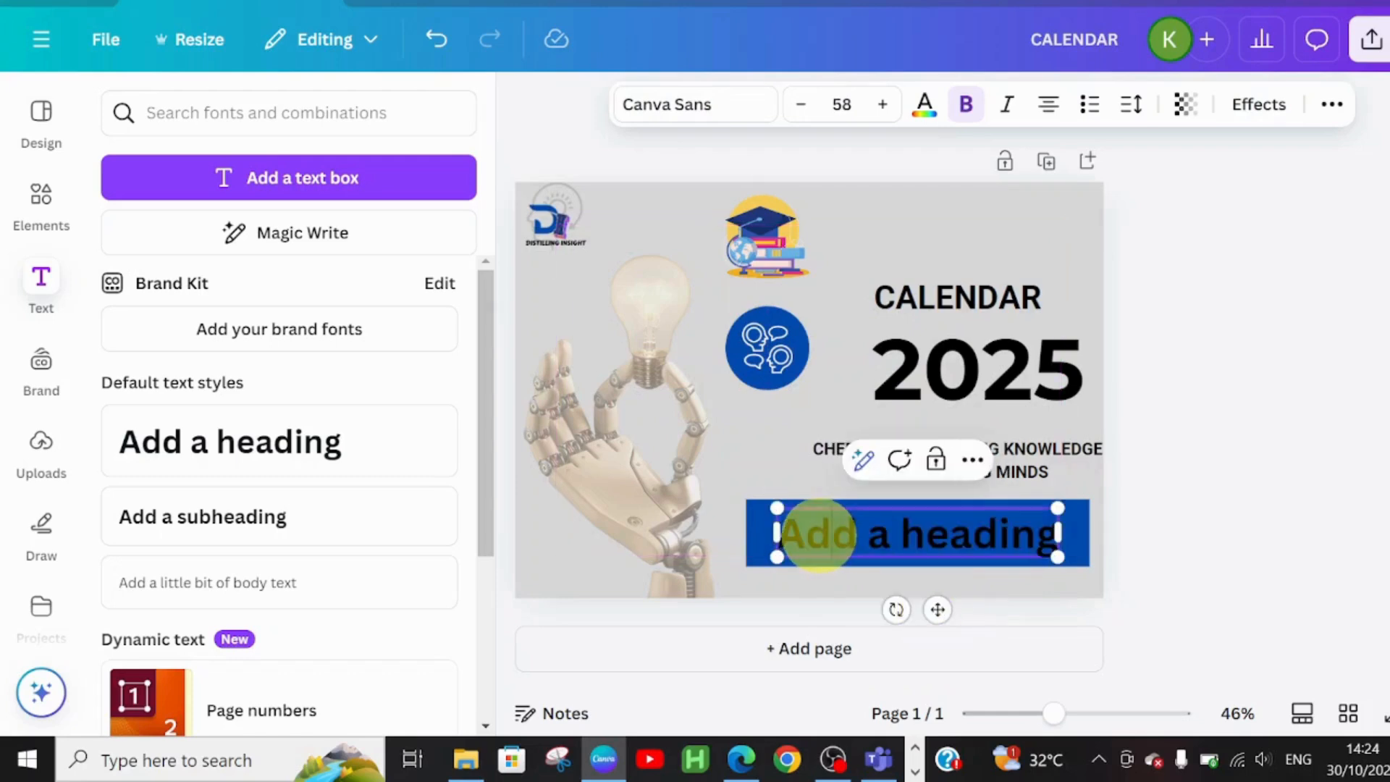
pyautogui.tripleClick(819, 535)
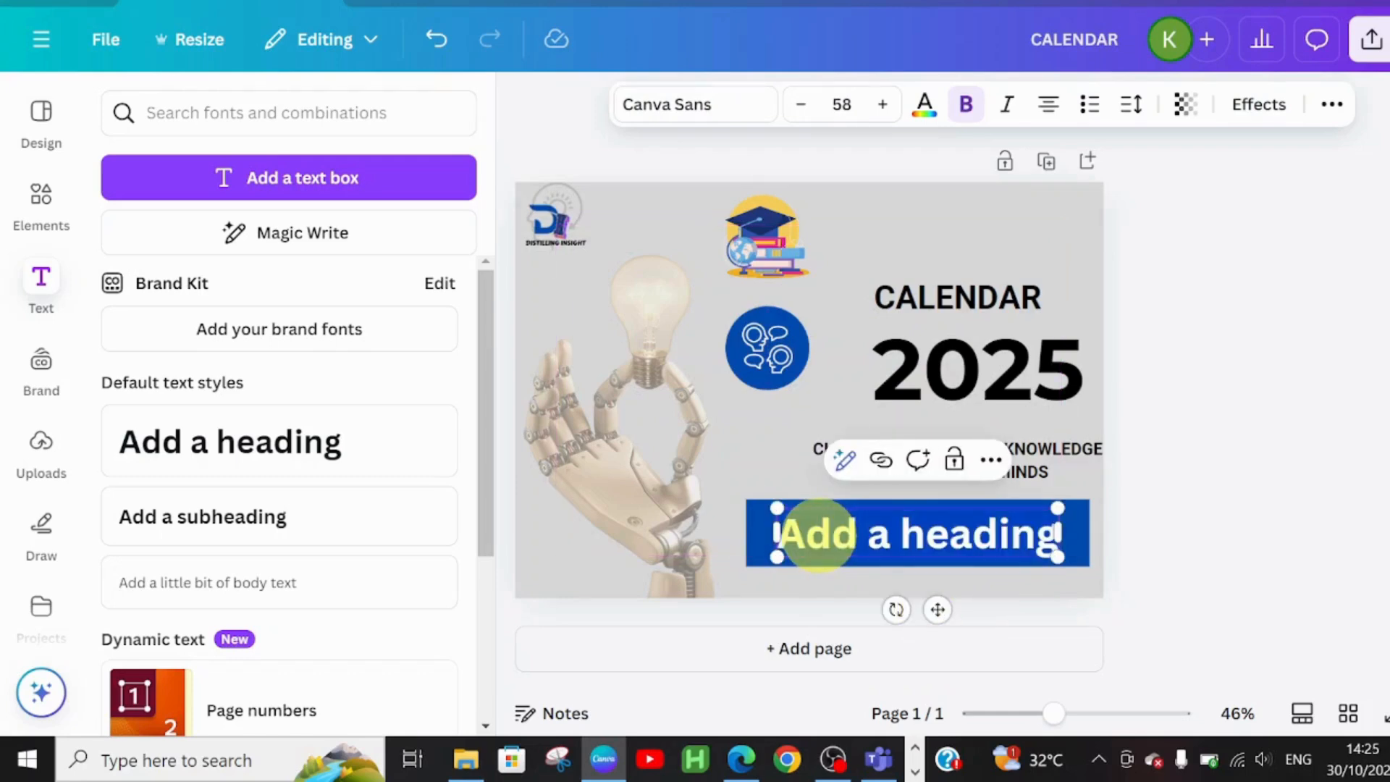
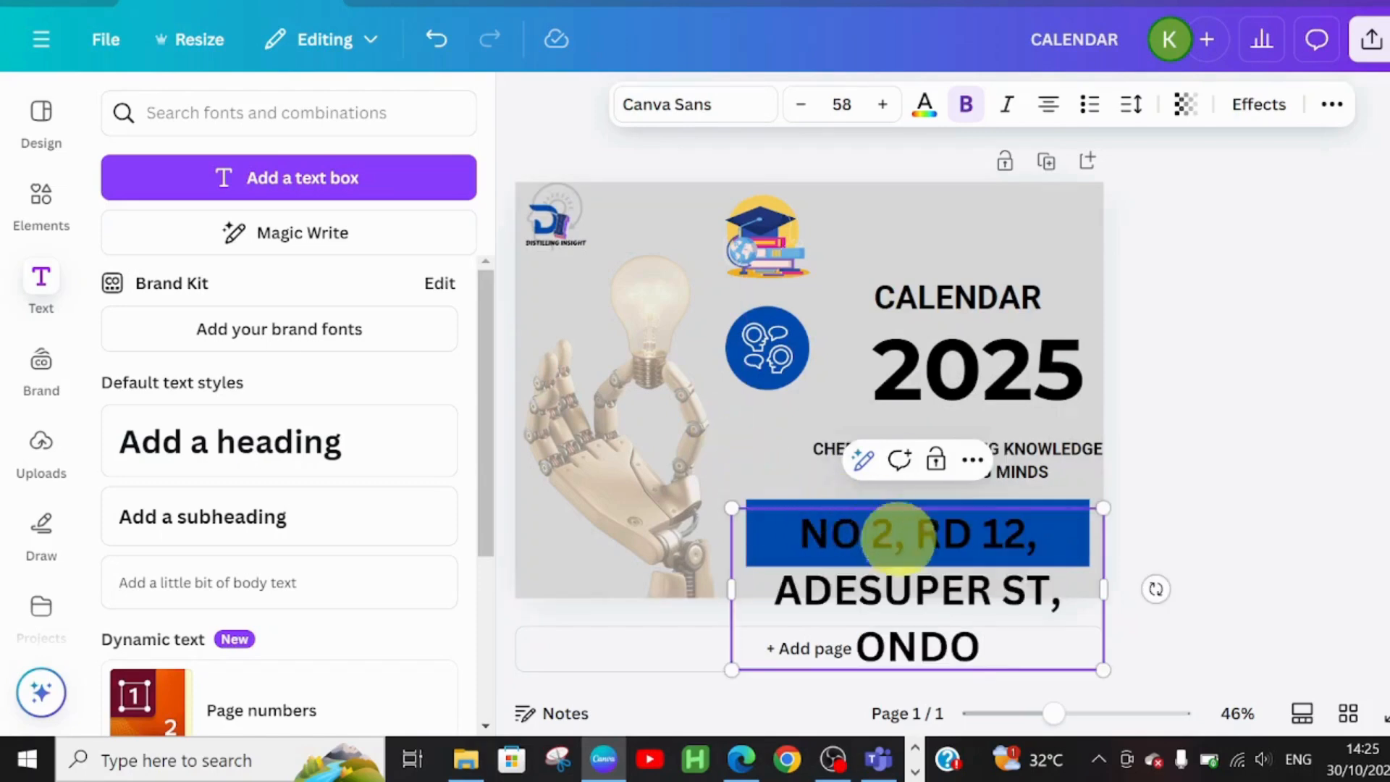
pyautogui.click(694, 116)
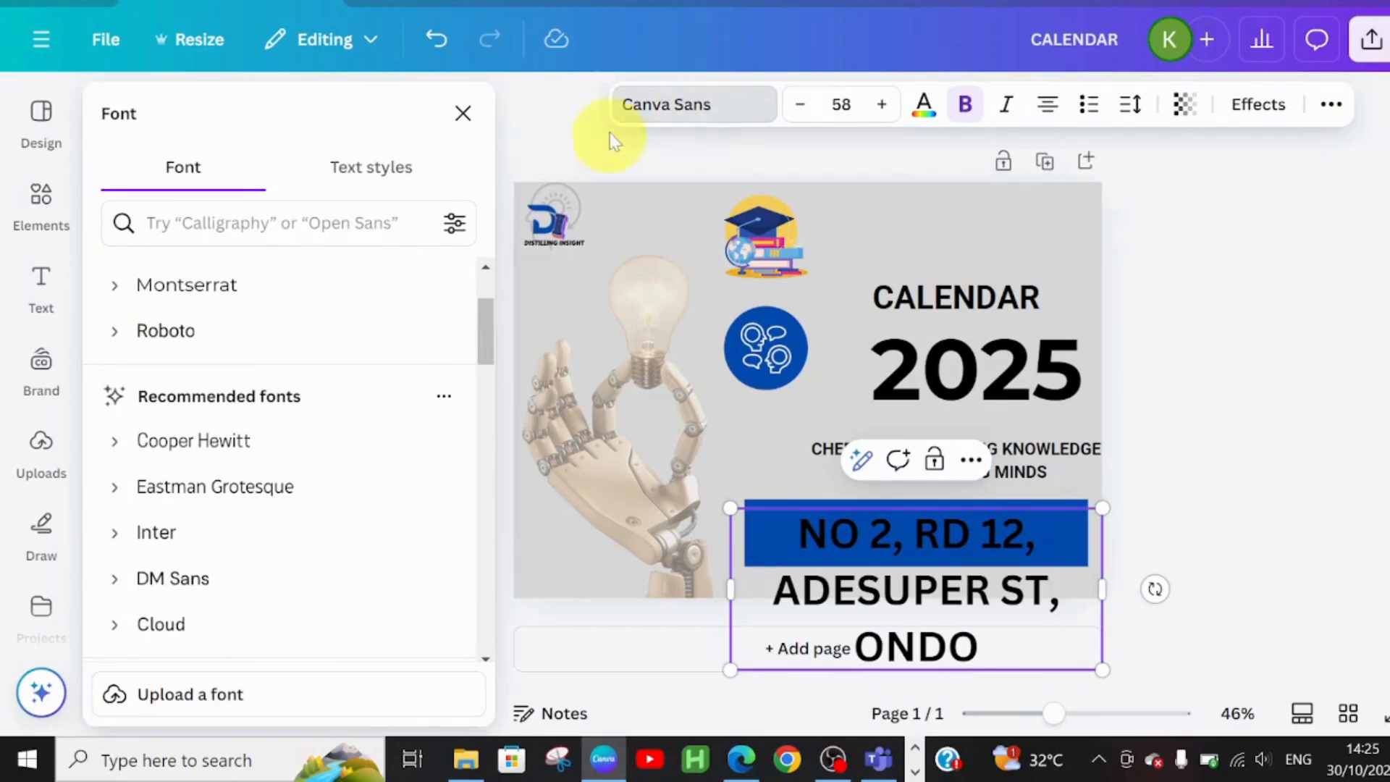
# Set the address text to Roboto at size 24 and shift it toward the bar's left edge
pyautogui.click(165, 331)
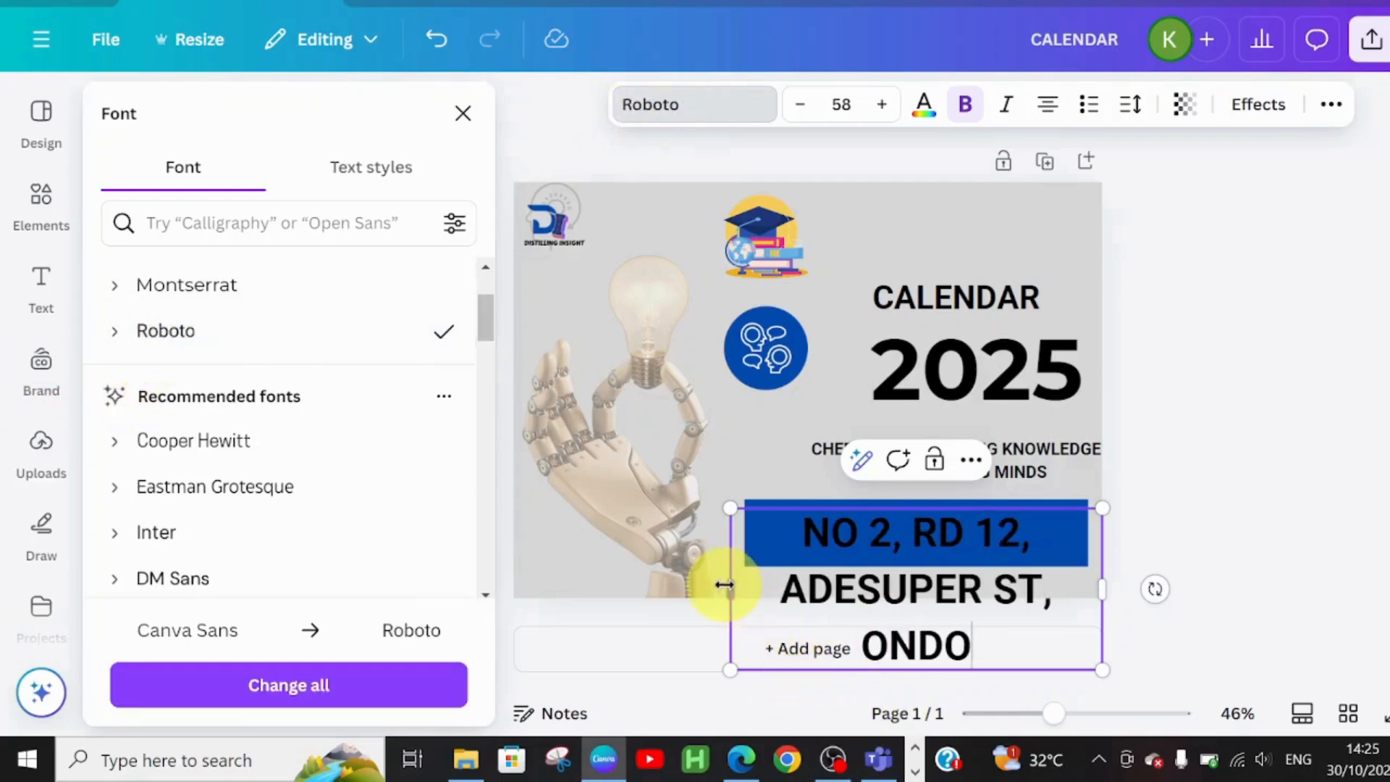
pyautogui.click(809, 104)
pyautogui.click(809, 105)
pyautogui.click(809, 105)
pyautogui.click(808, 104)
pyautogui.click(808, 104)
pyautogui.click(809, 104)
pyautogui.click(809, 104)
pyautogui.click(809, 104)
pyautogui.click(809, 104)
pyautogui.click(808, 105)
pyautogui.click(808, 104)
pyautogui.click(808, 104)
pyautogui.click(809, 104)
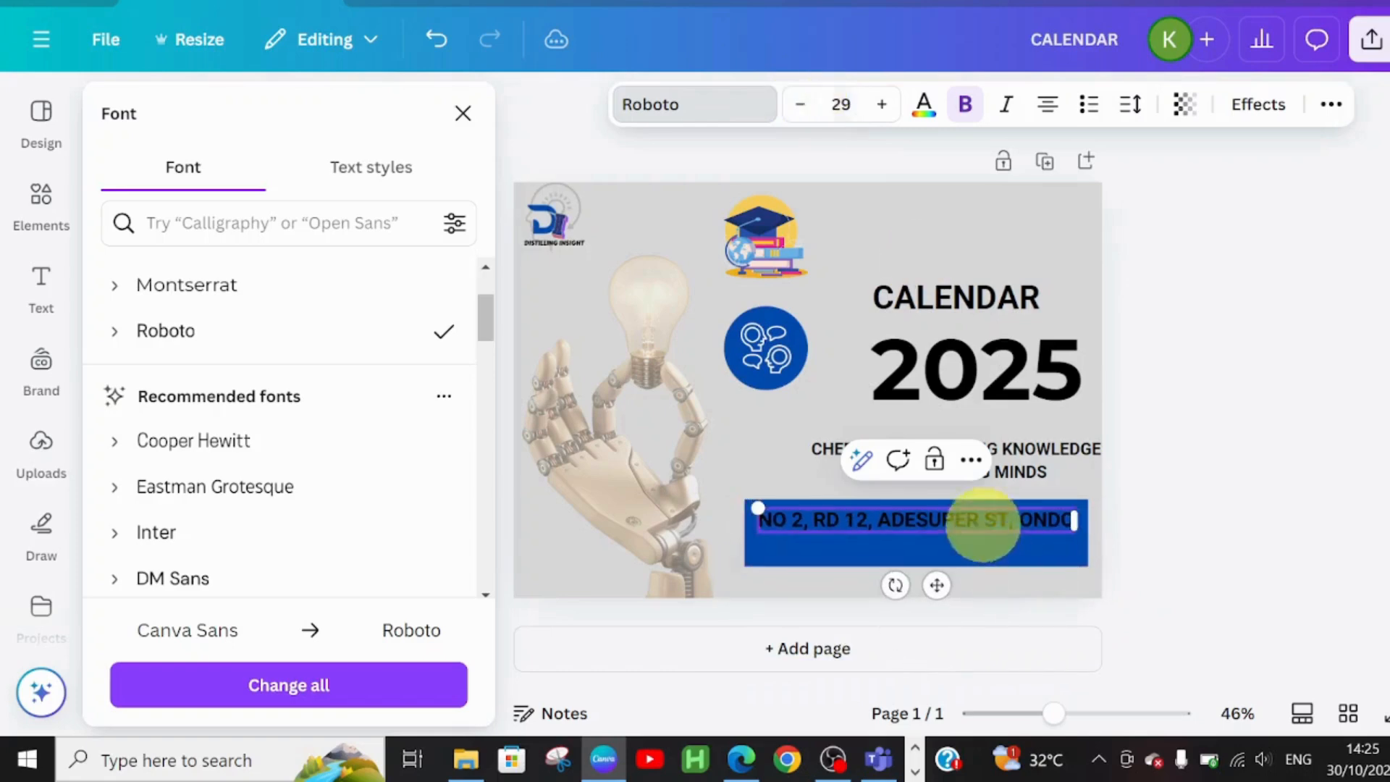
pyautogui.click(804, 105)
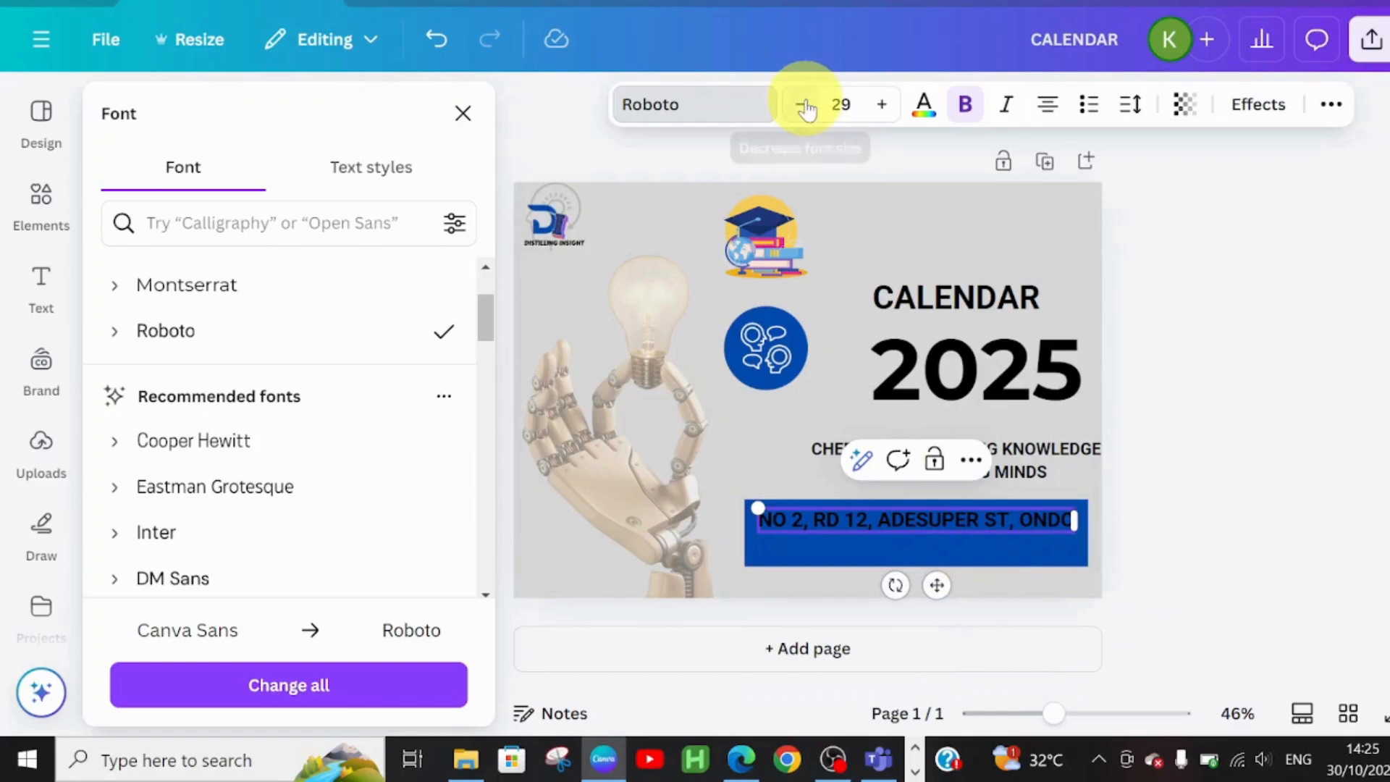
pyautogui.click(806, 107)
pyautogui.click(806, 107)
pyautogui.click(806, 107)
pyautogui.click(806, 107)
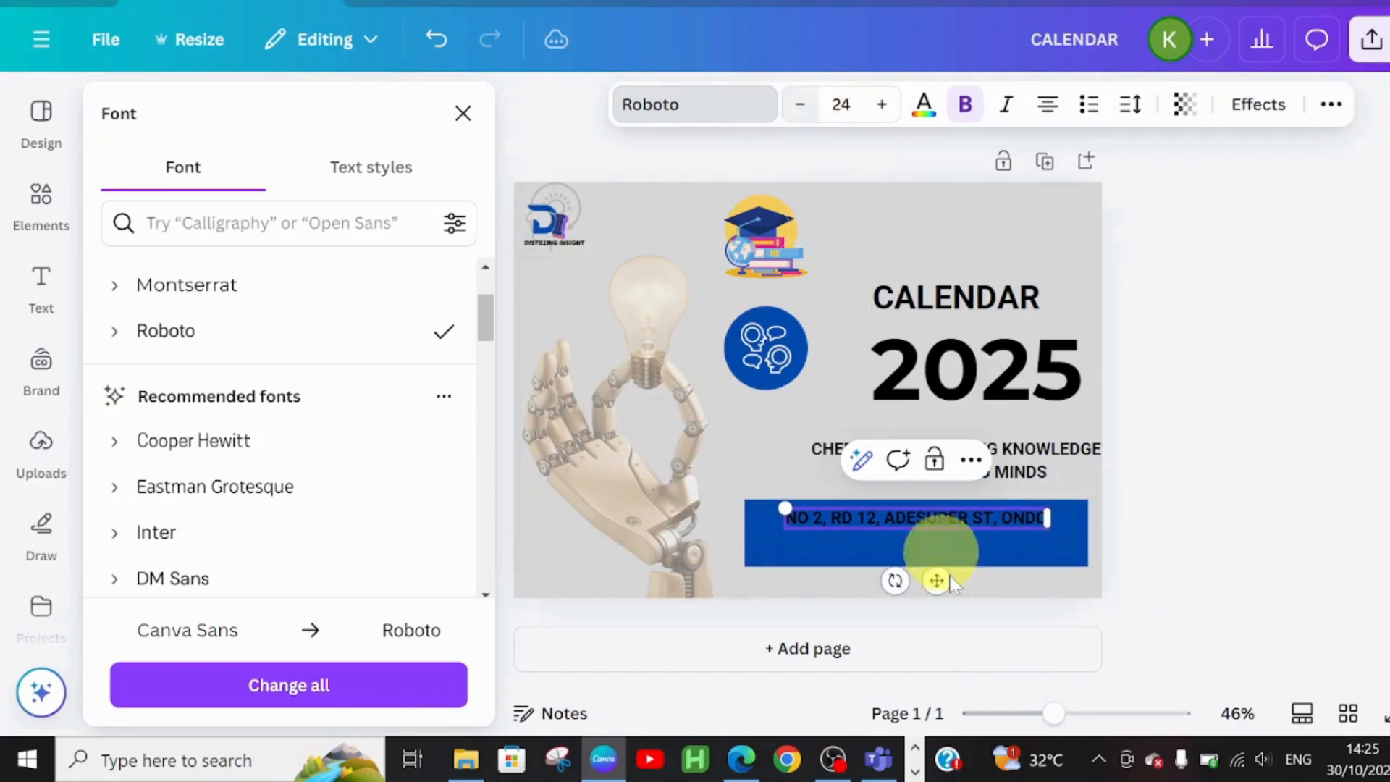
pyautogui.moveTo(931, 573); pyautogui.dragTo(901, 581)
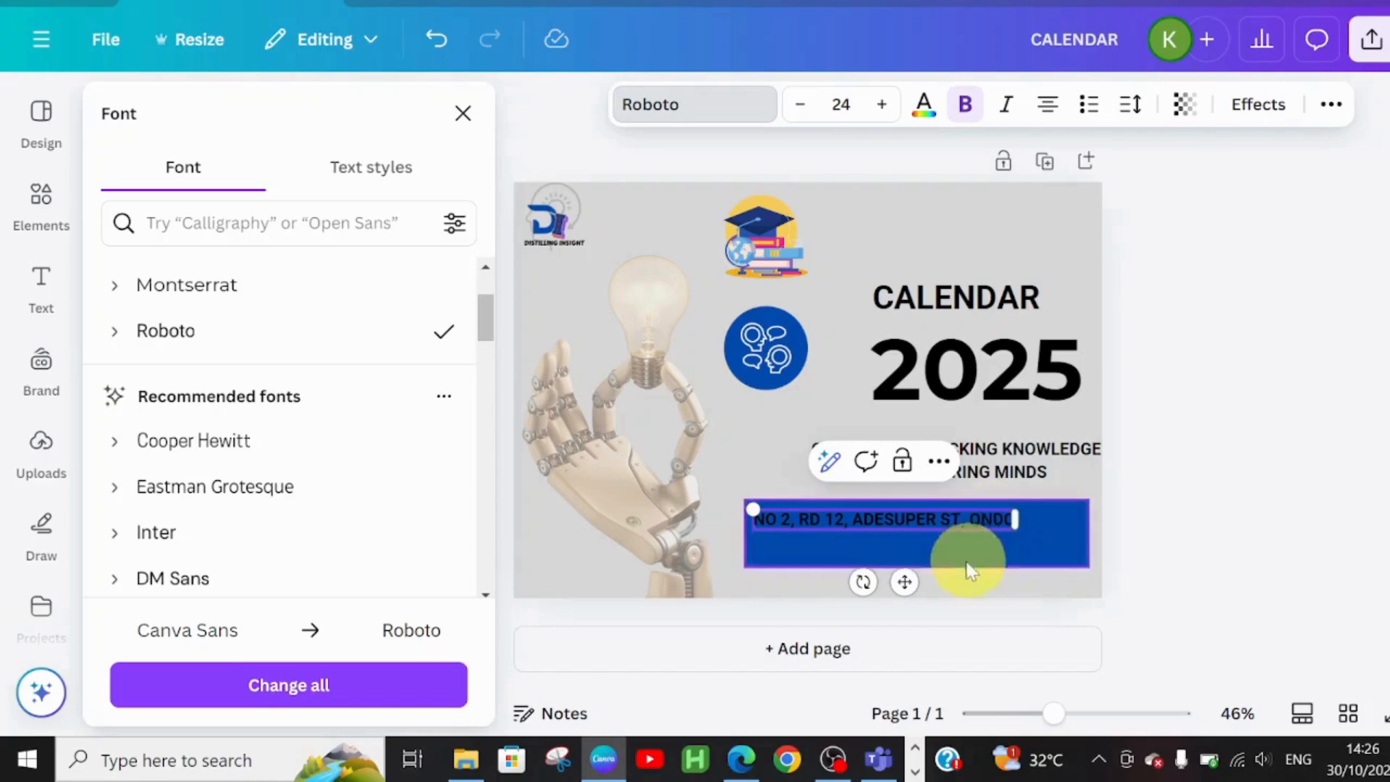
# Duplicate the address line below itself and replace the copy's text with a phone number
pyautogui.click(1000, 523)
pyautogui.hotkey('ctrl', 'd')
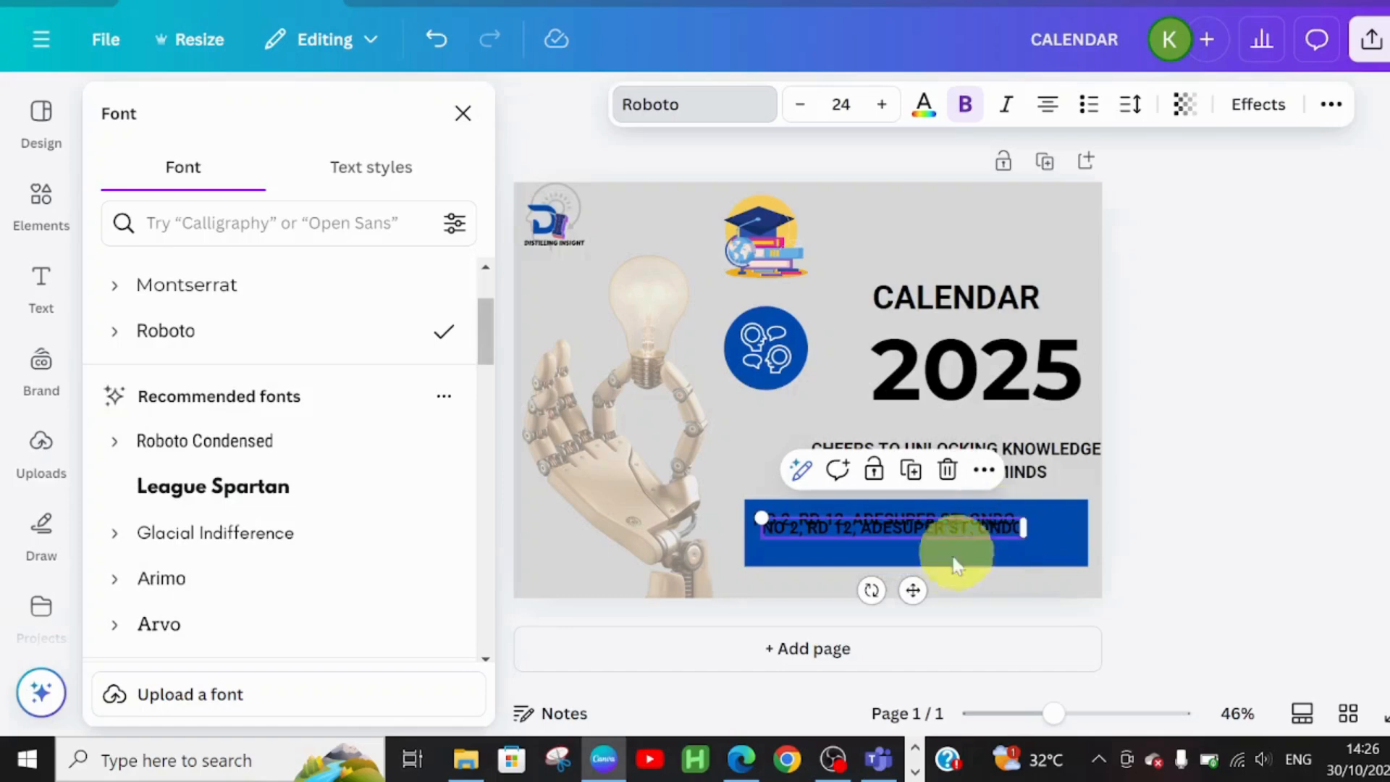
pyautogui.moveTo(916, 592); pyautogui.dragTo(909, 600)
pyautogui.moveTo(909, 610); pyautogui.dragTo(909, 612)
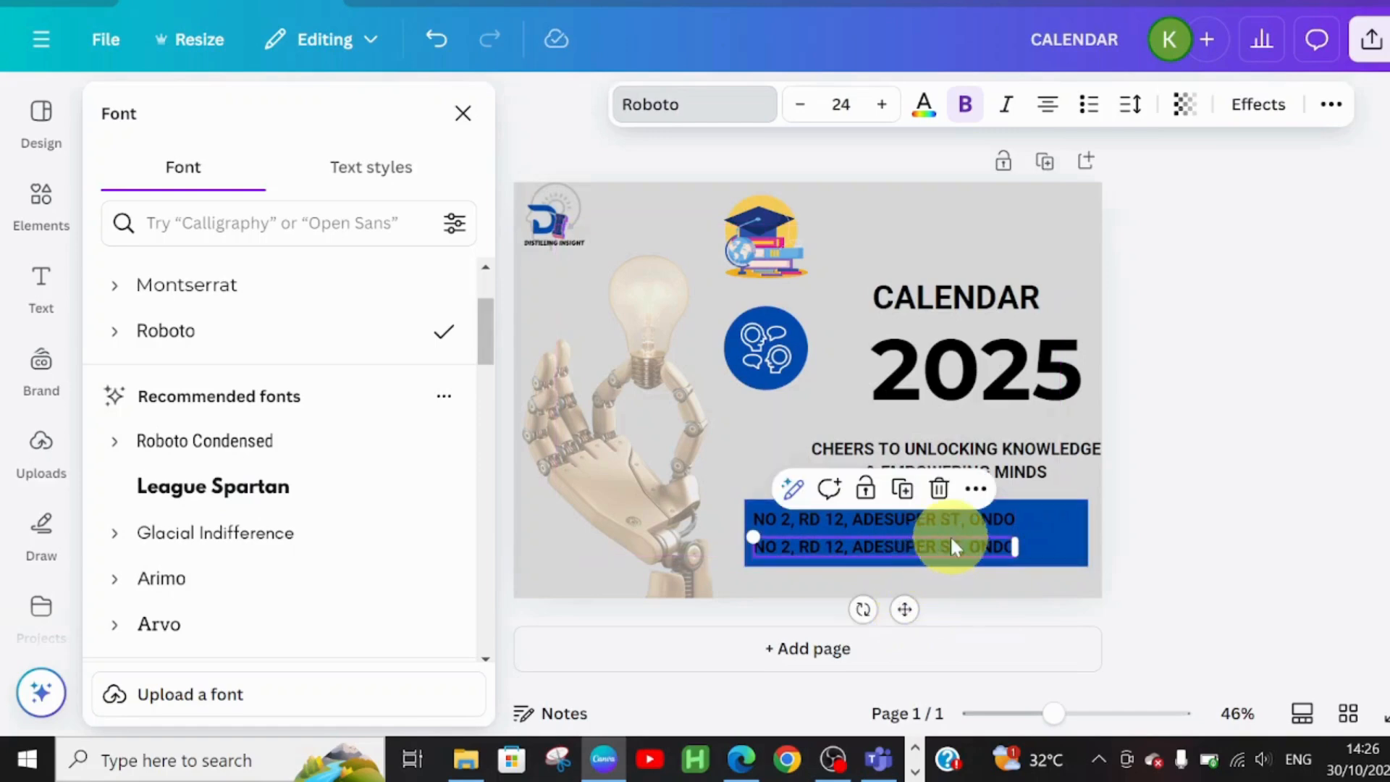
pyautogui.doubleClick(967, 554)
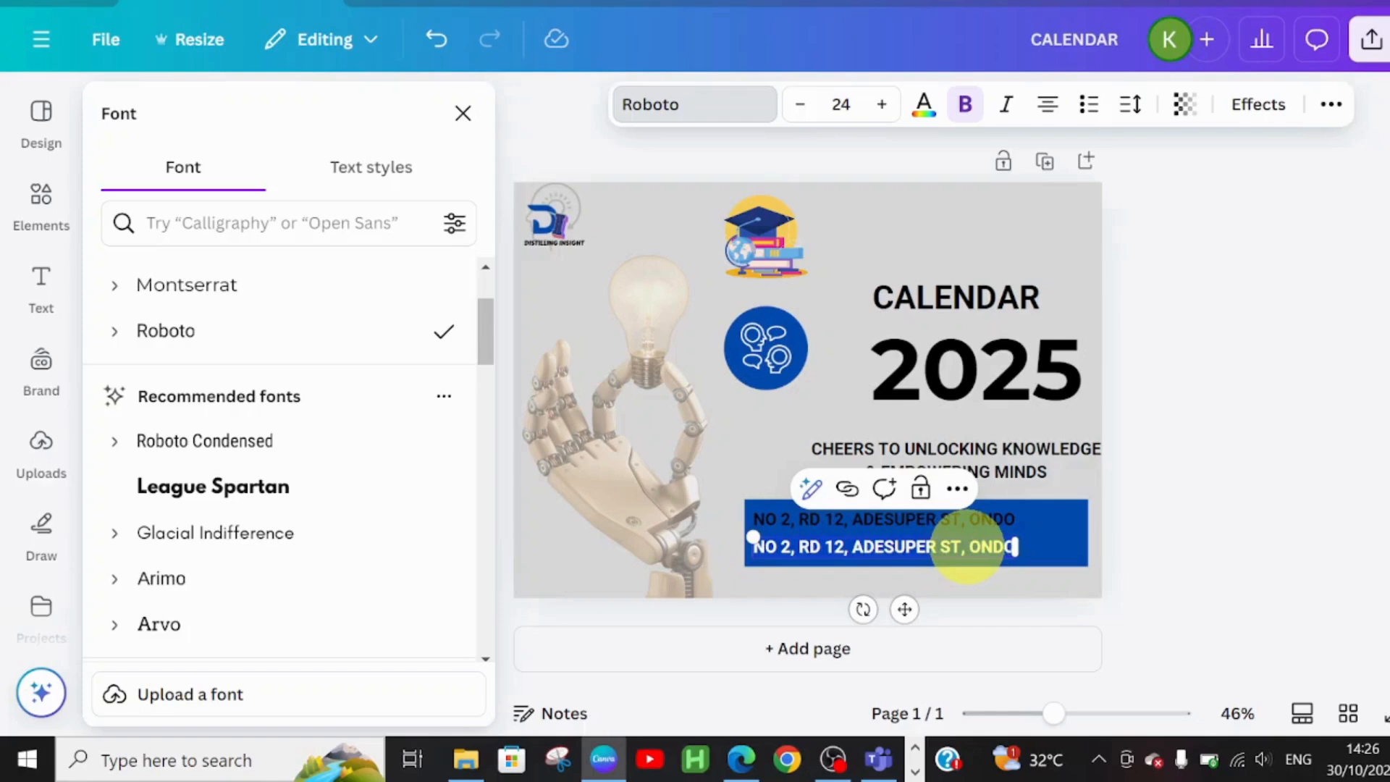
pyautogui.press('BackSpace')
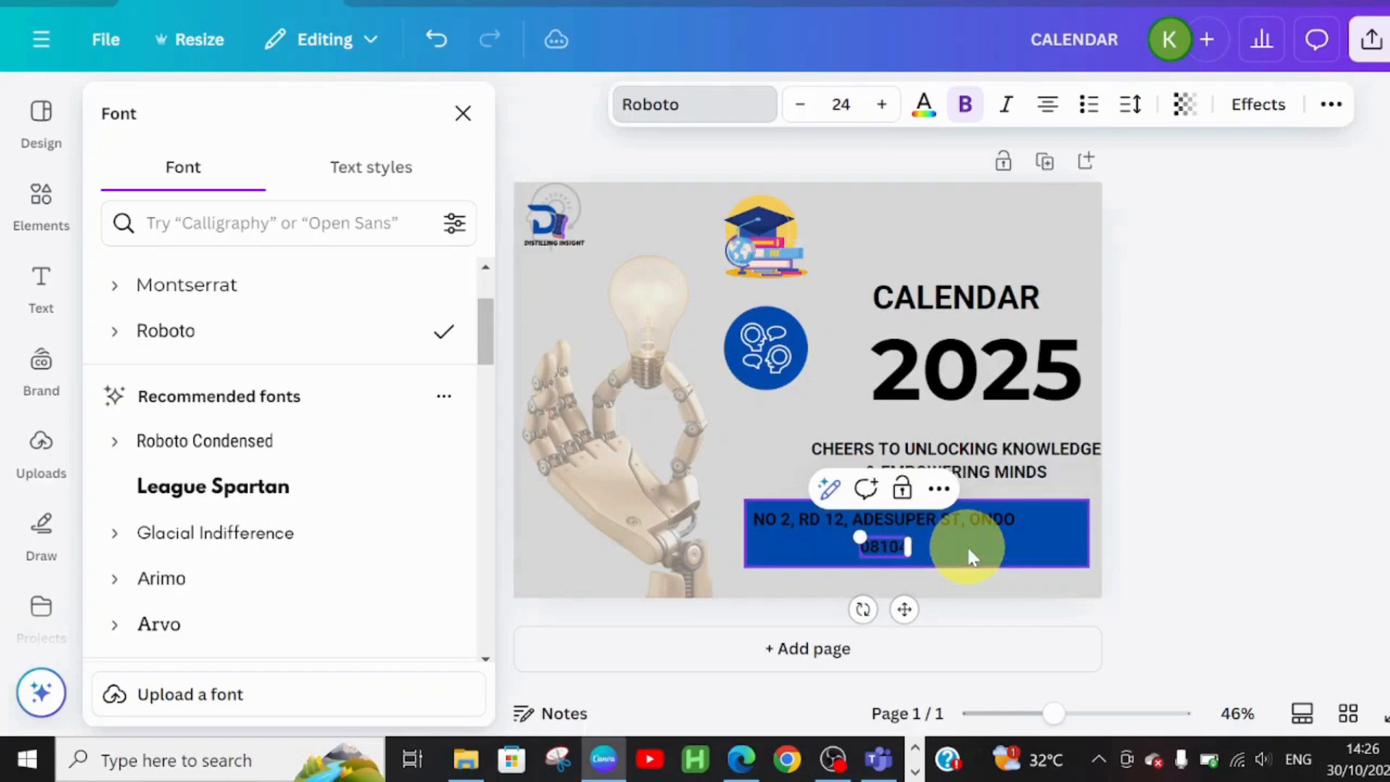
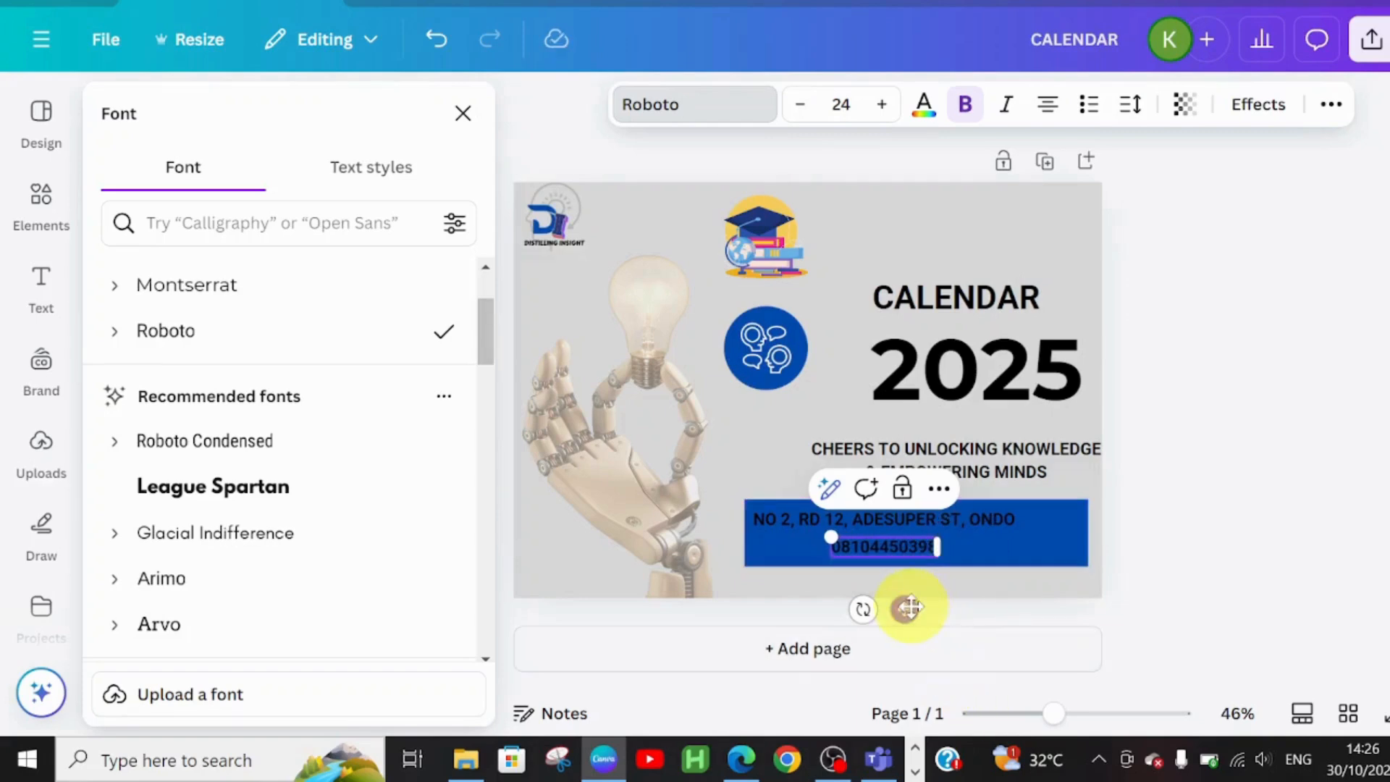
pyautogui.moveTo(910, 607); pyautogui.dragTo(826, 608)
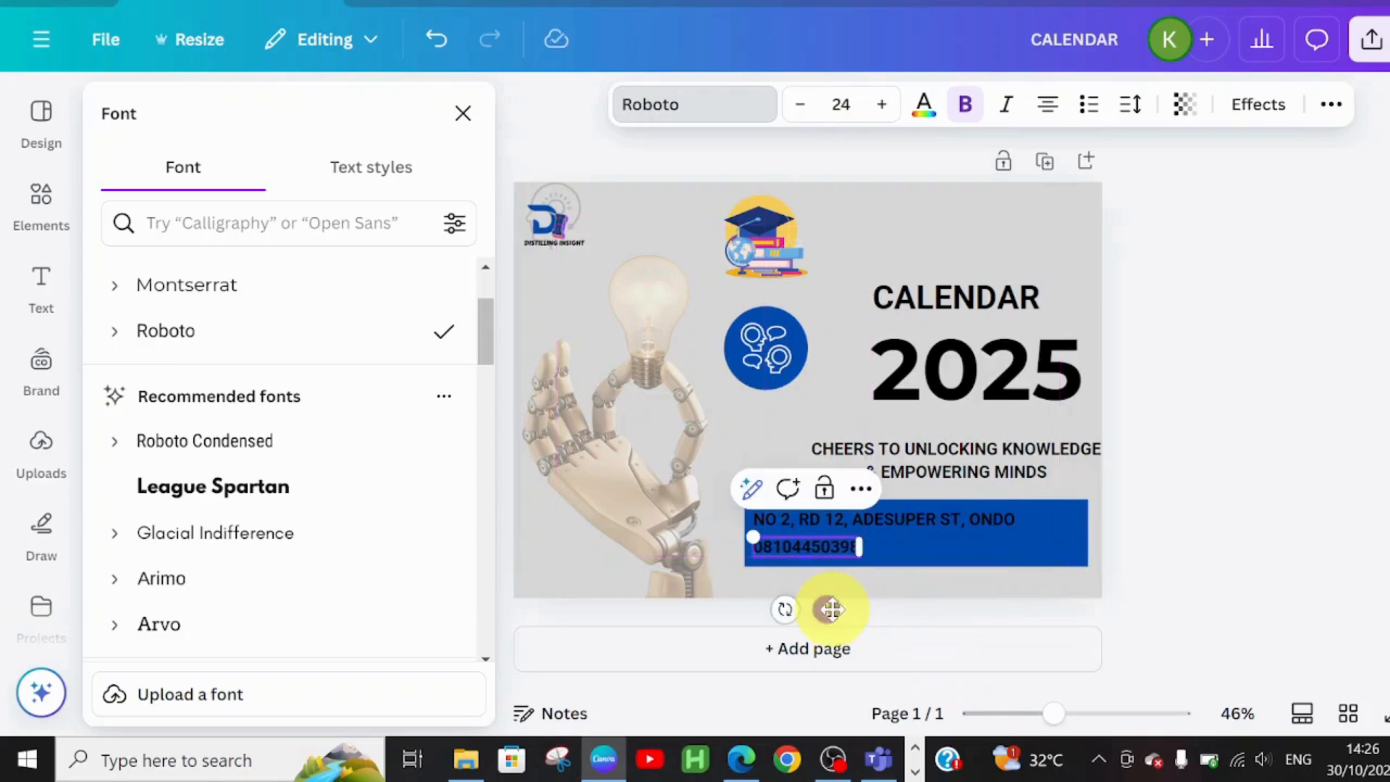
pyautogui.click(1036, 515)
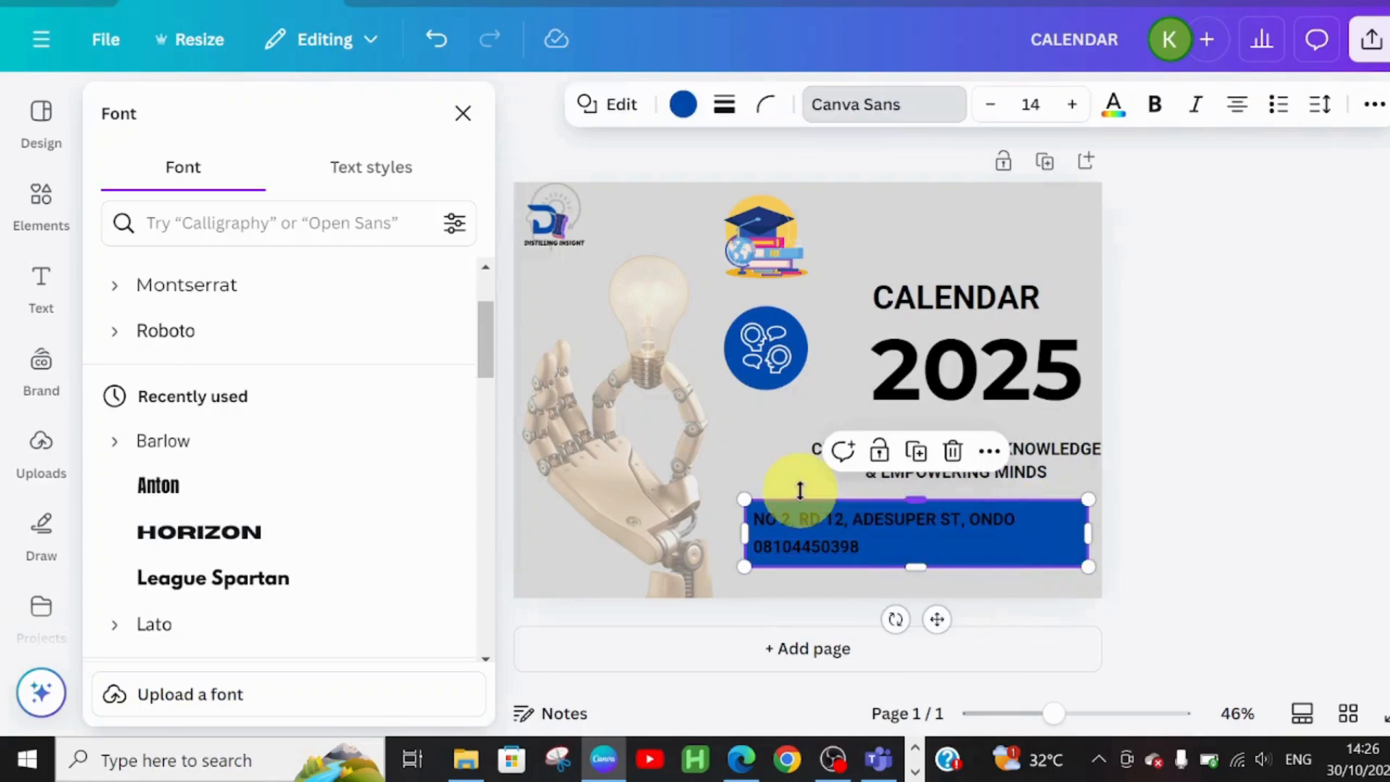
pyautogui.tripleClick(800, 515)
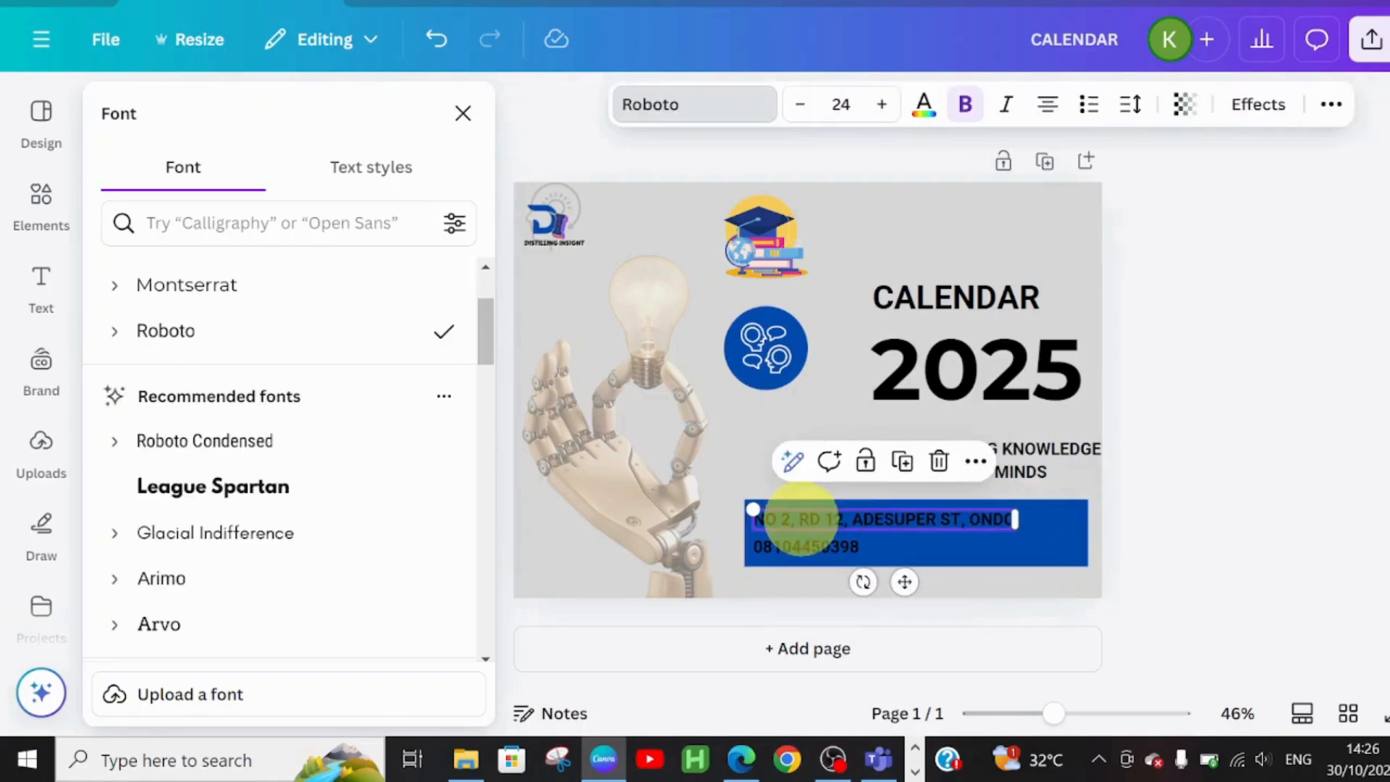
# Make the address line and the phone number line white using the Document colors swatch
pyautogui.click(924, 104)
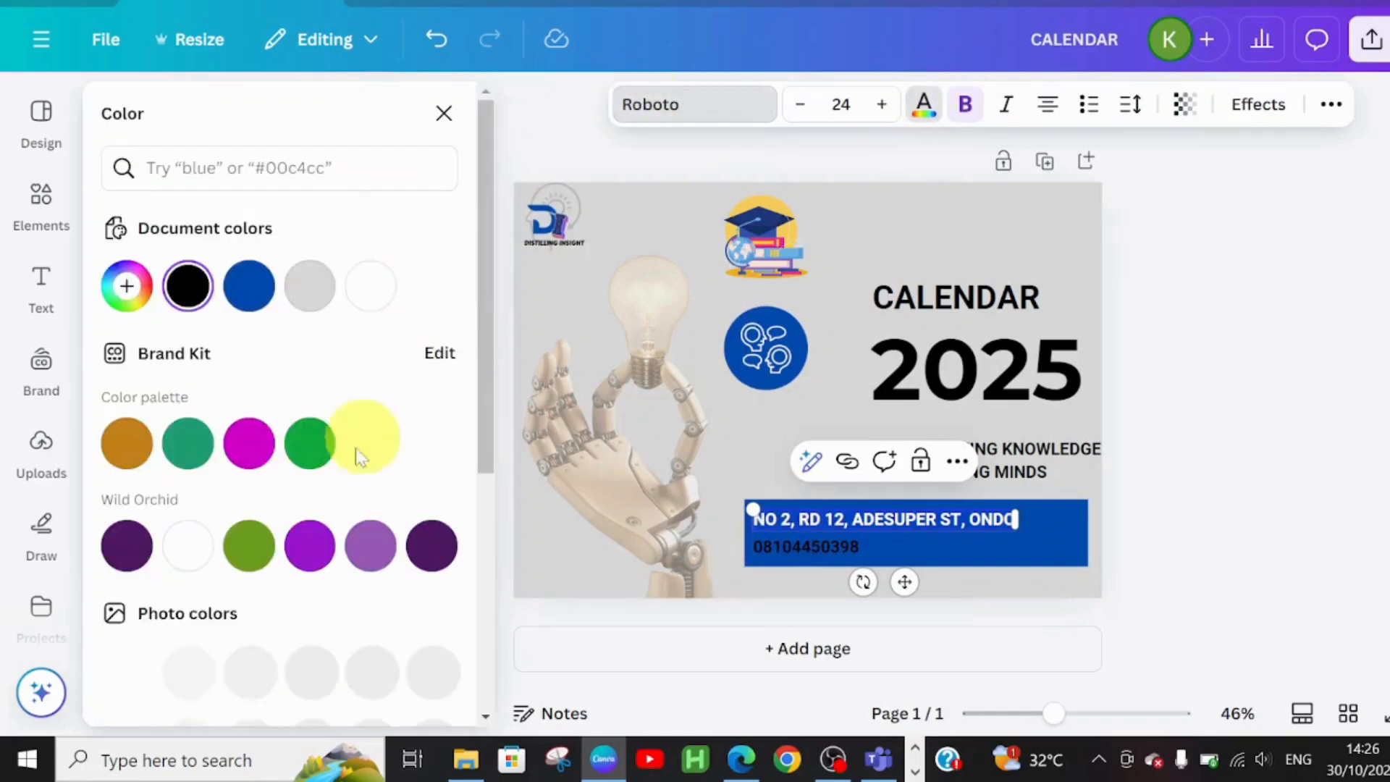
pyautogui.click(370, 286)
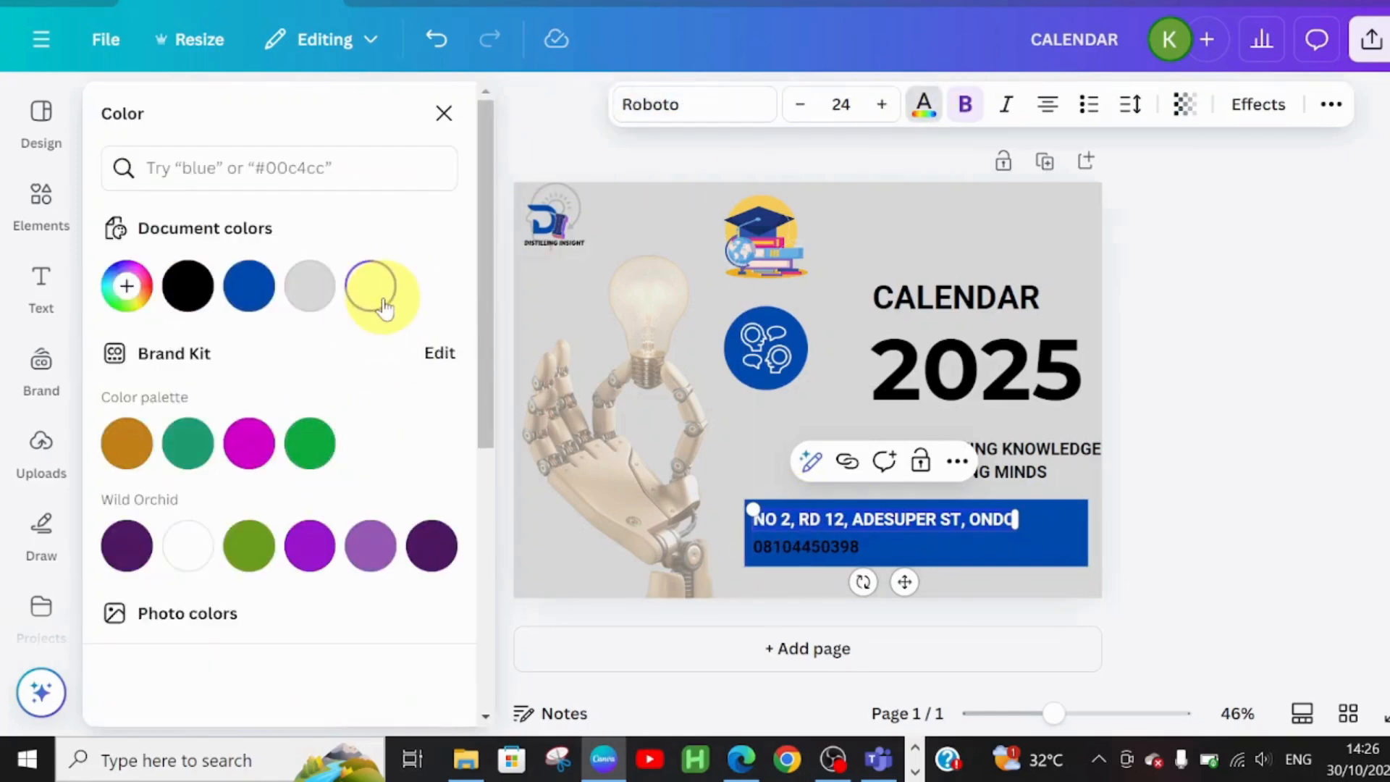
pyautogui.click(802, 537)
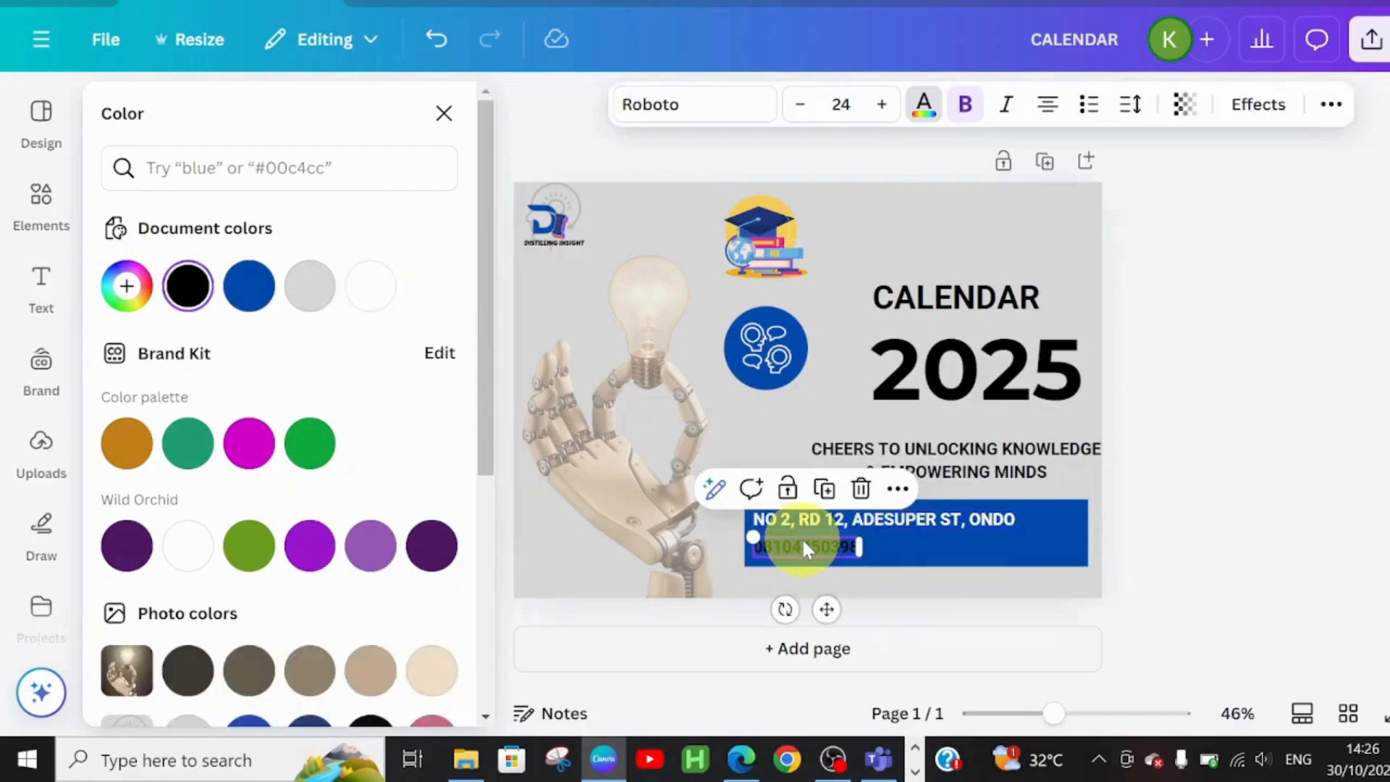
pyautogui.click(370, 284)
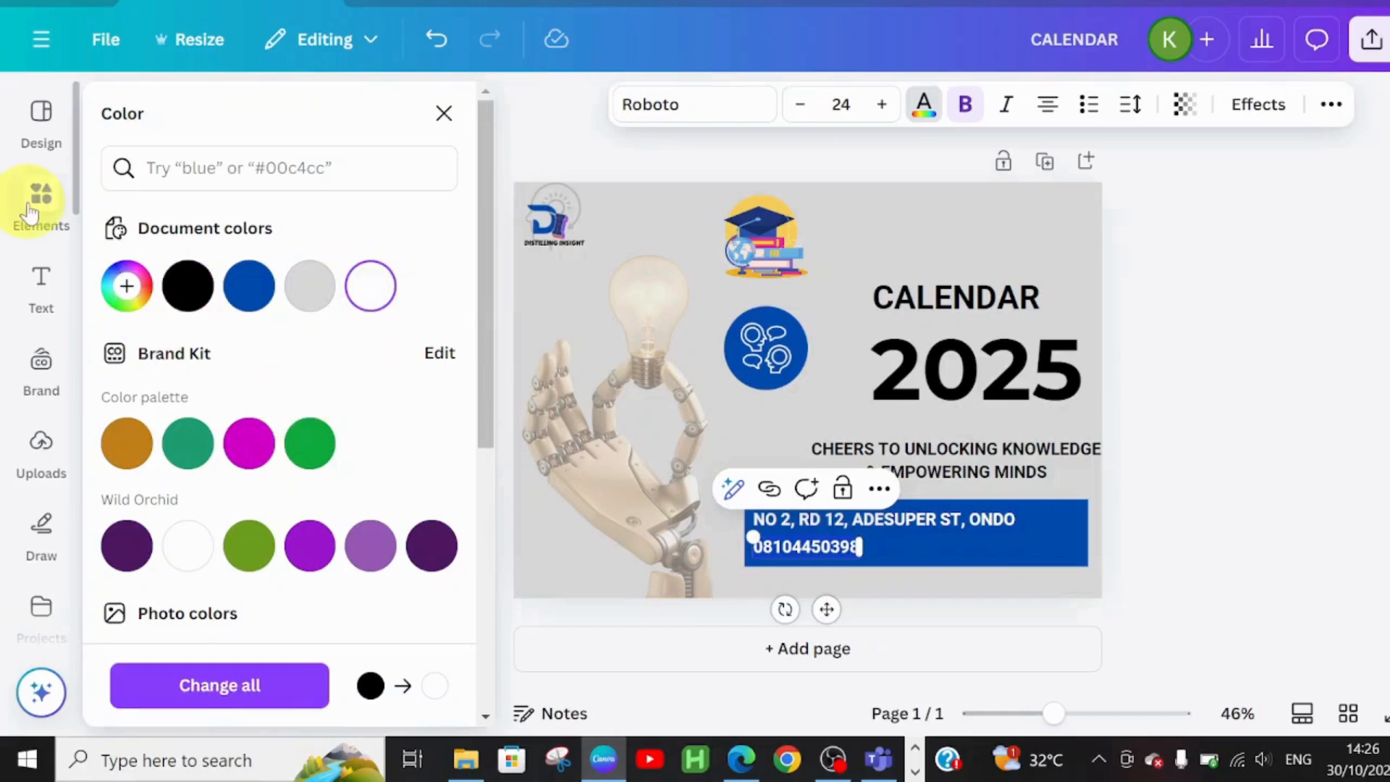
# Search Elements for 'LOCA' and place a small red location pin at the address box's right end
pyautogui.click(443, 113)
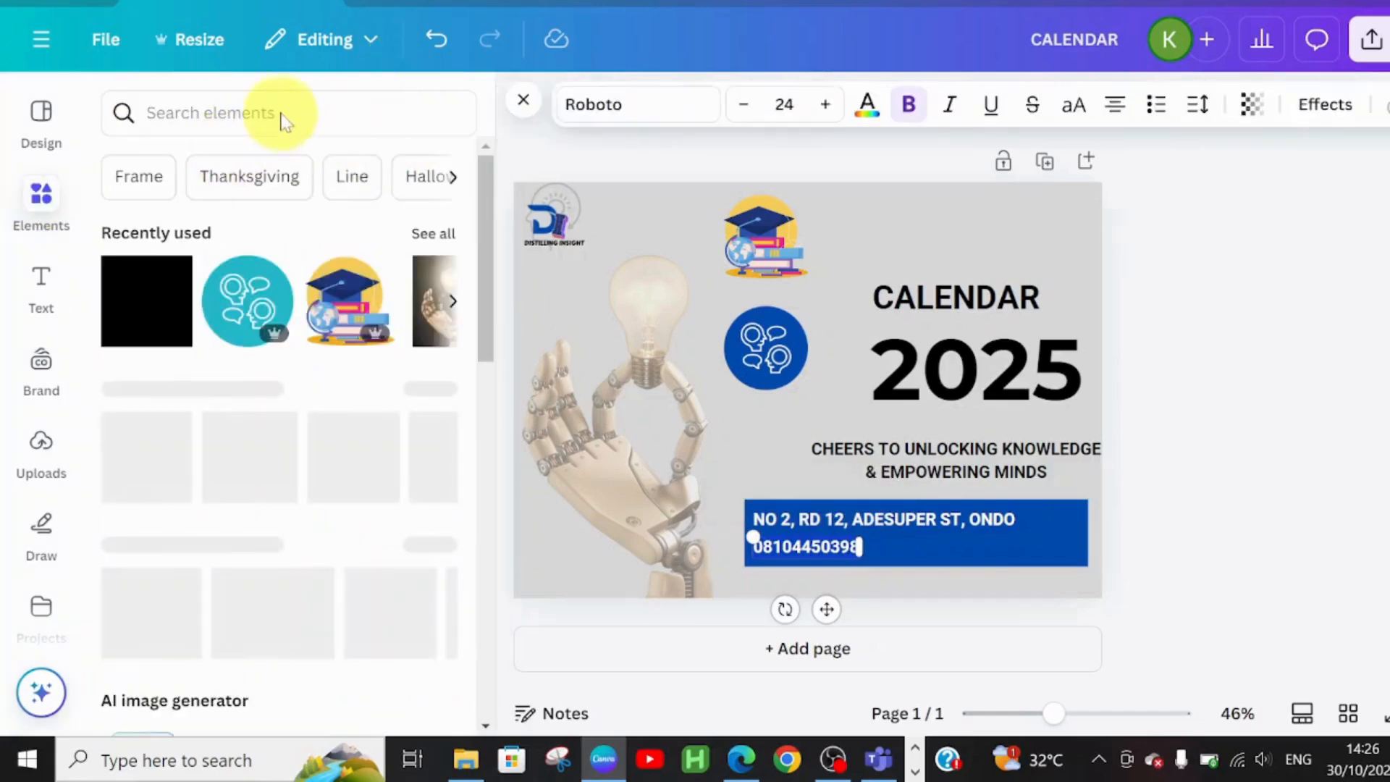
pyautogui.click(323, 108)
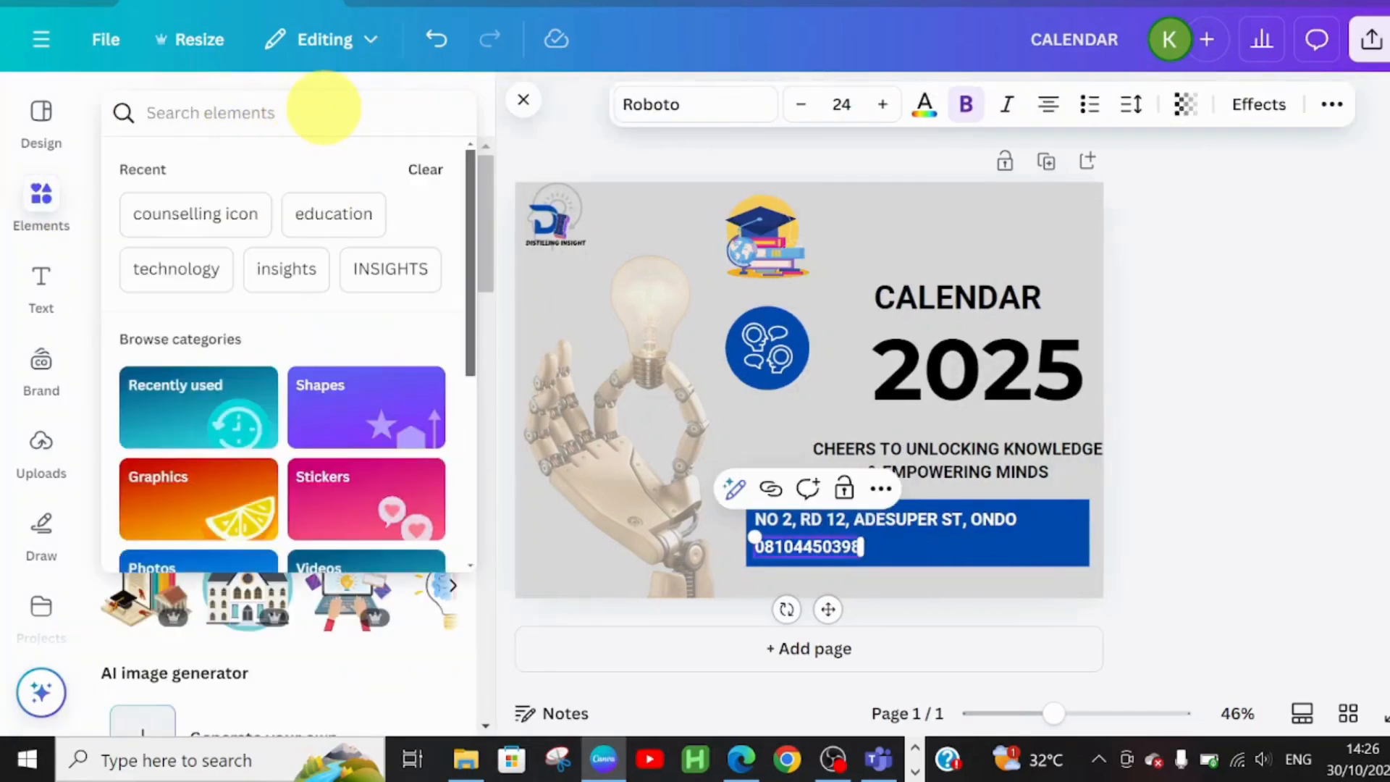
pyautogui.write('LOCA')
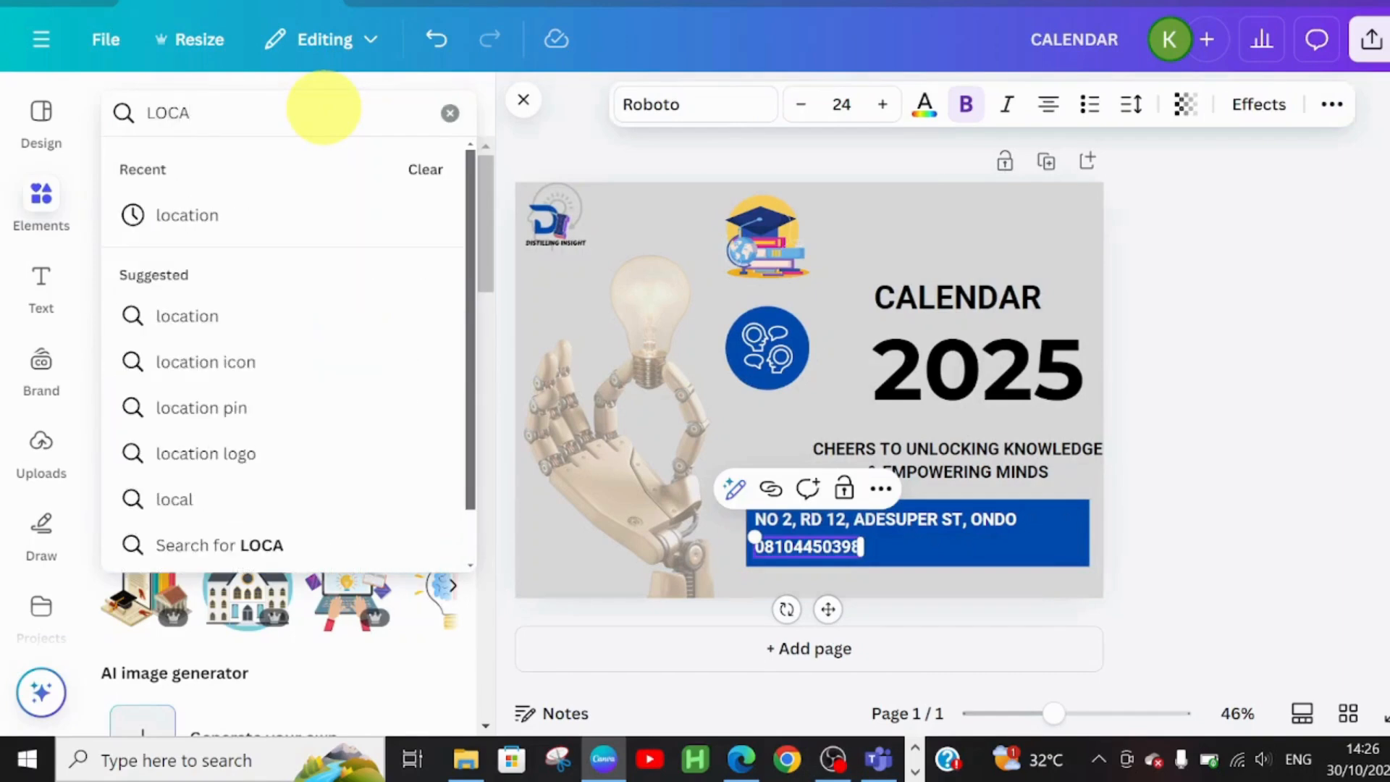
pyautogui.click(228, 364)
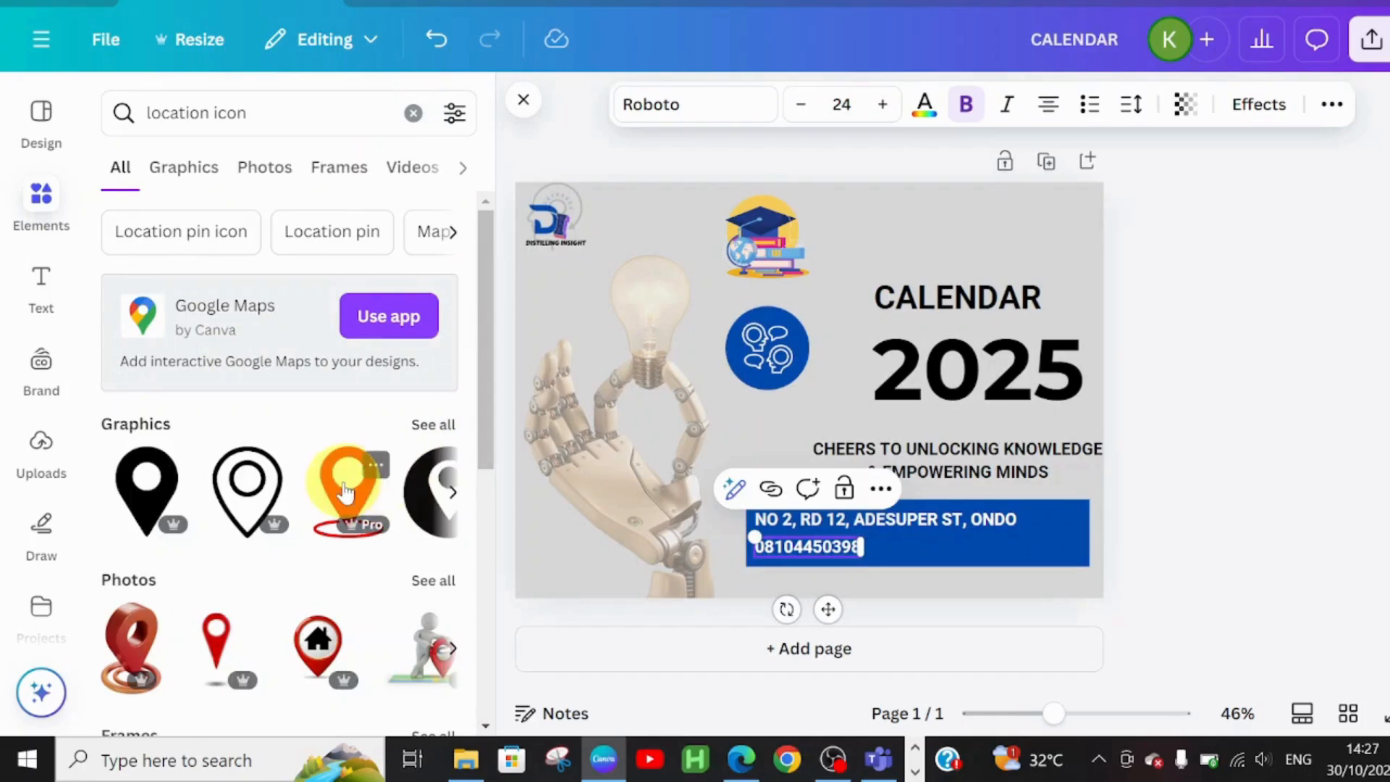
pyautogui.click(346, 493)
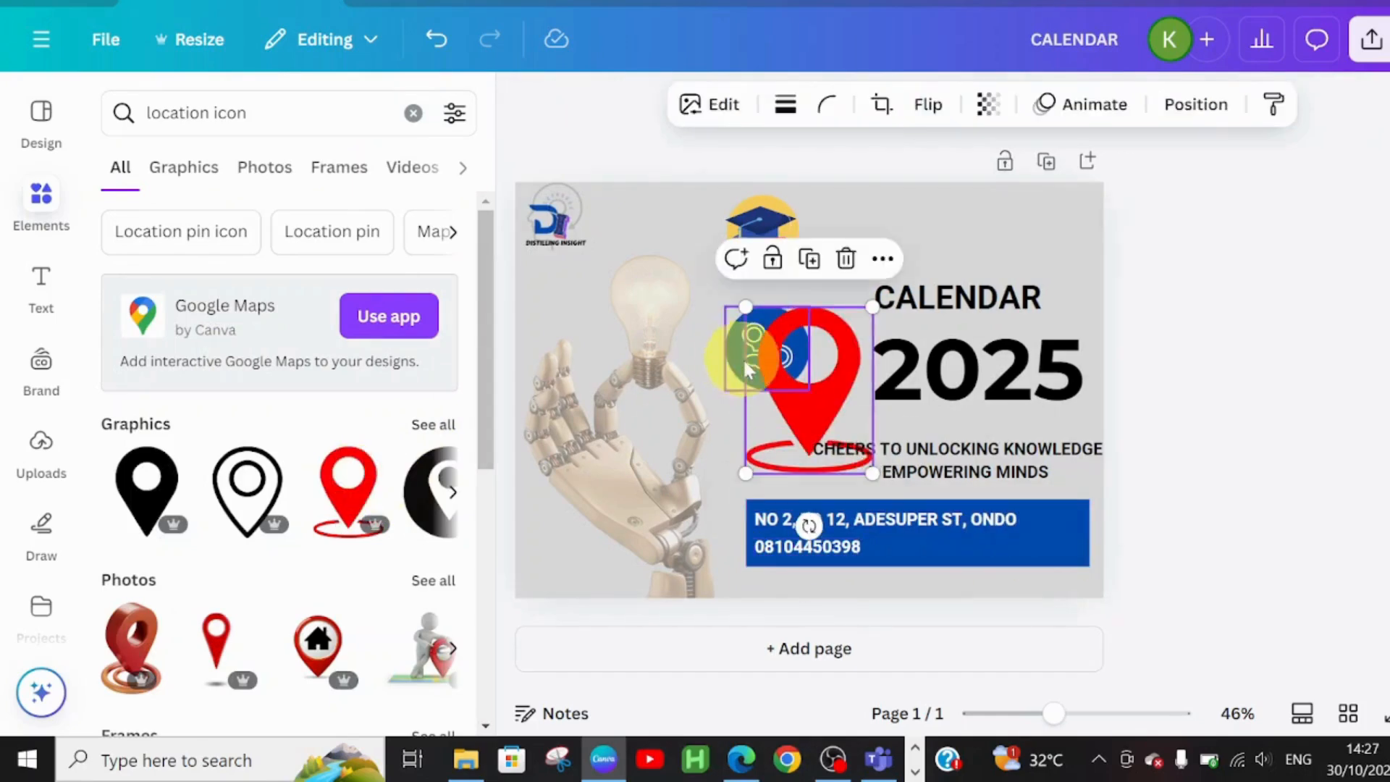
pyautogui.moveTo(787, 430); pyautogui.dragTo(1037, 520)
pyautogui.moveTo(1129, 395); pyautogui.dragTo(1014, 546)
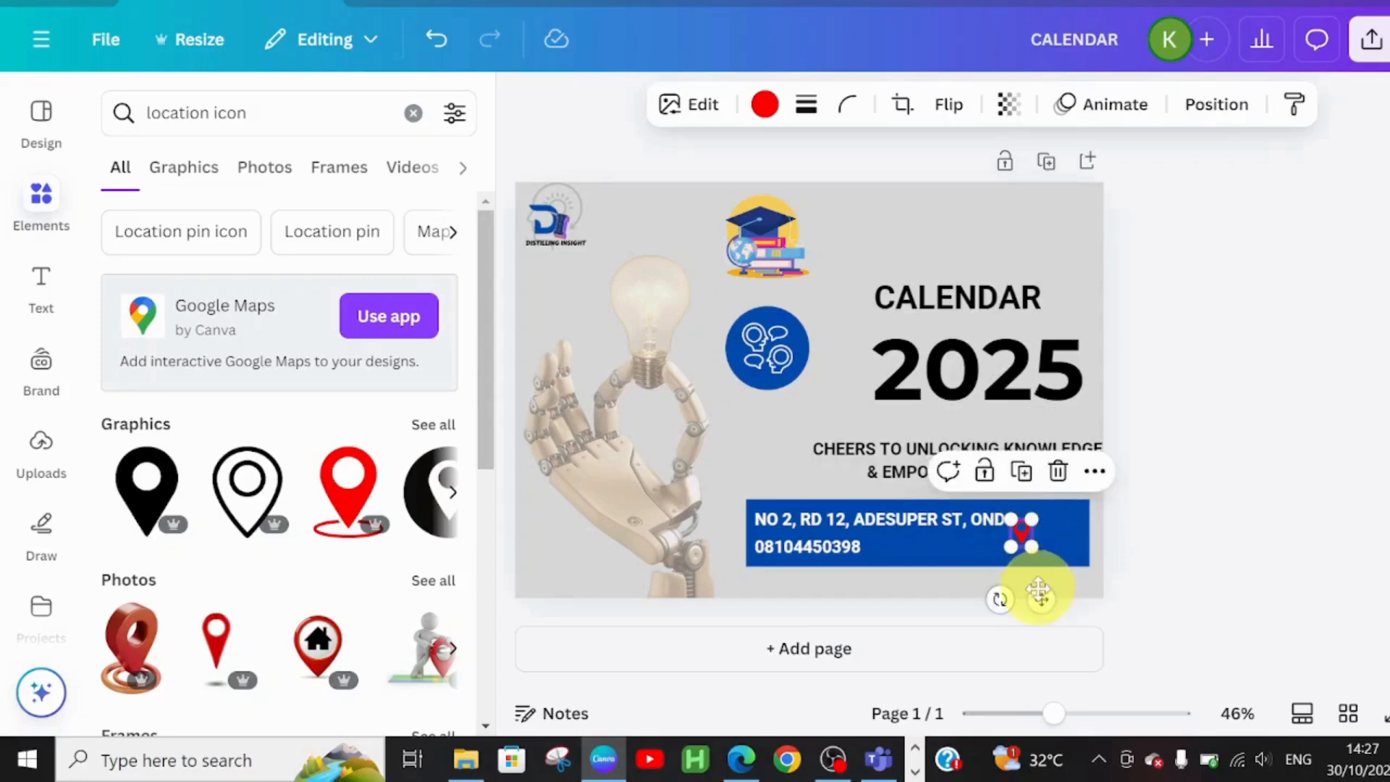
pyautogui.moveTo(1042, 591); pyautogui.dragTo(1086, 588)
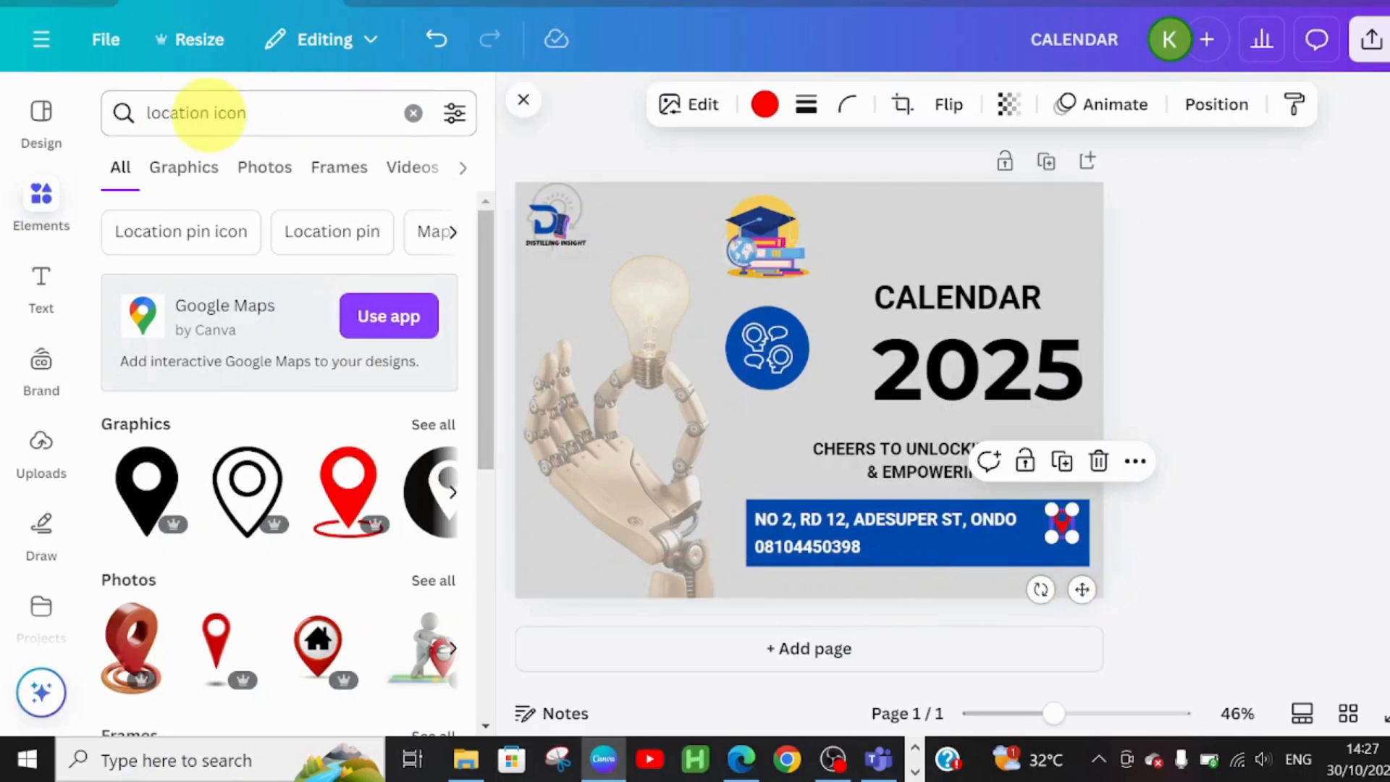
# Search Elements for 'CONTACT' and place a small green phone icon below the location pin
pyautogui.click(207, 113)
pyautogui.press('BackSpace')
pyautogui.press('BackSpace')
pyautogui.press('BackSpace')
pyautogui.press('BackSpace')
pyautogui.press('BackSpace')
pyautogui.press('BackSpace')
pyautogui.press('BackSpace')
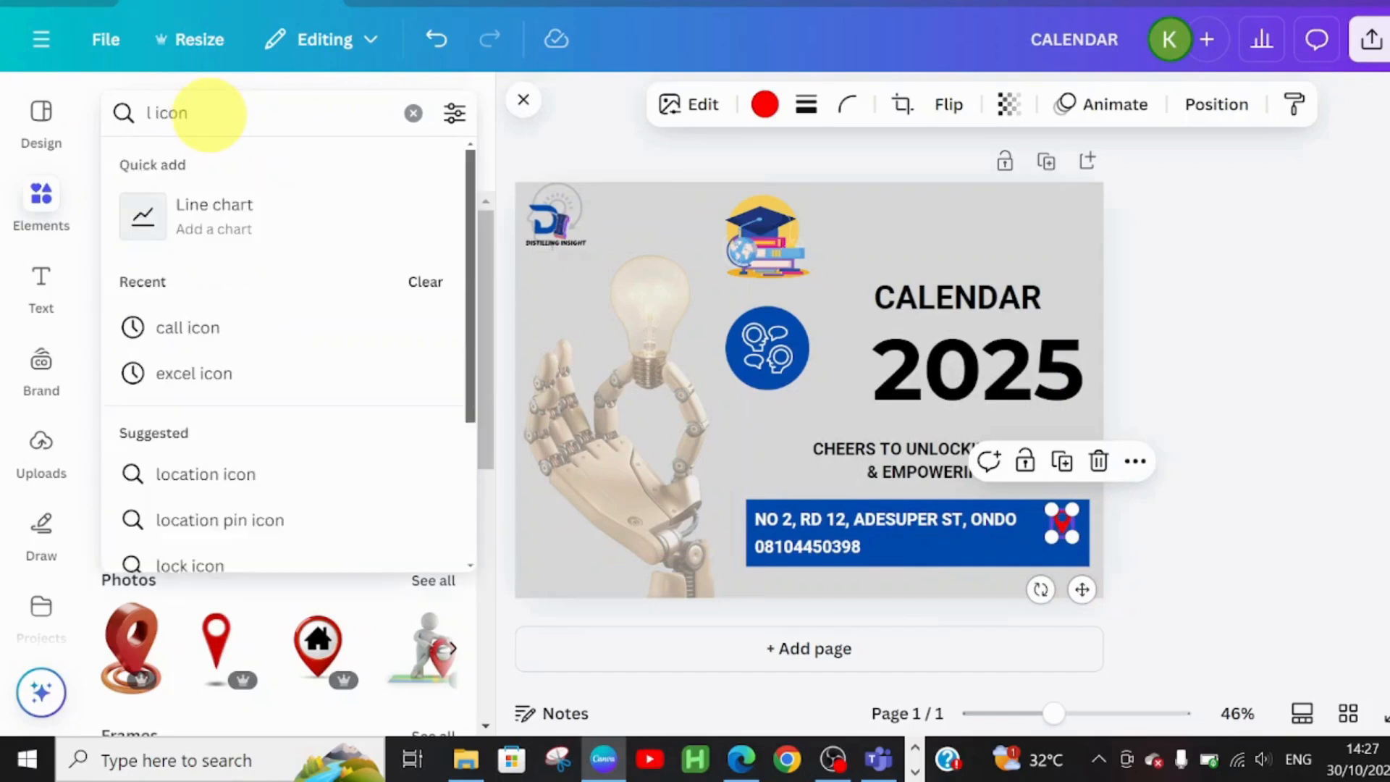
pyautogui.press('BackSpace')
pyautogui.write('CONTAC')
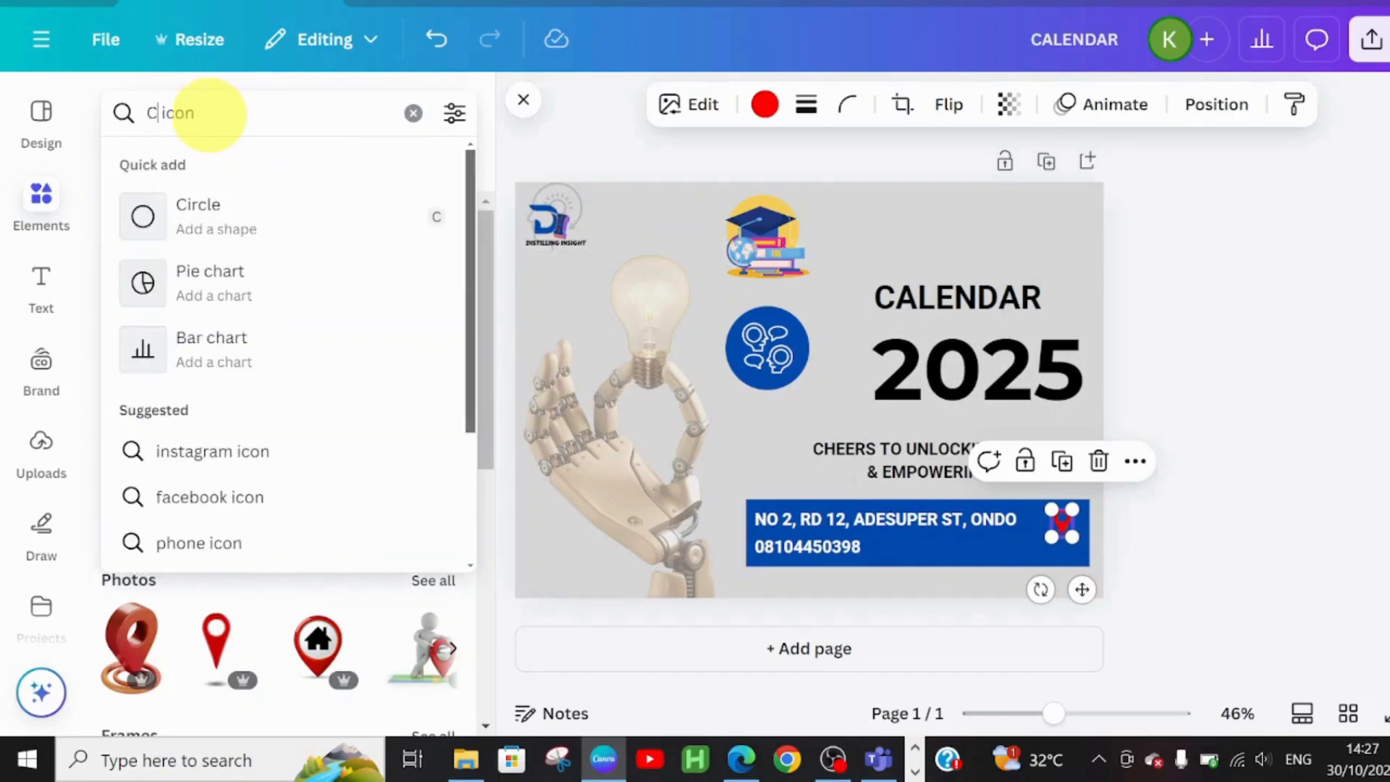
pyautogui.write('T')
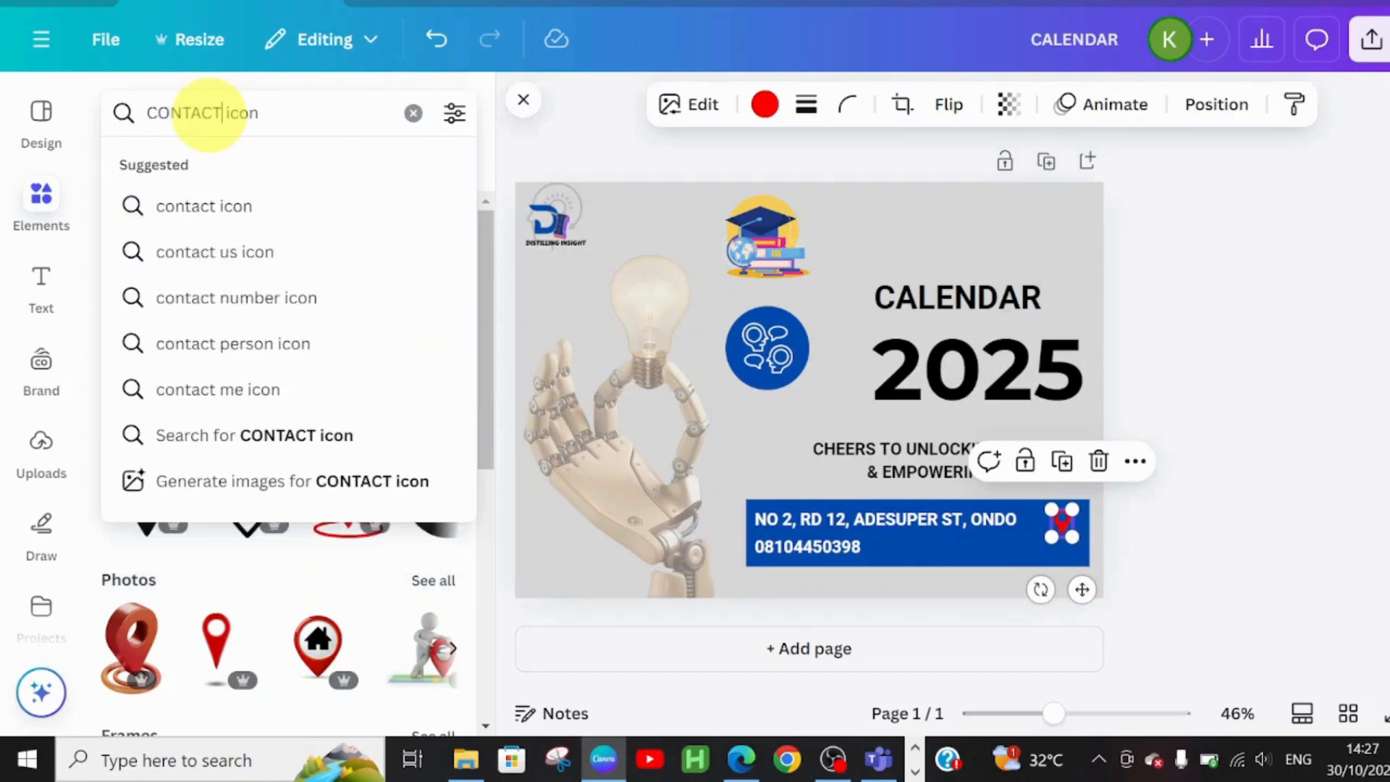
pyautogui.press('Return')
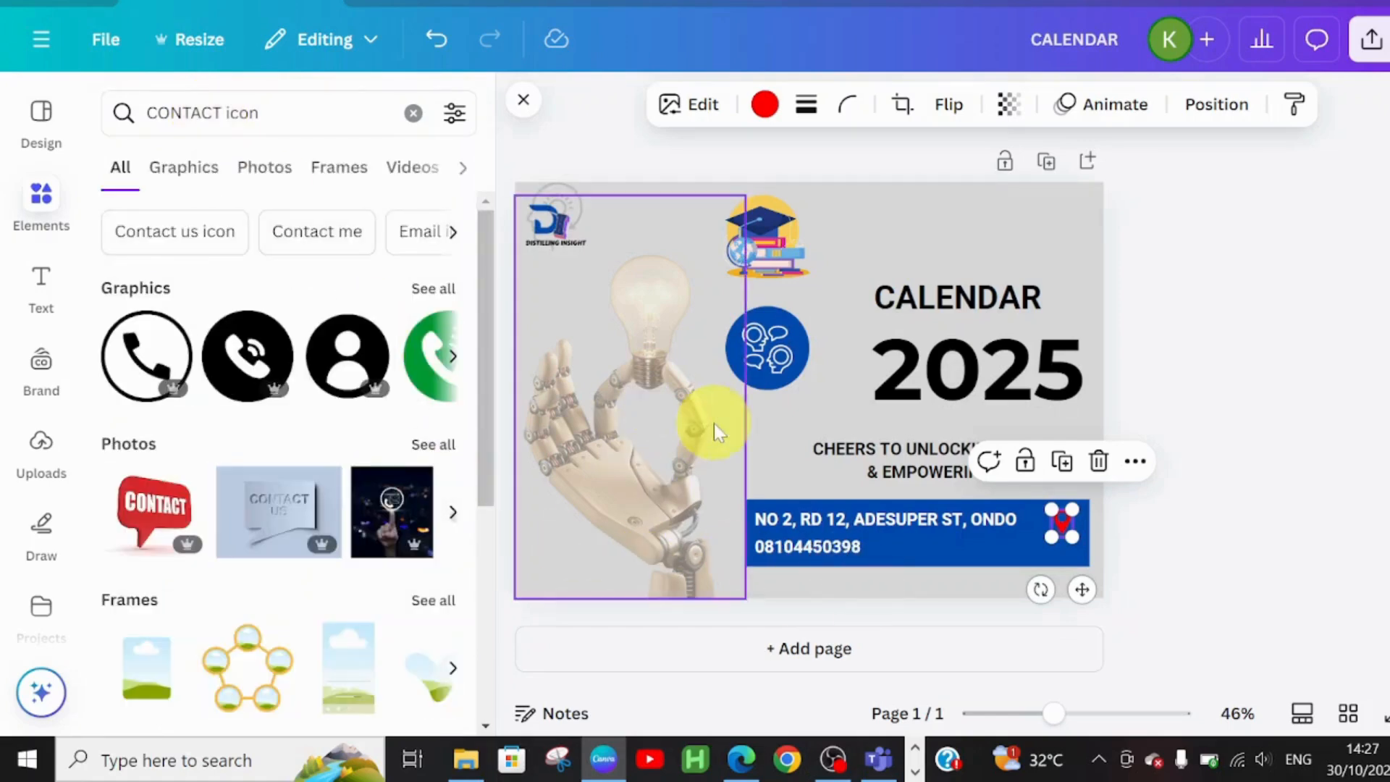
pyautogui.click(425, 350)
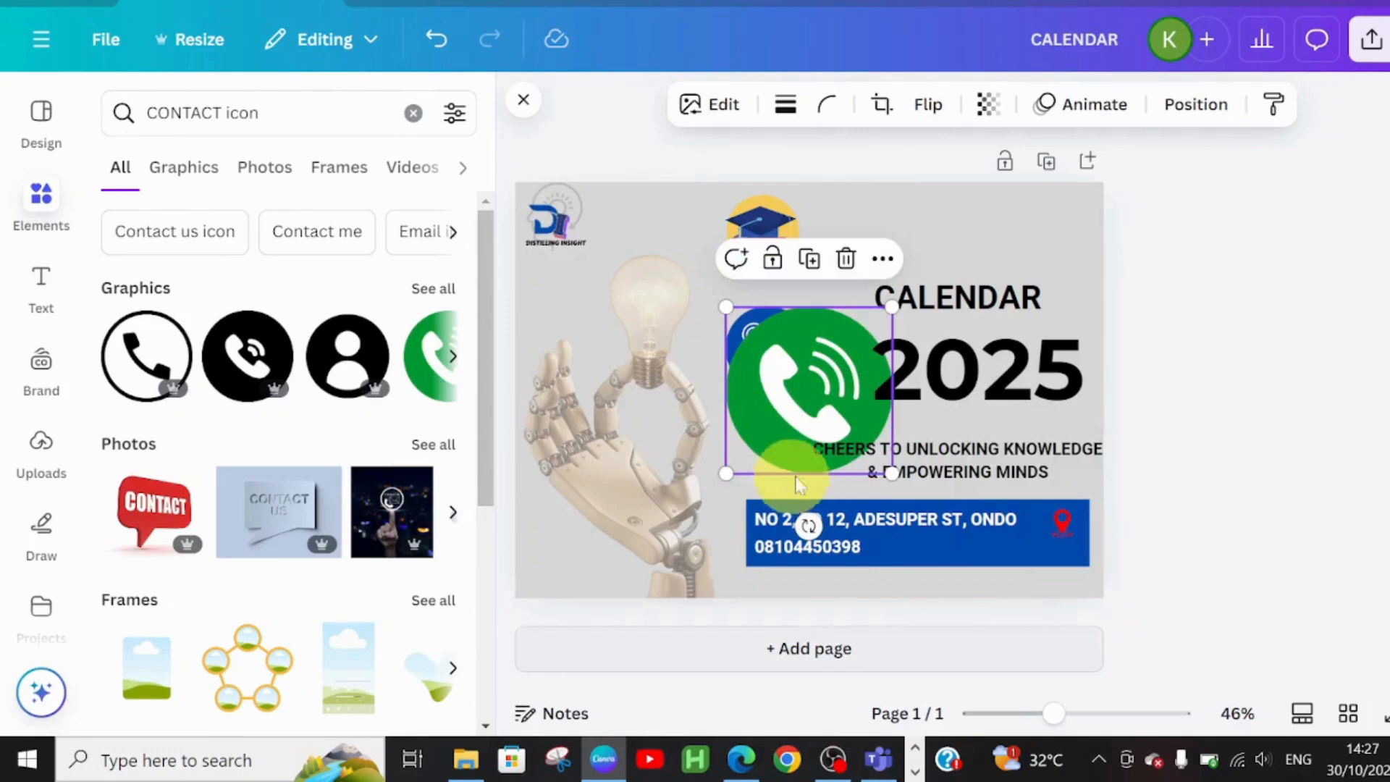
pyautogui.moveTo(828, 406); pyautogui.dragTo(1095, 530)
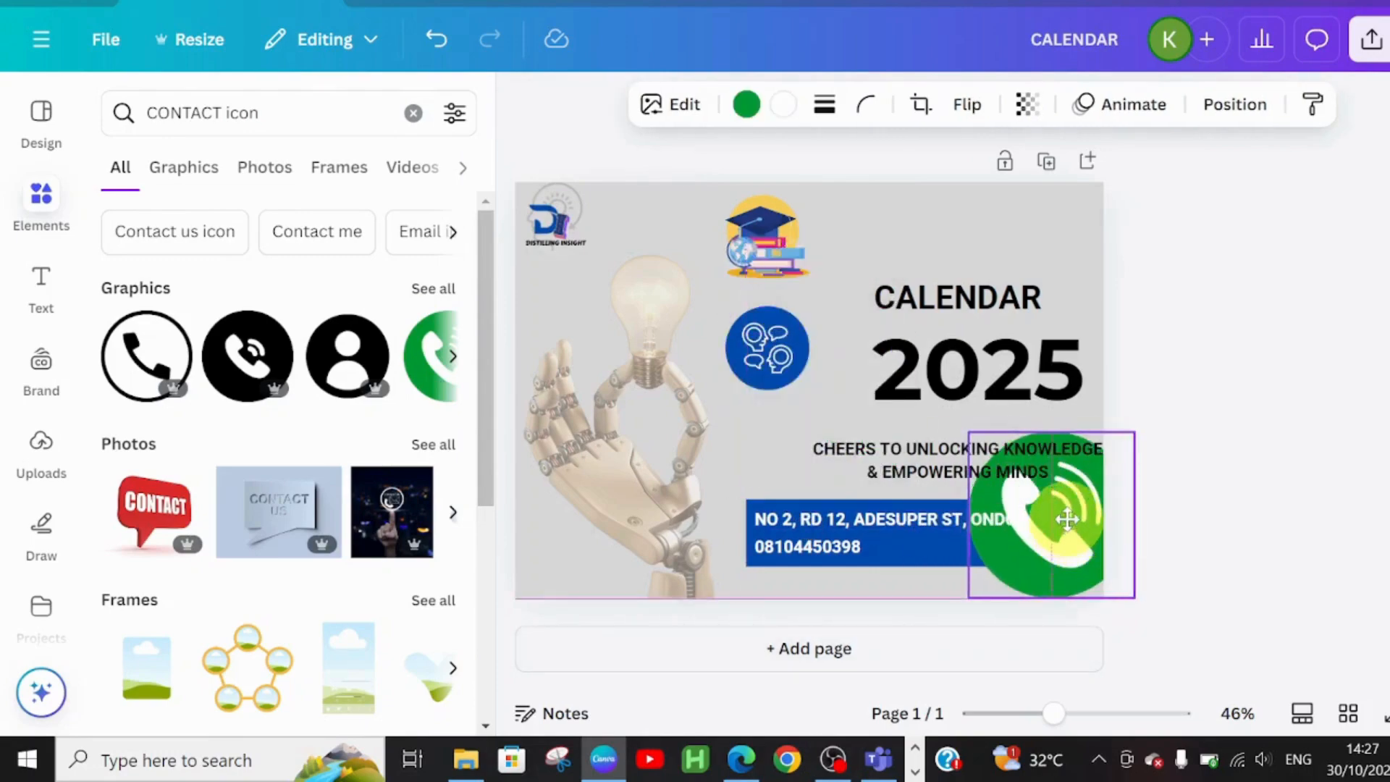
pyautogui.moveTo(1136, 425); pyautogui.dragTo(1076, 553)
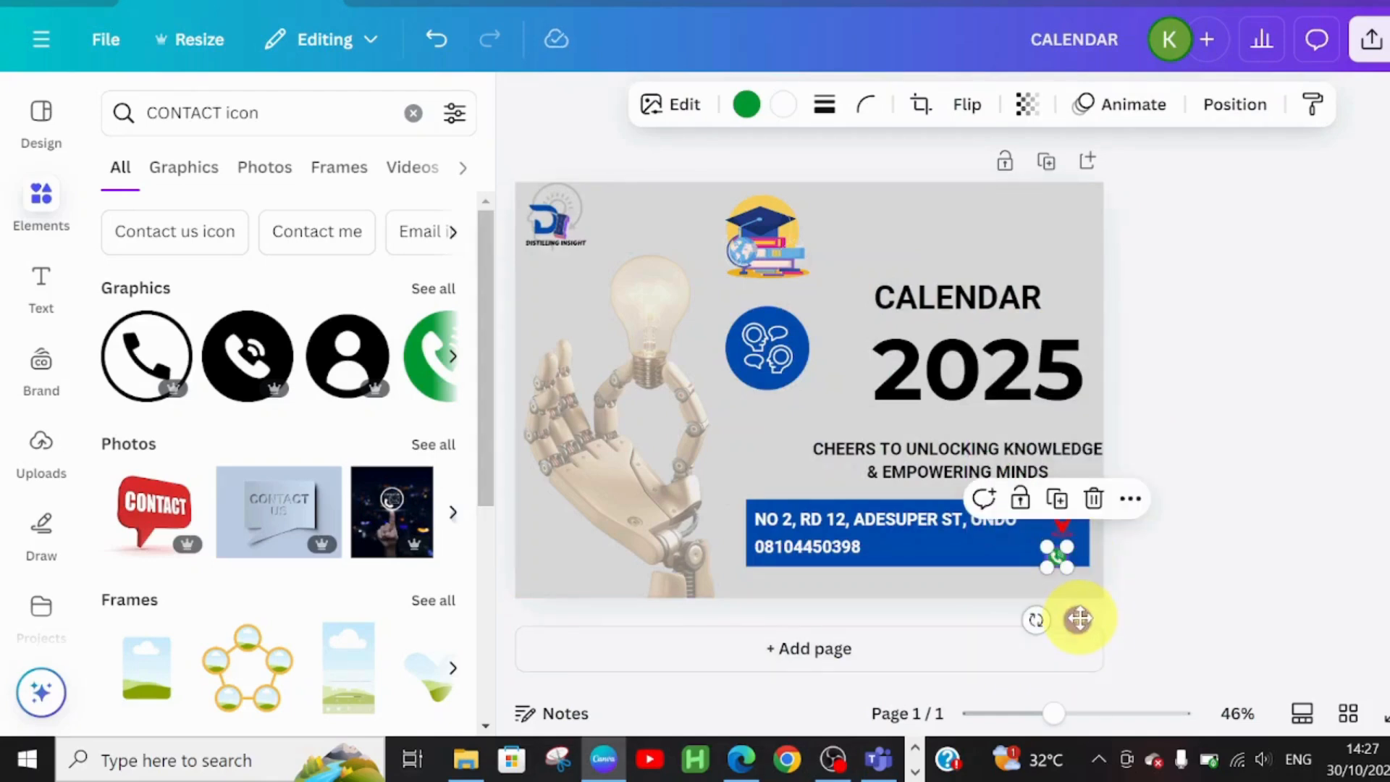
pyautogui.moveTo(1080, 617); pyautogui.dragTo(1084, 618)
# Move the CHEERS TO UNLOCKING KNOWLEDGE tagline up slightly and clear the element search
pyautogui.moveTo(960, 467); pyautogui.dragTo(961, 442)
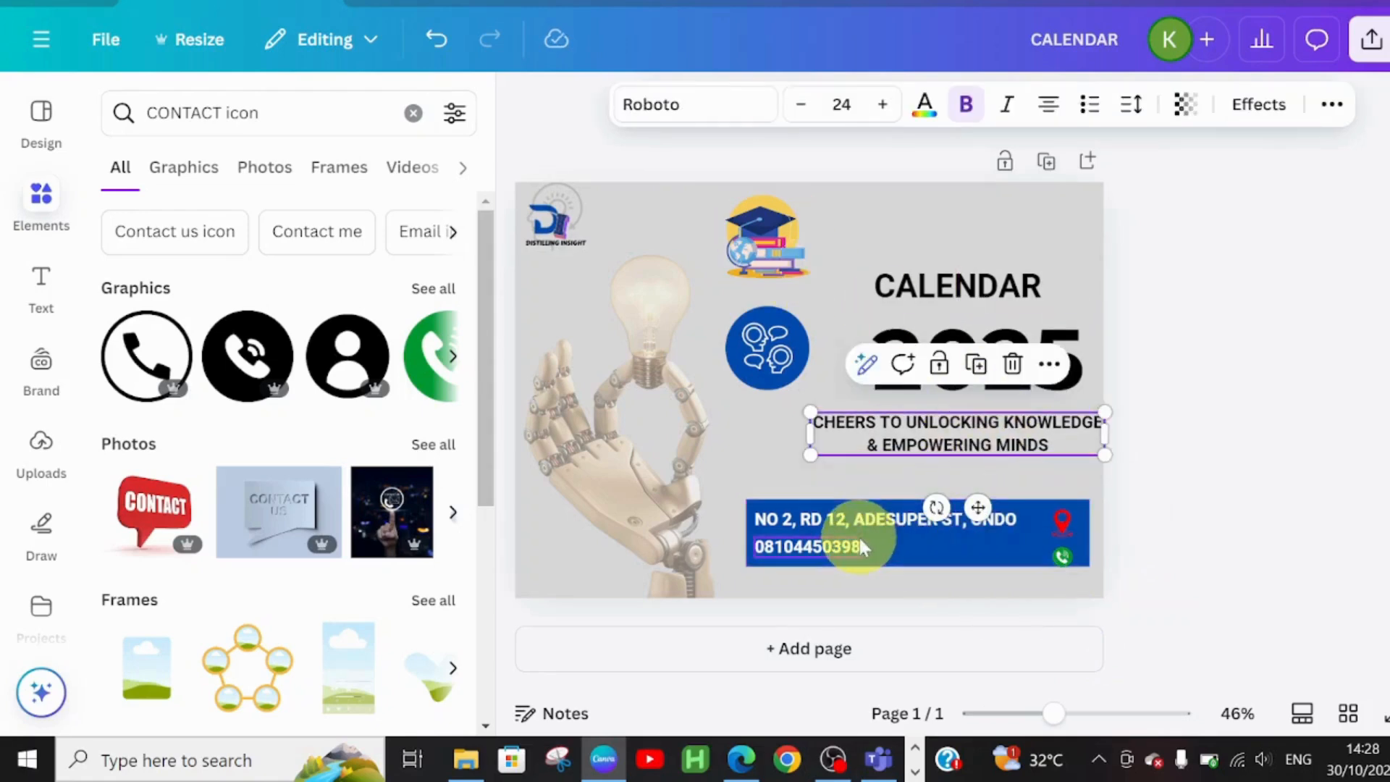
pyautogui.click(1218, 458)
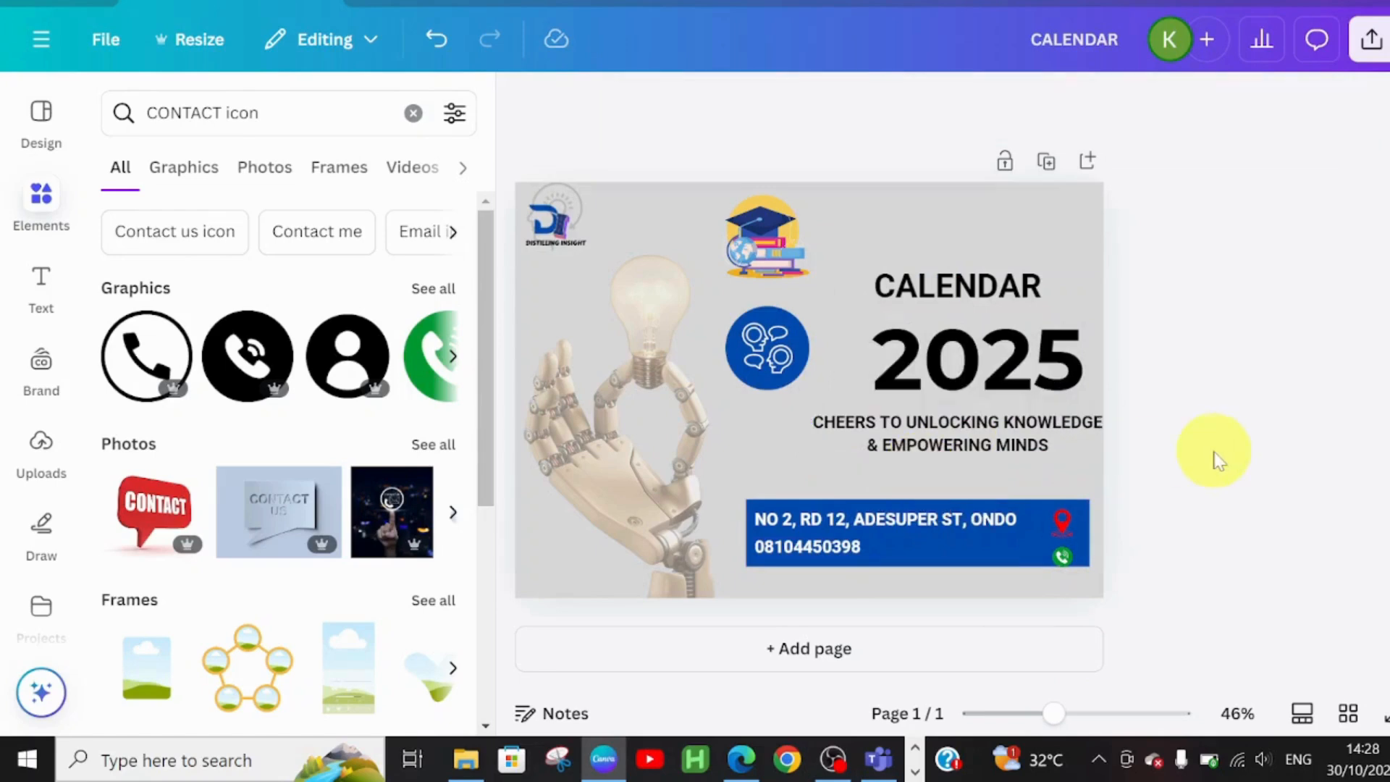
pyautogui.click(414, 114)
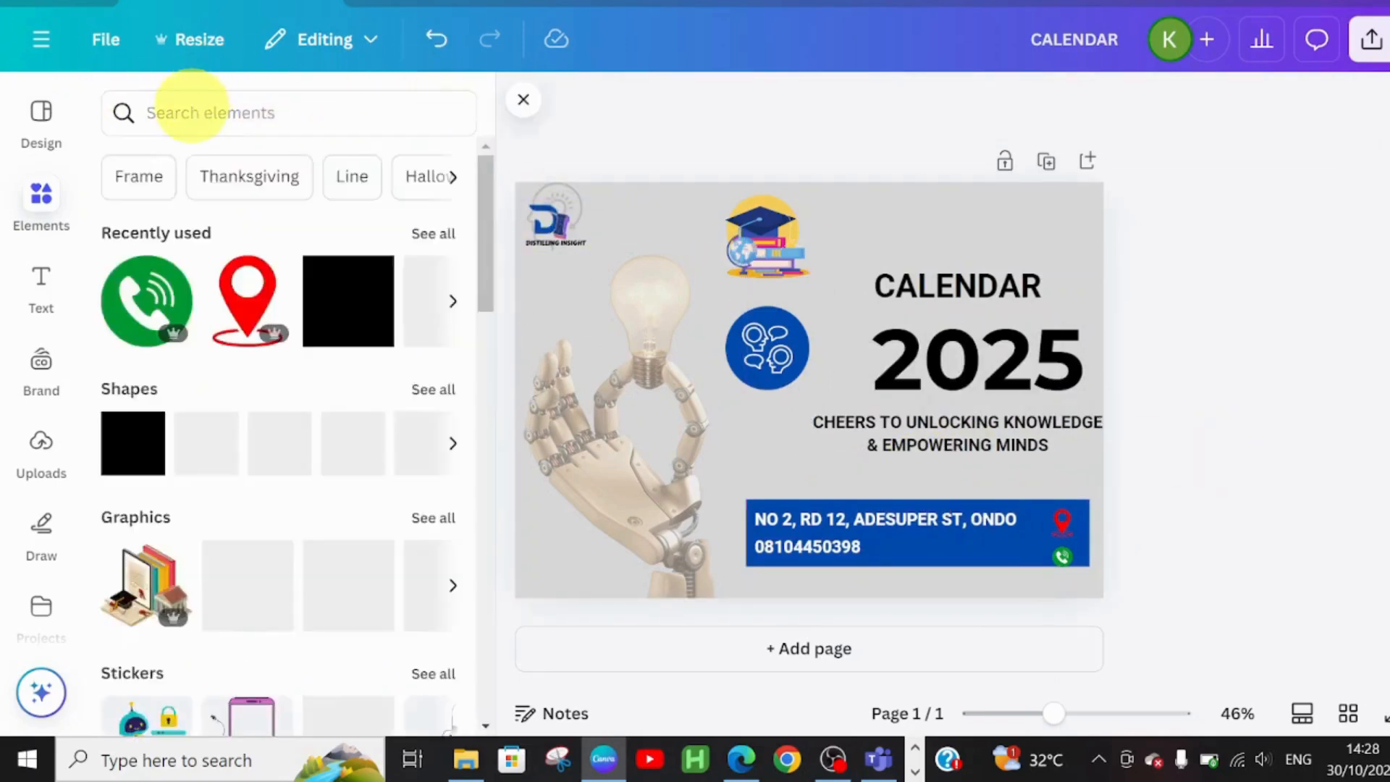
# Search Elements for 'SPARKLE' and place a black four-point sparkle at the cover's top right over CALENDAR
pyautogui.click(191, 109)
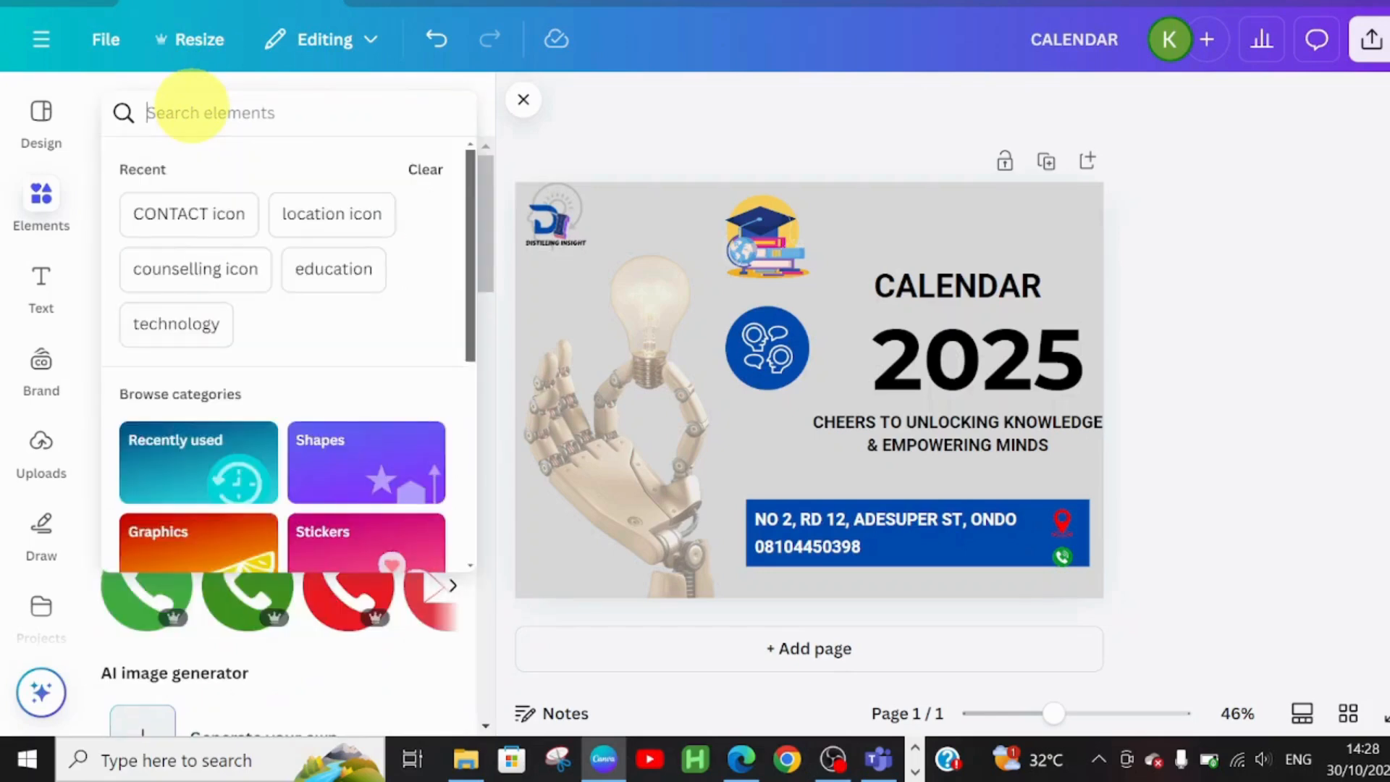
pyautogui.write('SPARKLE')
pyautogui.press('Return')
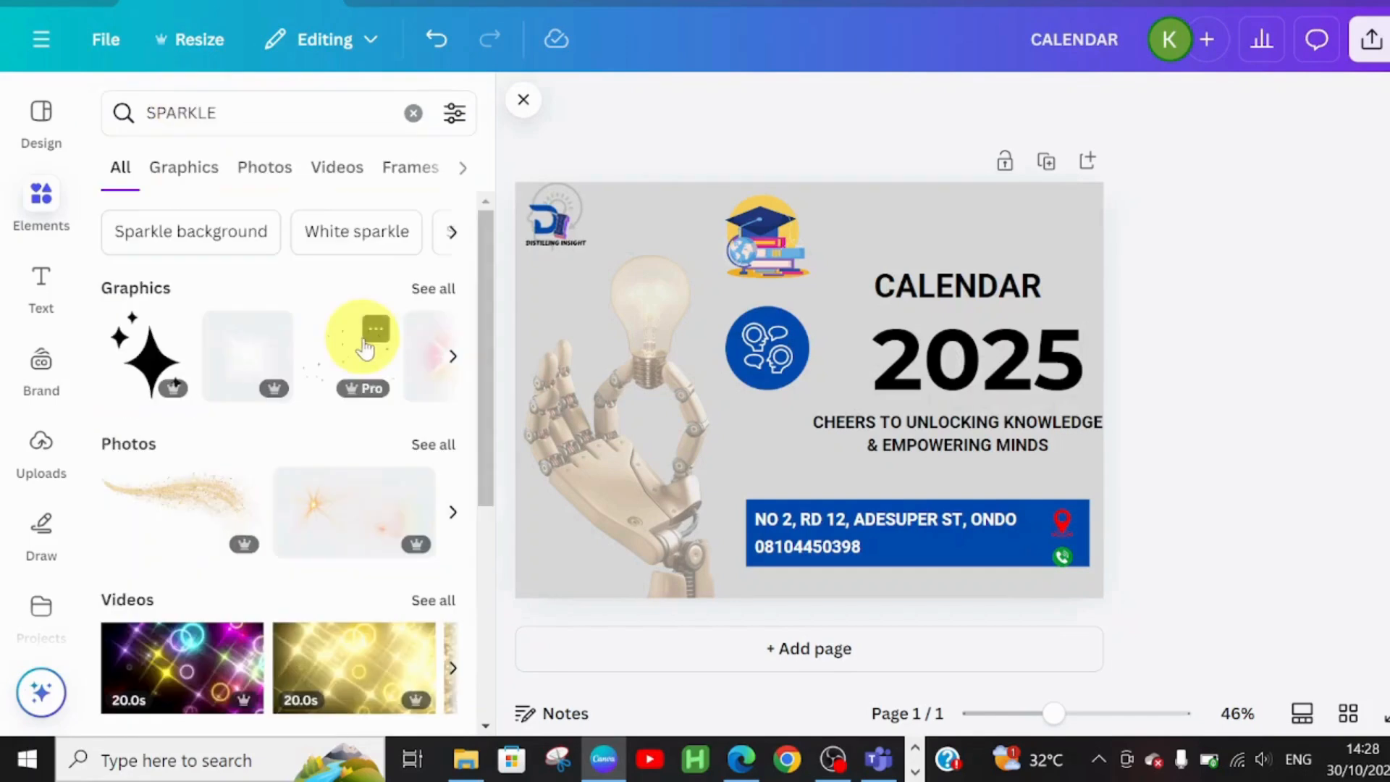
pyautogui.click(431, 290)
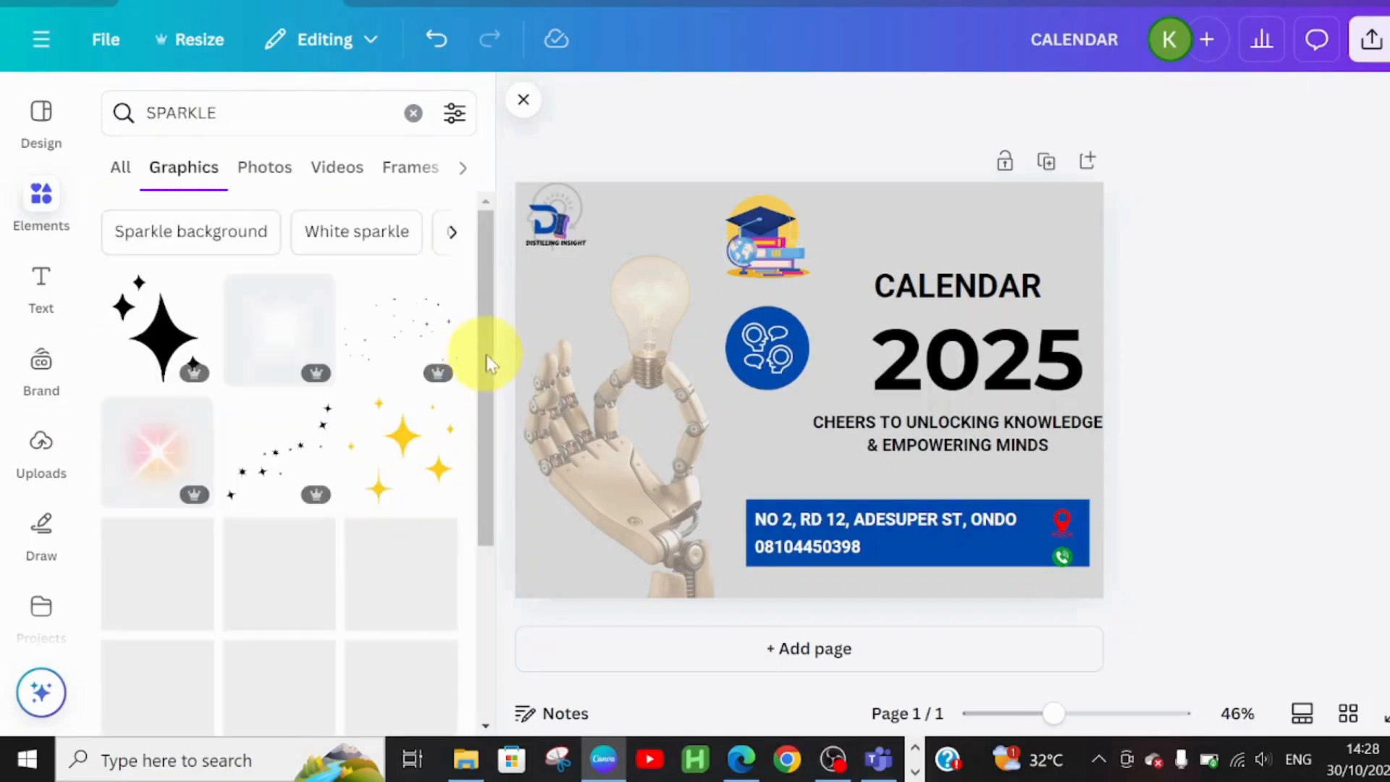
pyautogui.moveTo(489, 340); pyautogui.dragTo(497, 403)
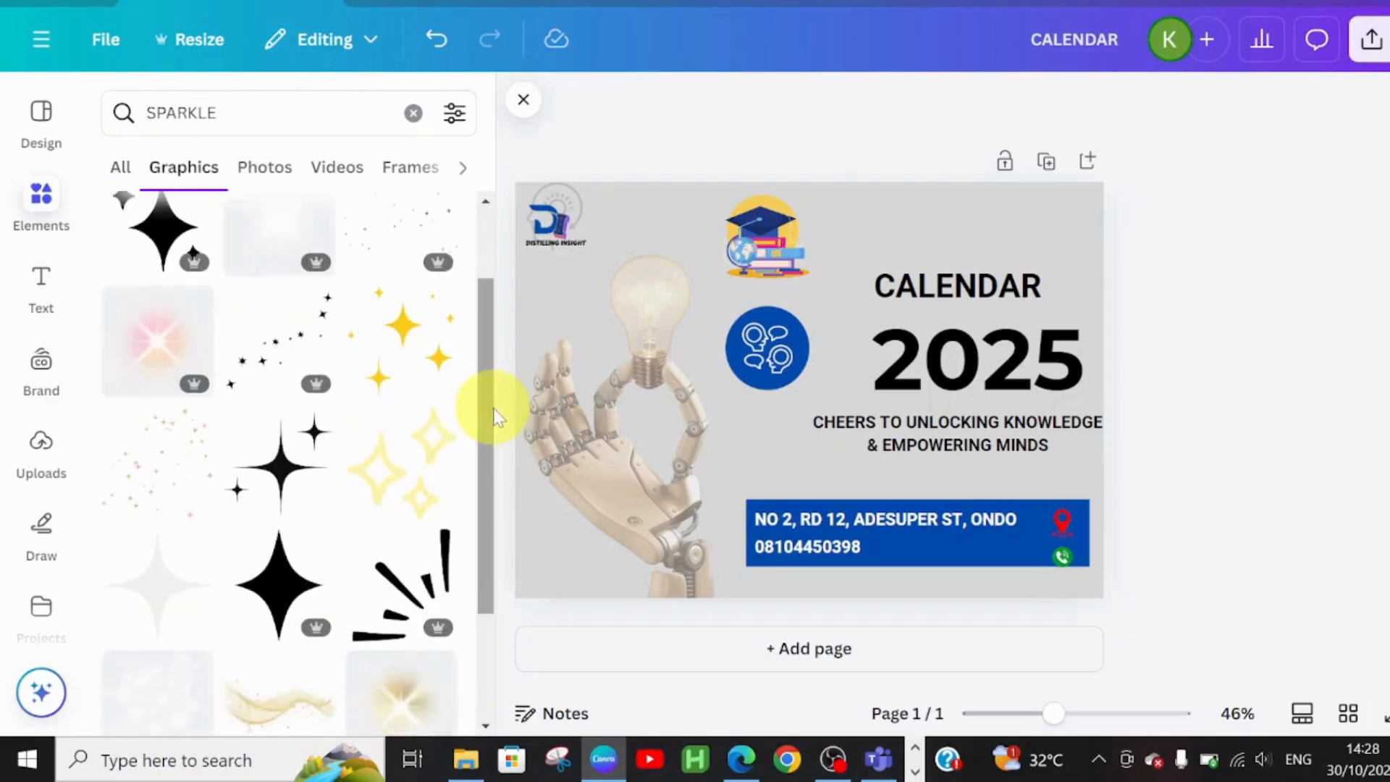
pyautogui.click(271, 453)
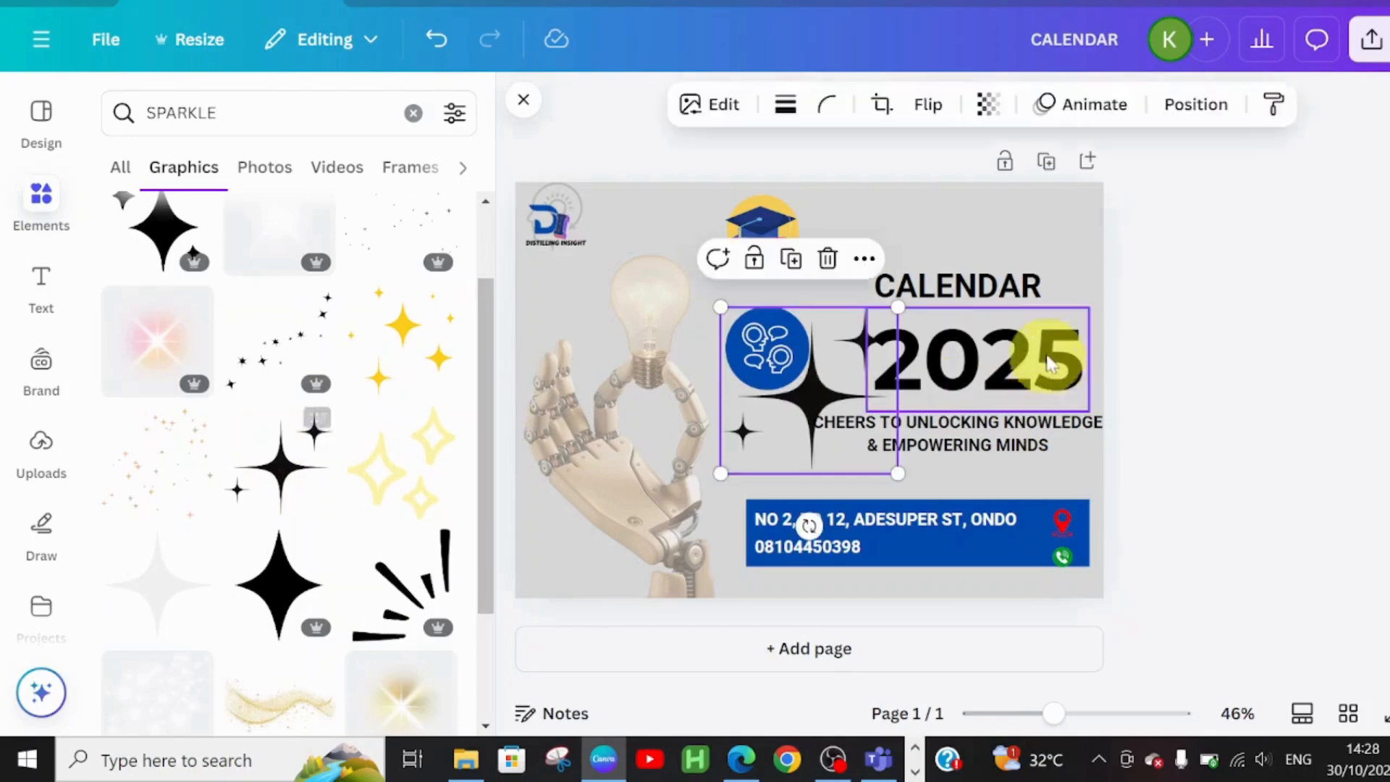
pyautogui.moveTo(778, 401); pyautogui.dragTo(990, 254)
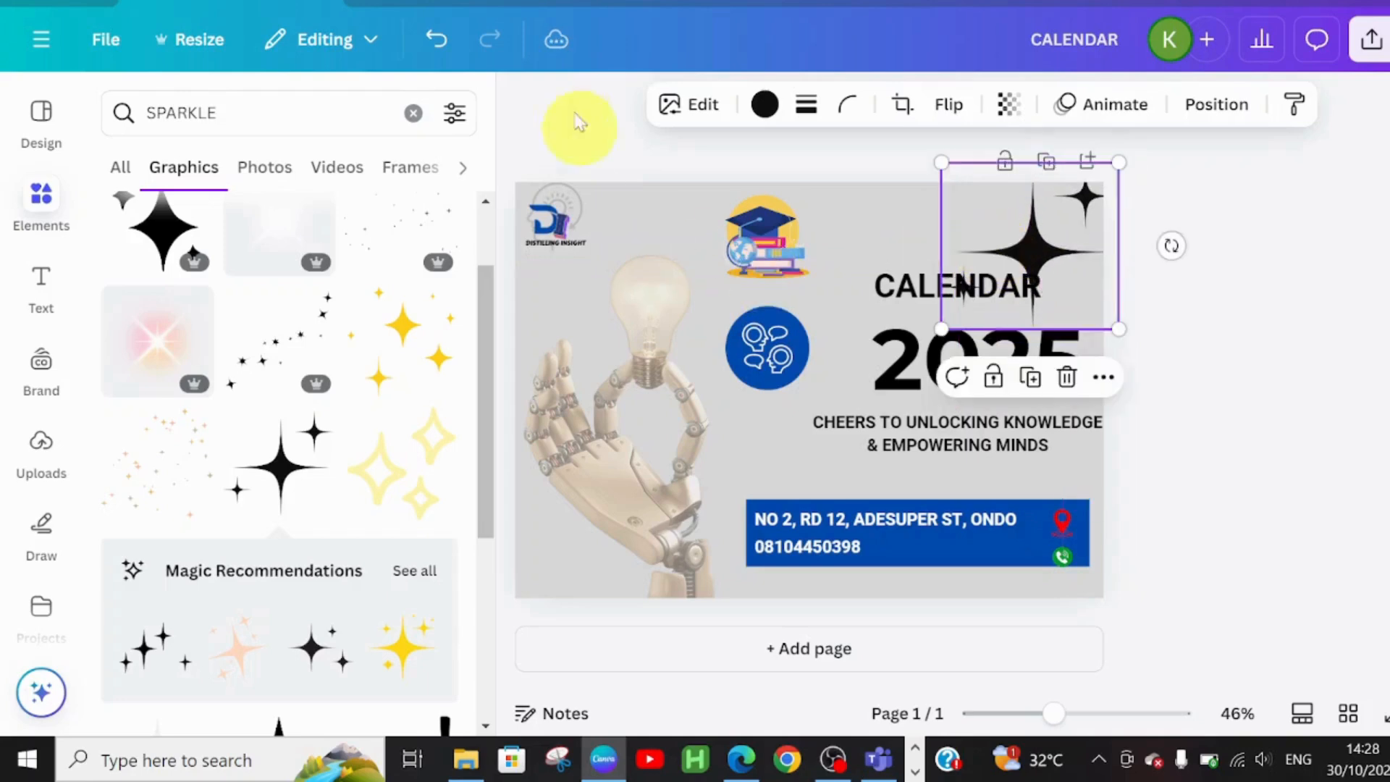
pyautogui.click(760, 105)
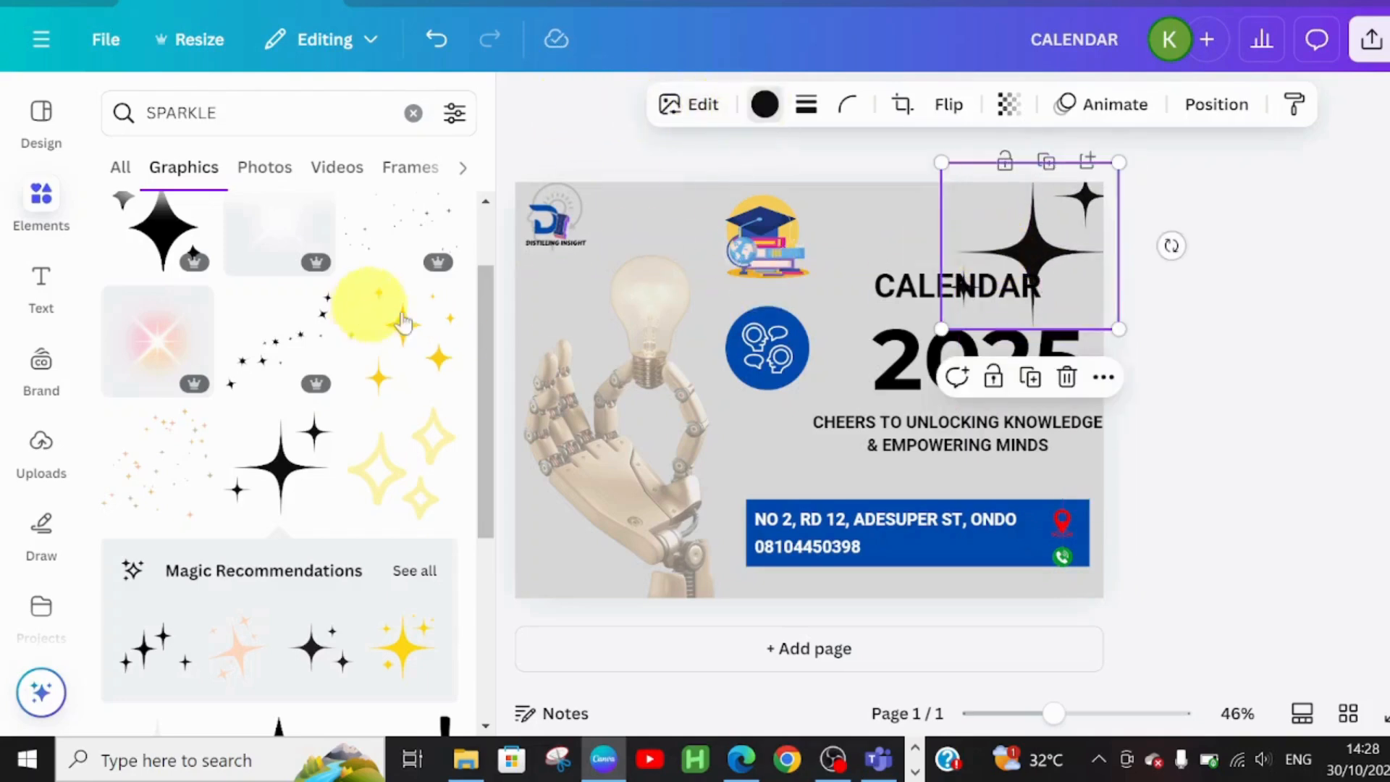
# Turn the sparkle blue, shrink it, and settle it in the top-right corner
pyautogui.click(255, 304)
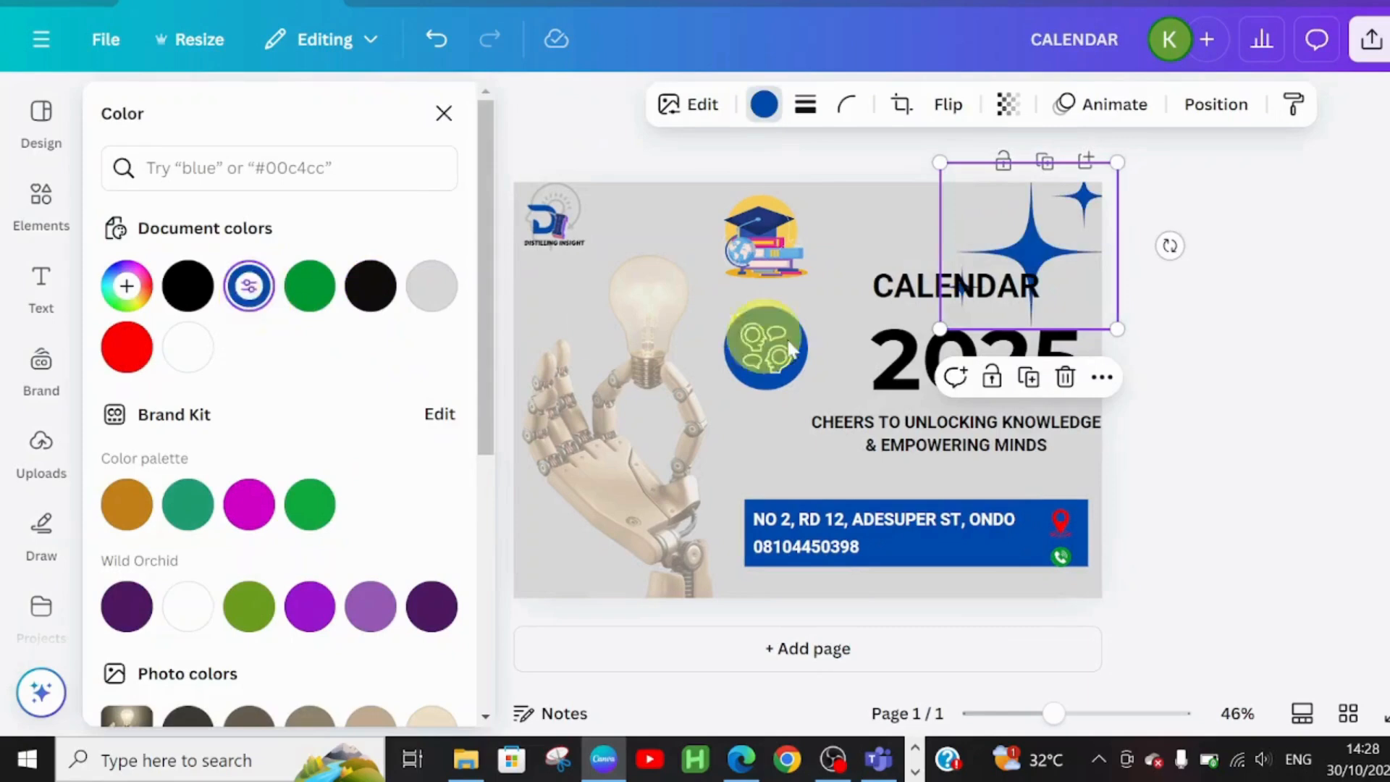
pyautogui.moveTo(1058, 253); pyautogui.dragTo(1077, 205)
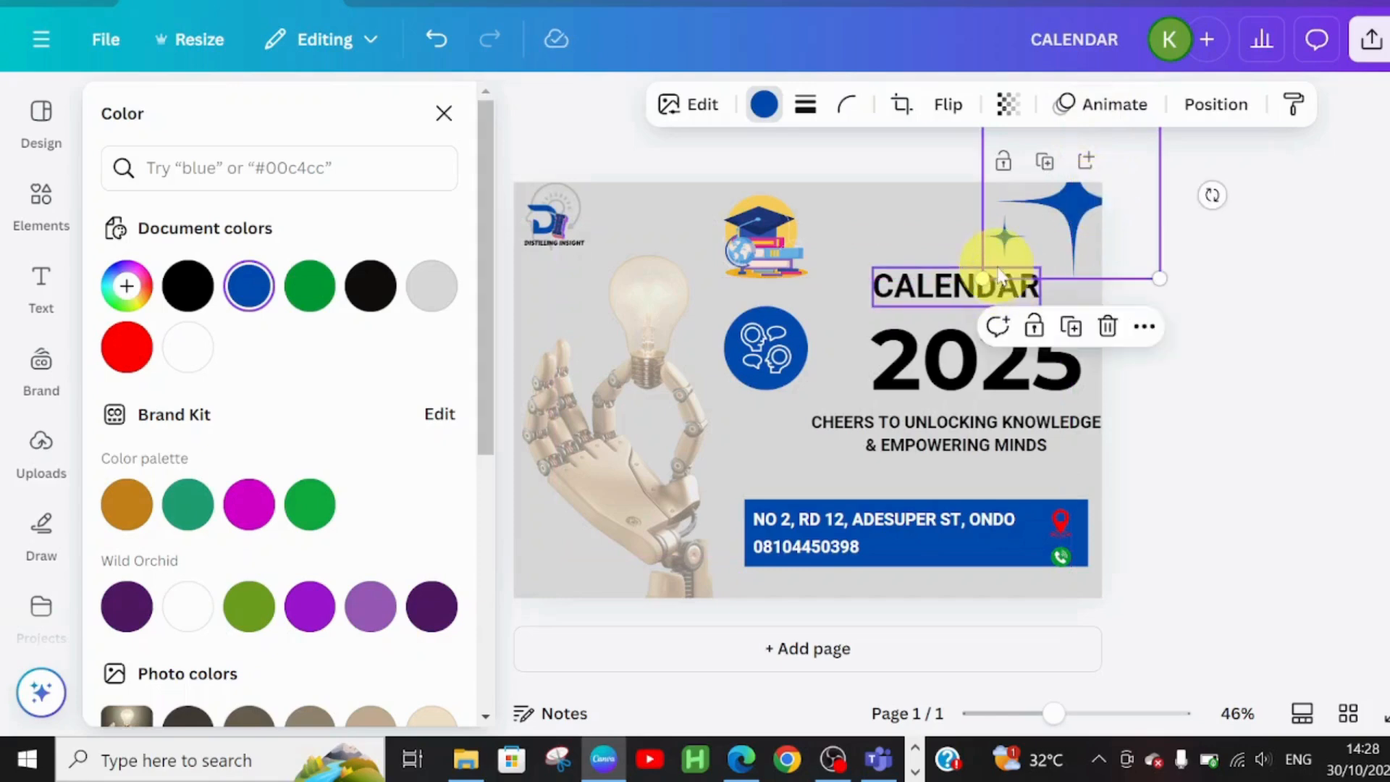
pyautogui.moveTo(983, 279); pyautogui.dragTo(1045, 221)
pyautogui.moveTo(1127, 183); pyautogui.dragTo(1093, 220)
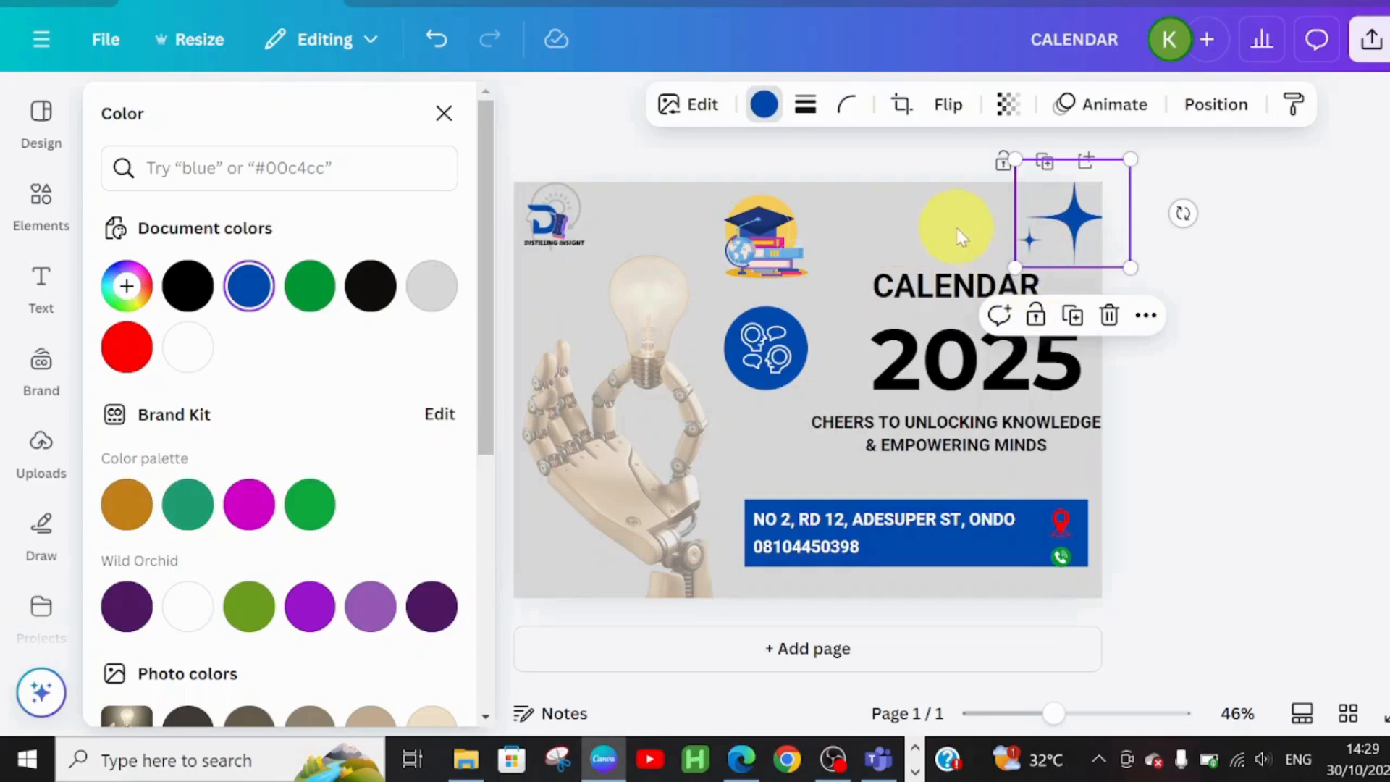
pyautogui.click(1098, 321)
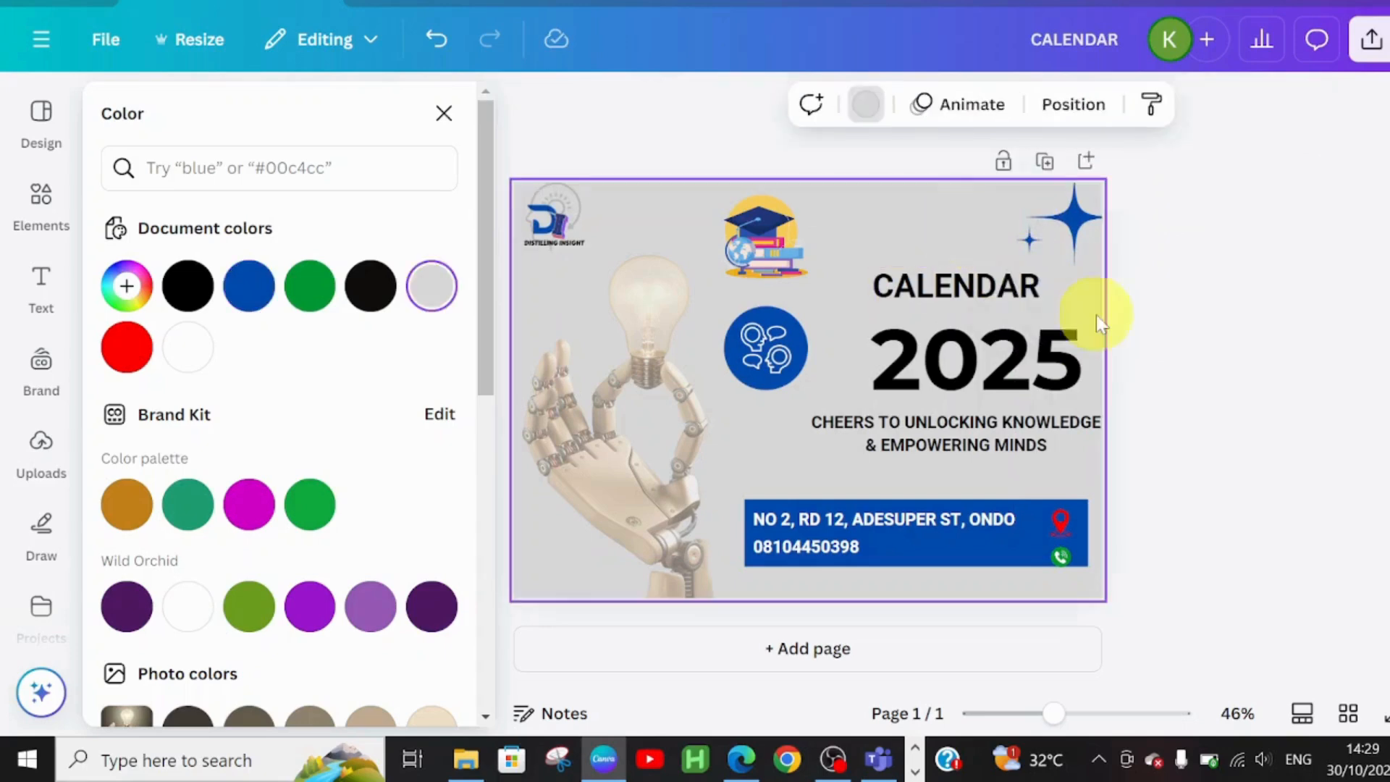
pyautogui.click(1066, 211)
# Put blue sparkle copies in the bottom-left and bottom-right corners and tuck the top-right one in
pyautogui.moveTo(1065, 211); pyautogui.dragTo(535, 566)
pyautogui.click(1063, 217)
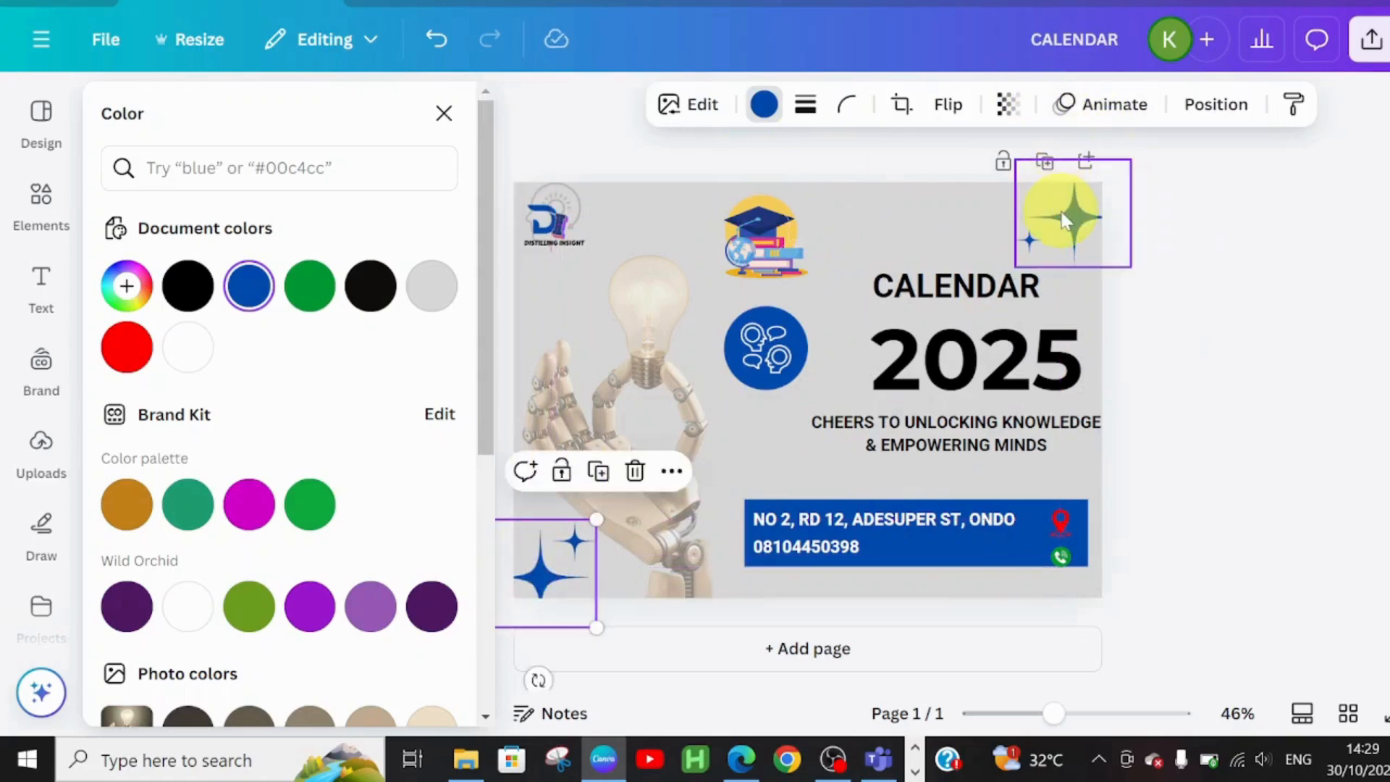
pyautogui.hotkey('ctrl', 'd')
pyautogui.moveTo(1063, 217); pyautogui.dragTo(1041, 601)
pyautogui.press('Escape')
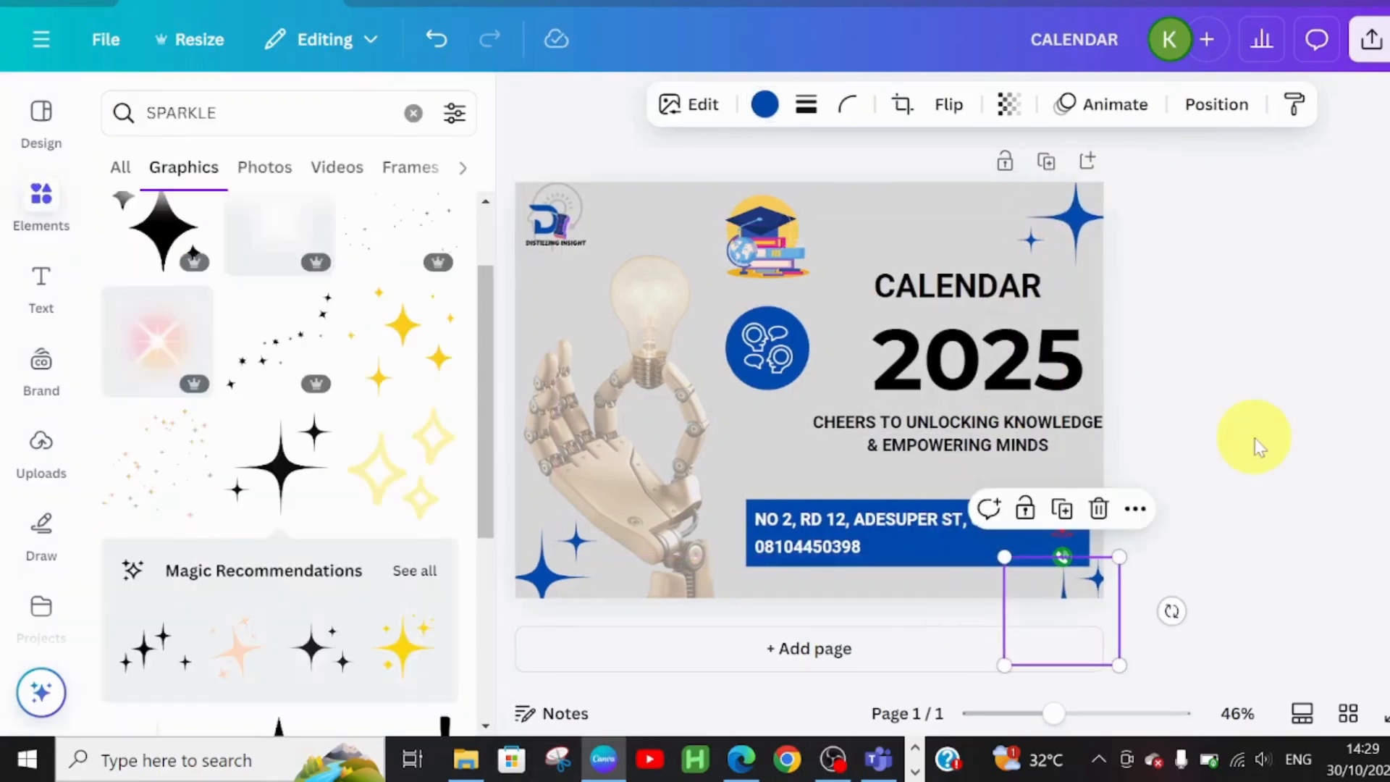
pyautogui.click(1095, 222)
pyautogui.moveTo(1095, 222); pyautogui.dragTo(1110, 211)
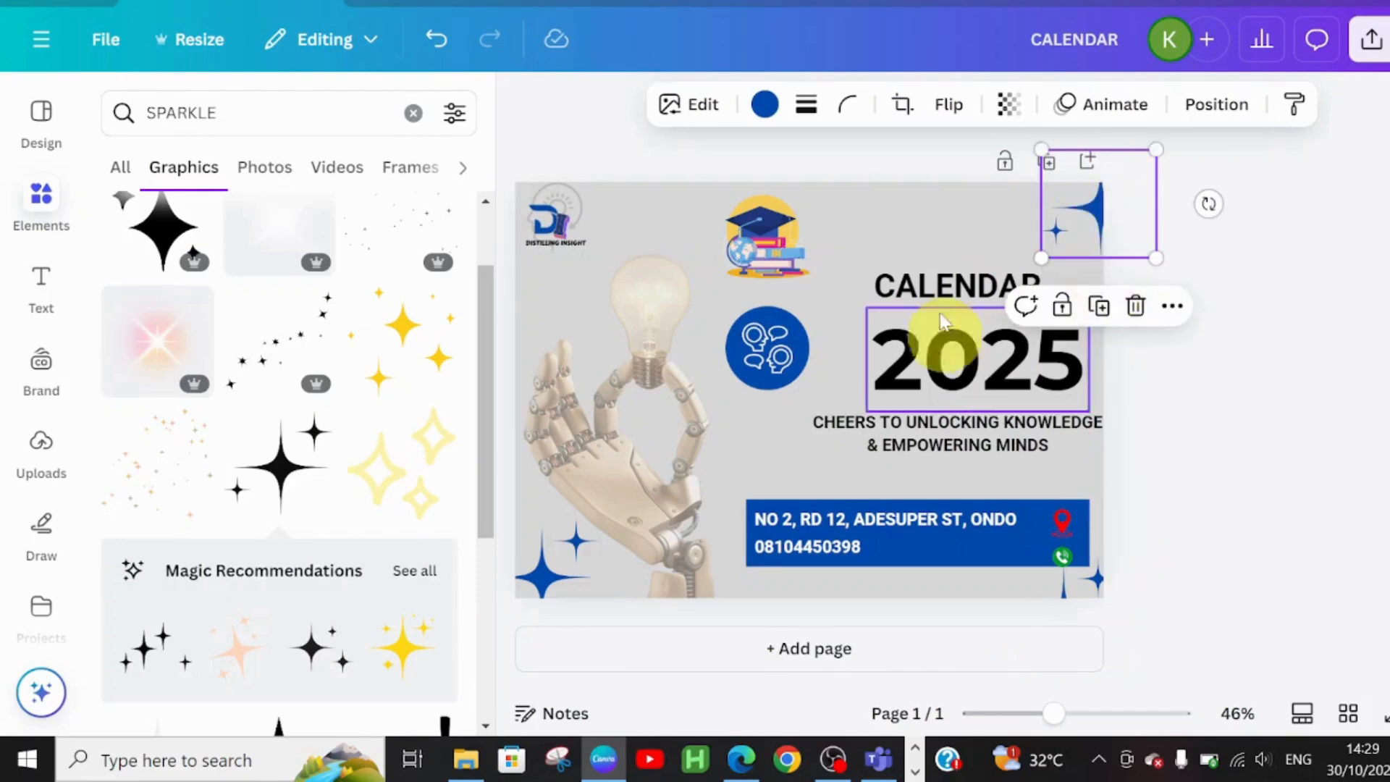
pyautogui.click(898, 226)
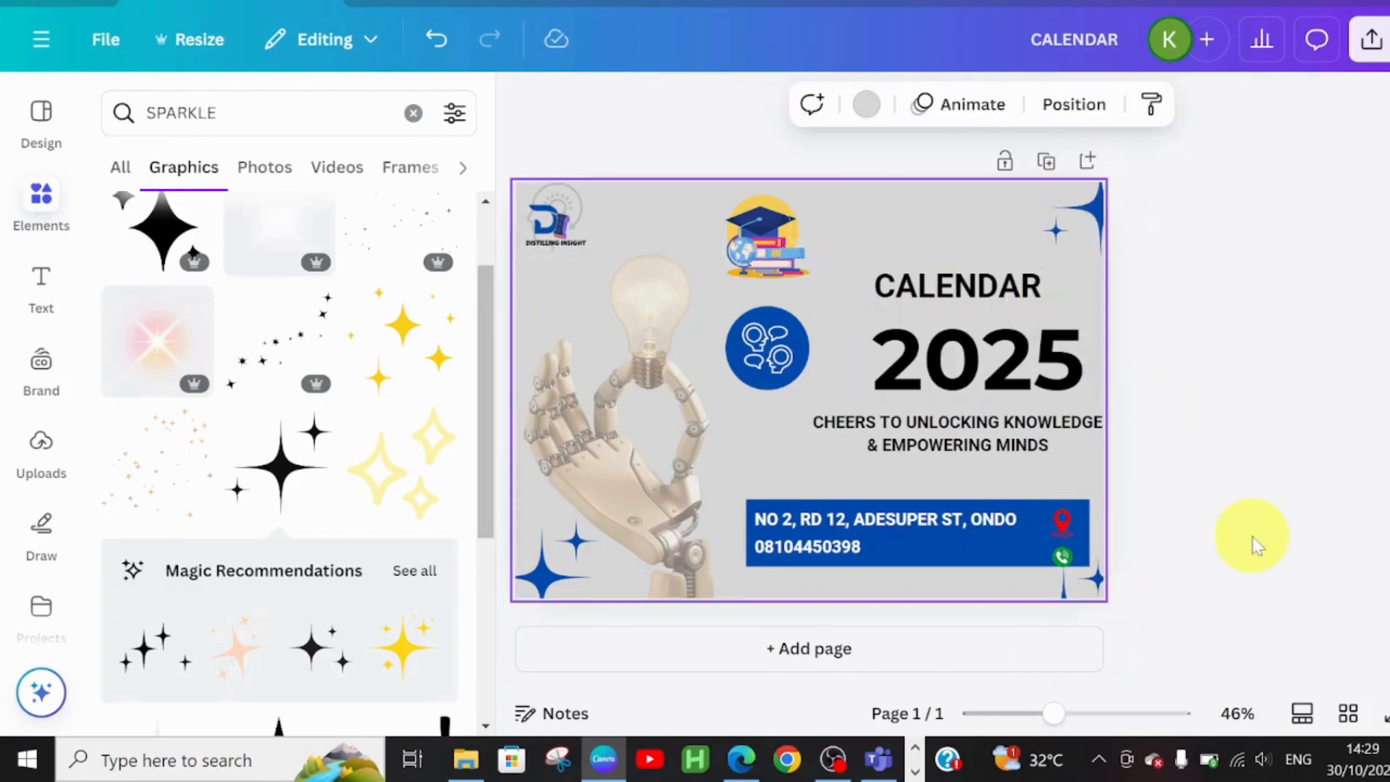
pyautogui.click(1062, 540)
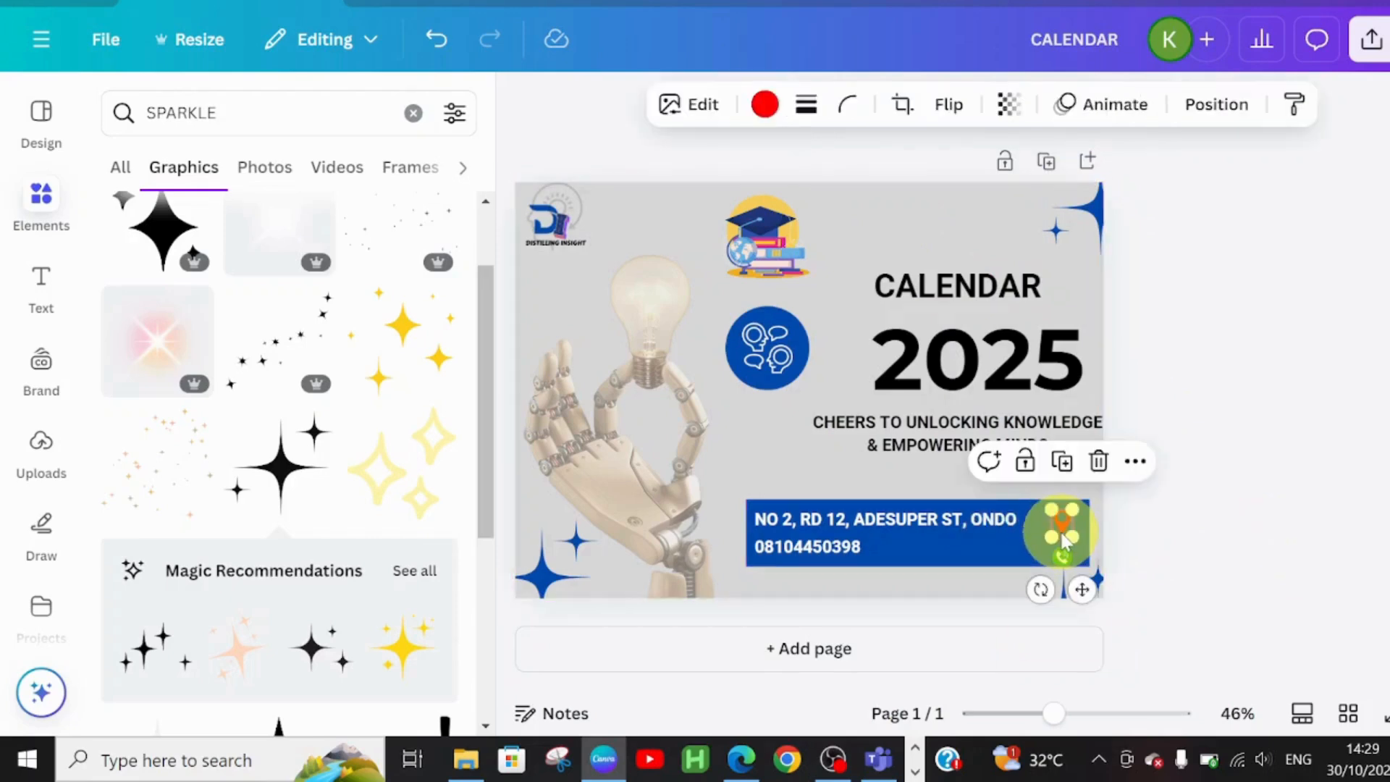
pyautogui.click(765, 105)
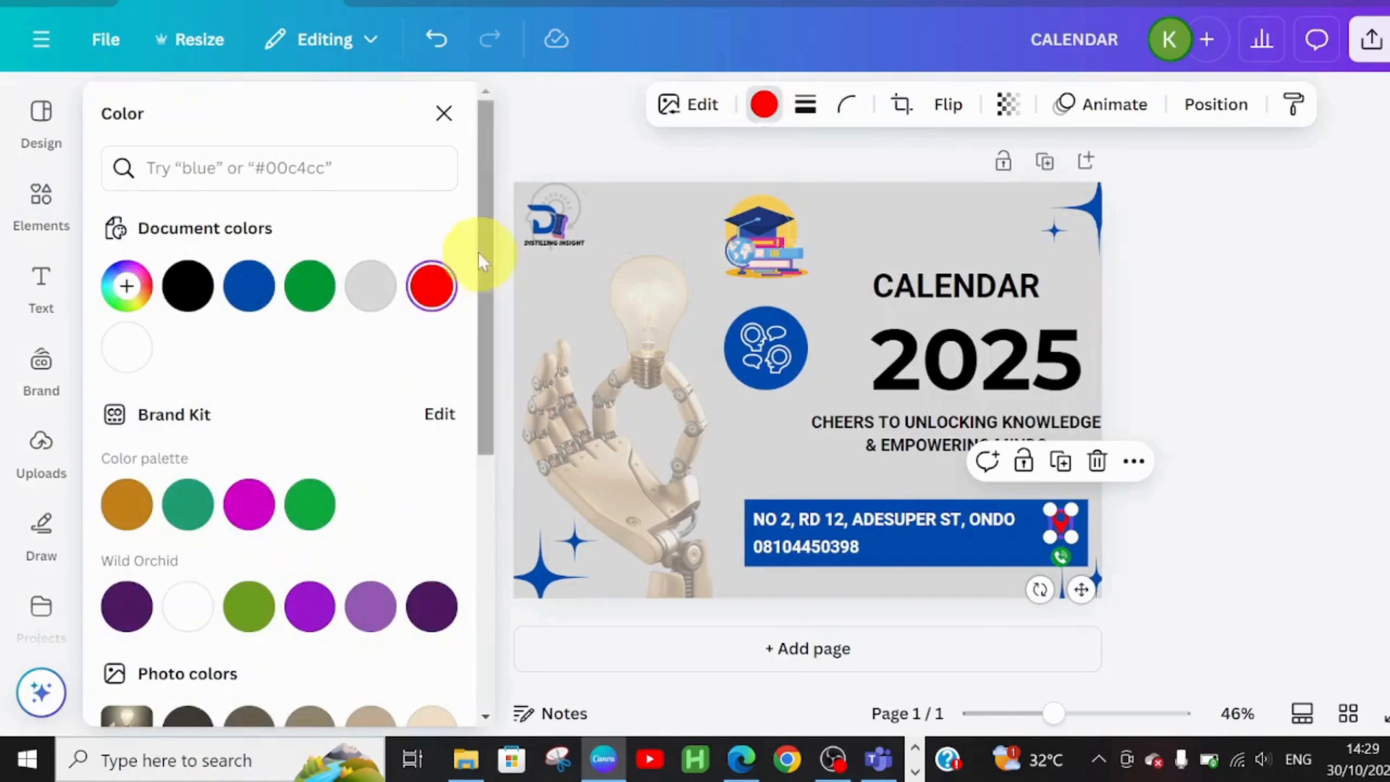
# Turn the location pin white and deselect everything to review the finished cover
pyautogui.click(128, 349)
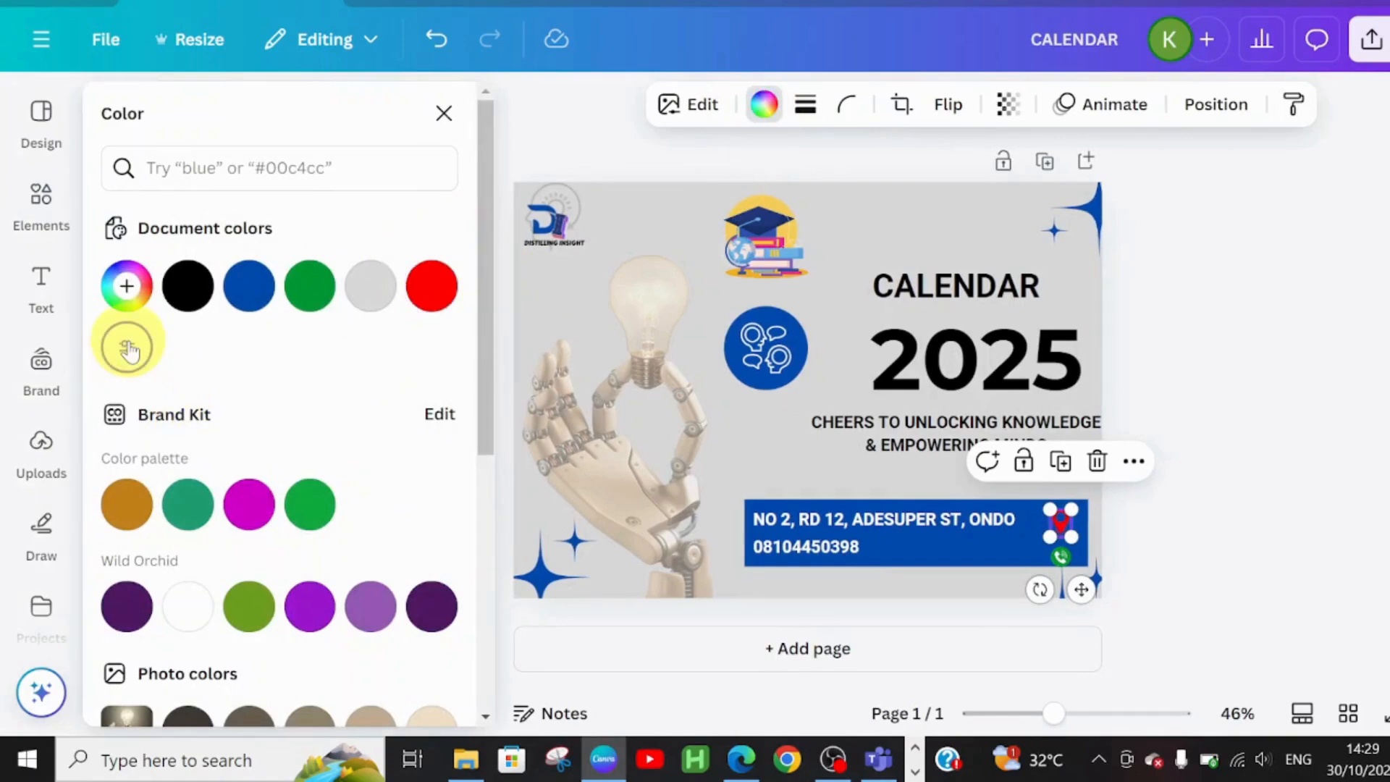
pyautogui.click(1246, 464)
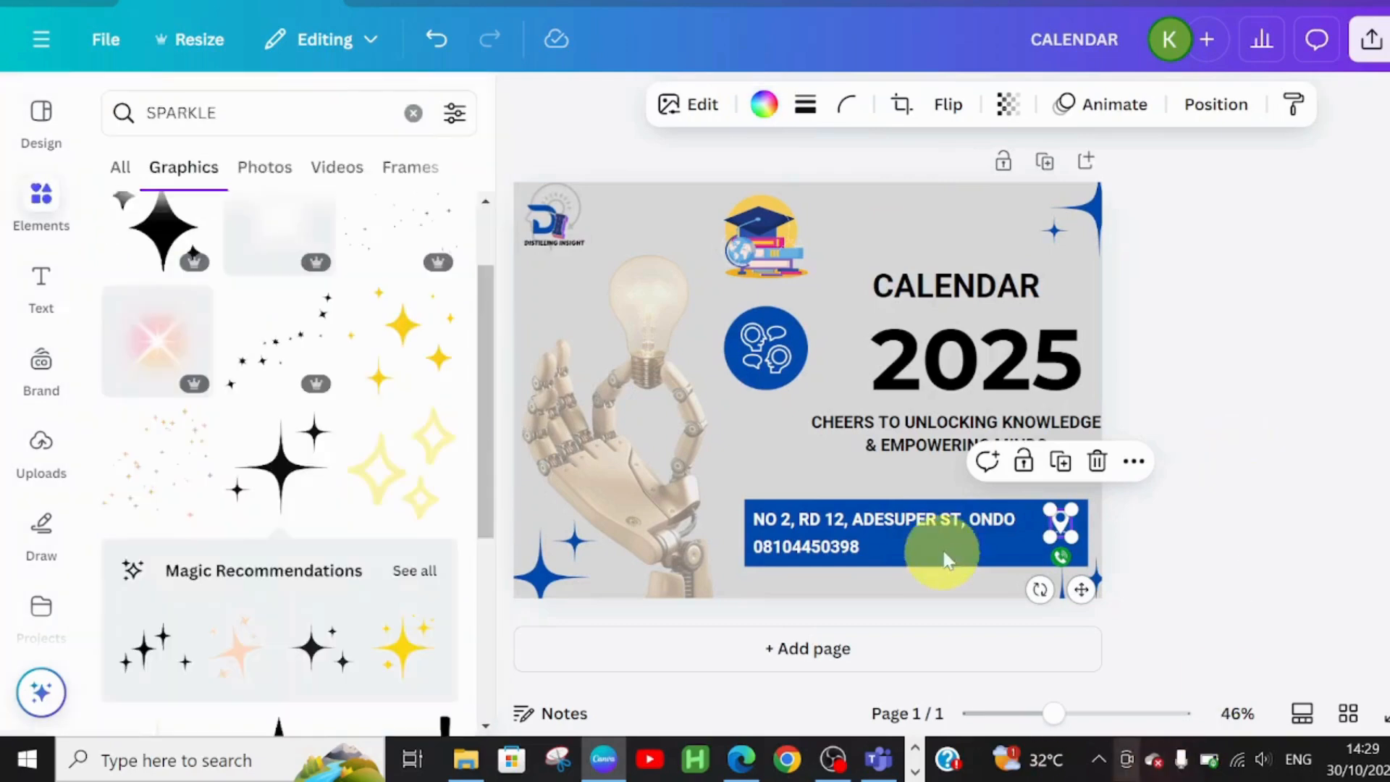
pyautogui.click(1188, 467)
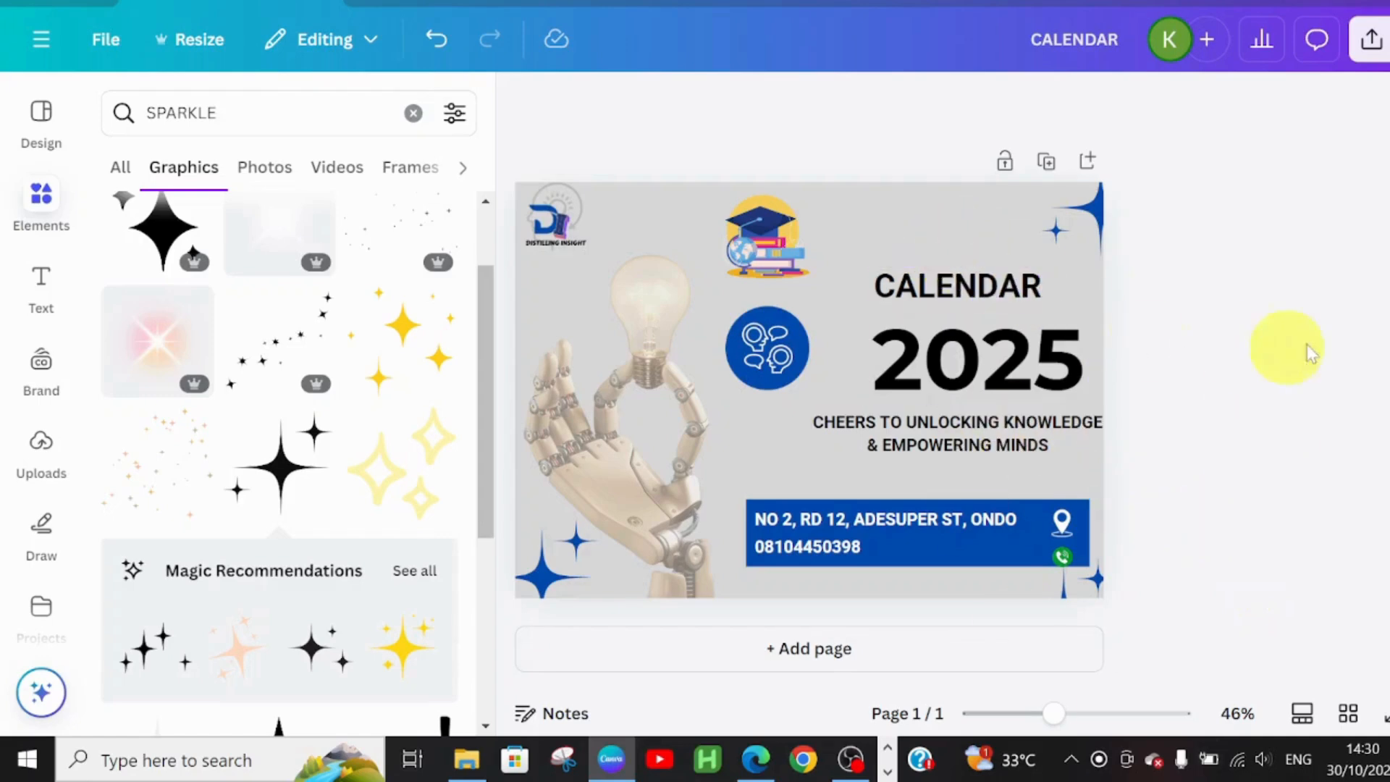
pyautogui.click(919, 215)
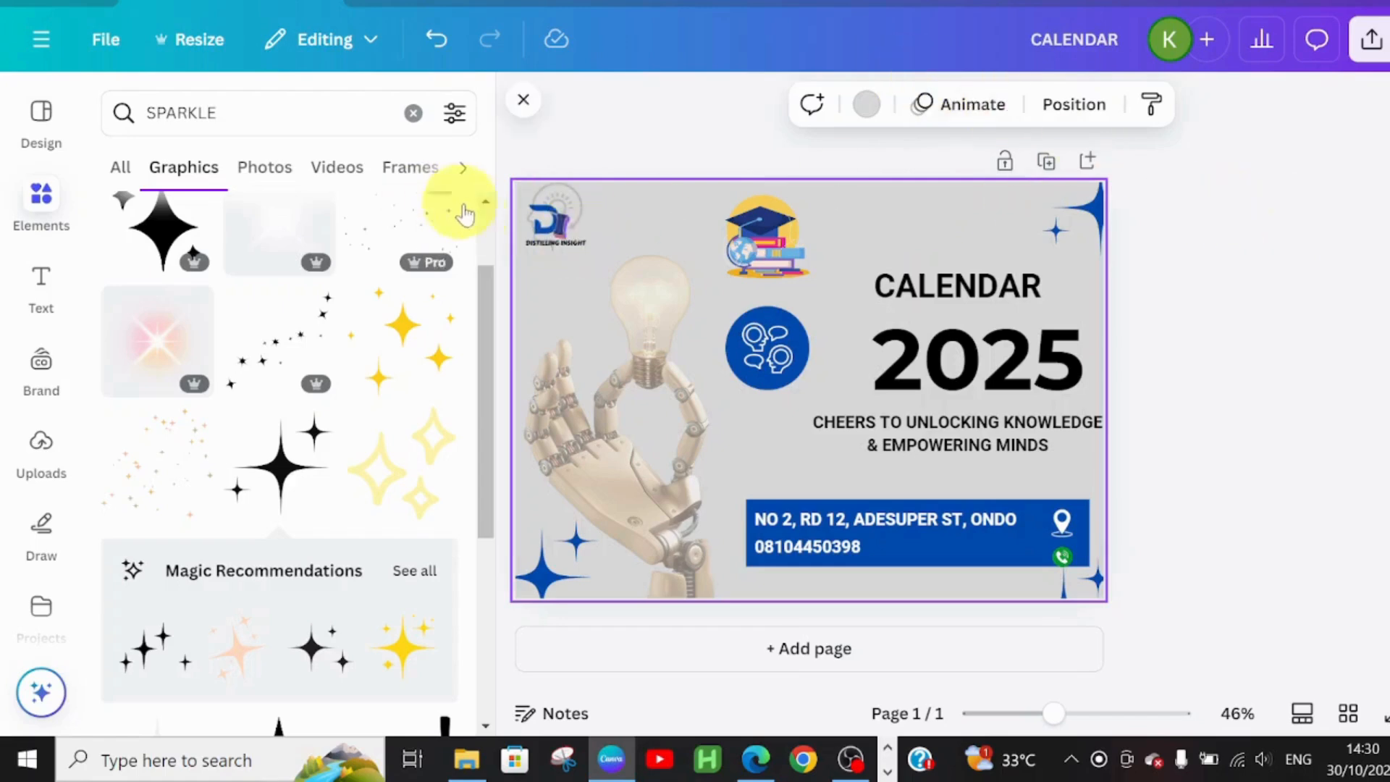
pyautogui.moveTo(481, 273); pyautogui.dragTo(480, 191)
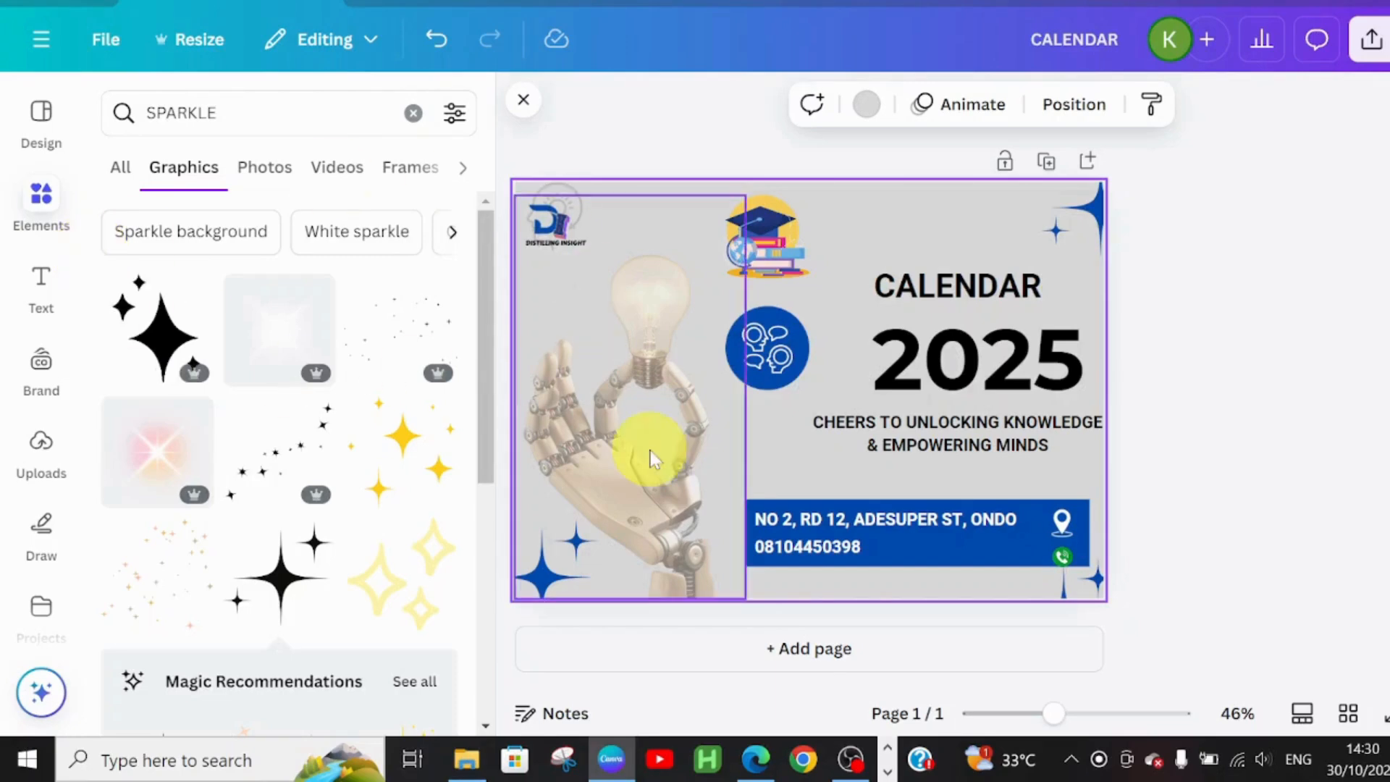
# Add a blank second page after the cover and show all table designs in Elements
pyautogui.click(793, 651)
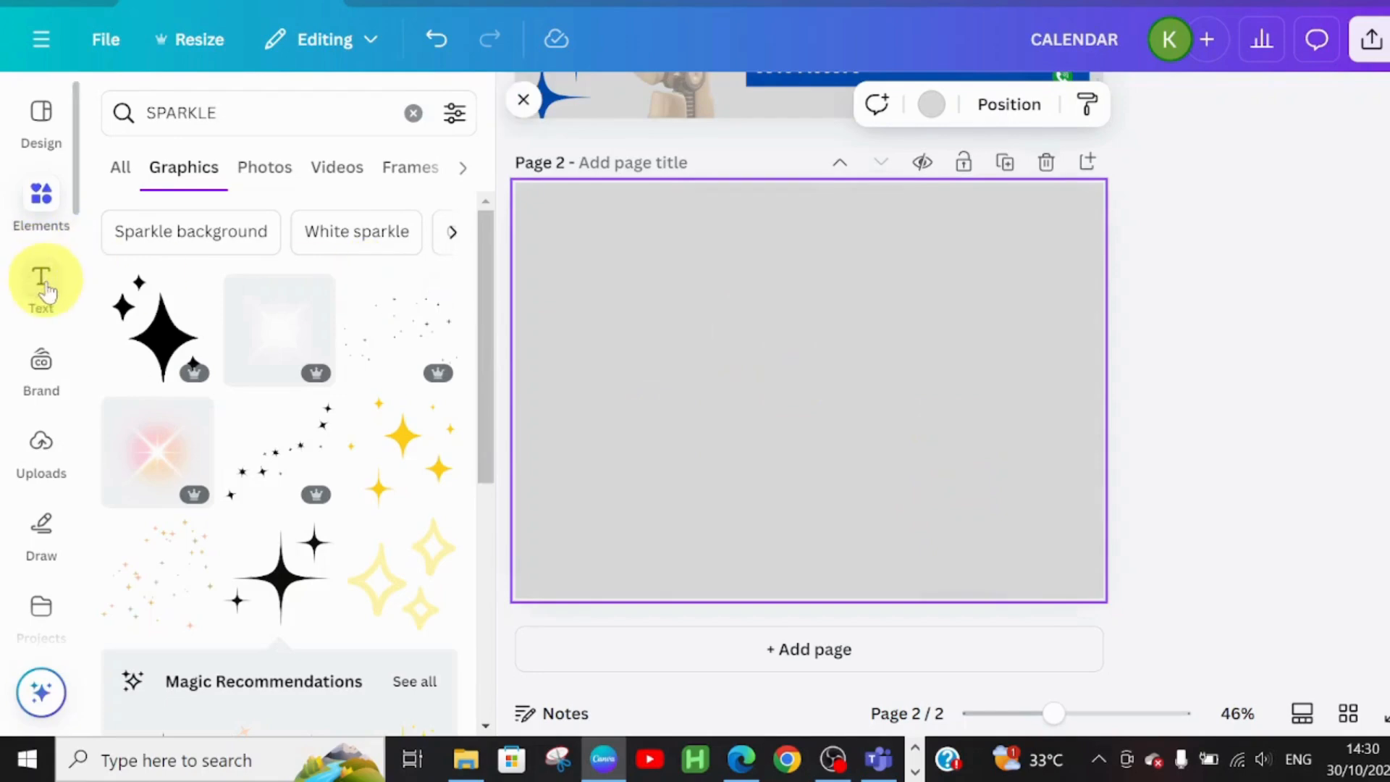
pyautogui.click(412, 114)
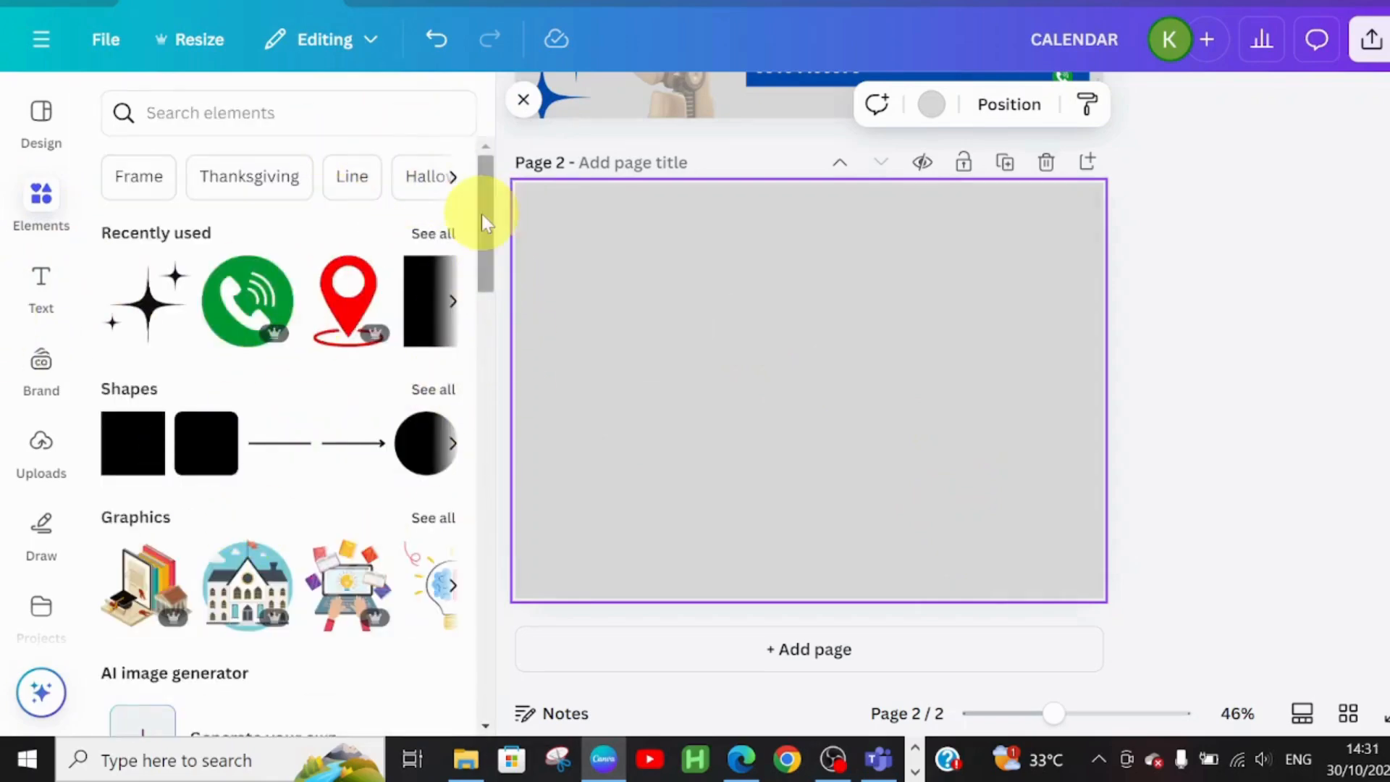
pyautogui.moveTo(481, 214); pyautogui.dragTo(520, 548)
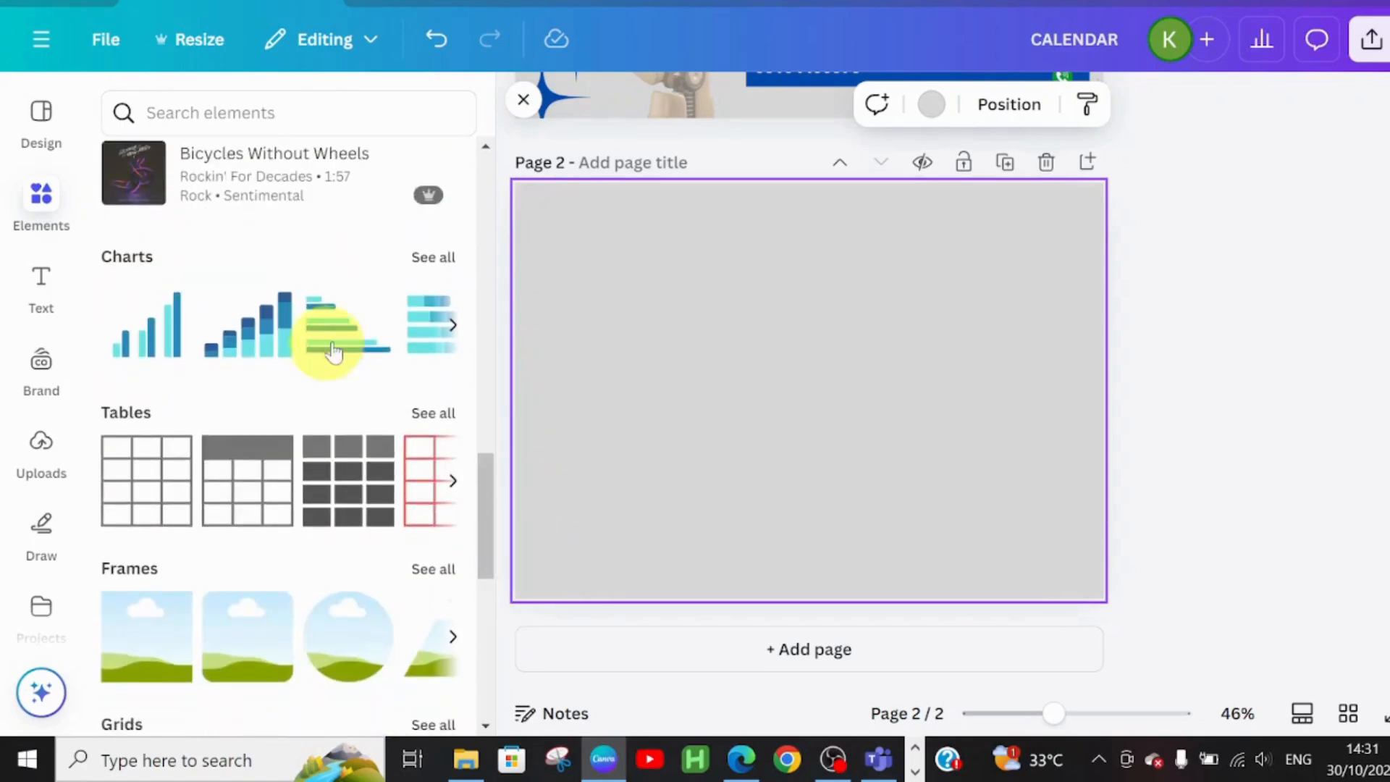
pyautogui.click(427, 413)
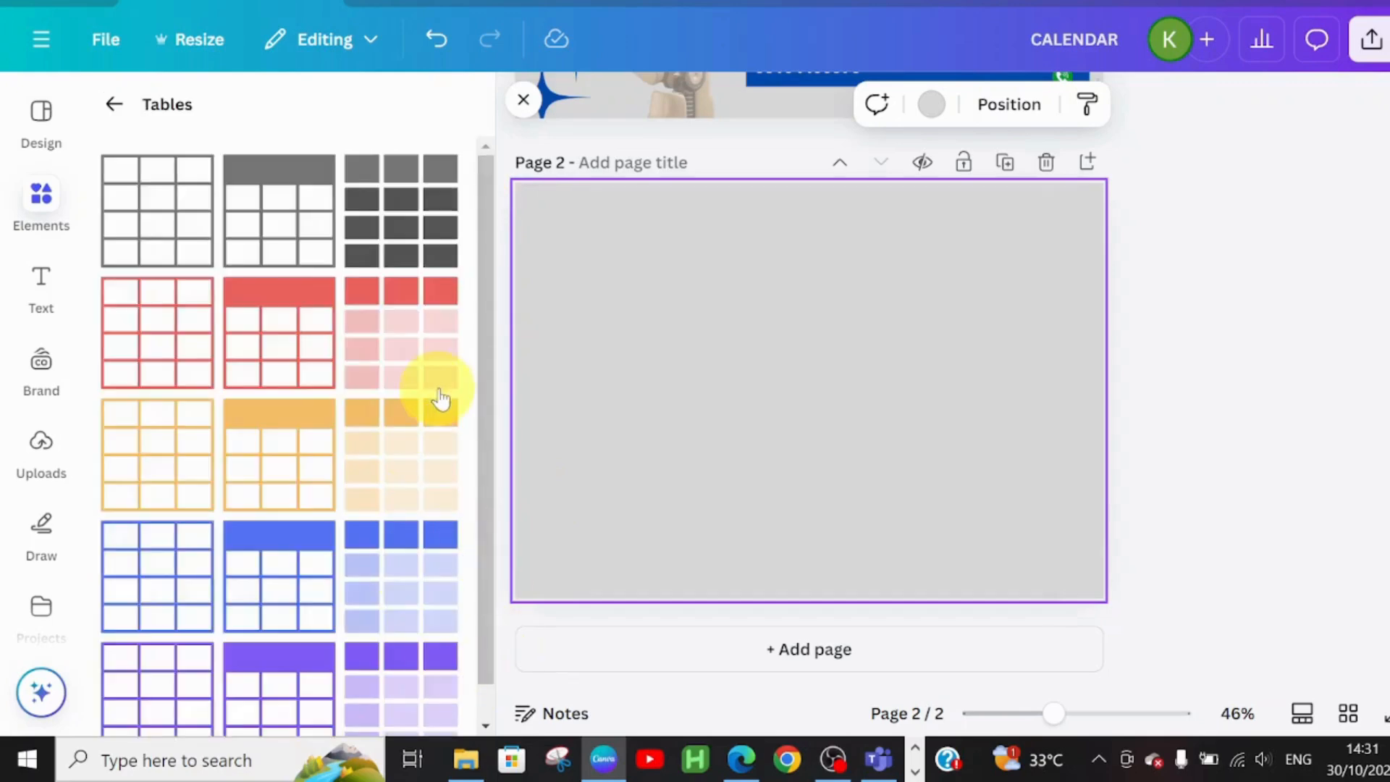
# Add the orange-header table to page 2, expand it to seven columns plus a row, and shift it right
pyautogui.click(266, 467)
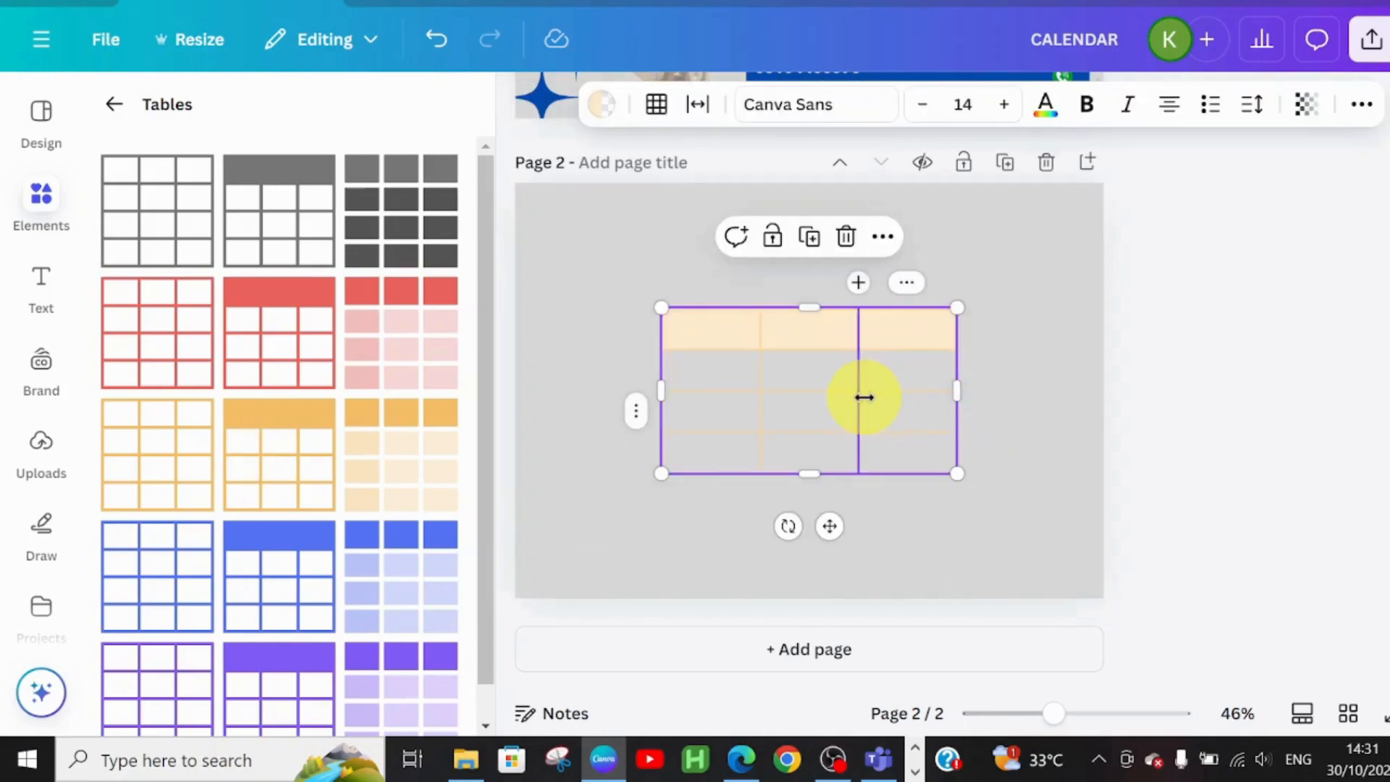
pyautogui.moveTo(831, 526); pyautogui.dragTo(889, 533)
pyautogui.moveTo(716, 312)
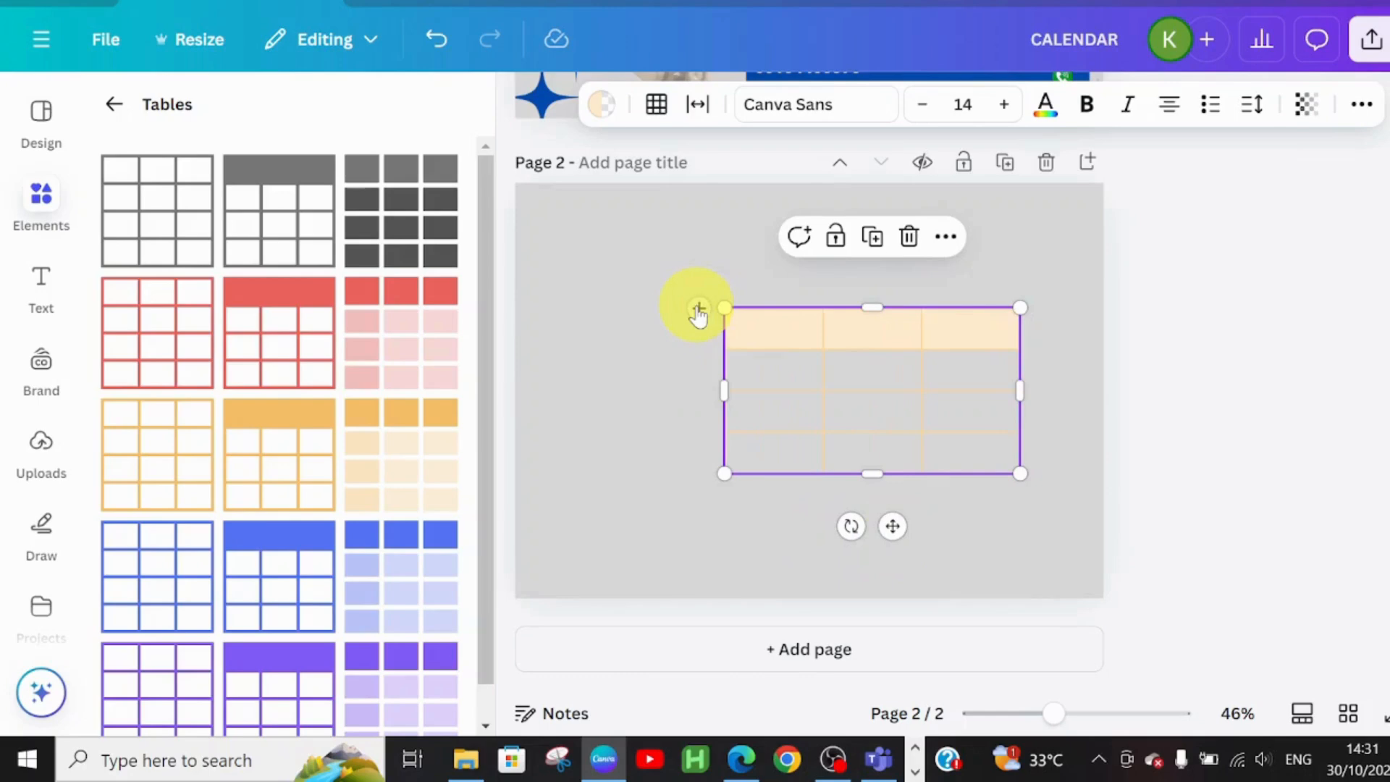
pyautogui.click(699, 310)
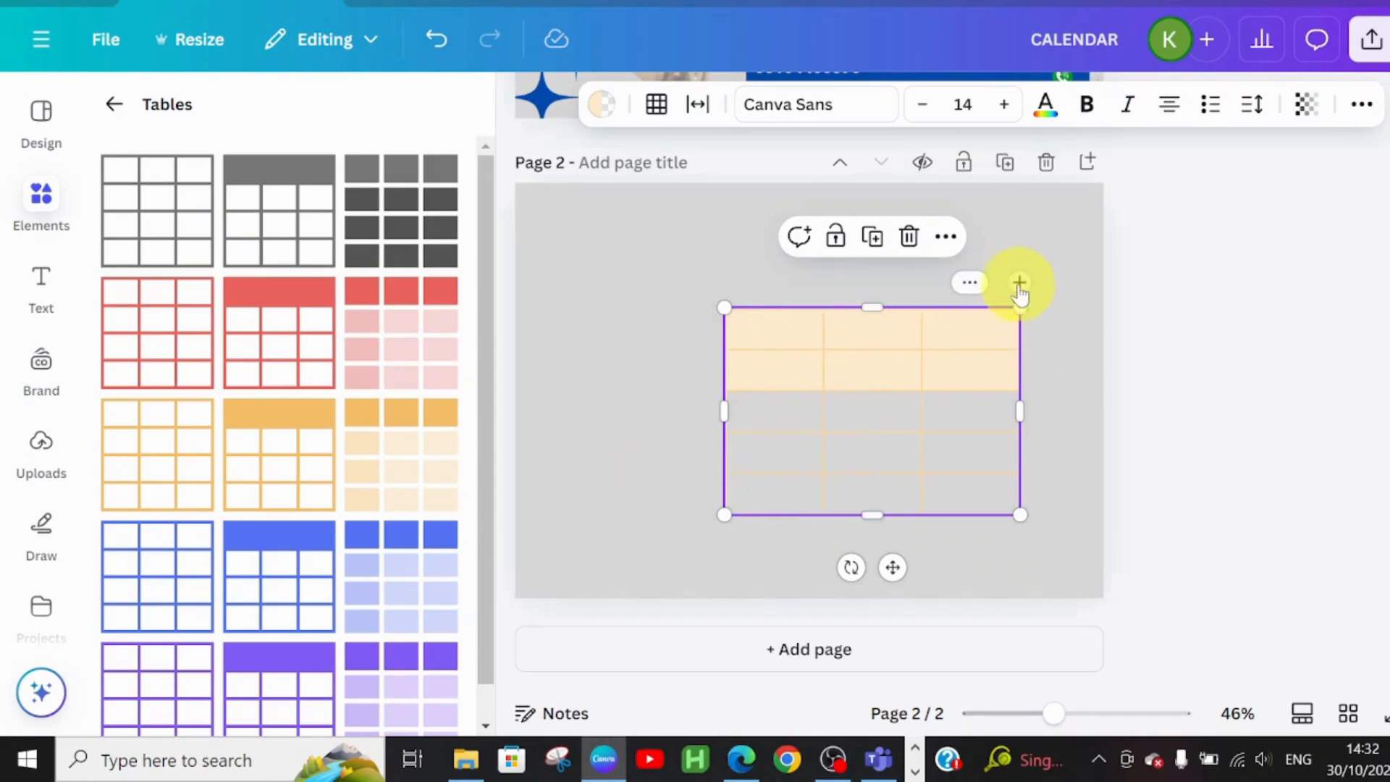
pyautogui.click(1018, 285)
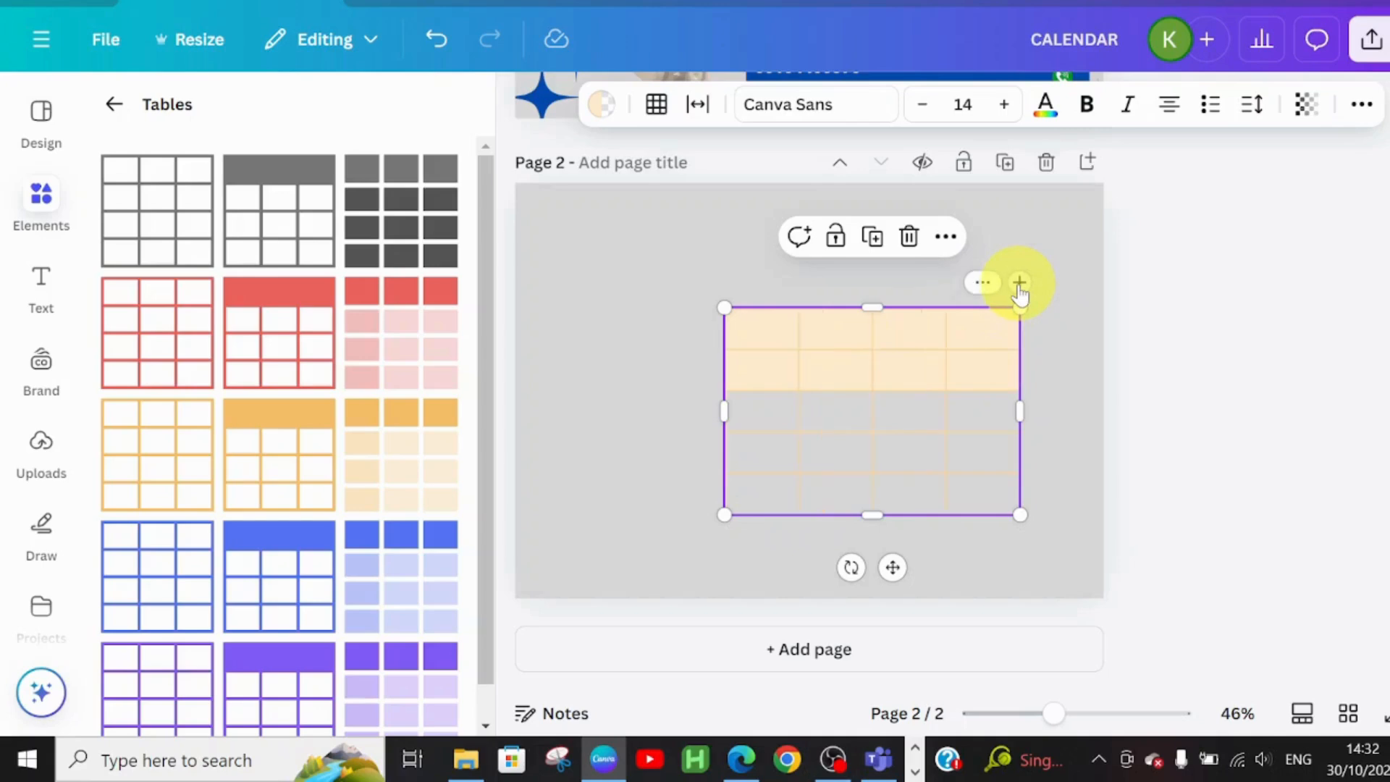
pyautogui.click(1020, 284)
pyautogui.click(1020, 285)
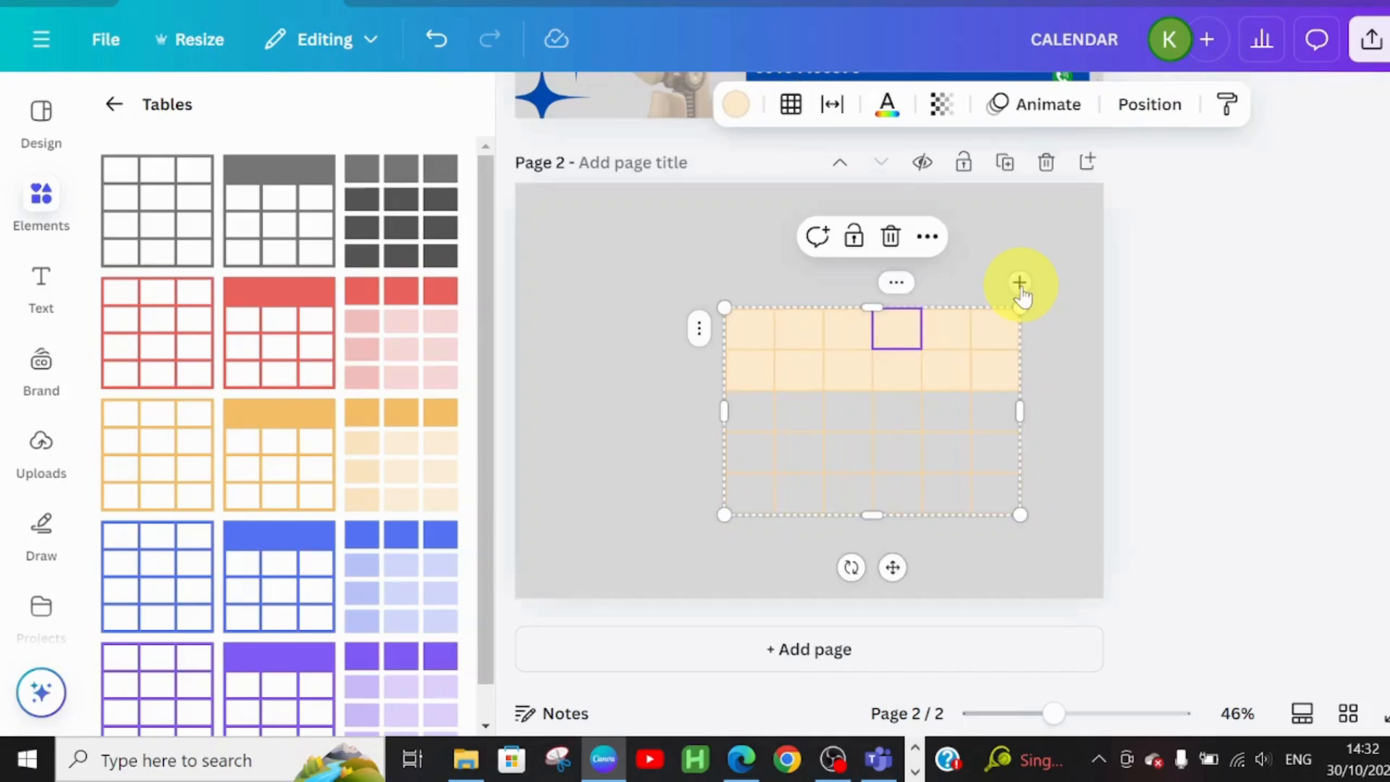
pyautogui.click(1019, 284)
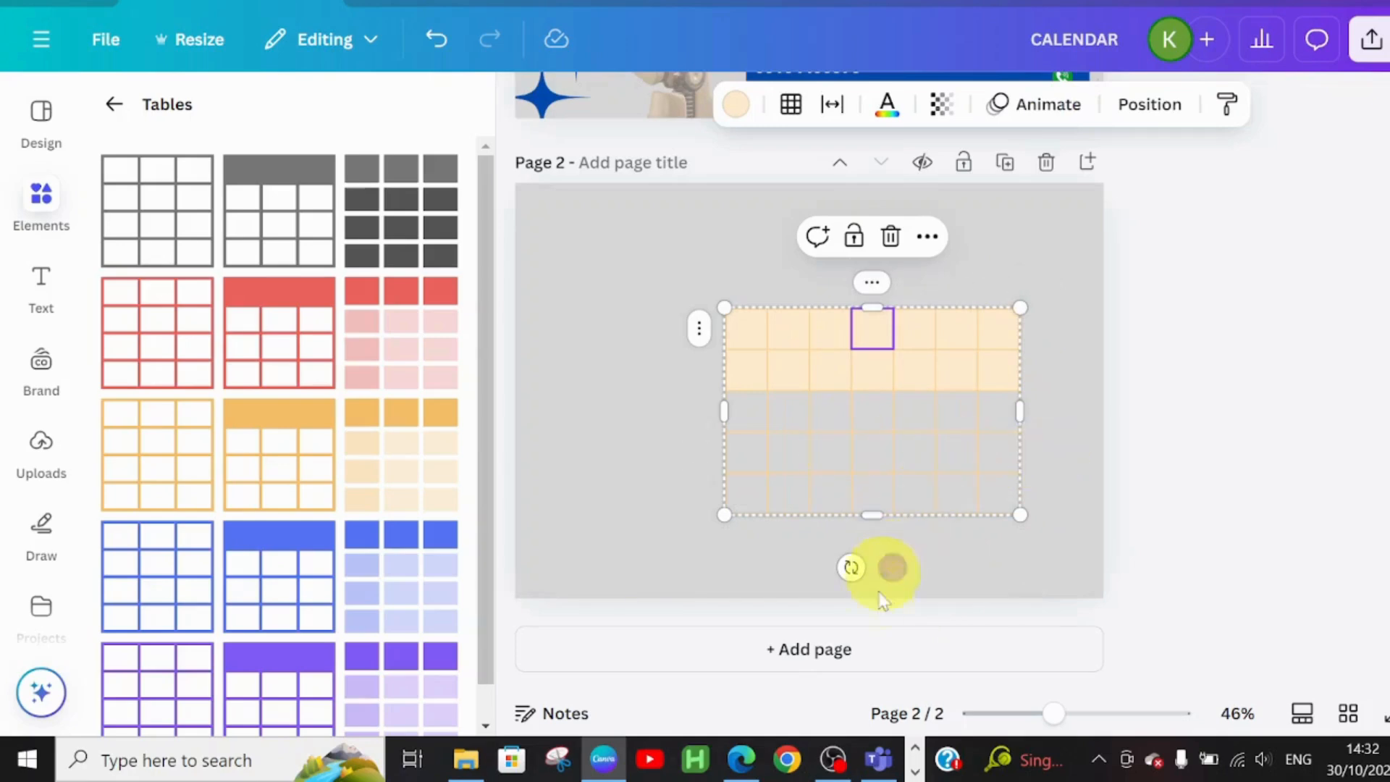
pyautogui.moveTo(894, 571); pyautogui.dragTo(920, 568)
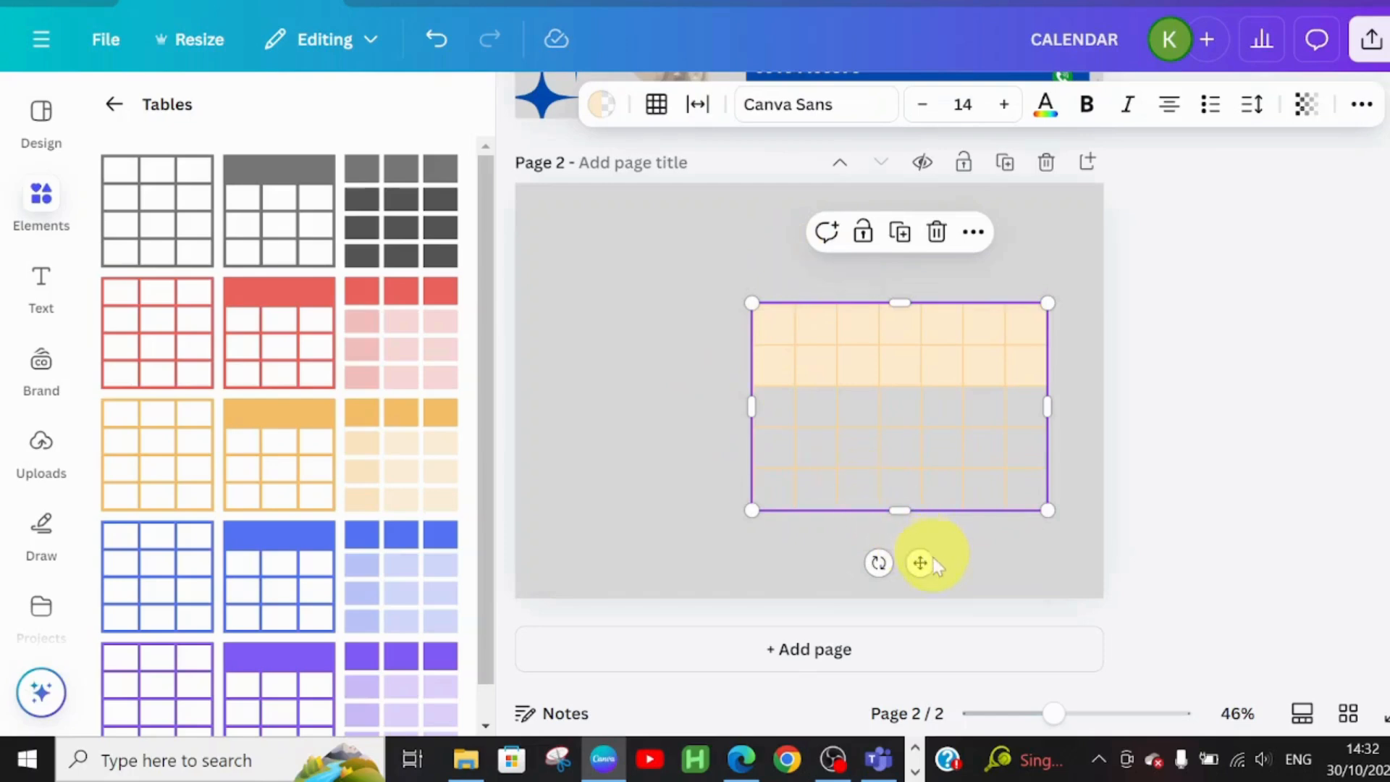
pyautogui.moveTo(919, 563); pyautogui.dragTo(934, 563)
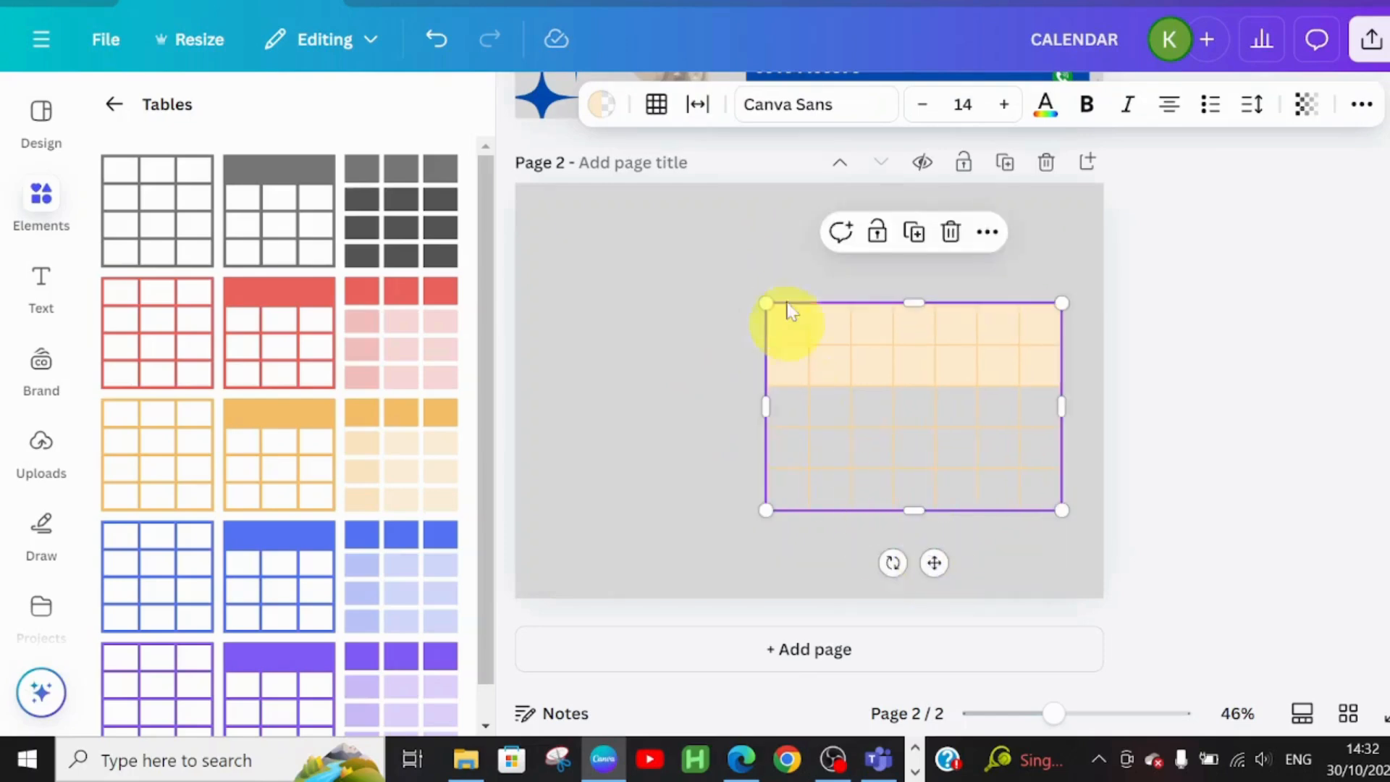
pyautogui.moveTo(801, 272)
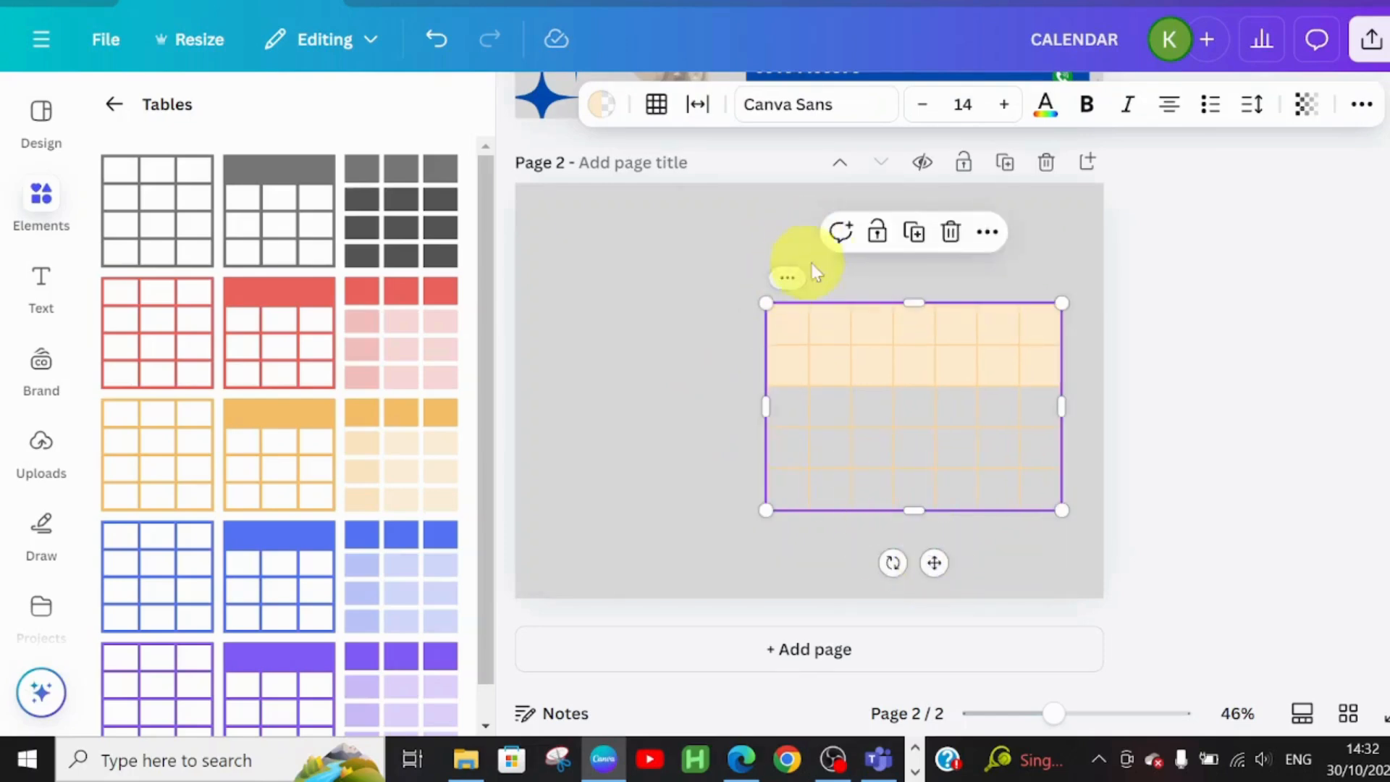
pyautogui.click(44, 288)
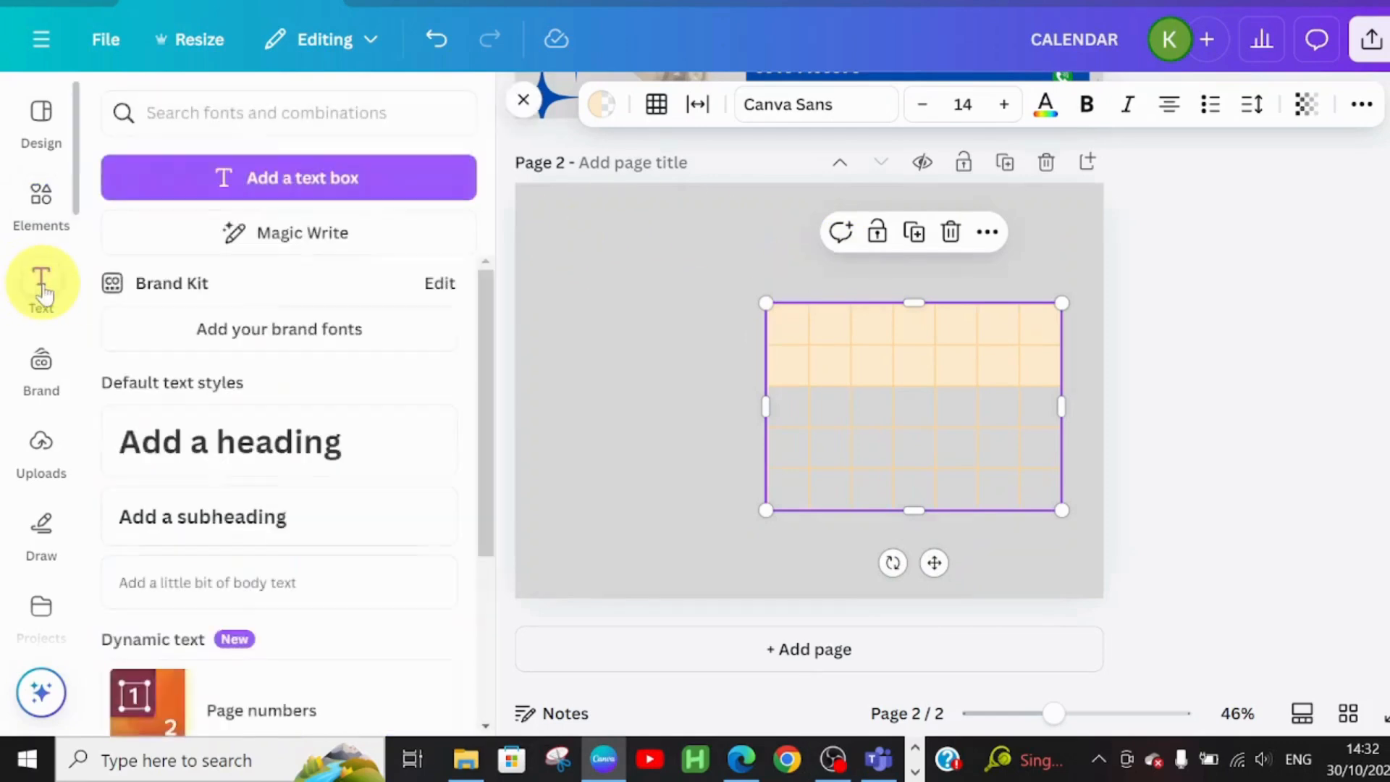
# Add a heading reading SUN above the table and narrow its text box
pyautogui.click(252, 471)
pyautogui.moveTo(922, 563); pyautogui.dragTo(933, 347)
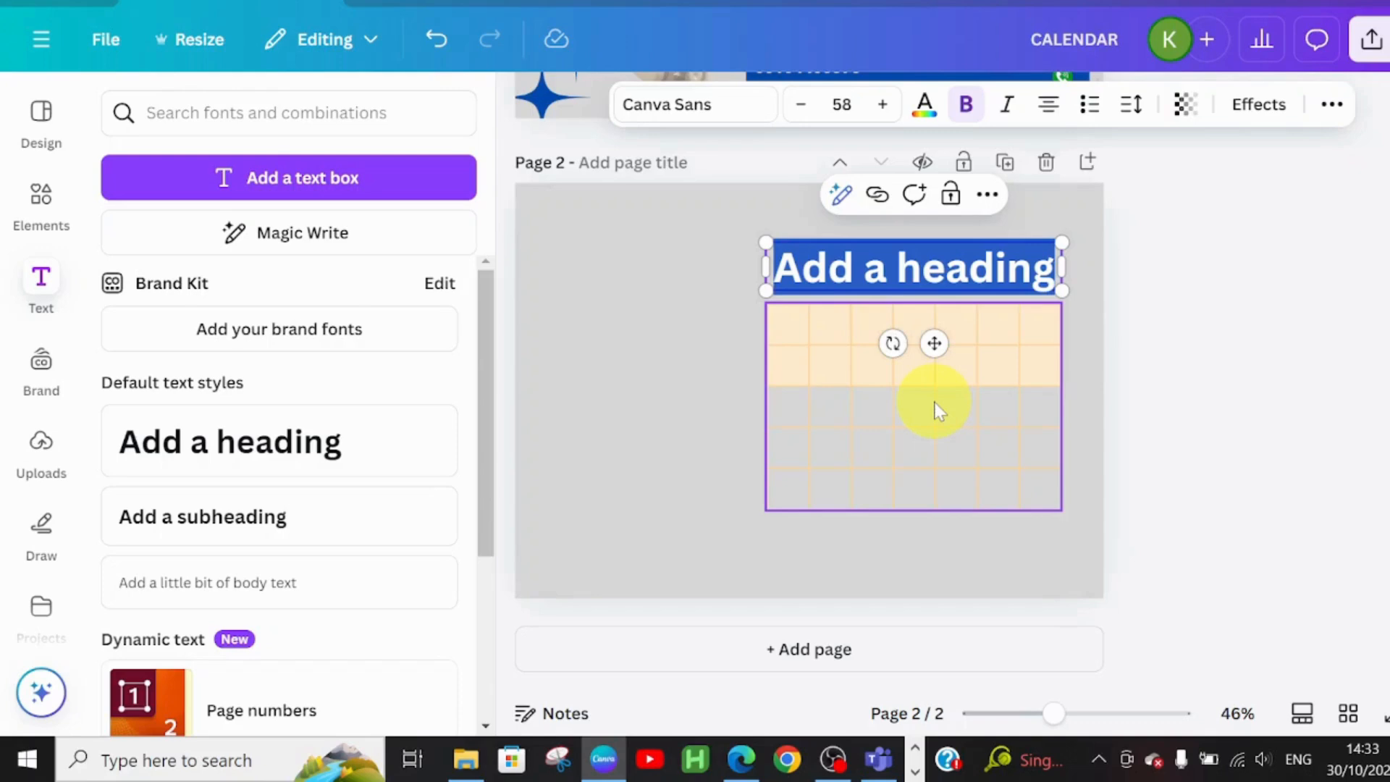
pyautogui.write('SU')
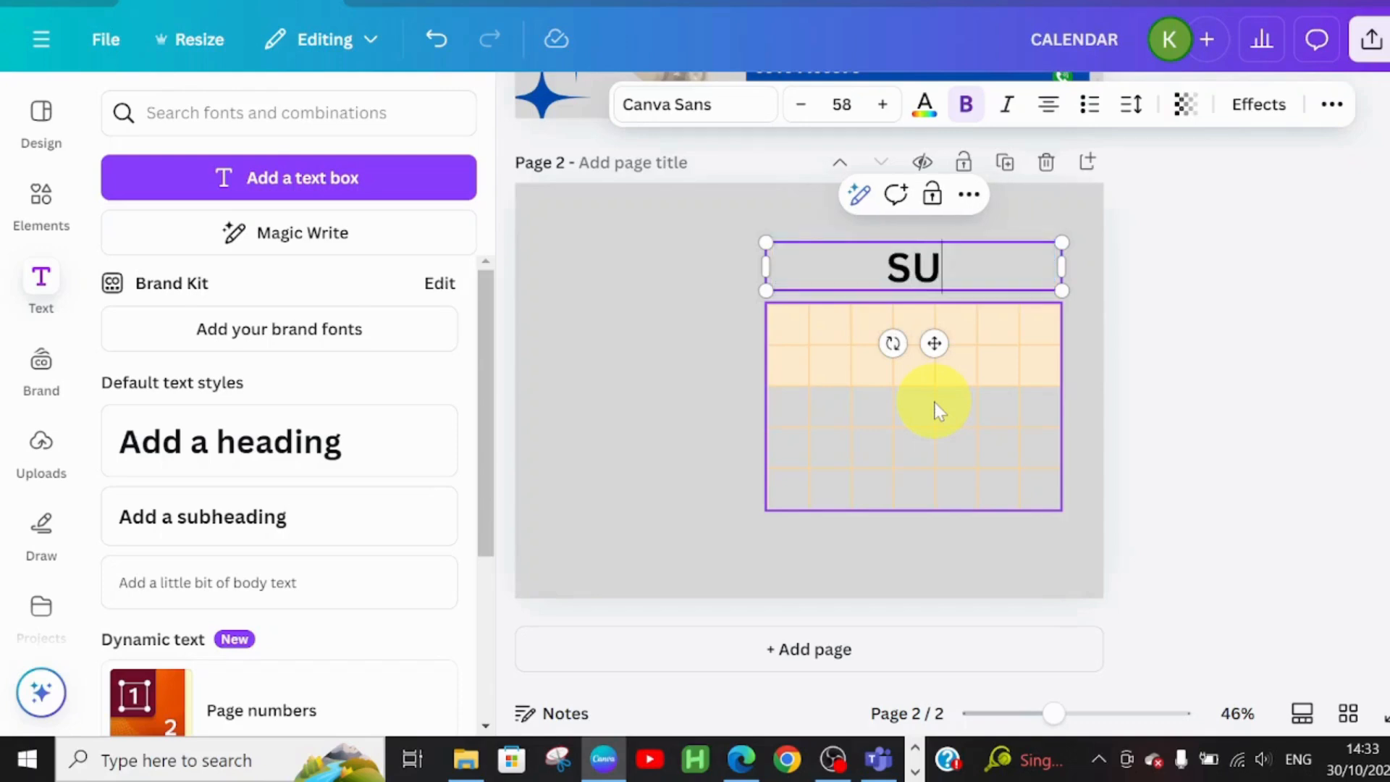
pyautogui.write('N')
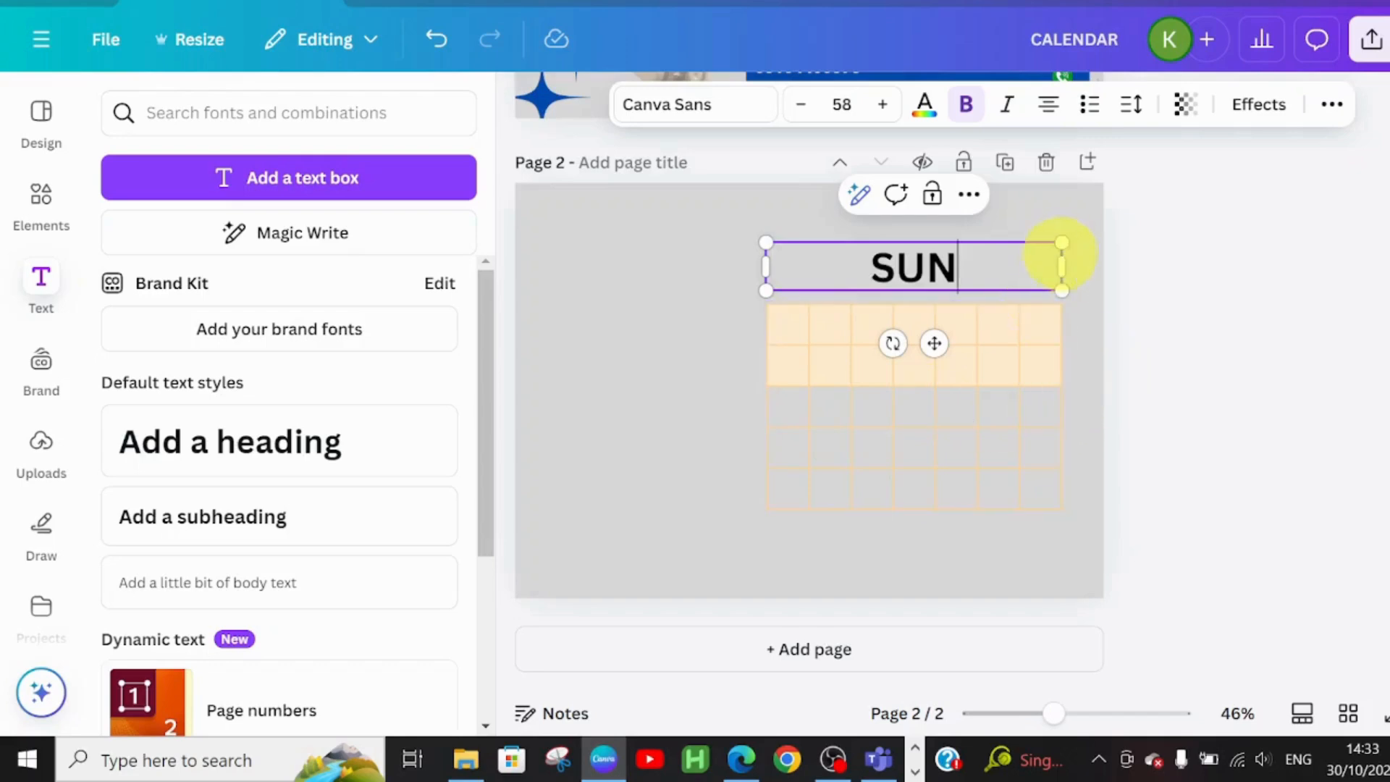
pyautogui.moveTo(1061, 267); pyautogui.dragTo(877, 255)
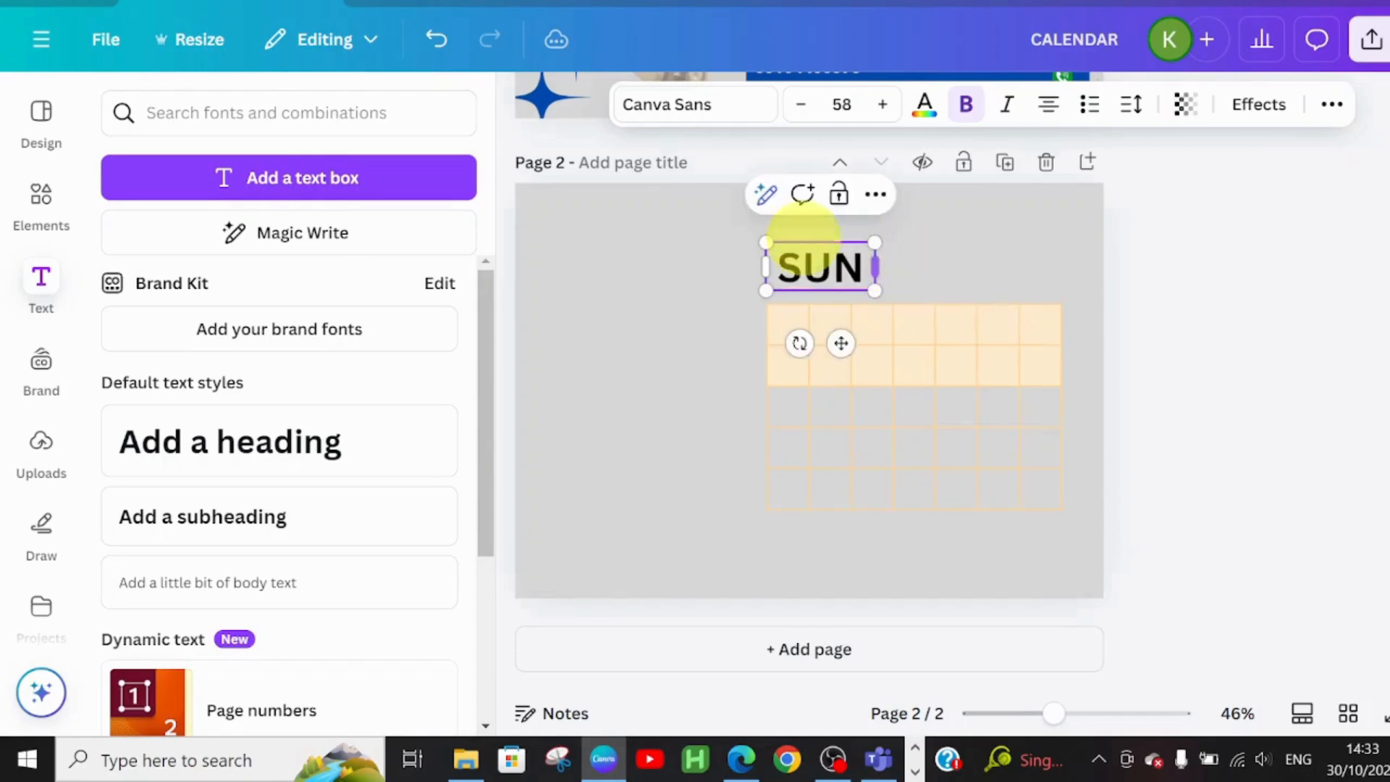
# Set SUN in Roboto at size 21 and place it just above the table's first column
pyautogui.click(675, 109)
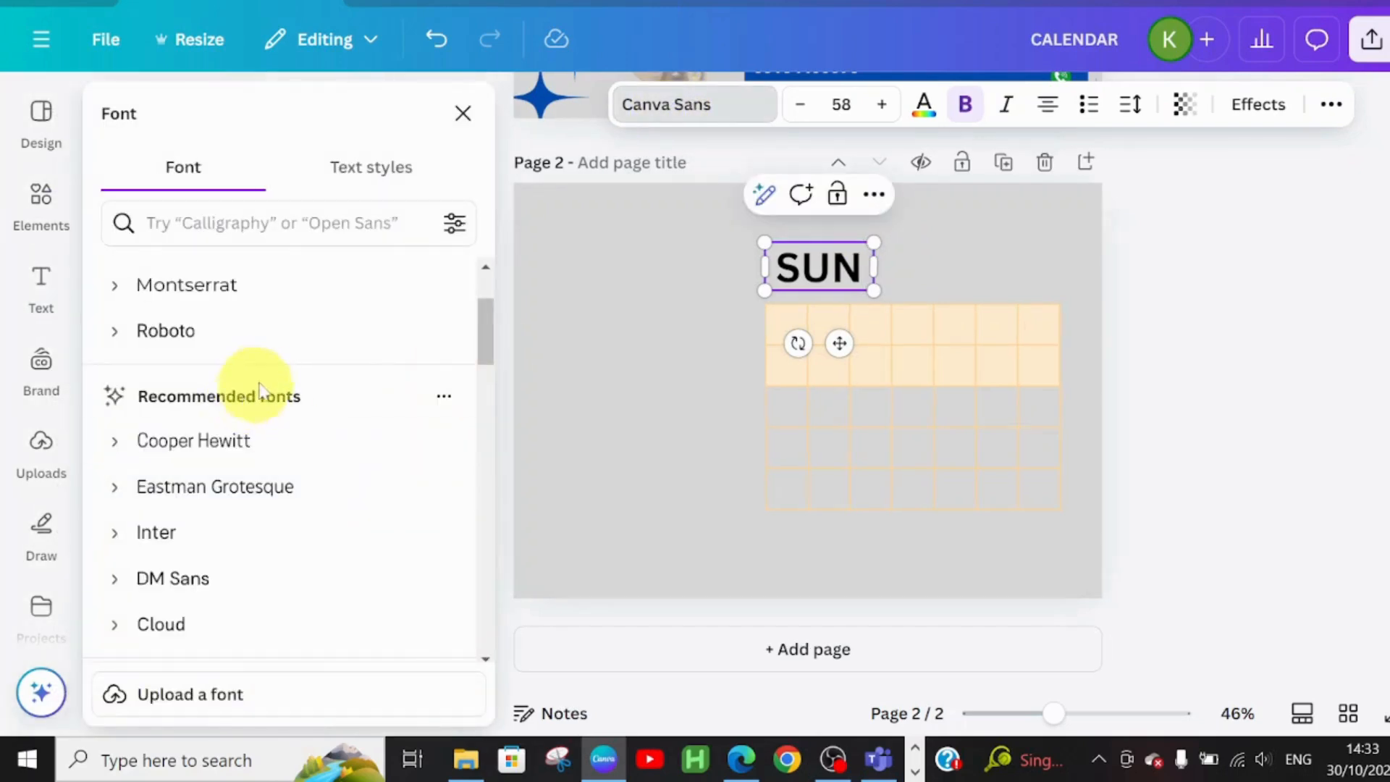
pyautogui.click(255, 334)
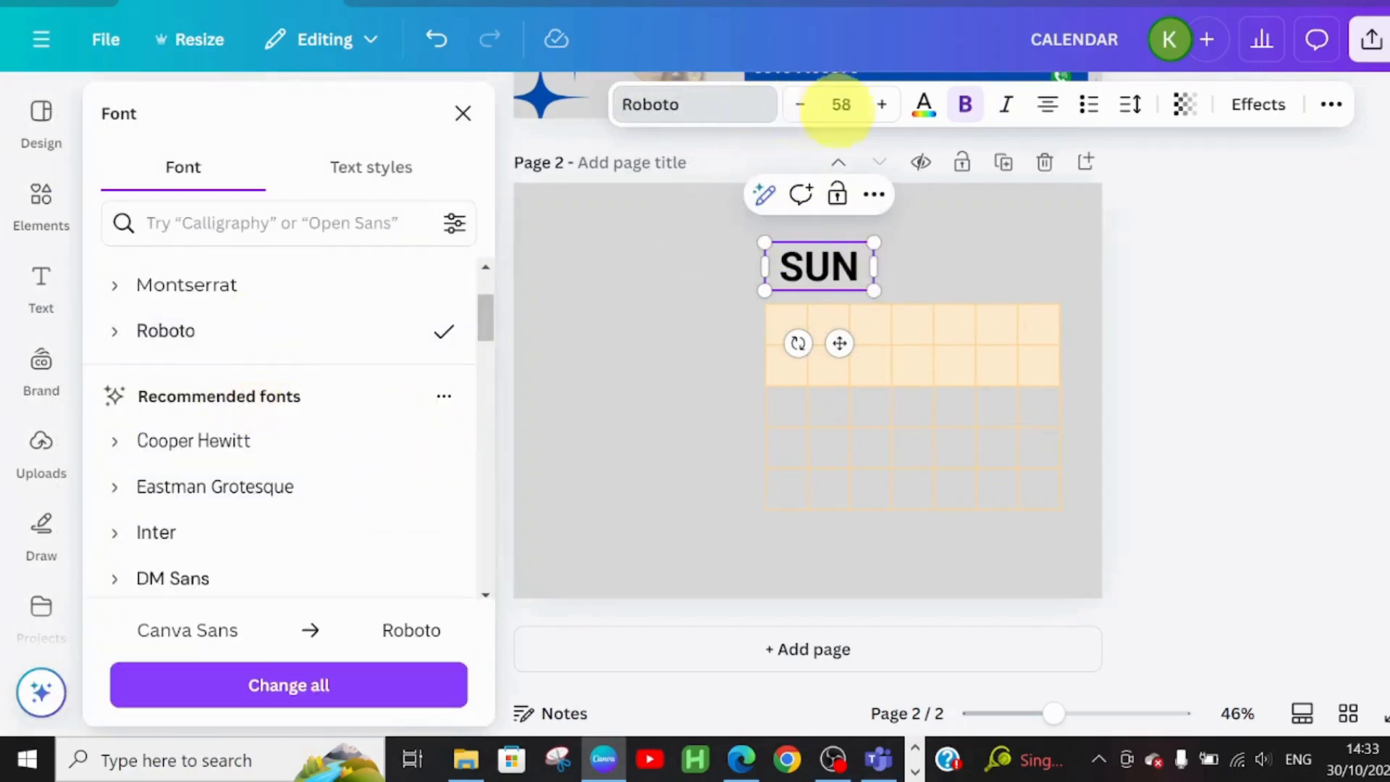
pyautogui.click(800, 105)
pyautogui.click(800, 105)
pyautogui.click(800, 105)
pyautogui.click(800, 105)
pyautogui.click(800, 105)
pyautogui.click(800, 105)
pyautogui.click(800, 105)
pyautogui.click(800, 105)
pyautogui.click(800, 105)
pyautogui.click(800, 105)
pyautogui.click(800, 105)
pyautogui.click(800, 105)
pyautogui.click(800, 105)
pyautogui.click(800, 105)
pyautogui.doubleClick(800, 105)
pyautogui.doubleClick(800, 105)
pyautogui.doubleClick(800, 105)
pyautogui.doubleClick(800, 105)
pyautogui.doubleClick(800, 105)
pyautogui.click(800, 105)
pyautogui.doubleClick(800, 105)
pyautogui.click(800, 105)
pyautogui.doubleClick(800, 105)
pyautogui.click(800, 104)
pyautogui.click(800, 105)
pyautogui.click(800, 105)
pyautogui.click(800, 105)
pyautogui.click(800, 105)
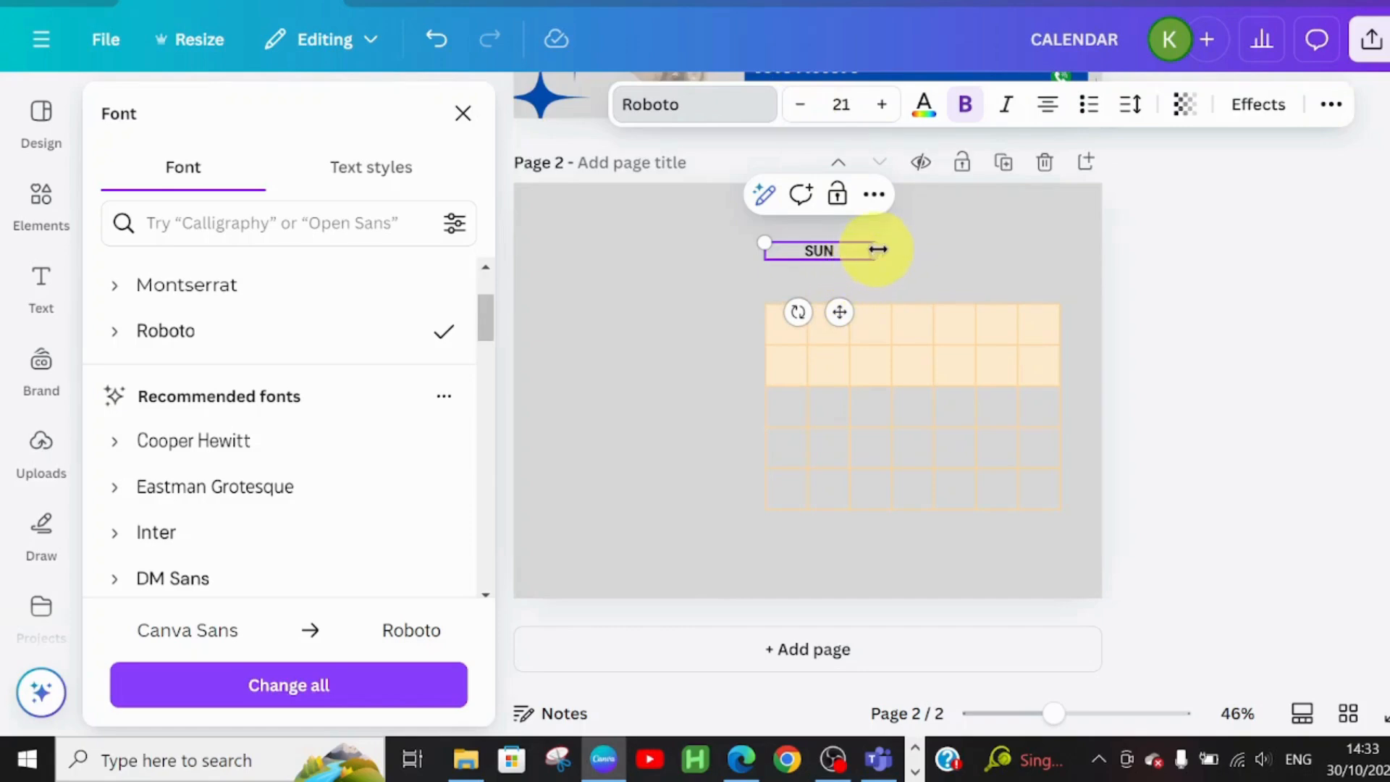
pyautogui.moveTo(868, 248); pyautogui.dragTo(808, 250)
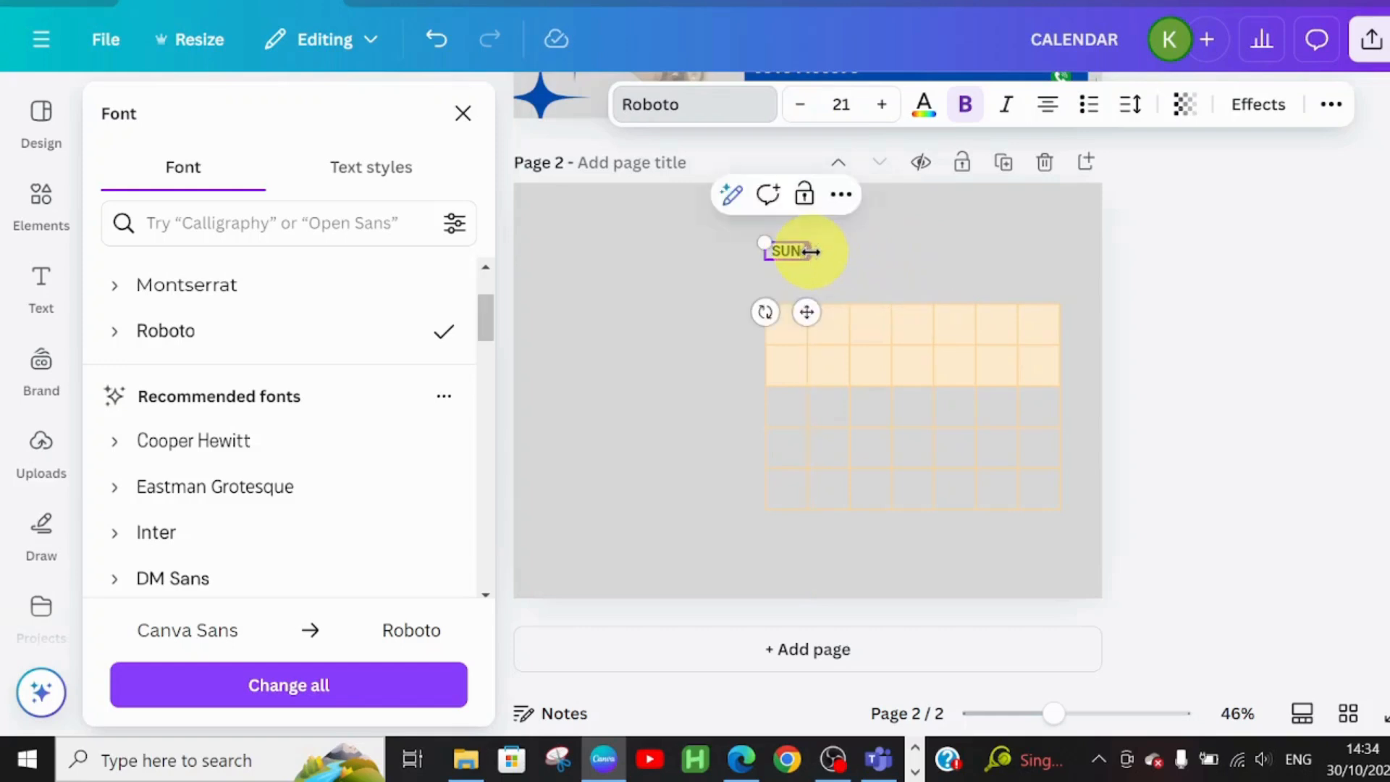
pyautogui.moveTo(806, 311)
pyautogui.mouseDown()
pyautogui.moveTo(801, 328)
pyautogui.moveTo(816, 338)
pyautogui.moveTo(803, 338)
pyautogui.mouseUp()
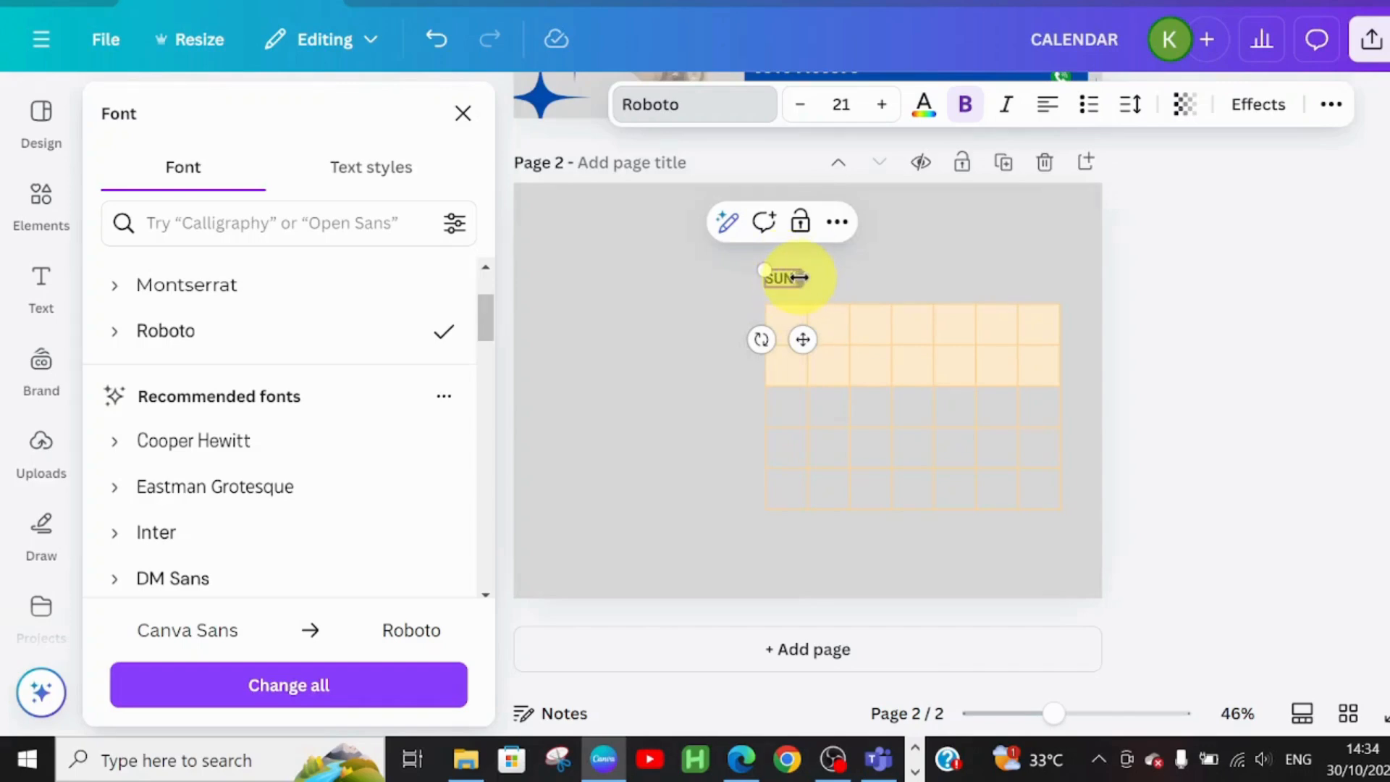
pyautogui.click(858, 286)
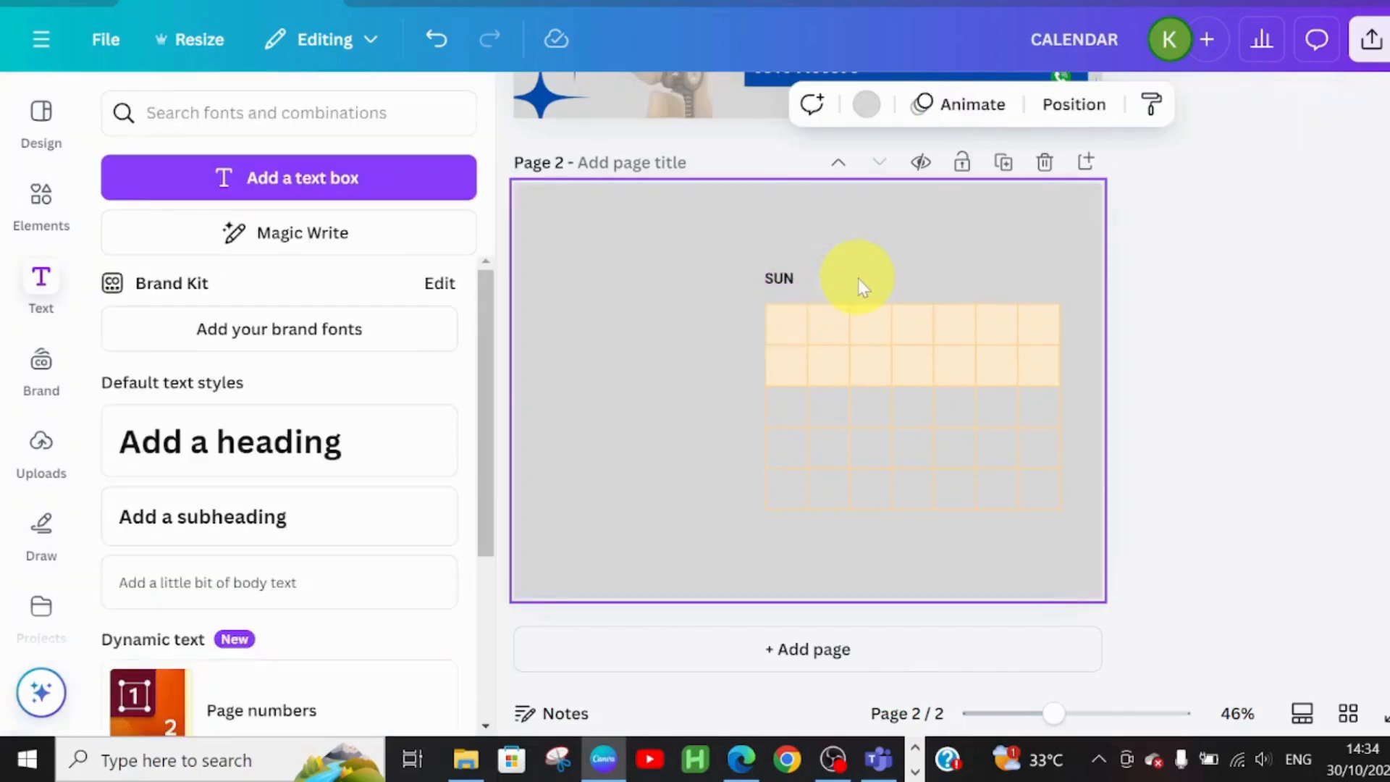
# Copy the SUN label across the top of the grid into a row of seven headings
pyautogui.click(786, 289)
pyautogui.moveTo(786, 290); pyautogui.dragTo(787, 289)
pyautogui.moveTo(809, 347); pyautogui.dragTo(846, 337)
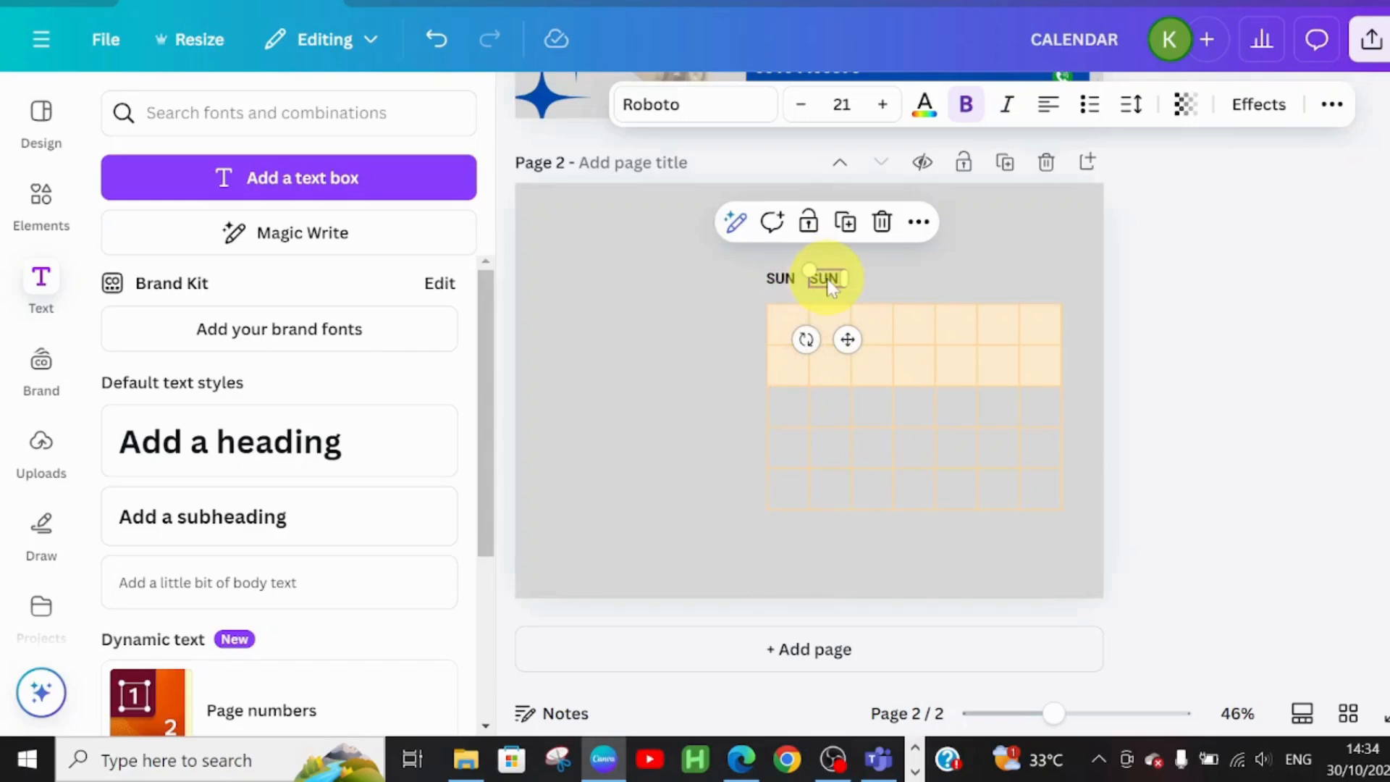
pyautogui.hotkey('ctrl', 'd')
pyautogui.hotkey('ctrl', 'd')
pyautogui.hotkey('ctrl', 'd')
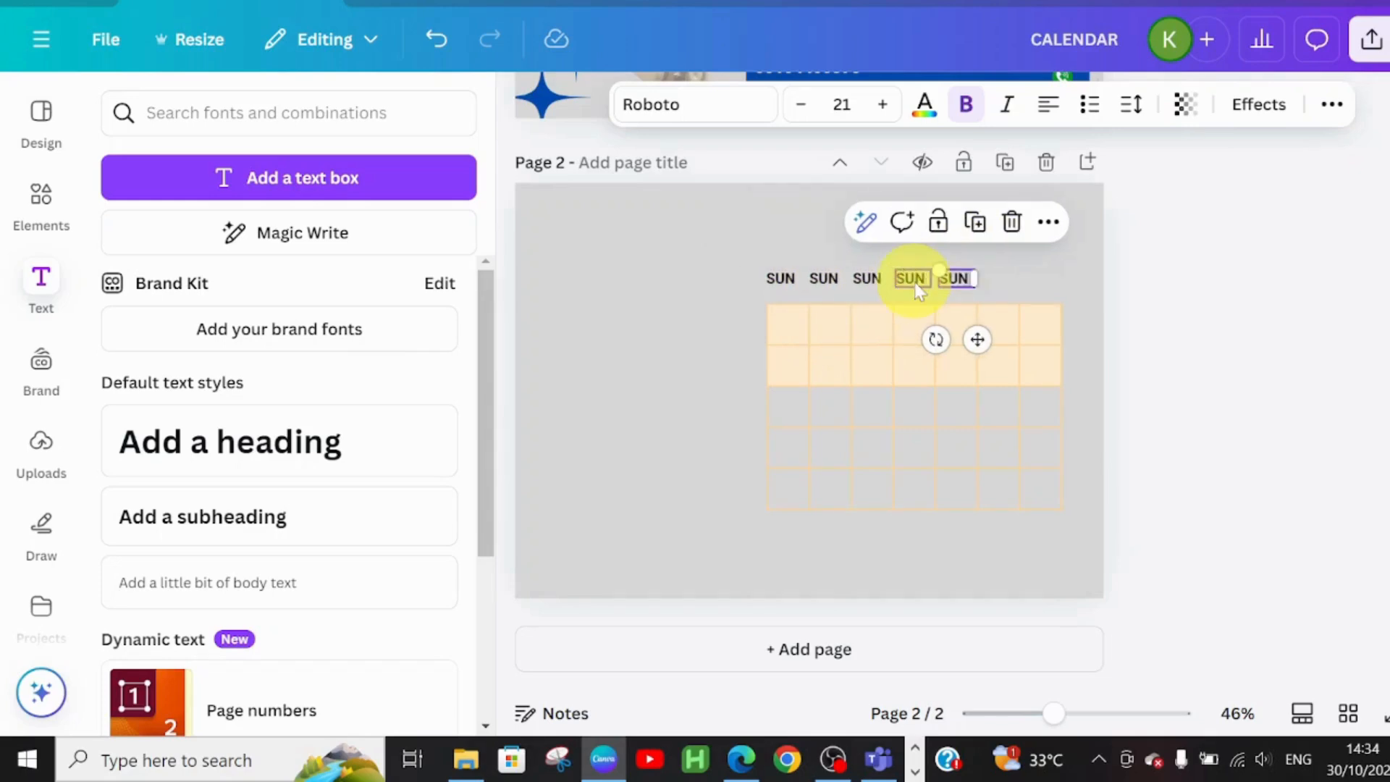
pyautogui.hotkey('ctrl', 'd')
pyautogui.hotkey('ctrl', 'd')
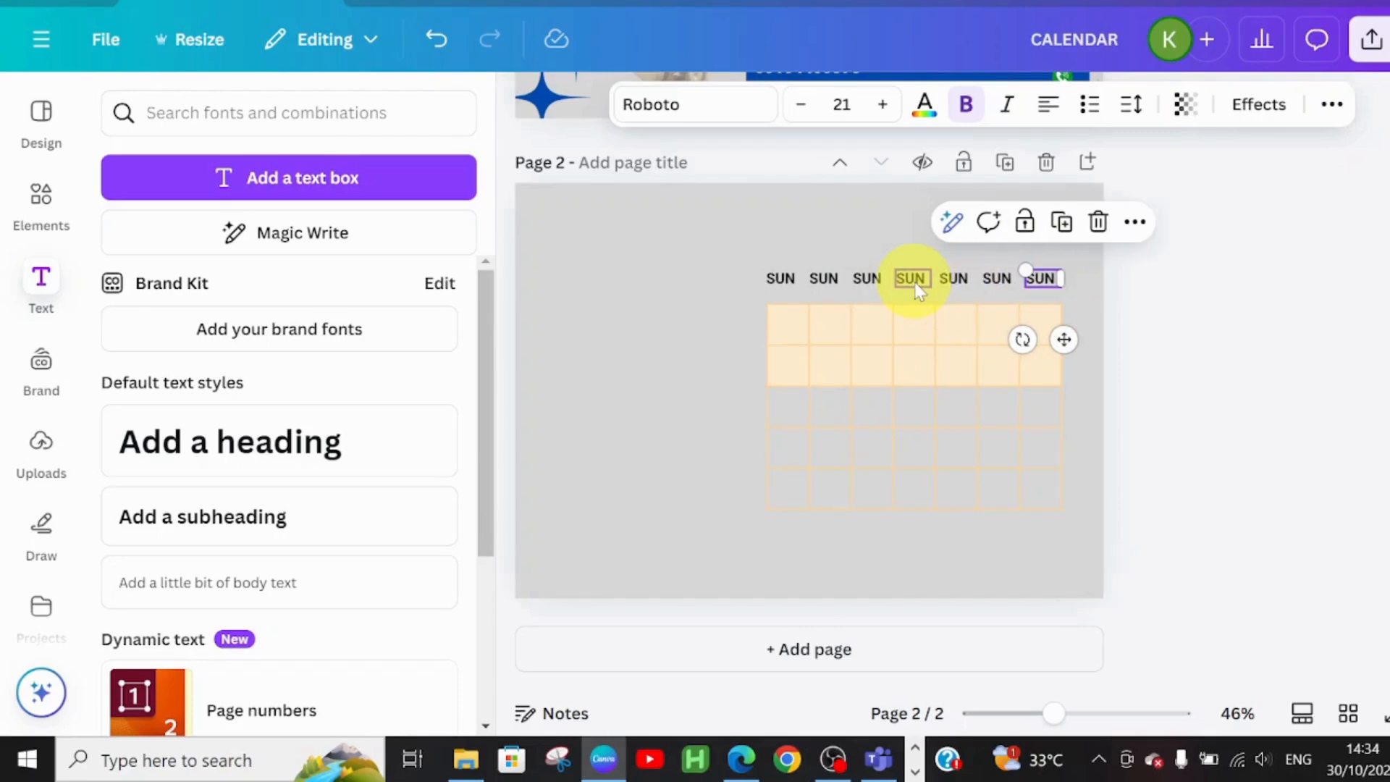
# Retype the second to fourth headings as MON, TUE and WED
pyautogui.click(821, 282)
pyautogui.click(817, 279)
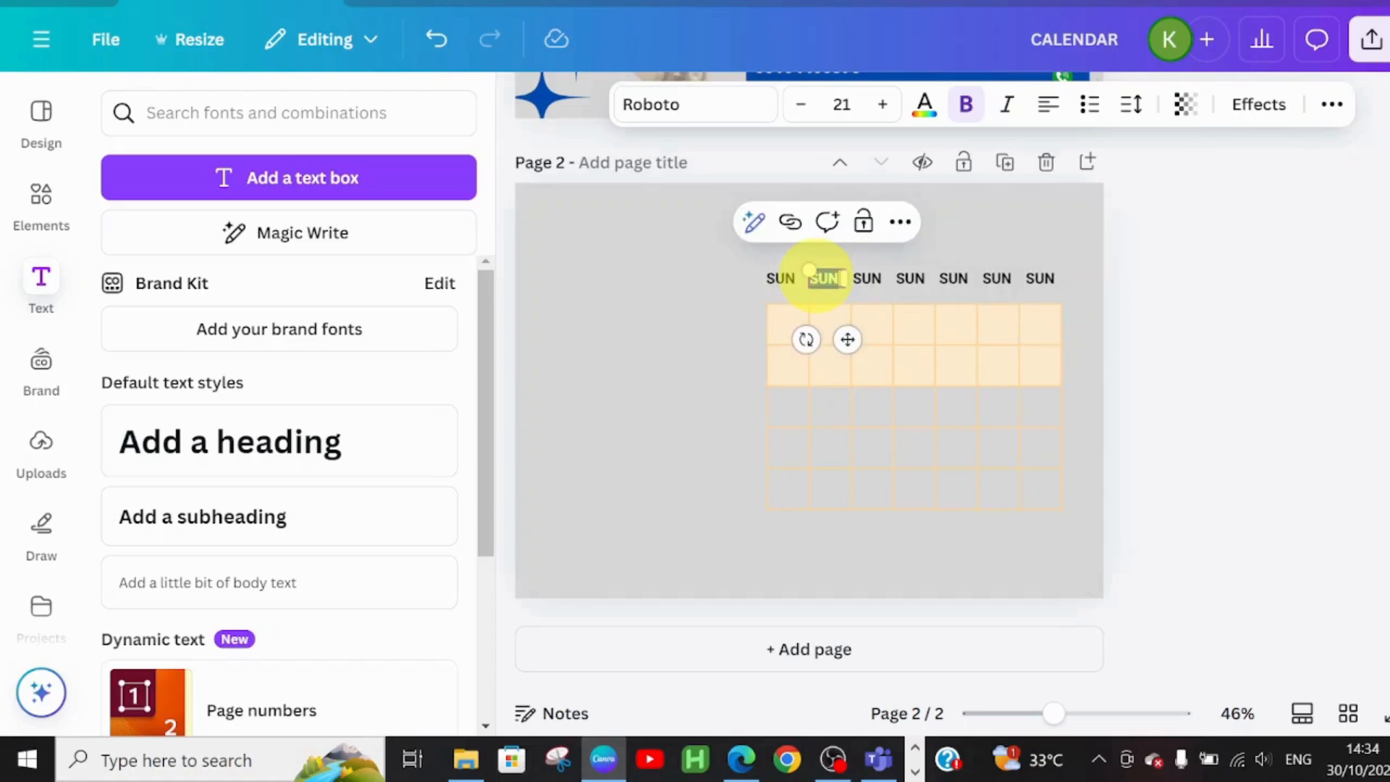
pyautogui.write('MON')
pyautogui.doubleClick(869, 276)
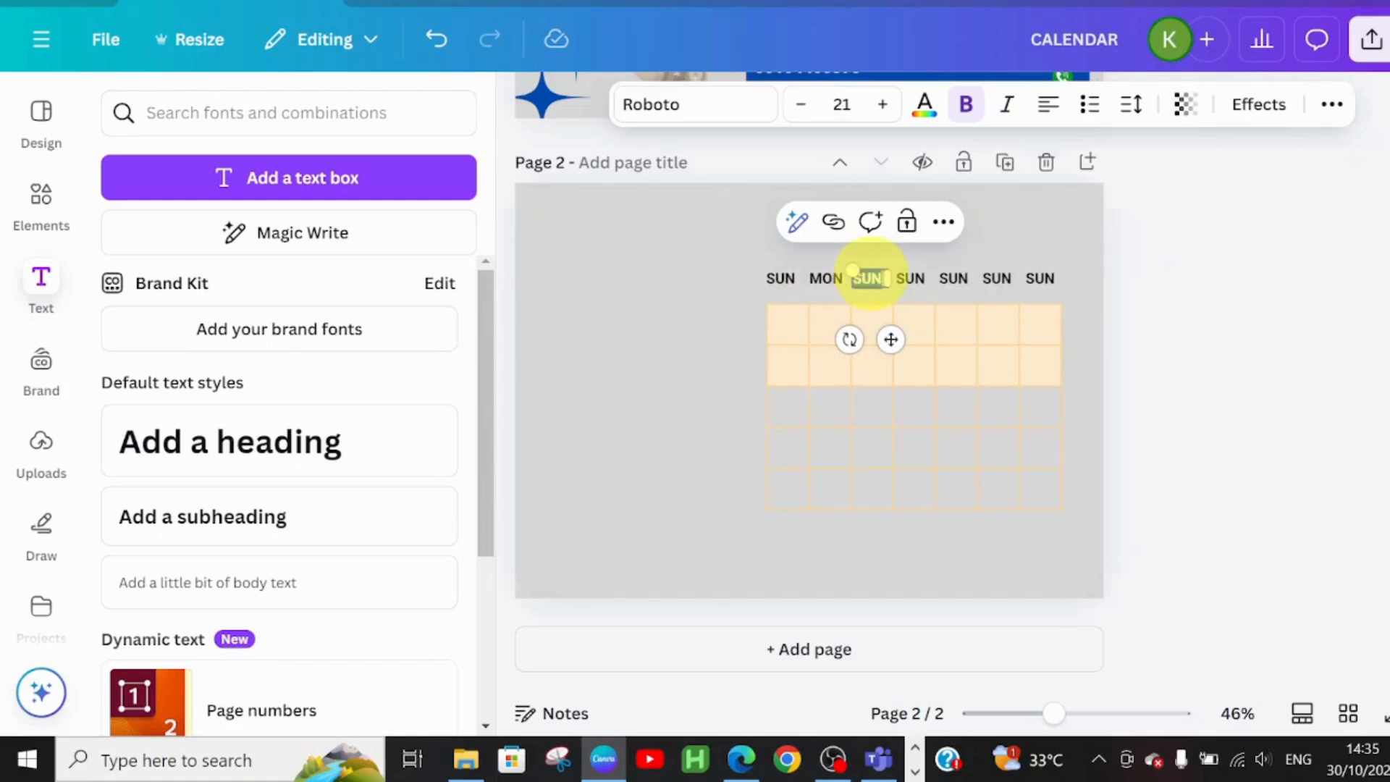
pyautogui.press('BackSpace')
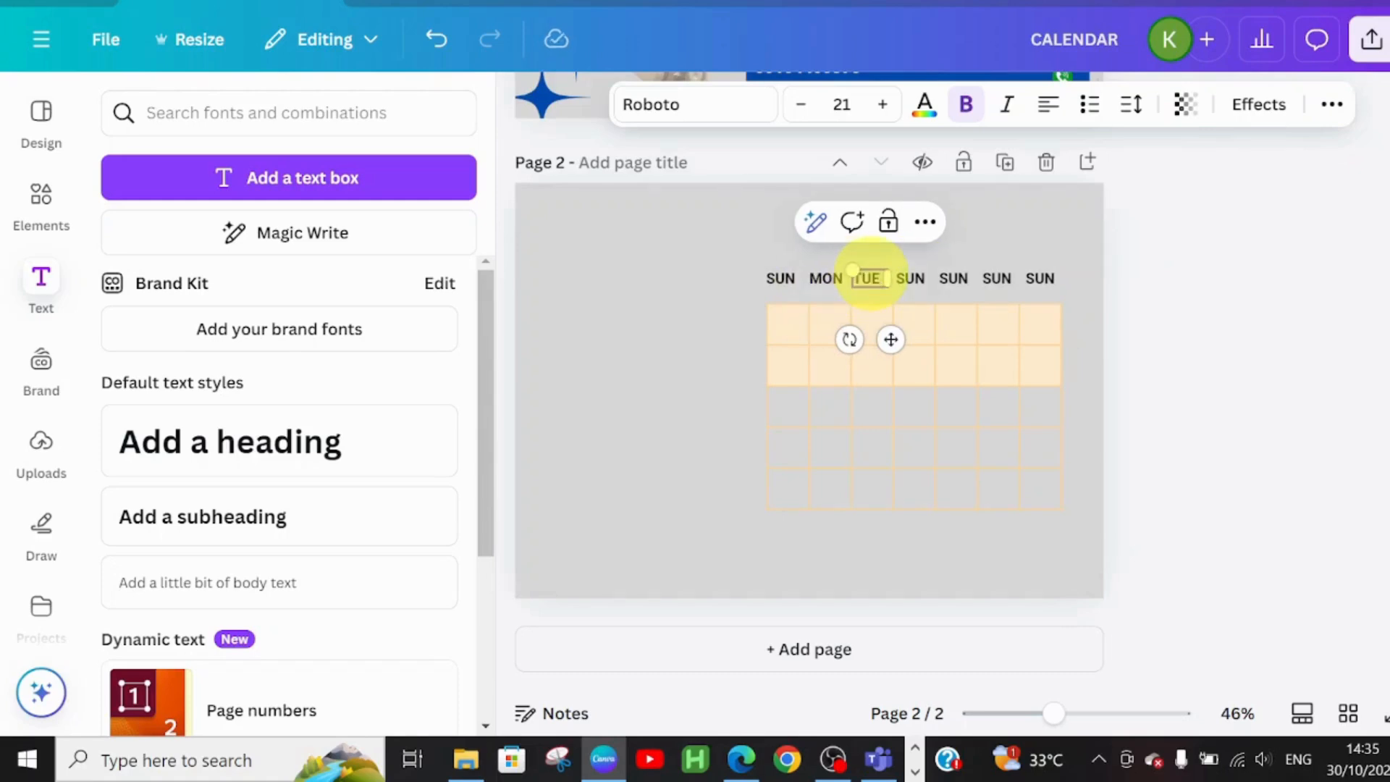
pyautogui.doubleClick(898, 273)
pyautogui.write('WED')
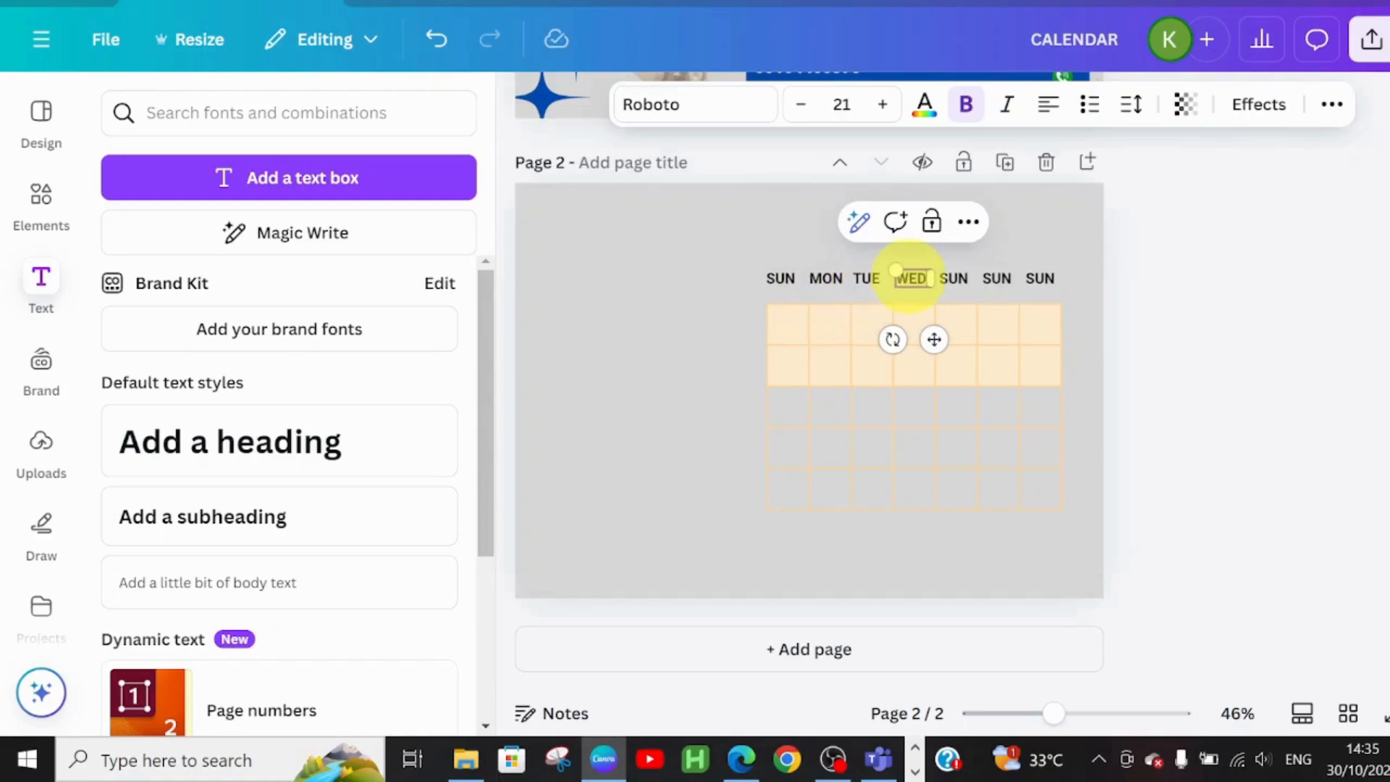
# Retype the fifth to seventh headings as THUR, FRI and SAT
pyautogui.doubleClick(956, 281)
pyautogui.write('THUR')
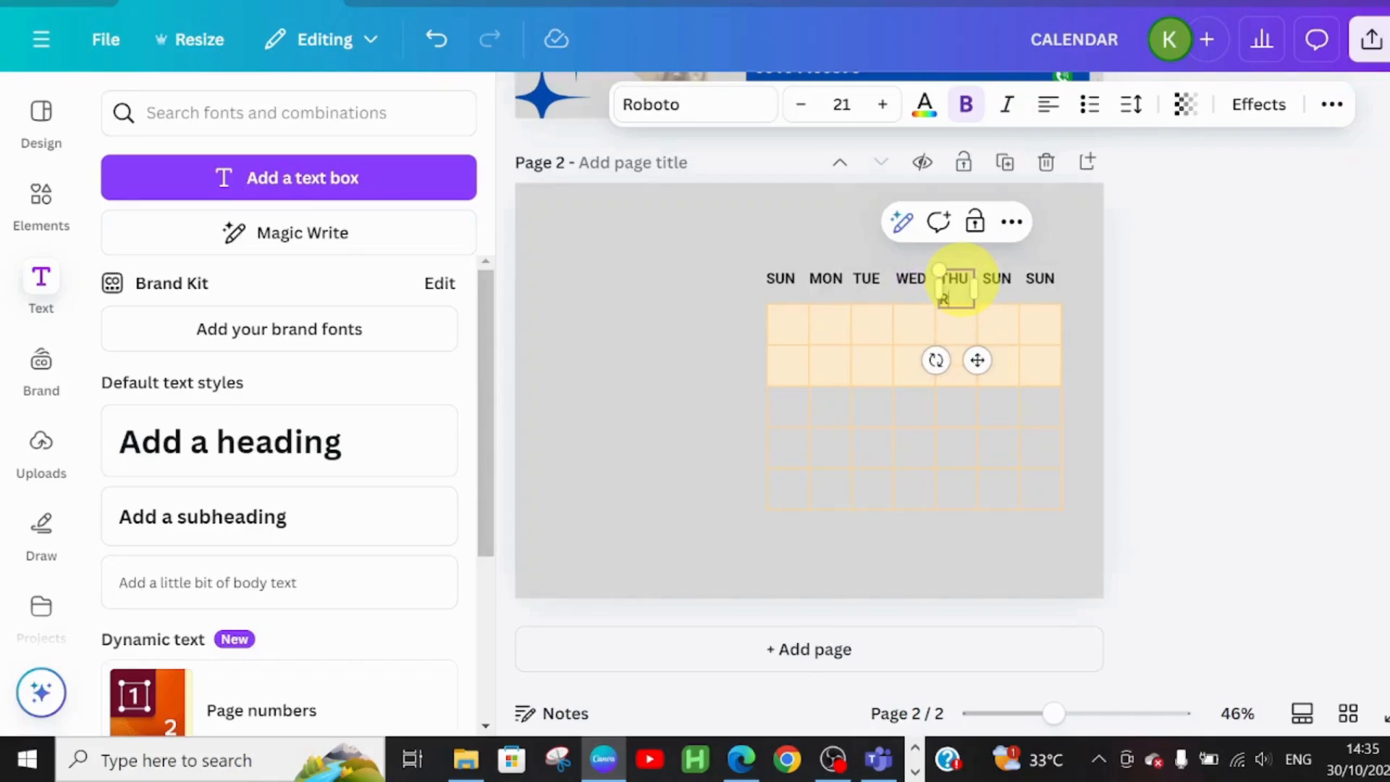
pyautogui.doubleClick(997, 278)
pyautogui.press('BackSpace')
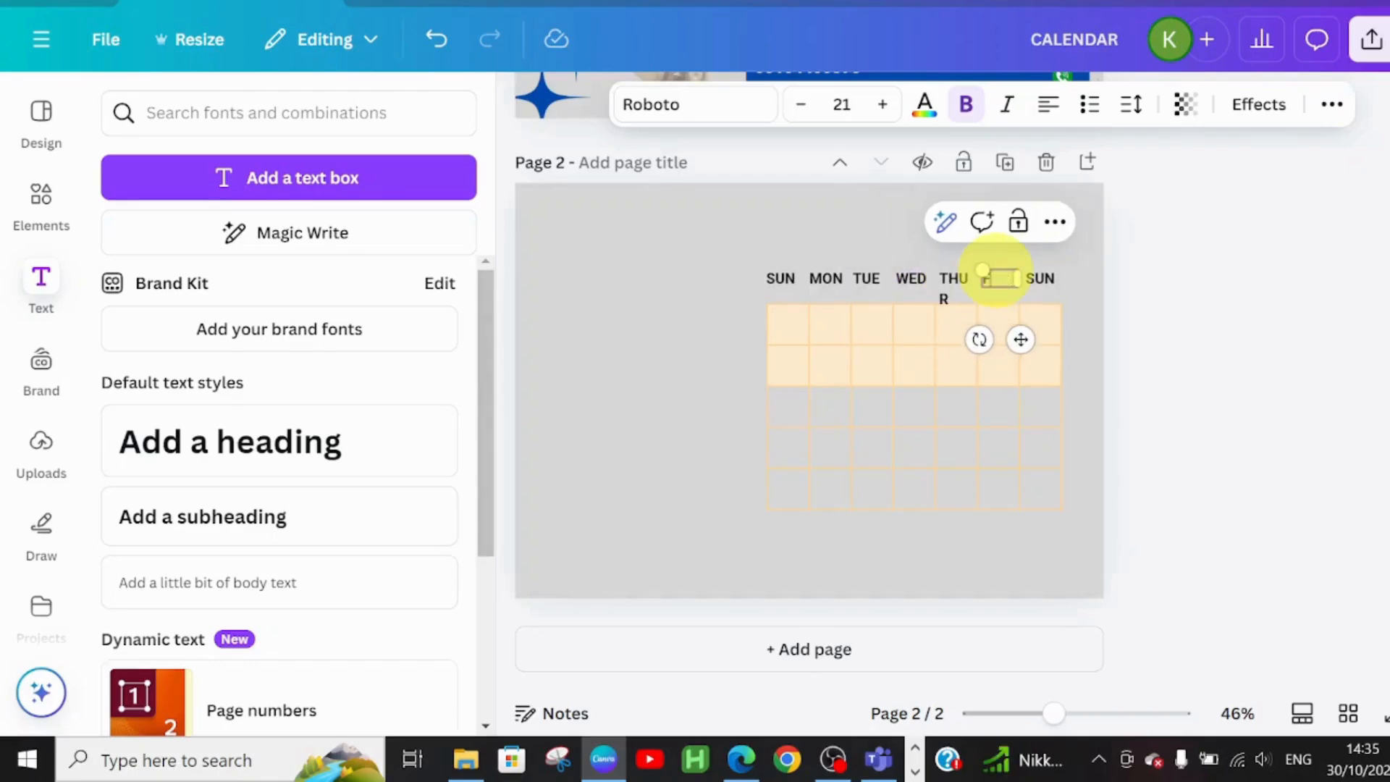
pyautogui.write('FR')
pyautogui.doubleClick(1040, 278)
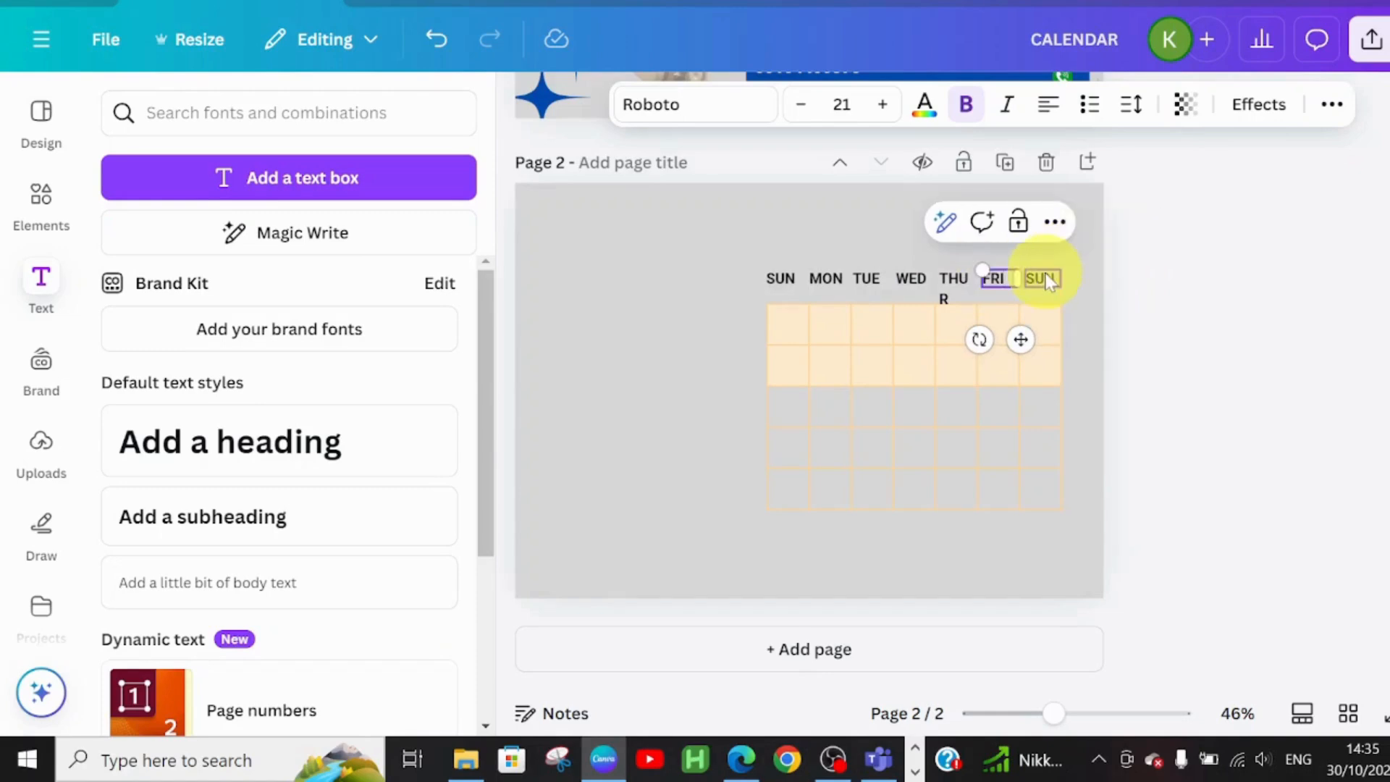
pyautogui.doubleClick(1048, 281)
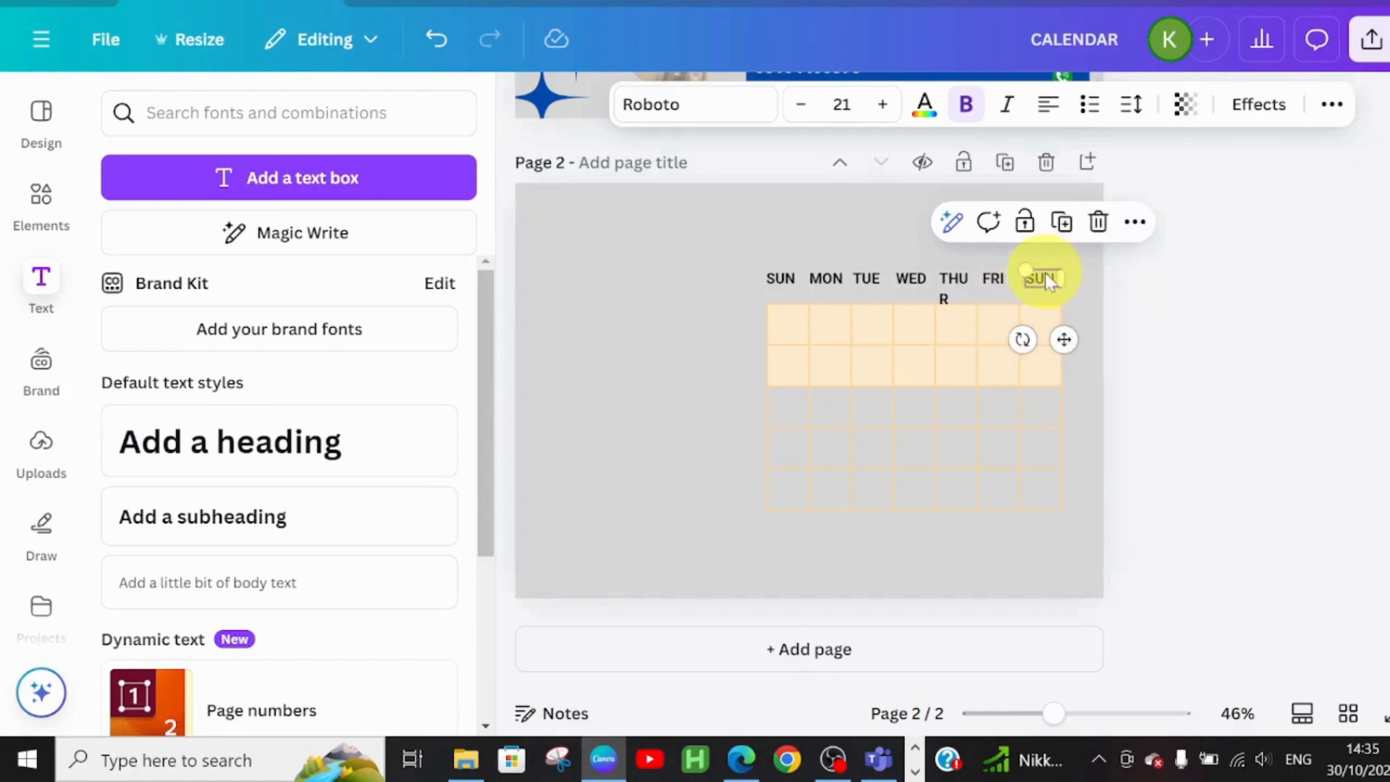
pyautogui.write('SAT')
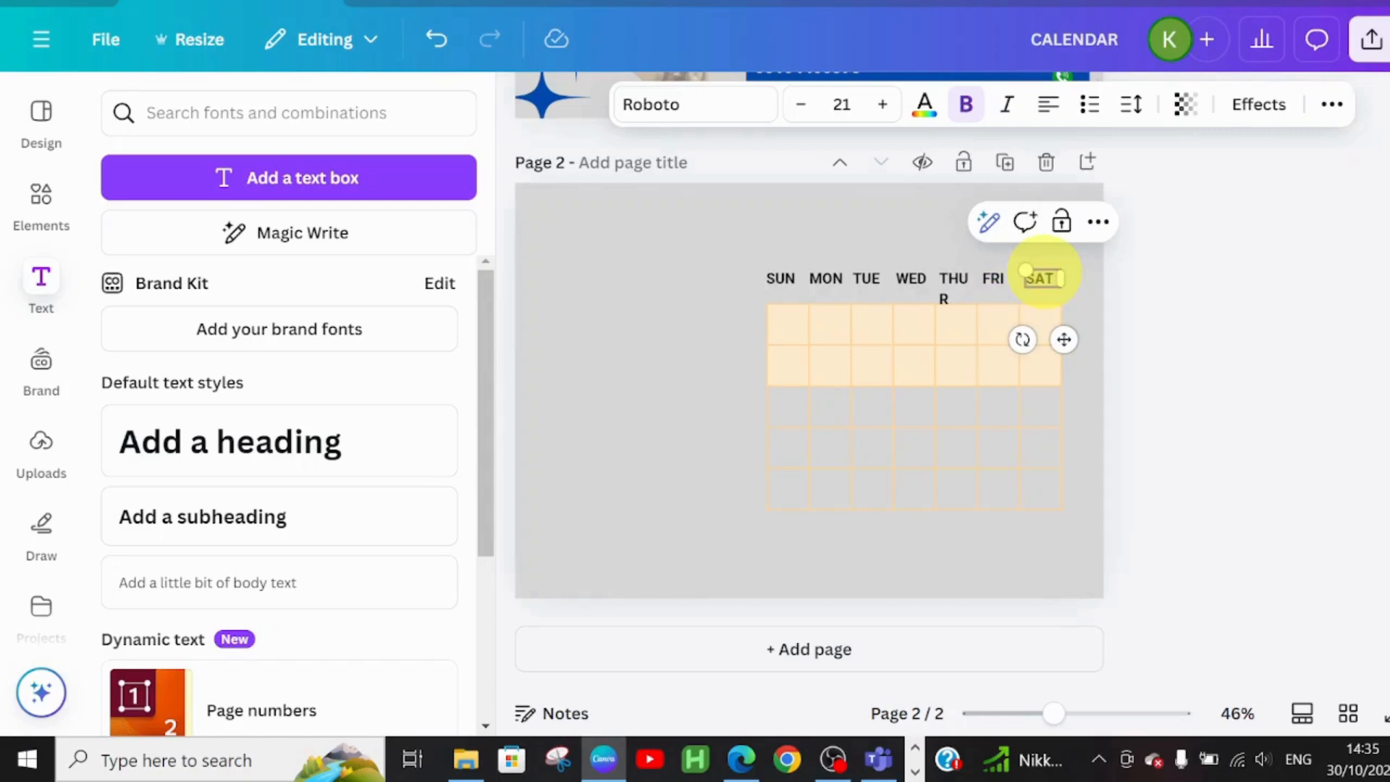
# Reduce THUR's font size twice so it fits on one line, checking it against WED, FRI and SAT
pyautogui.click(972, 293)
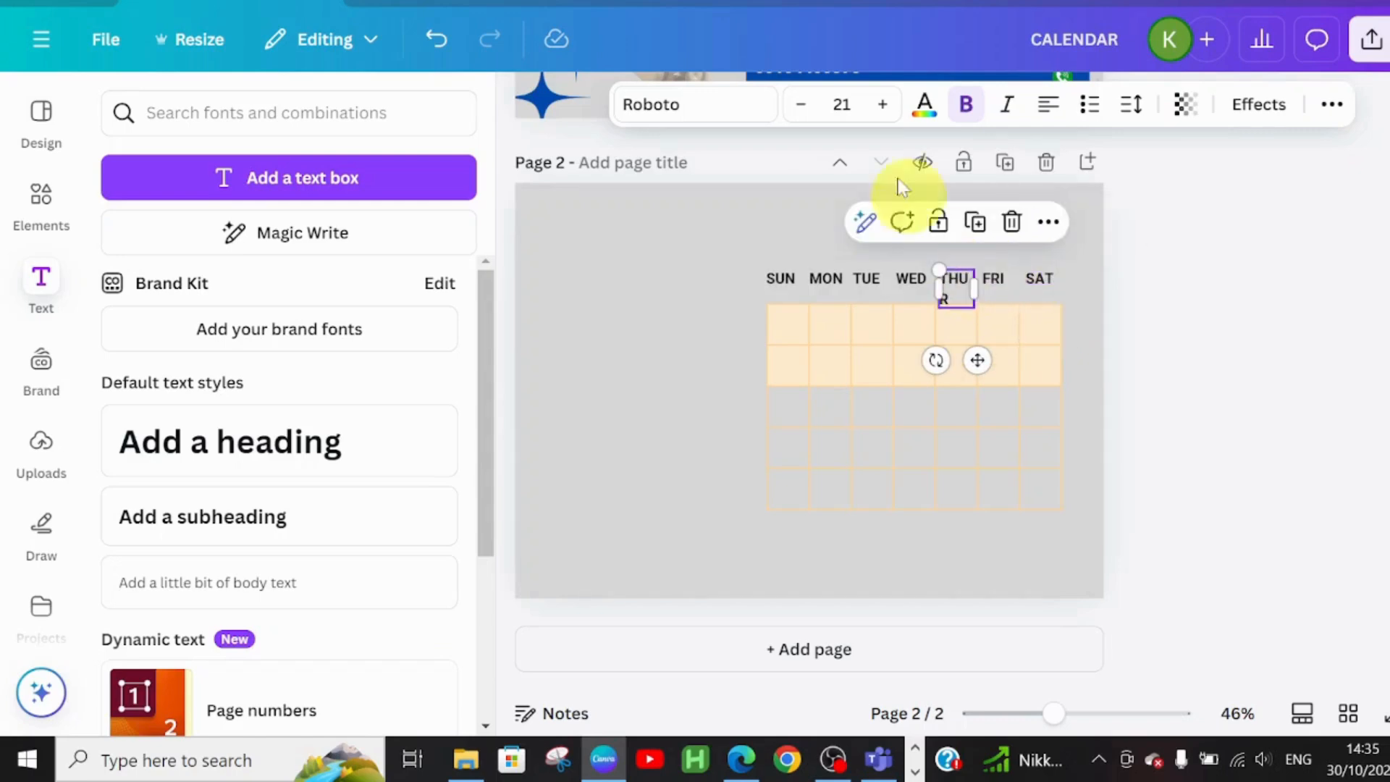
pyautogui.click(804, 106)
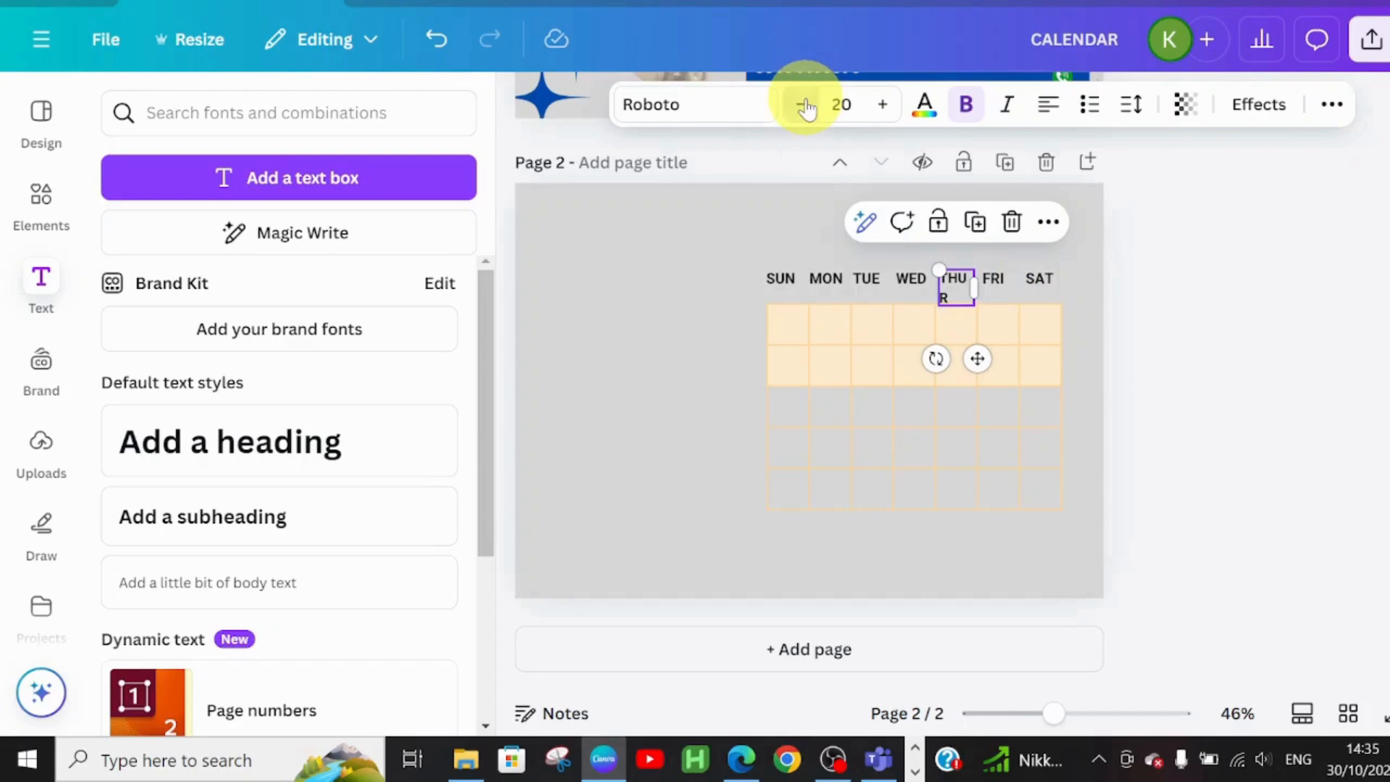
pyautogui.click(804, 106)
pyautogui.click(931, 337)
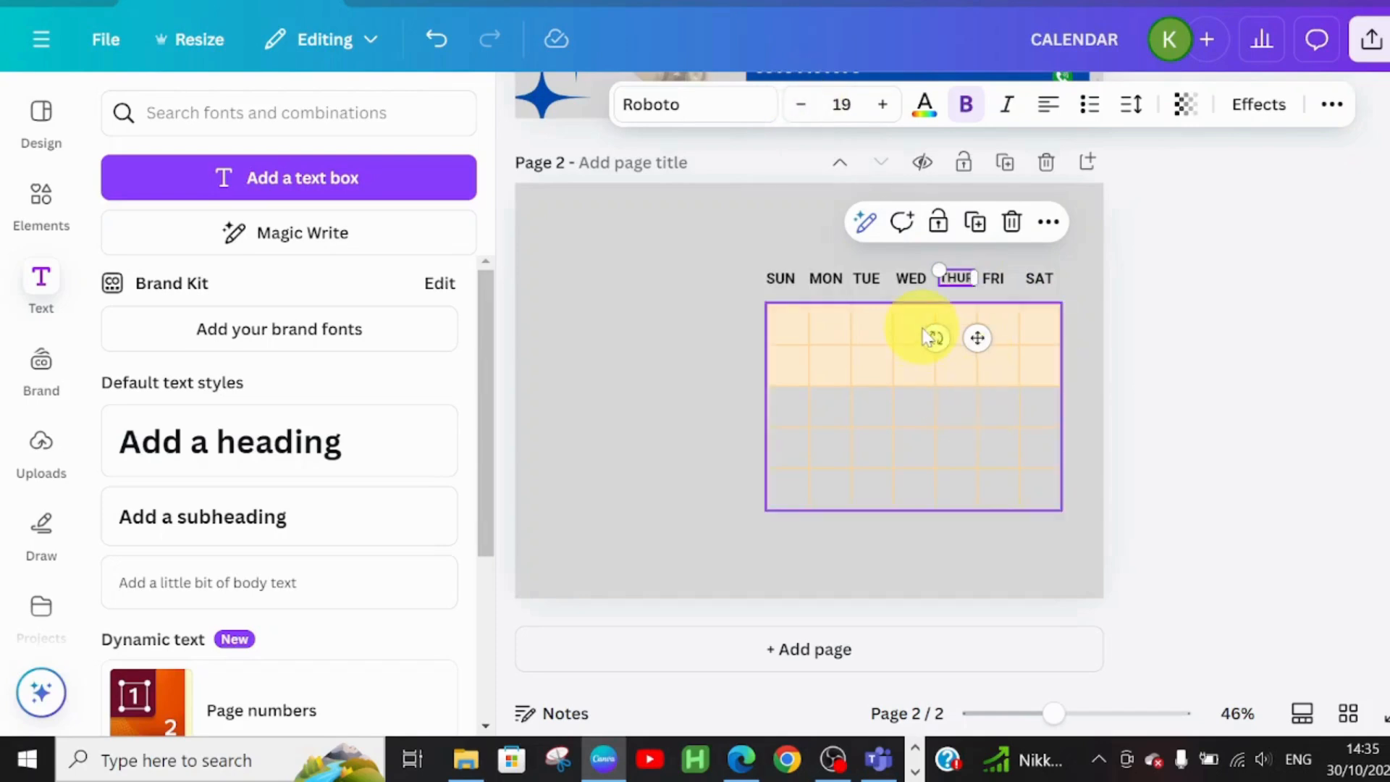
pyautogui.click(911, 278)
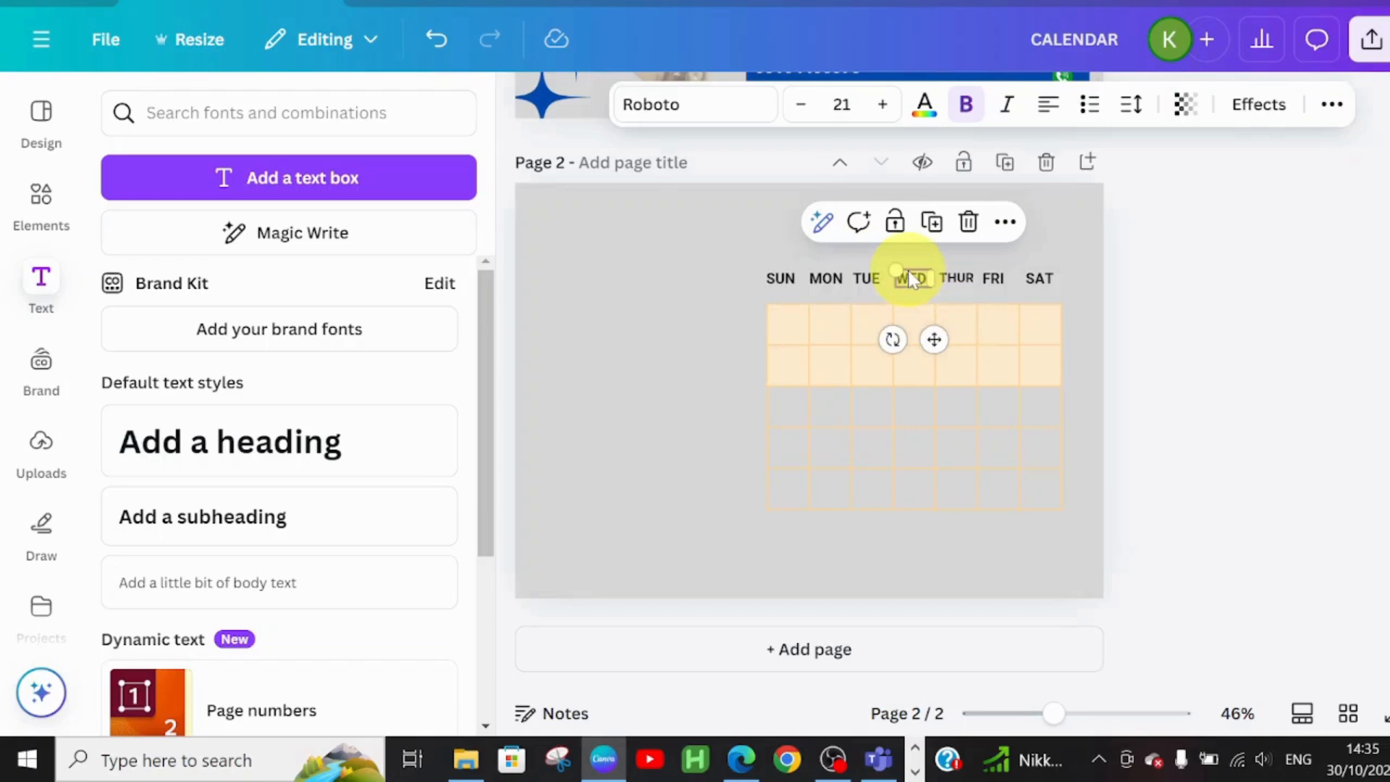
pyautogui.click(997, 279)
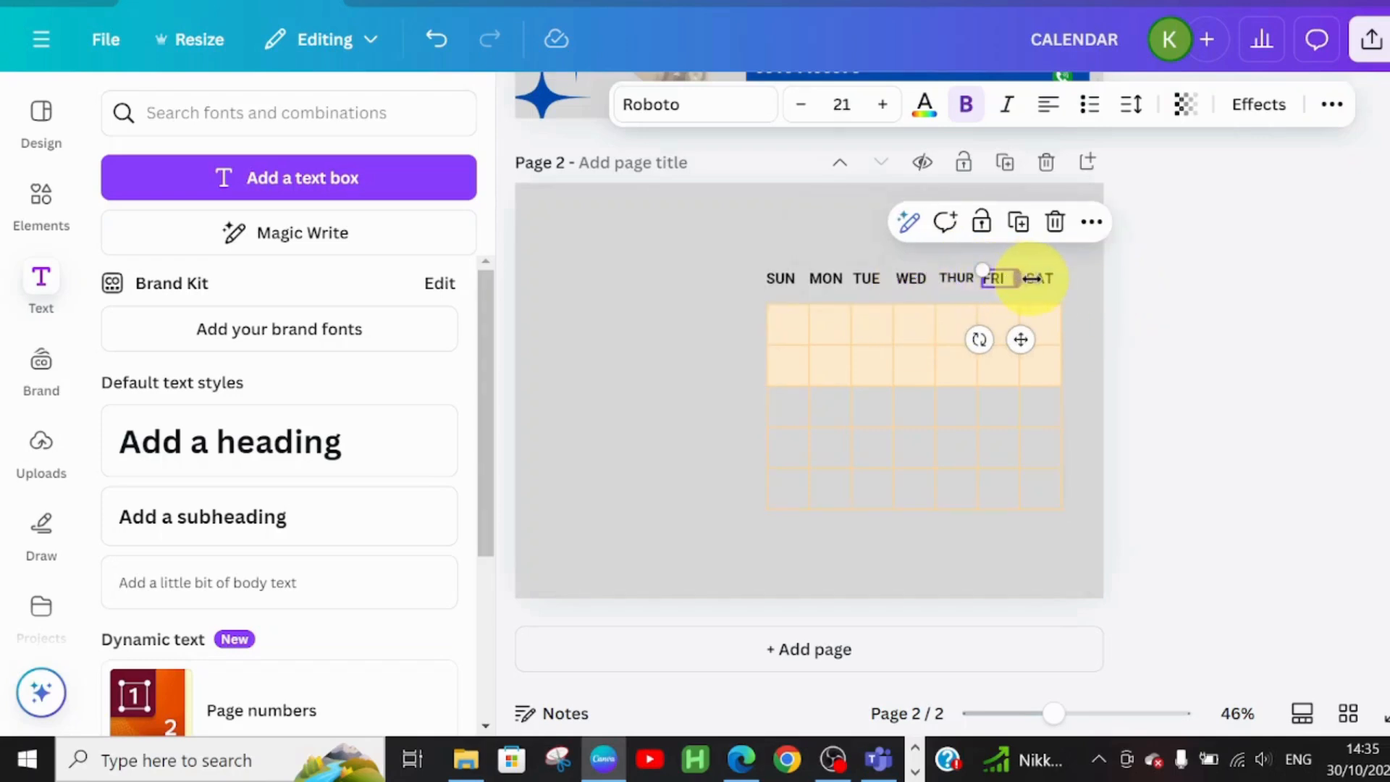
pyautogui.click(1036, 279)
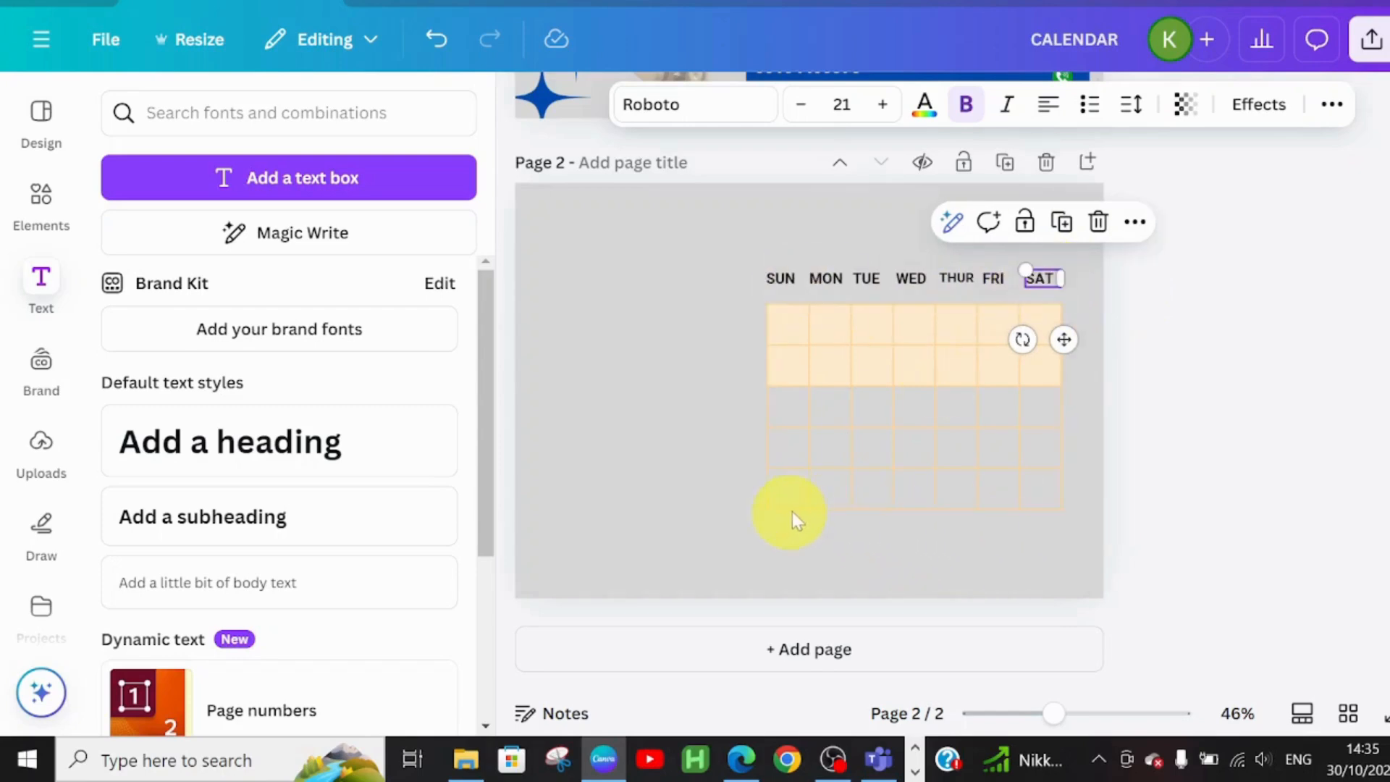
# Change the peach table cells to the light grey document colour
pyautogui.click(866, 366)
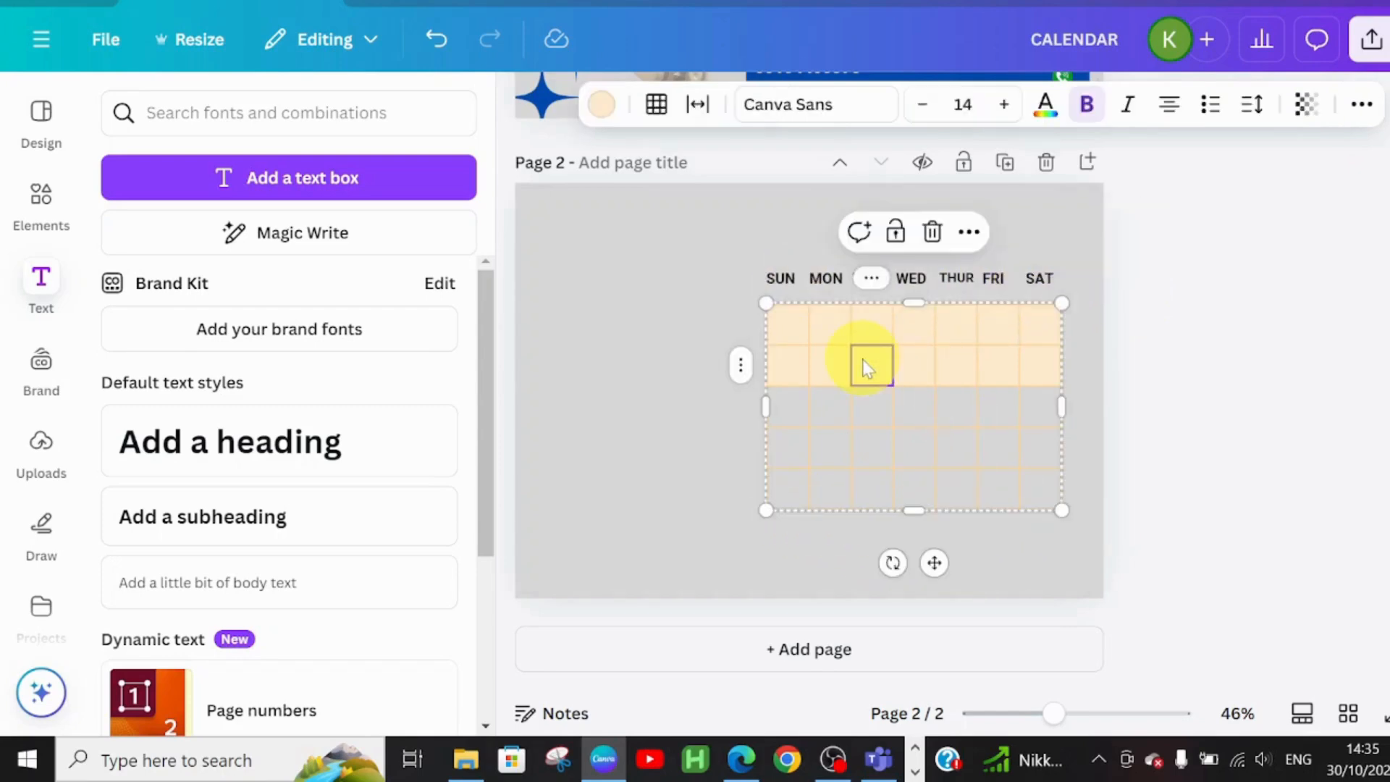
pyautogui.click(789, 324)
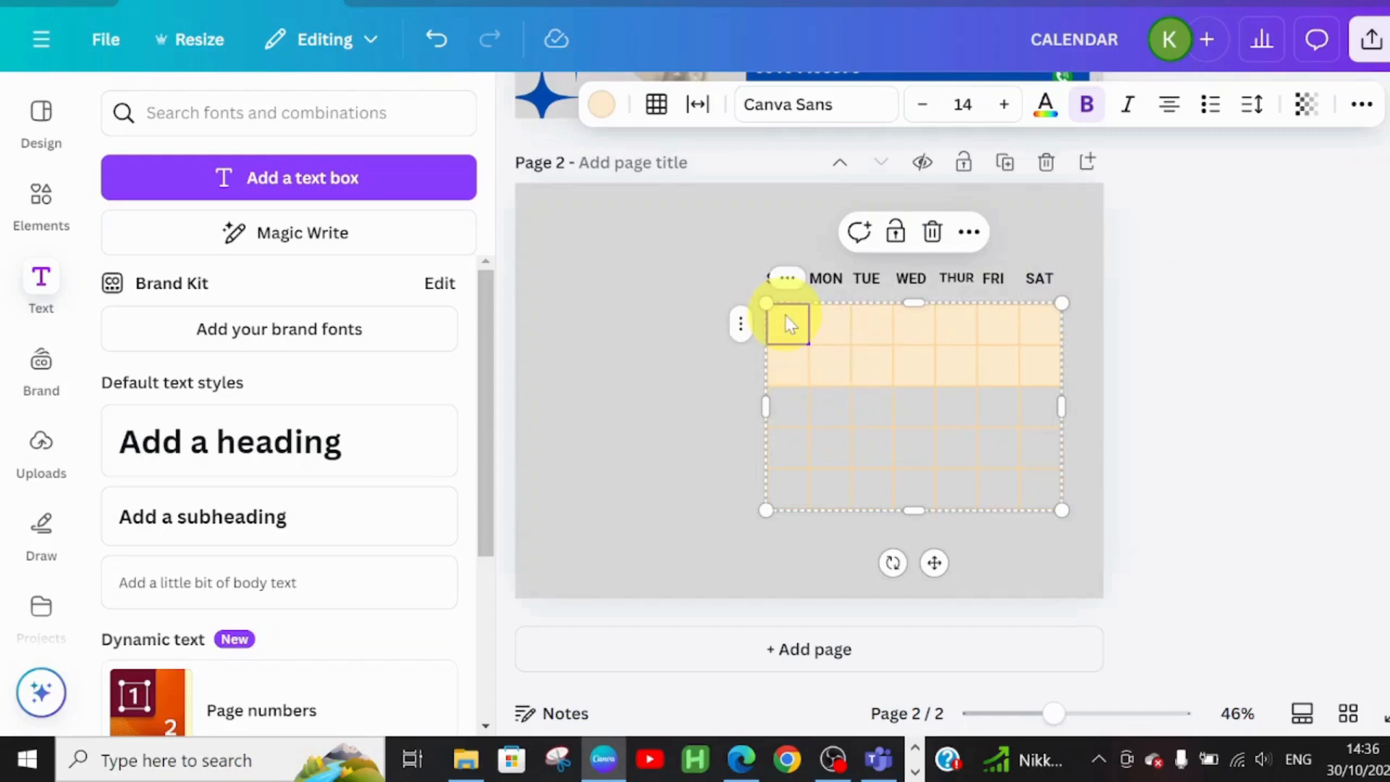
pyautogui.click(712, 368)
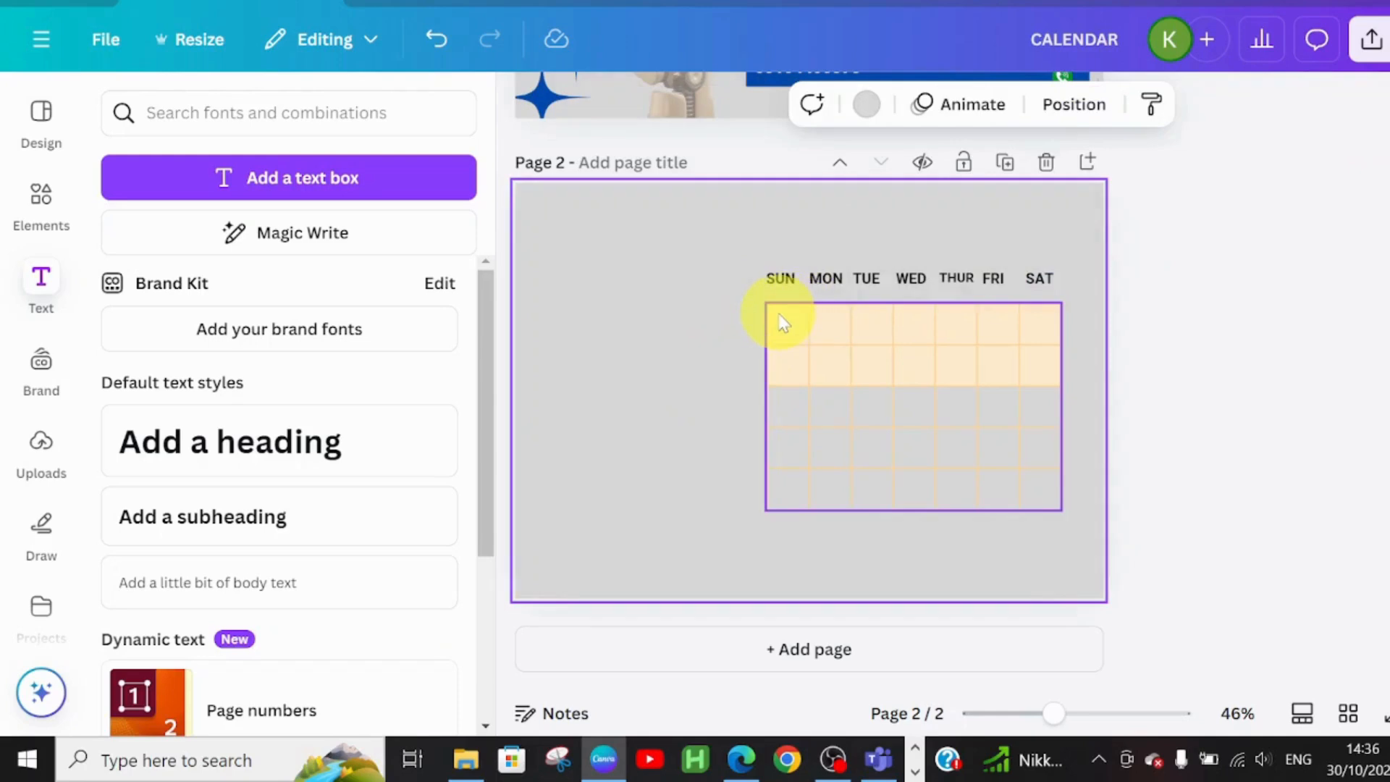
pyautogui.click(782, 324)
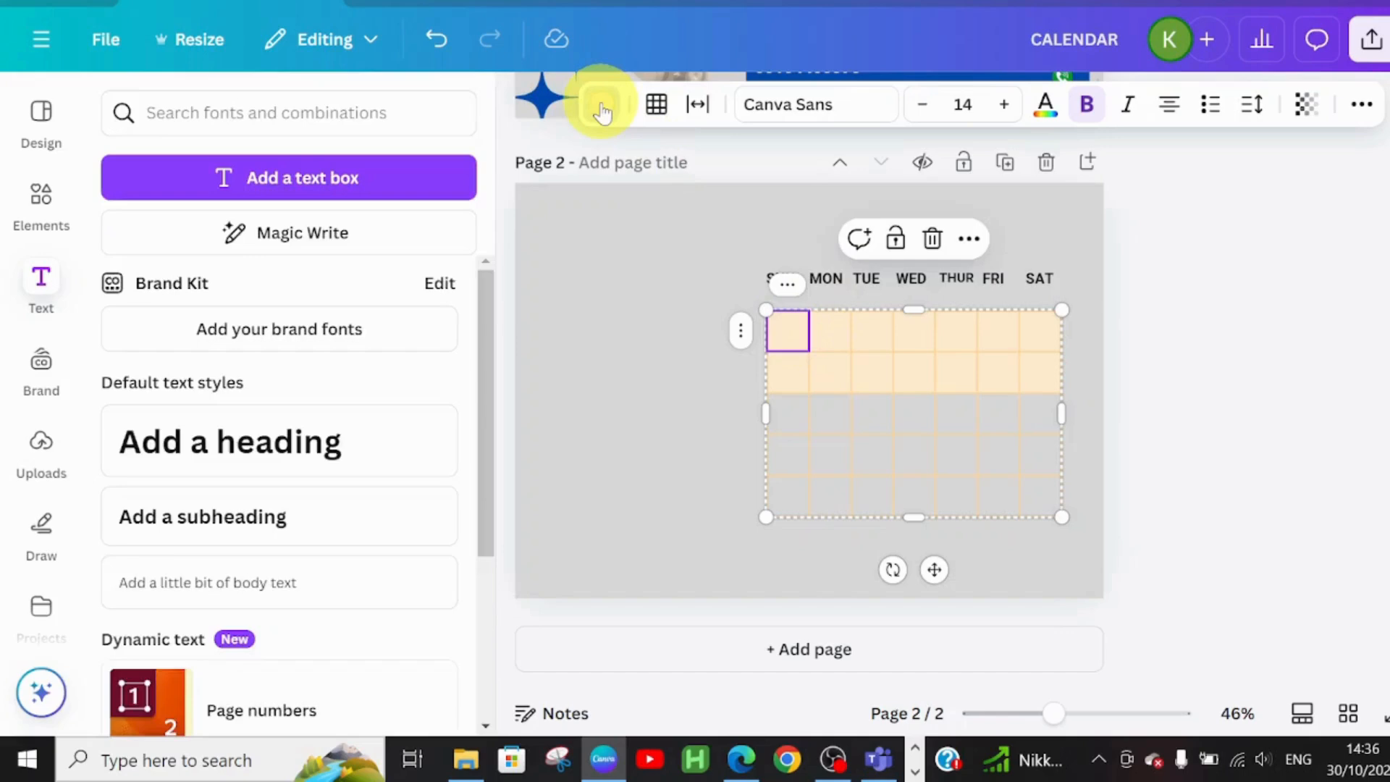
pyautogui.click(601, 110)
pyautogui.click(432, 287)
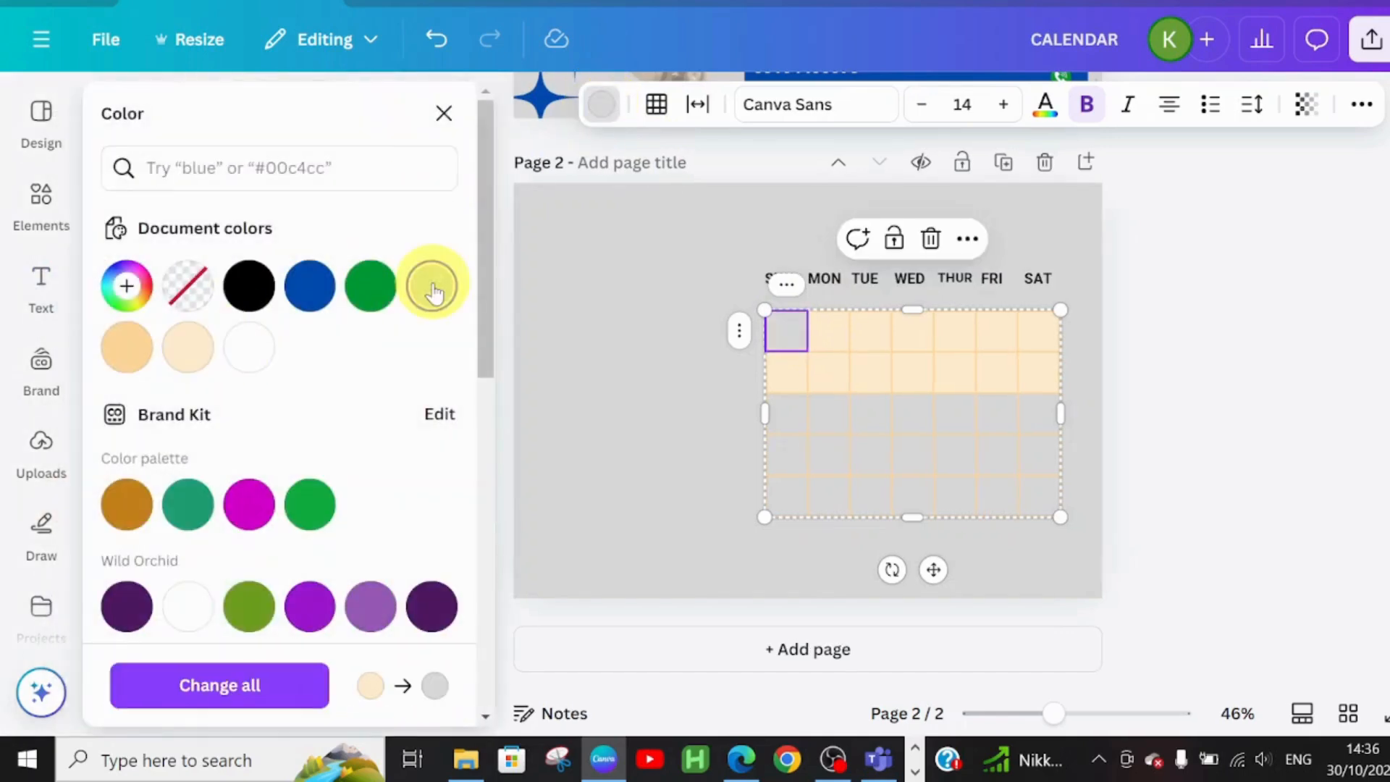
pyautogui.click(825, 338)
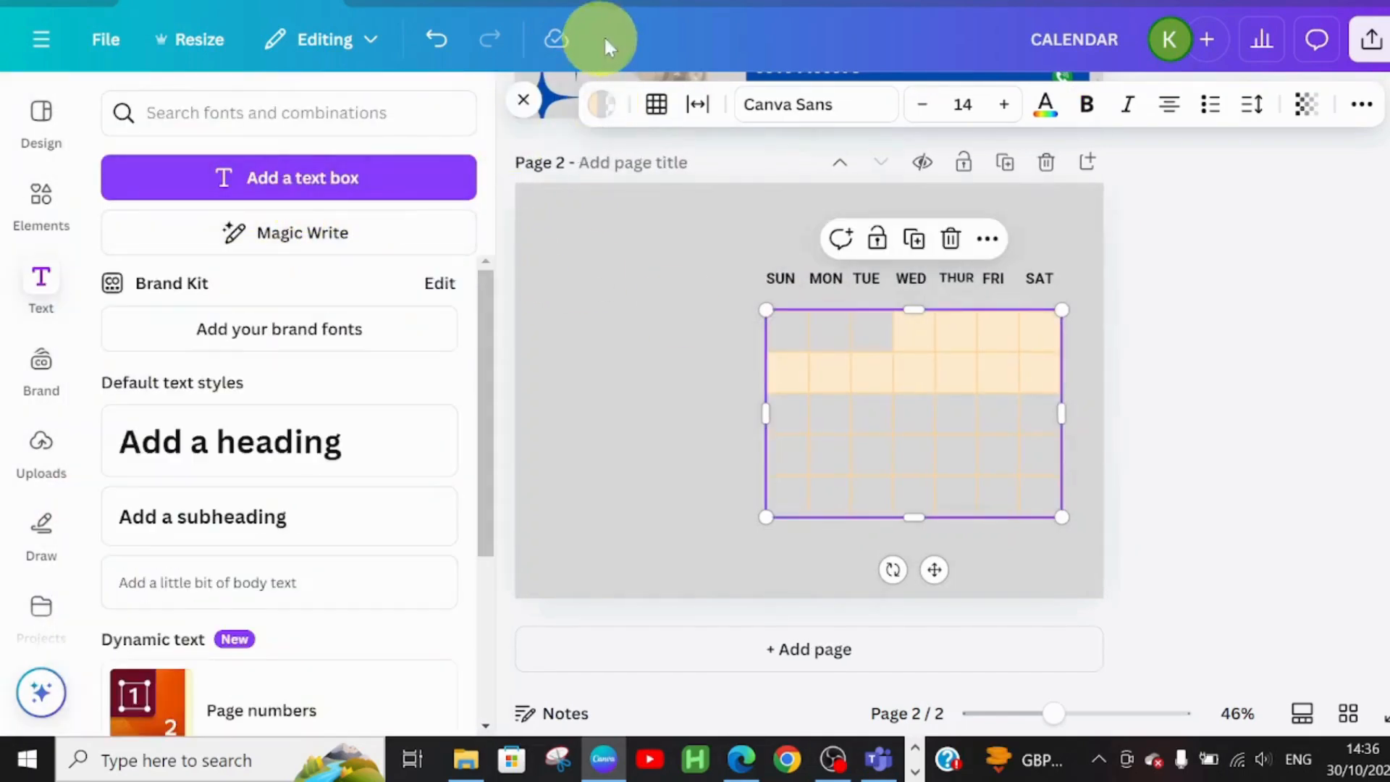
pyautogui.click(602, 103)
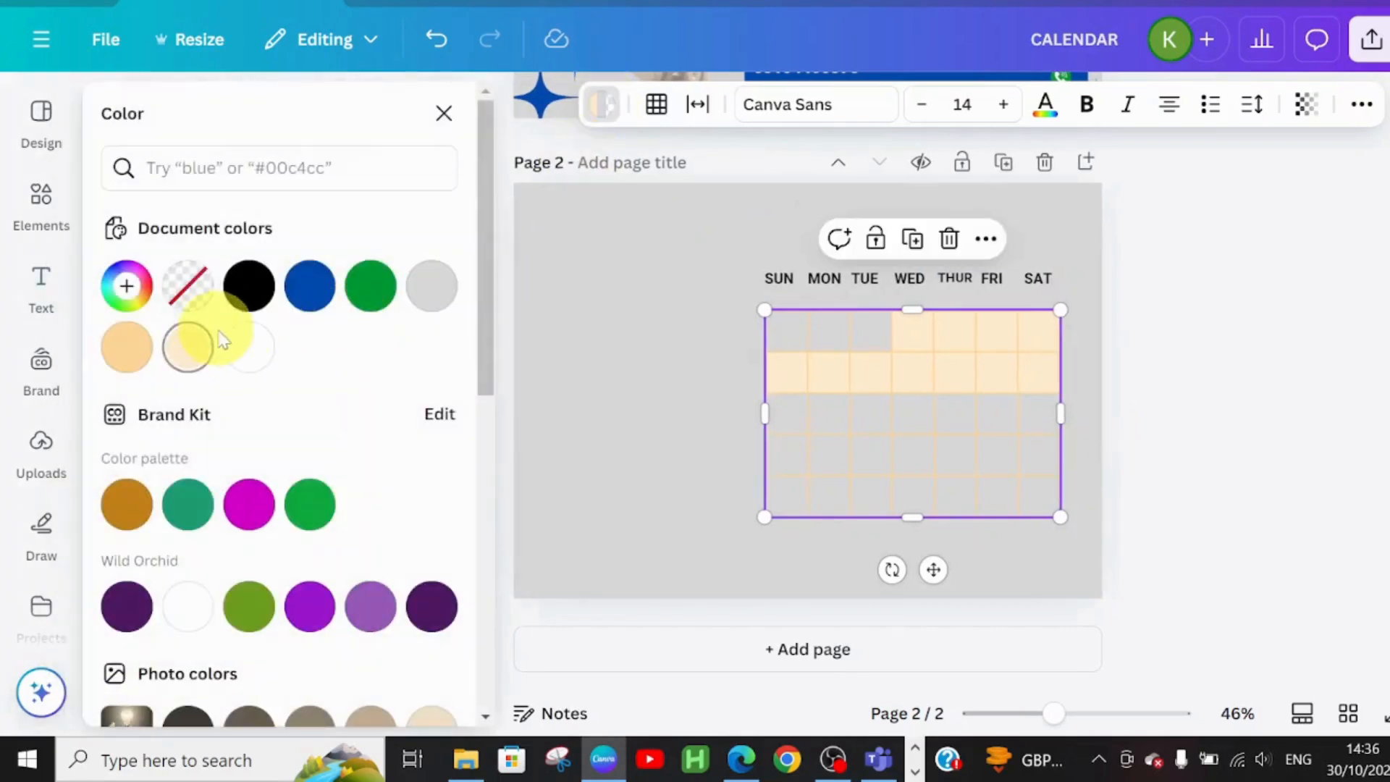
pyautogui.click(432, 288)
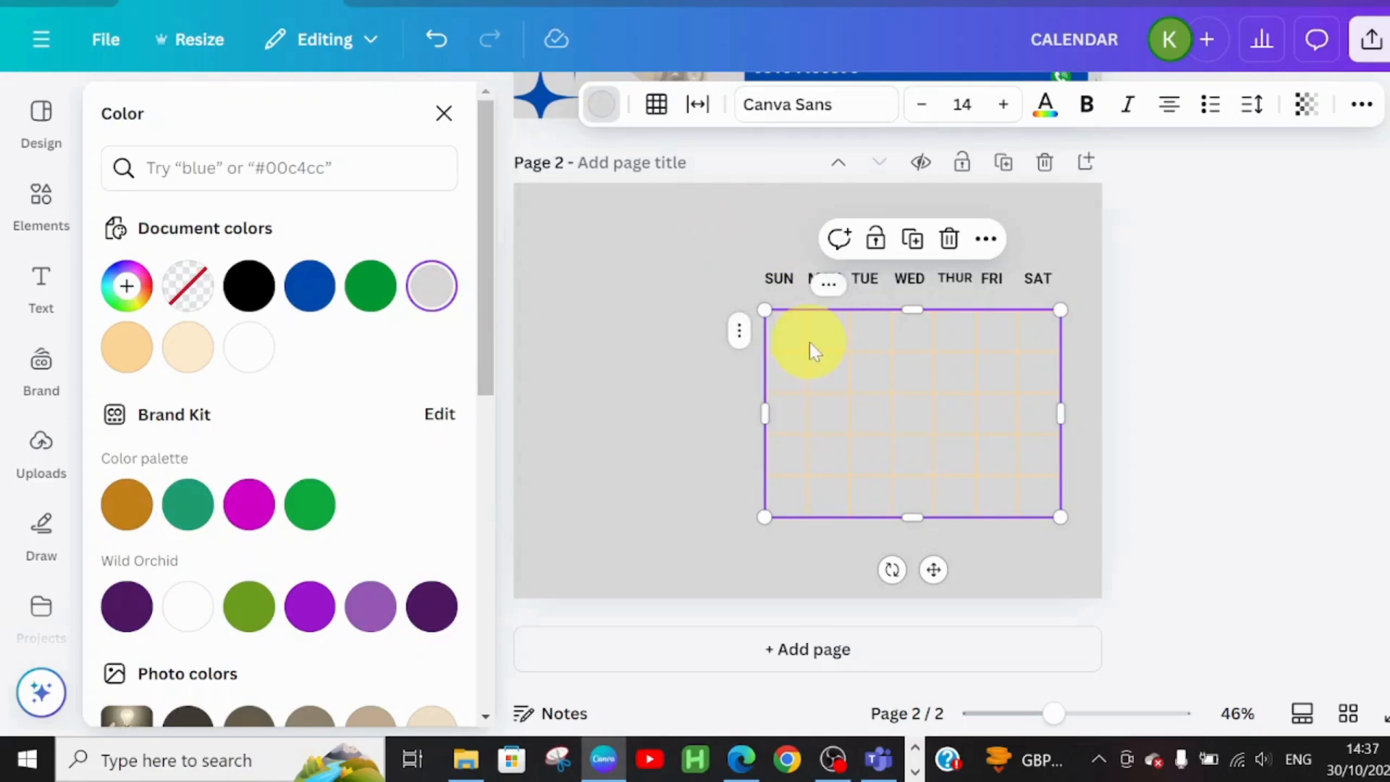
# Move the calendar grid slightly lower beneath the day headings
pyautogui.click(904, 344)
pyautogui.moveTo(904, 344); pyautogui.dragTo(904, 358)
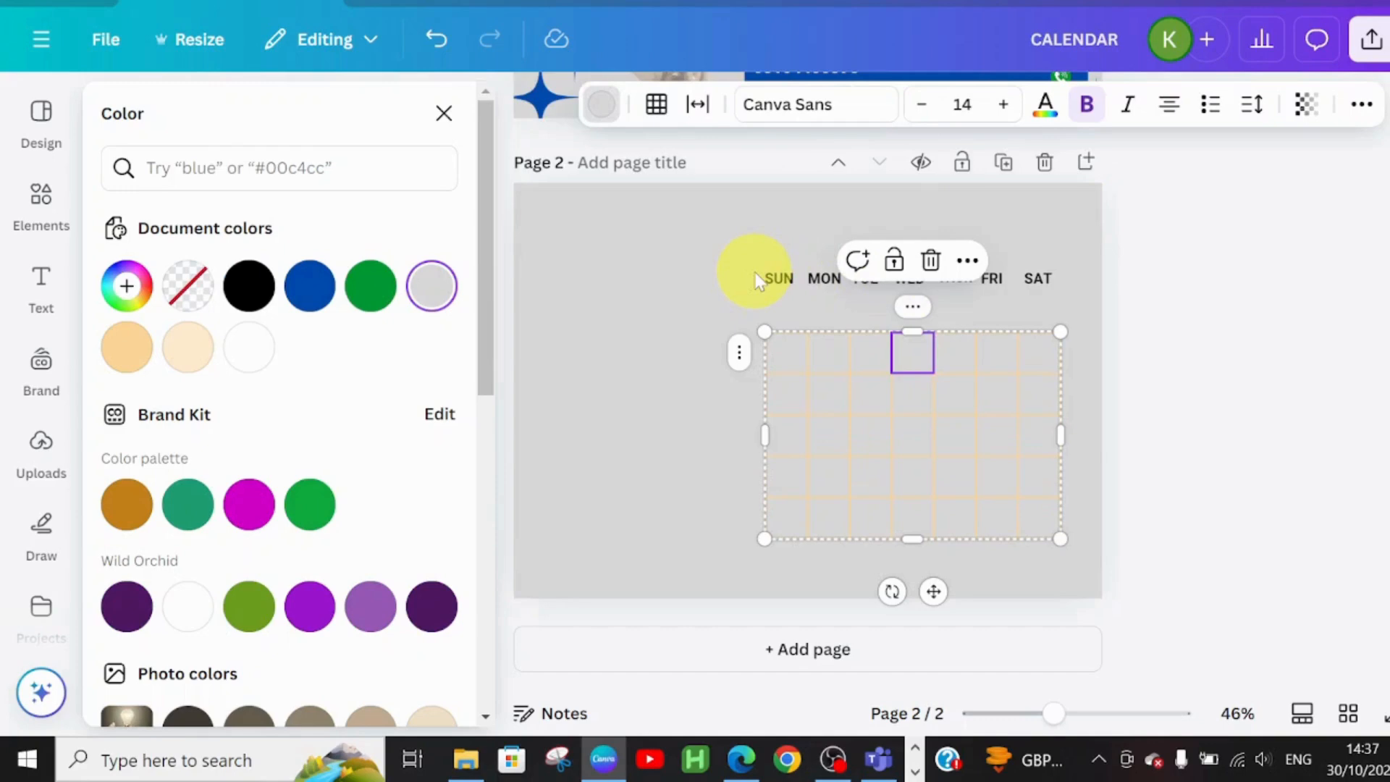
pyautogui.click(669, 279)
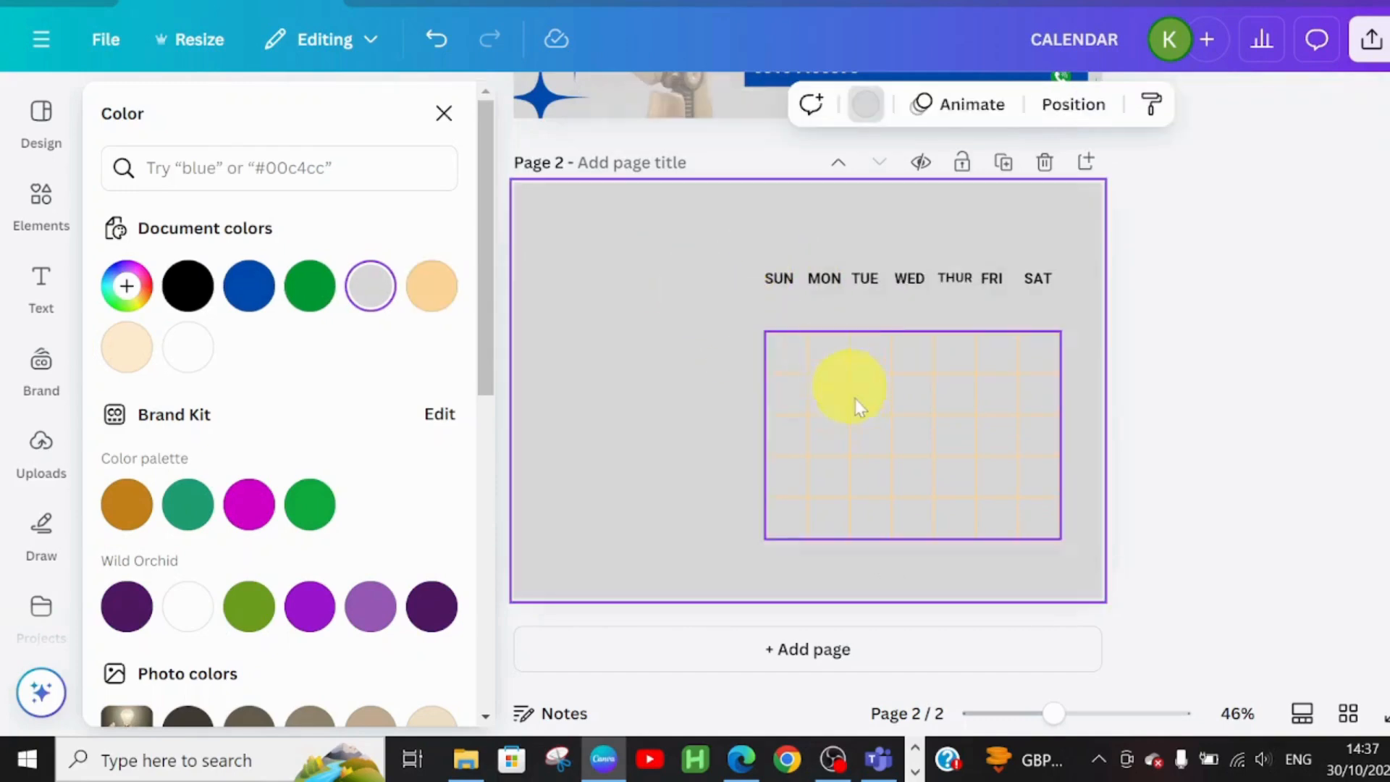
pyautogui.click(855, 394)
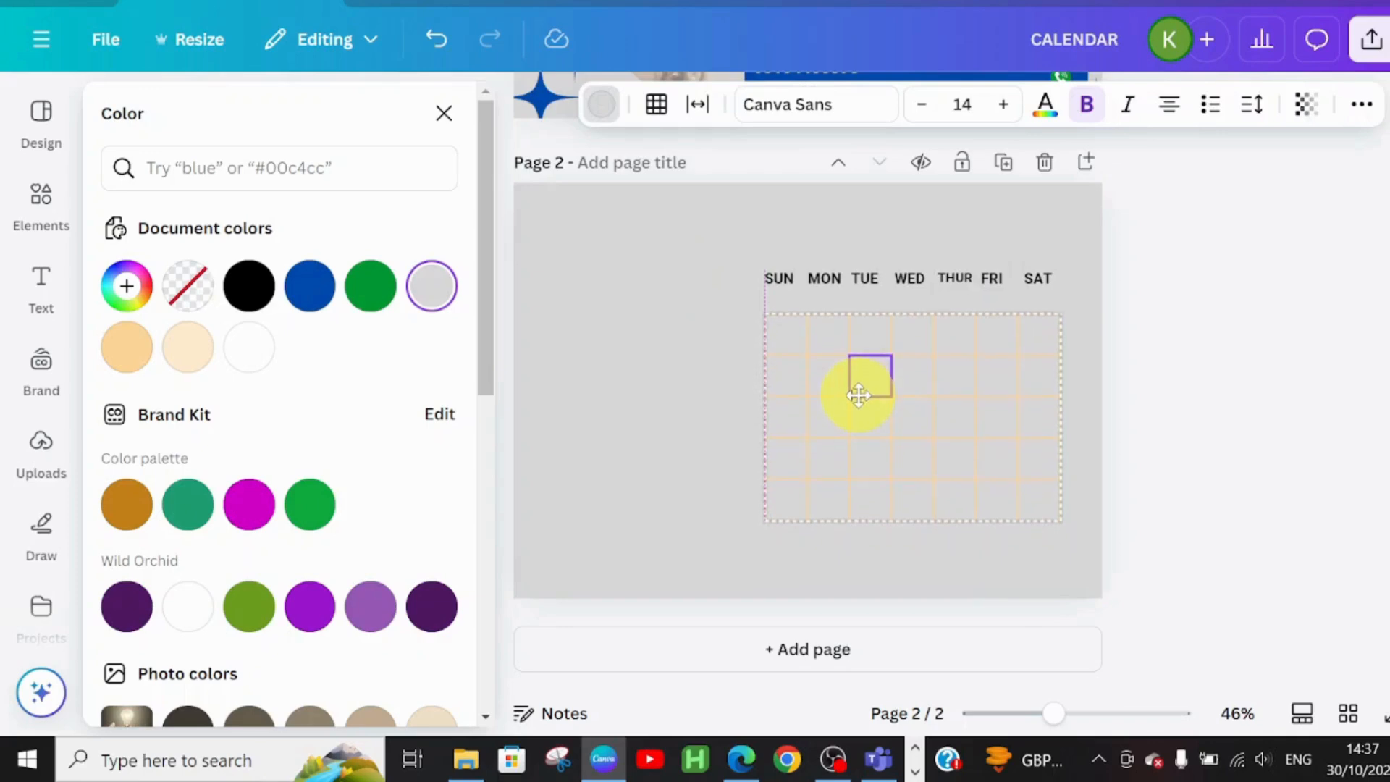
pyautogui.click(748, 262)
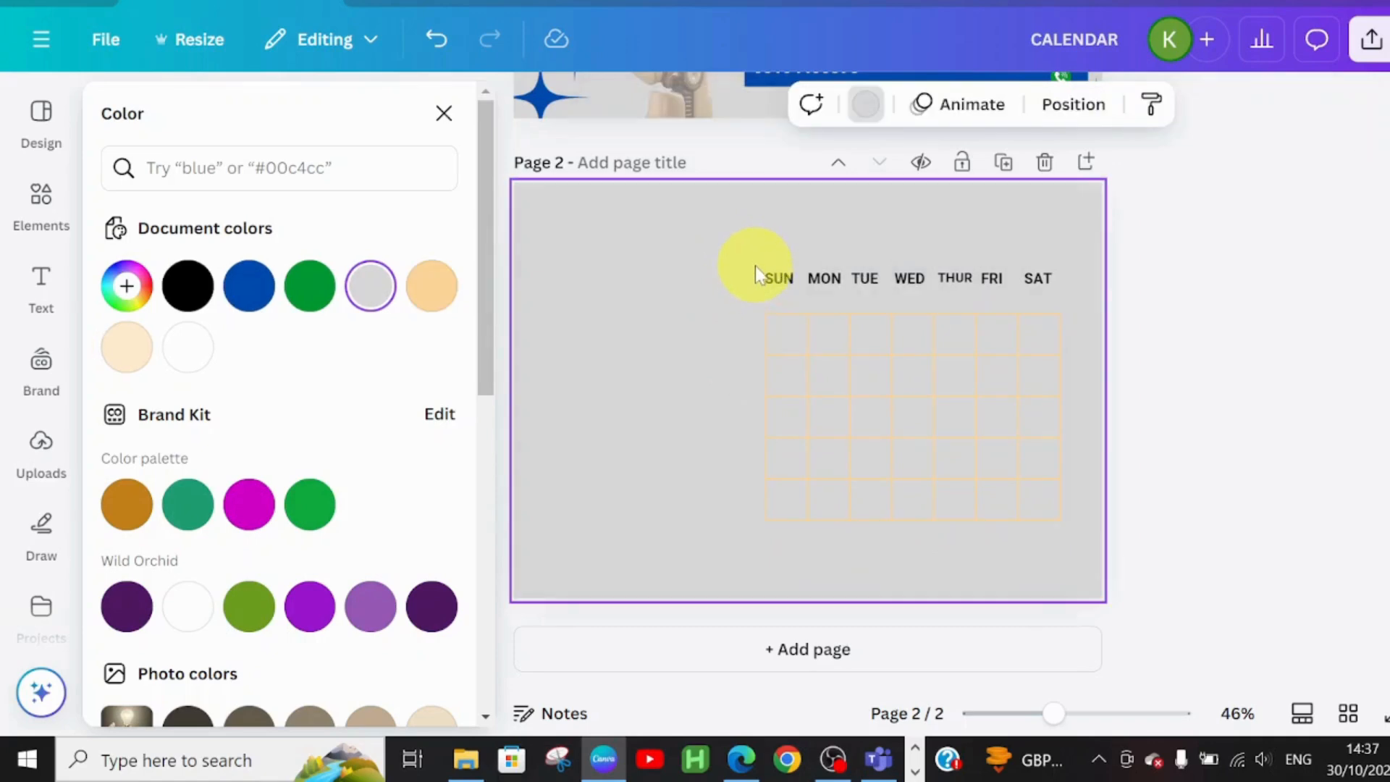
# Move the day headings and grid down the page together
pyautogui.moveTo(754, 266); pyautogui.dragTo(1073, 534)
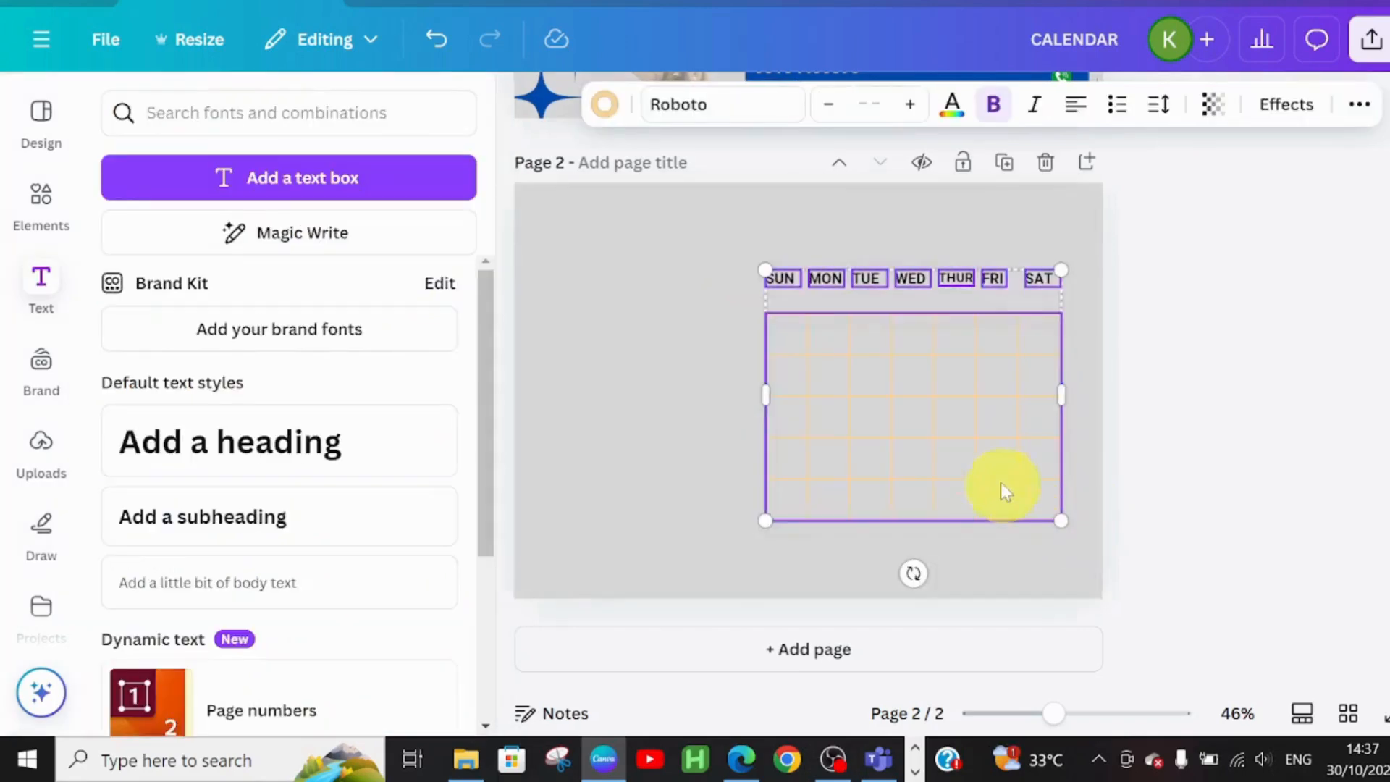
pyautogui.moveTo(989, 447); pyautogui.dragTo(996, 487)
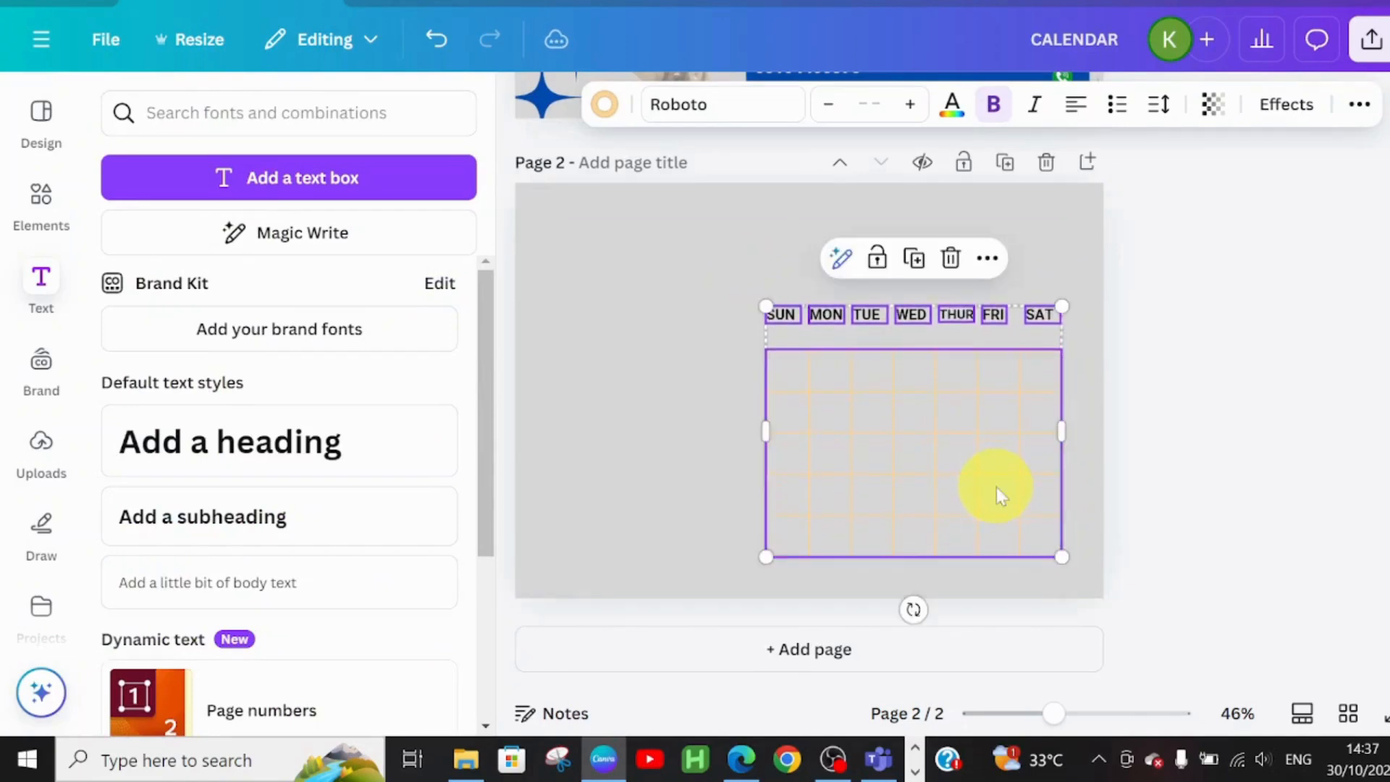
pyautogui.click(581, 389)
# Enter dates 01 to 04 in the first row, starting under WED
pyautogui.click(806, 366)
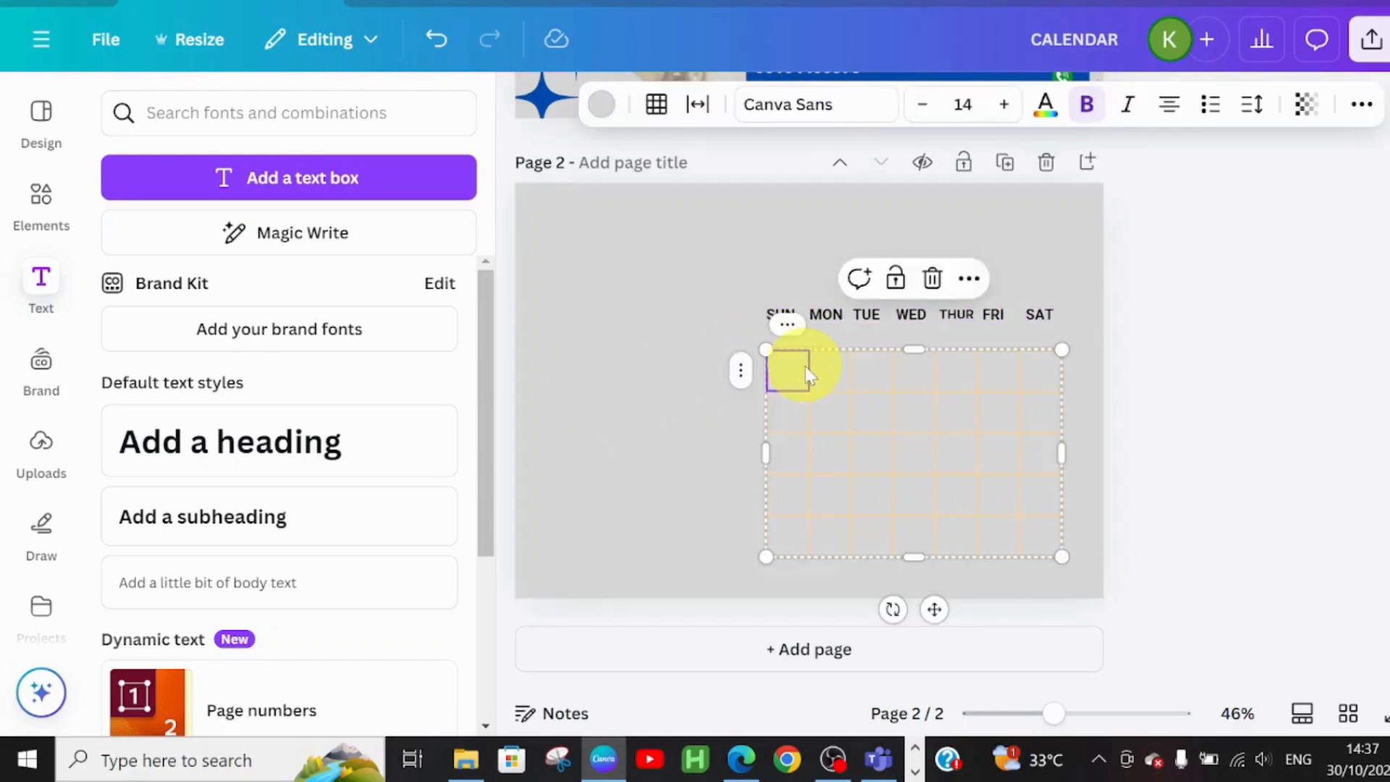
pyautogui.click(913, 374)
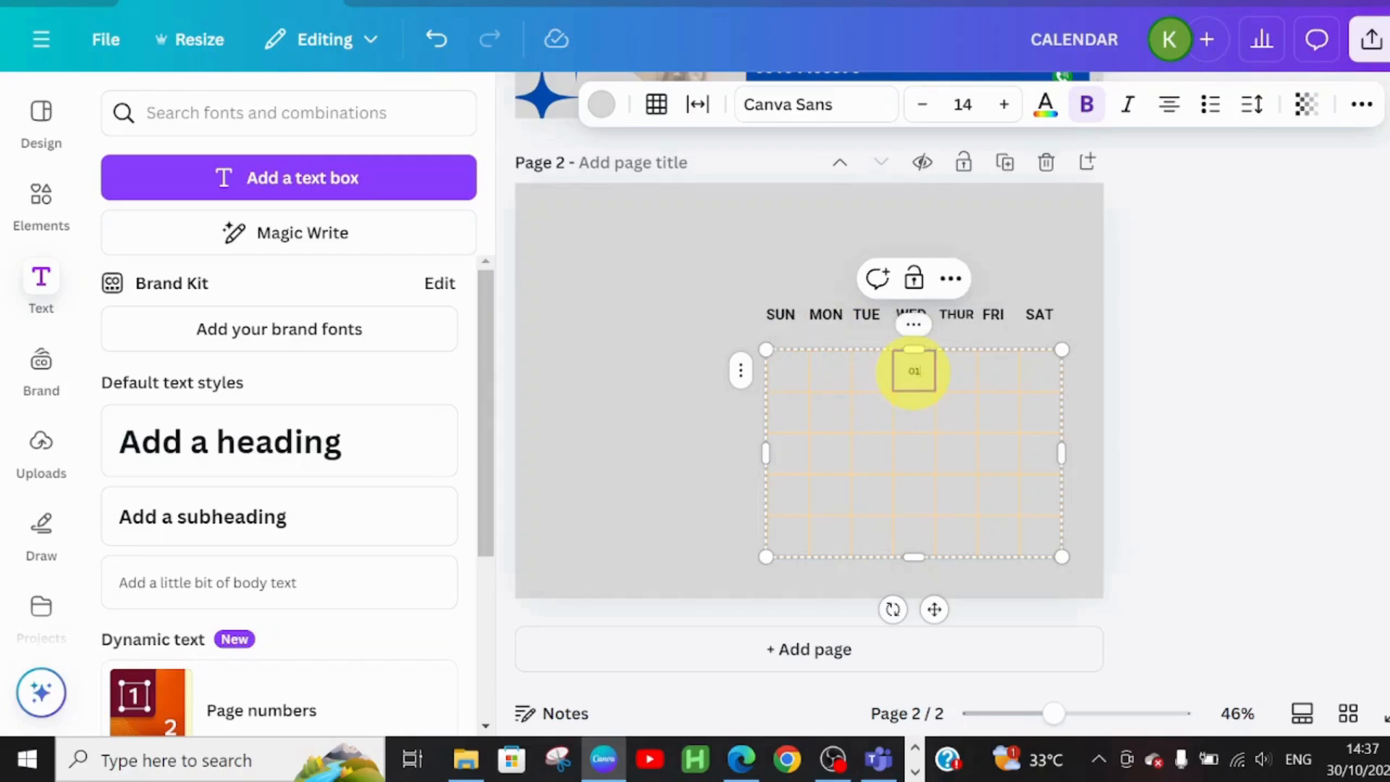
pyautogui.click(954, 371)
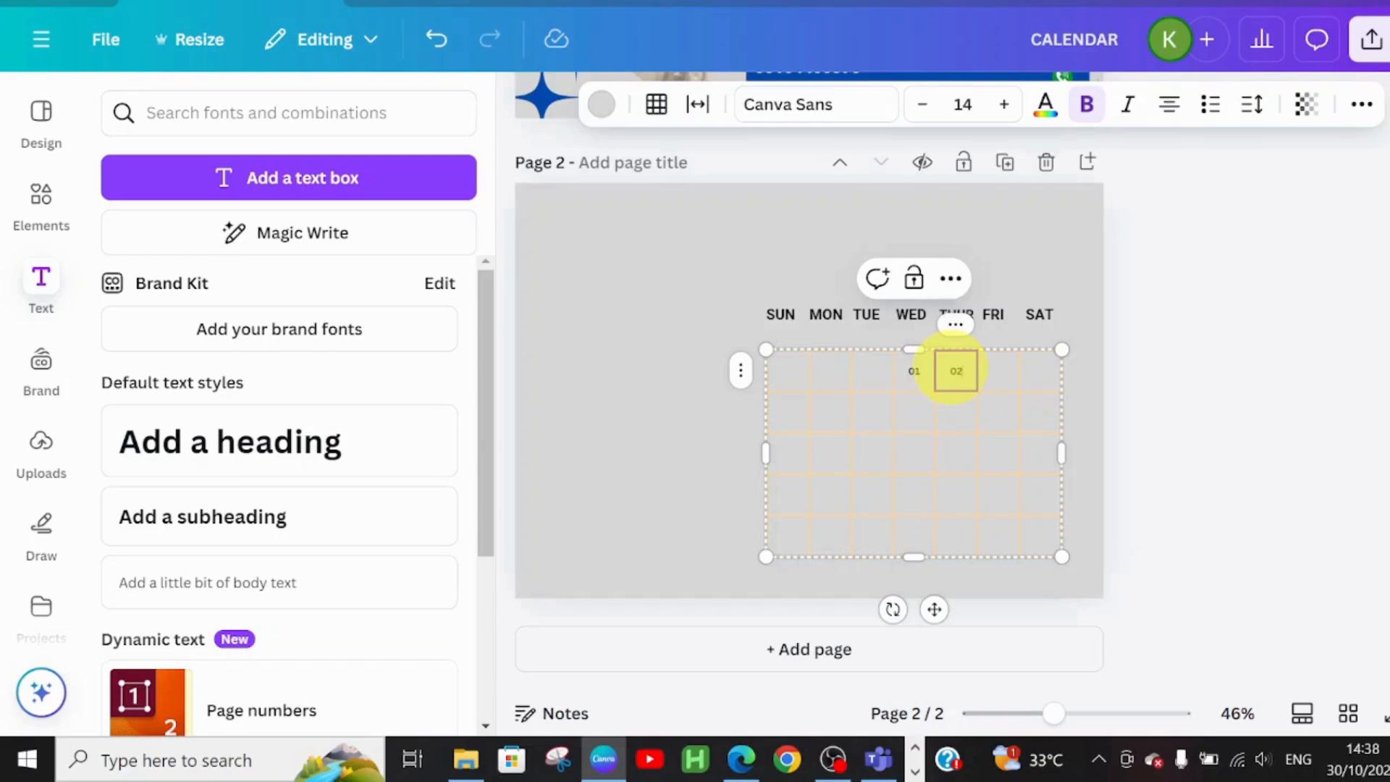
pyautogui.click(998, 371)
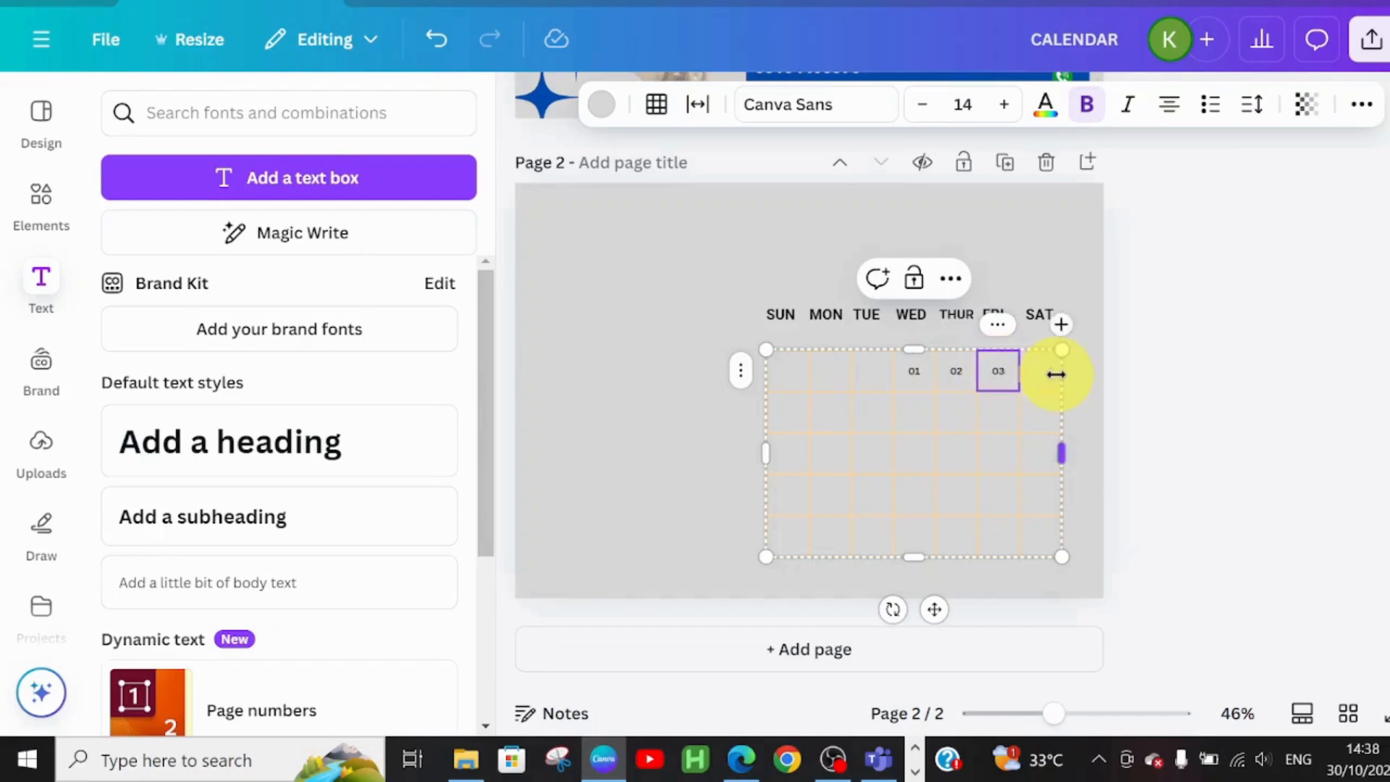
pyautogui.click(1041, 371)
pyautogui.write('04')
# Fill the remaining cells with dates 05 through 31
pyautogui.click(786, 412)
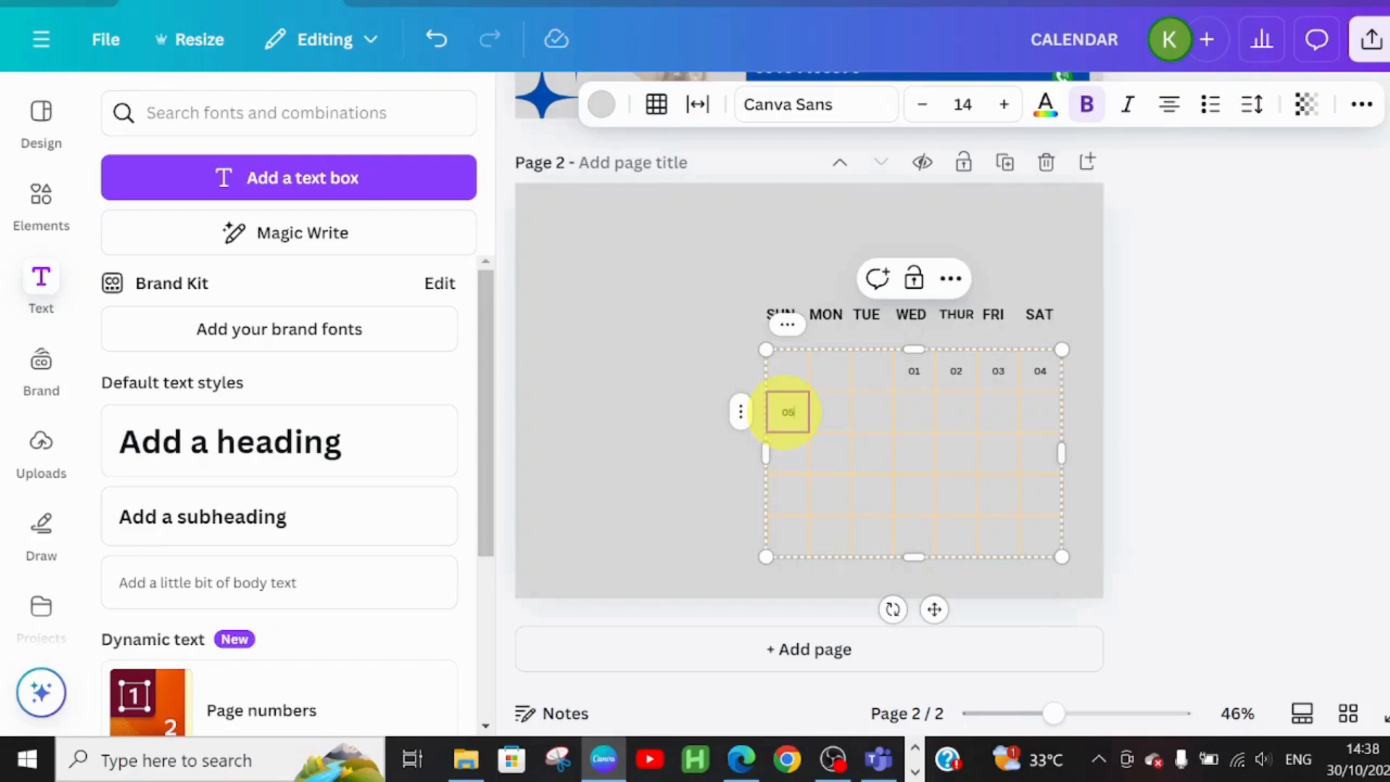
pyautogui.click(831, 411)
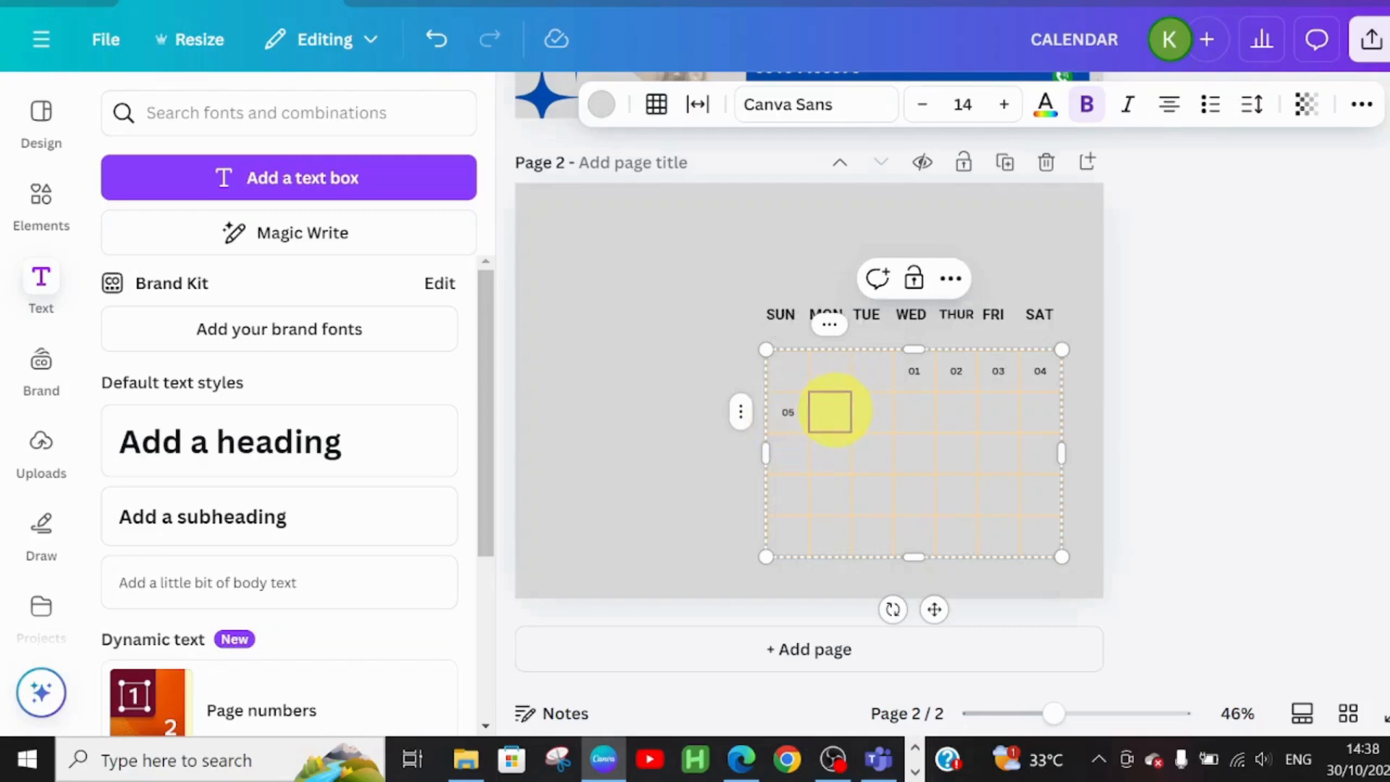
pyautogui.click(872, 411)
pyautogui.write('07')
pyautogui.click(914, 411)
pyautogui.write('08')
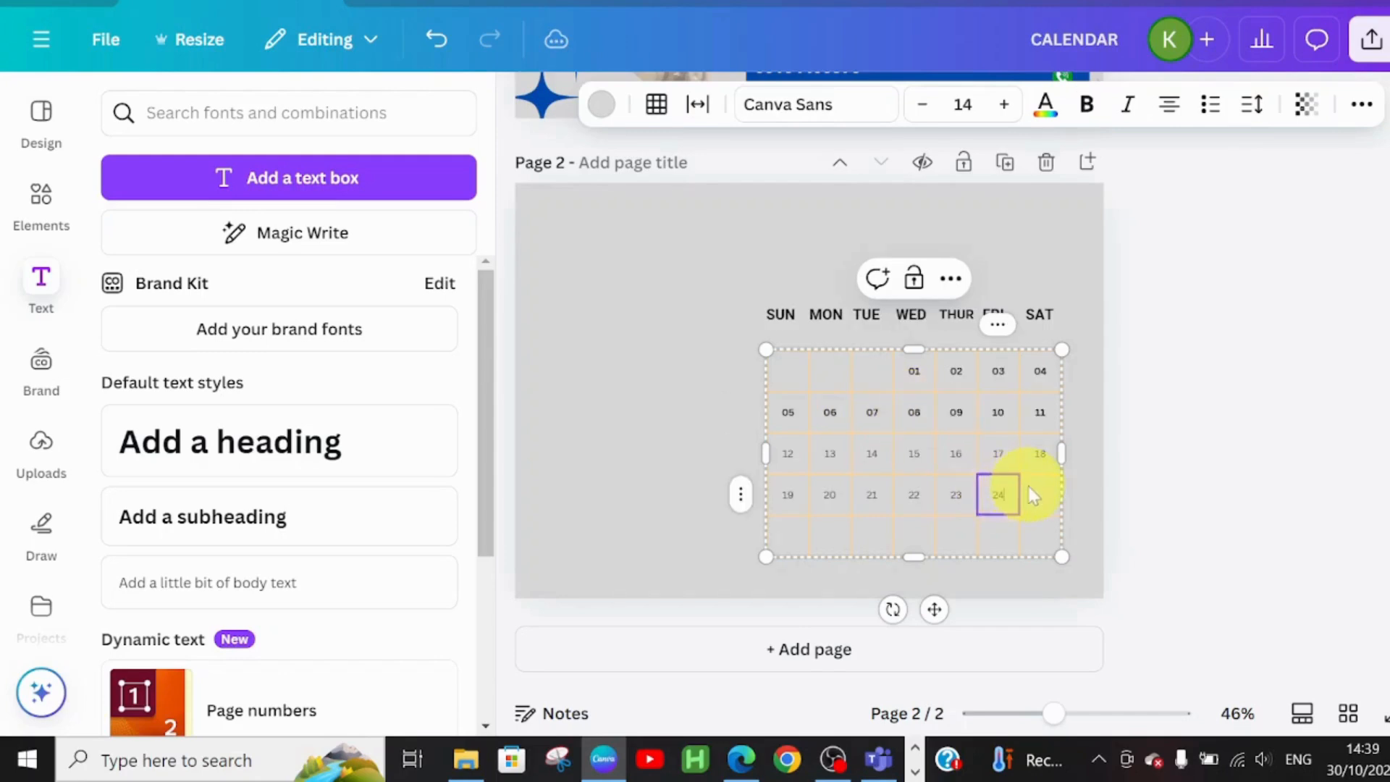
pyautogui.click(1033, 494)
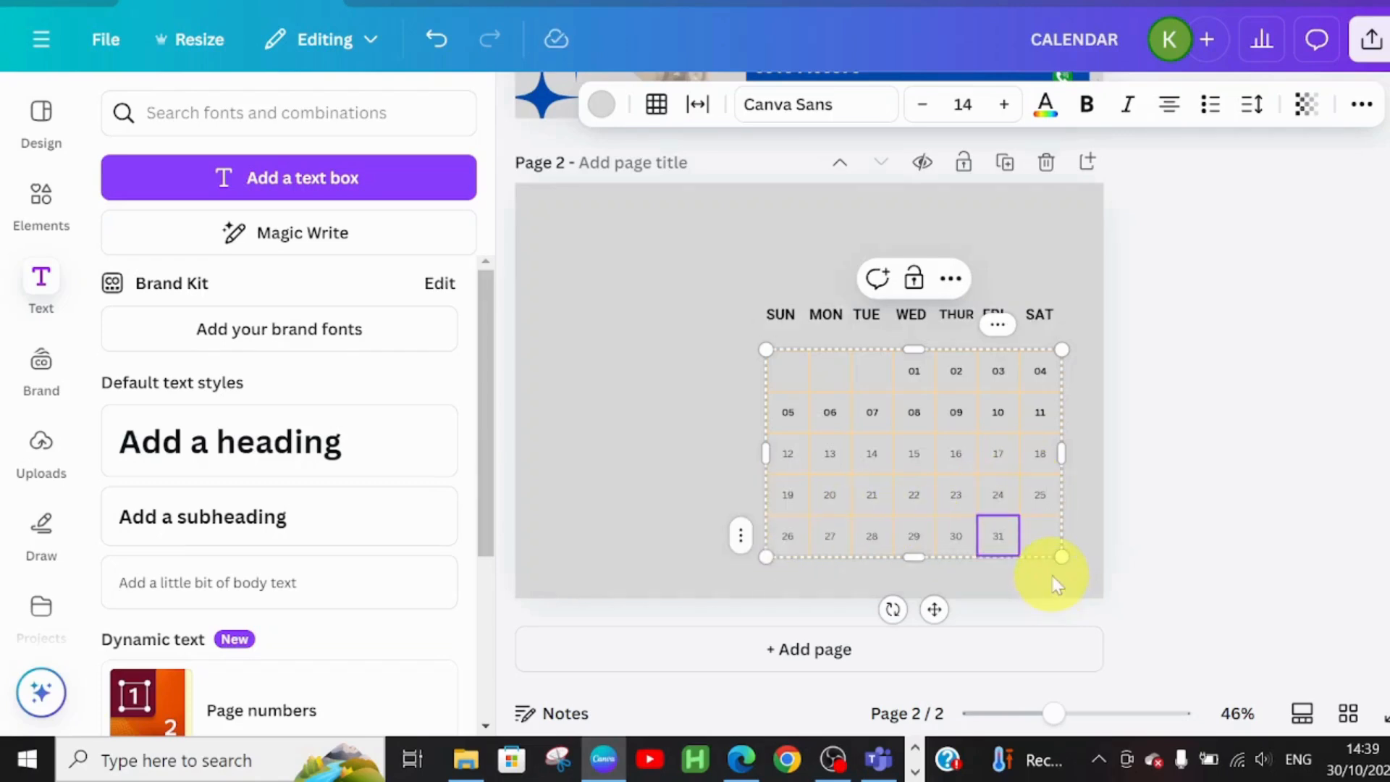
pyautogui.click(1053, 579)
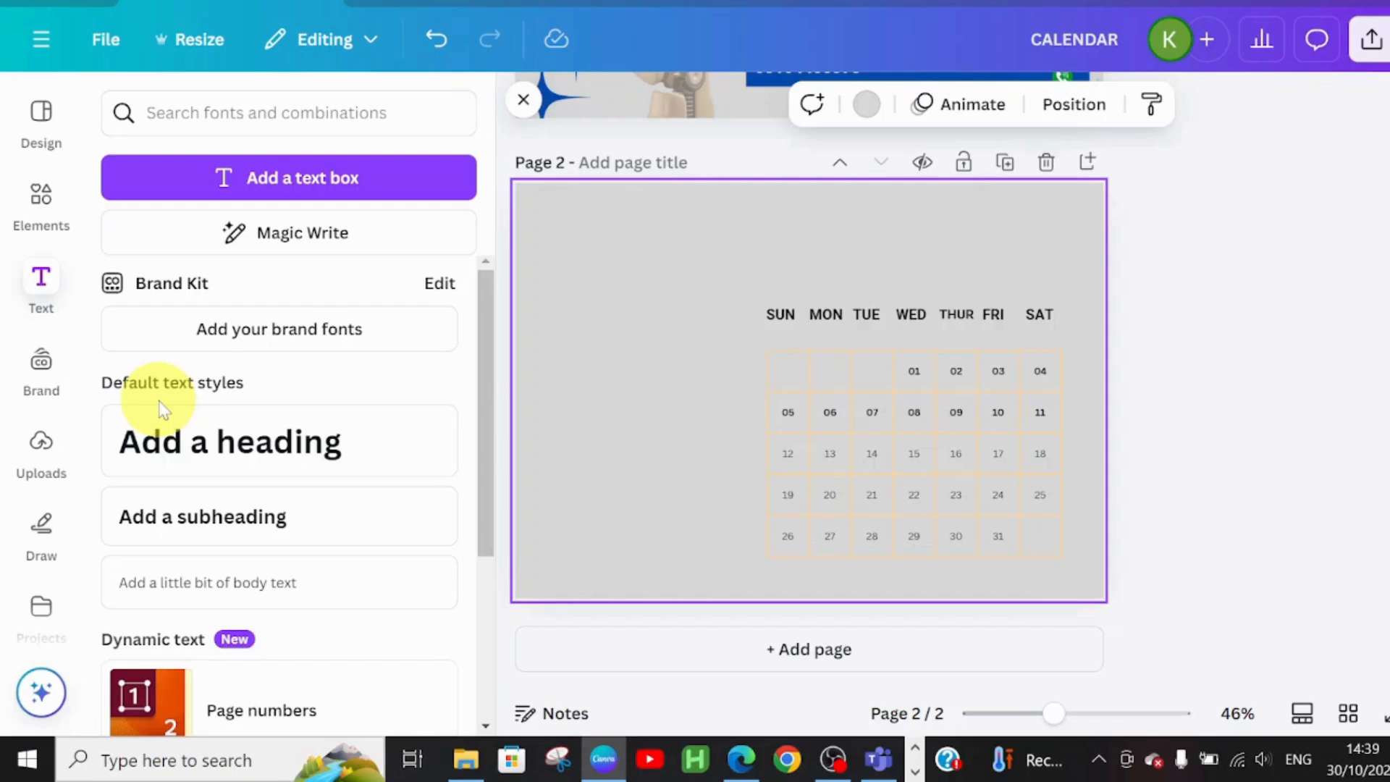
# Add a heading reading JANUARY above the weekday row
pyautogui.click(247, 453)
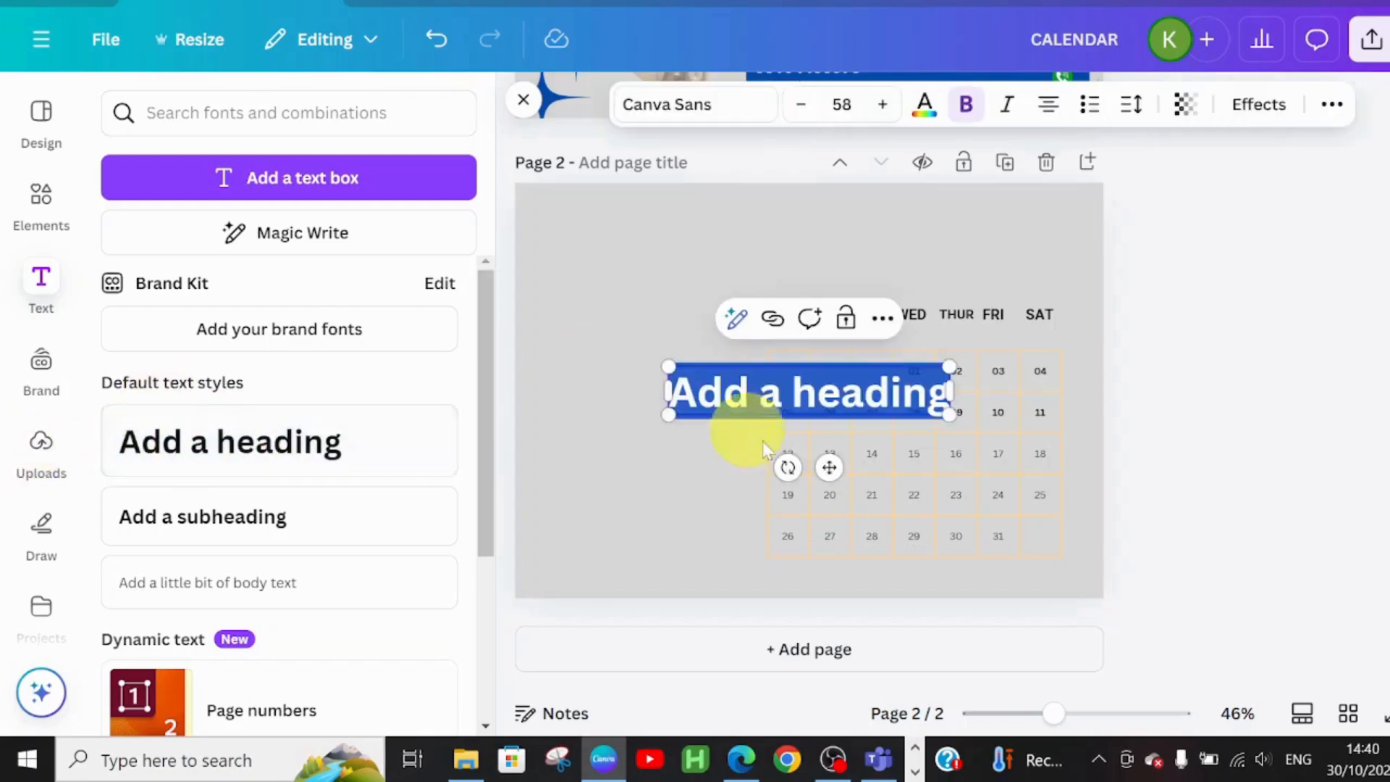
pyautogui.moveTo(832, 466); pyautogui.dragTo(928, 338)
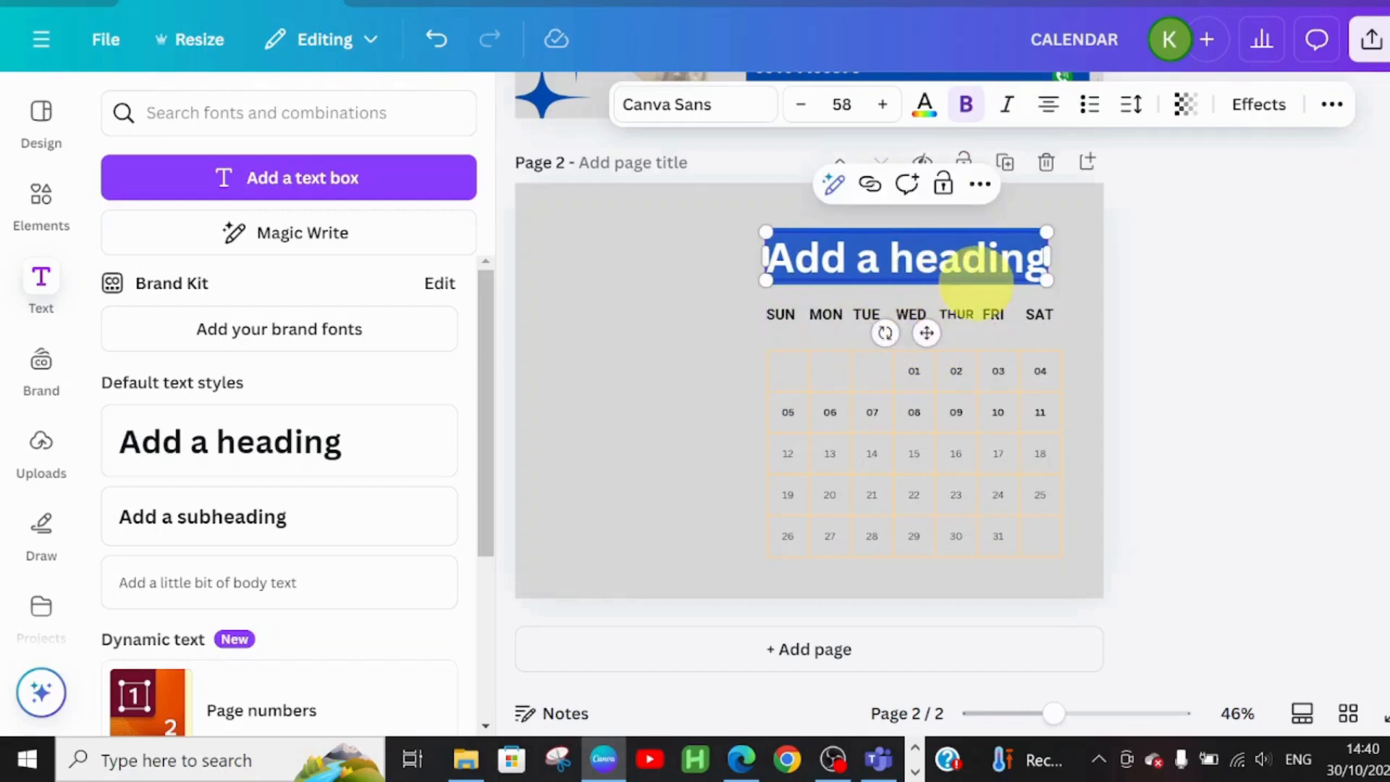
pyautogui.write('JANUARY')
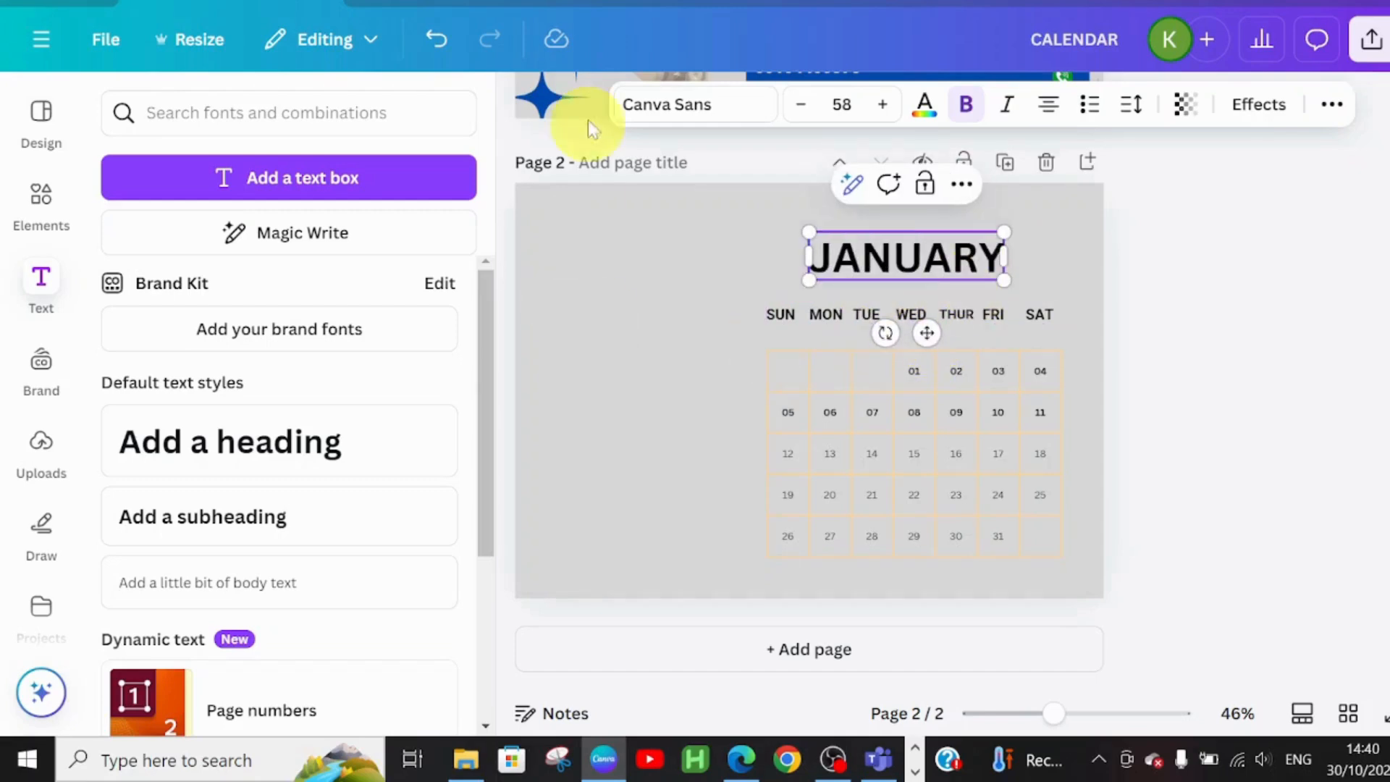
# Set the JANUARY heading's font to Barlow and shift it further left
pyautogui.click(717, 106)
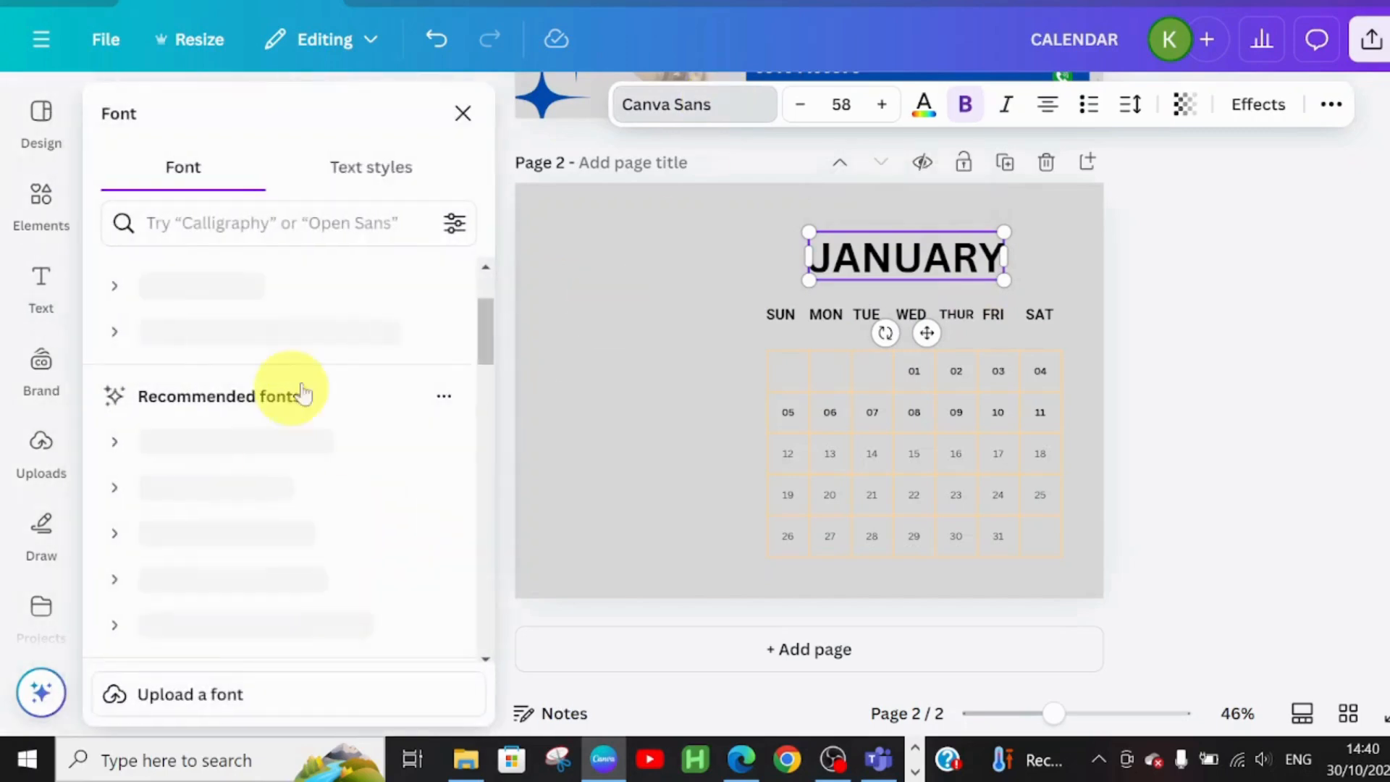
pyautogui.scroll(2, 310, 348)
pyautogui.click(239, 226)
pyautogui.write('fs')
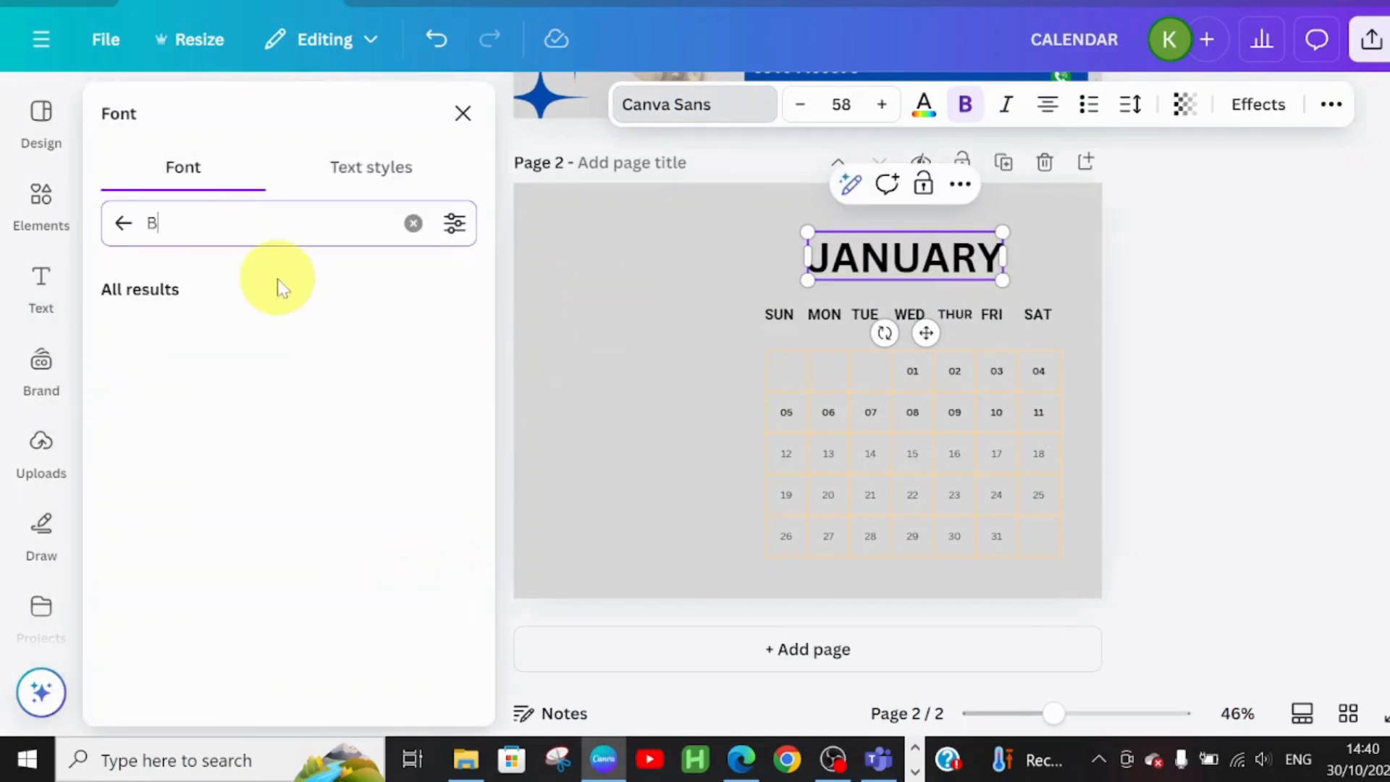
pyautogui.click(185, 463)
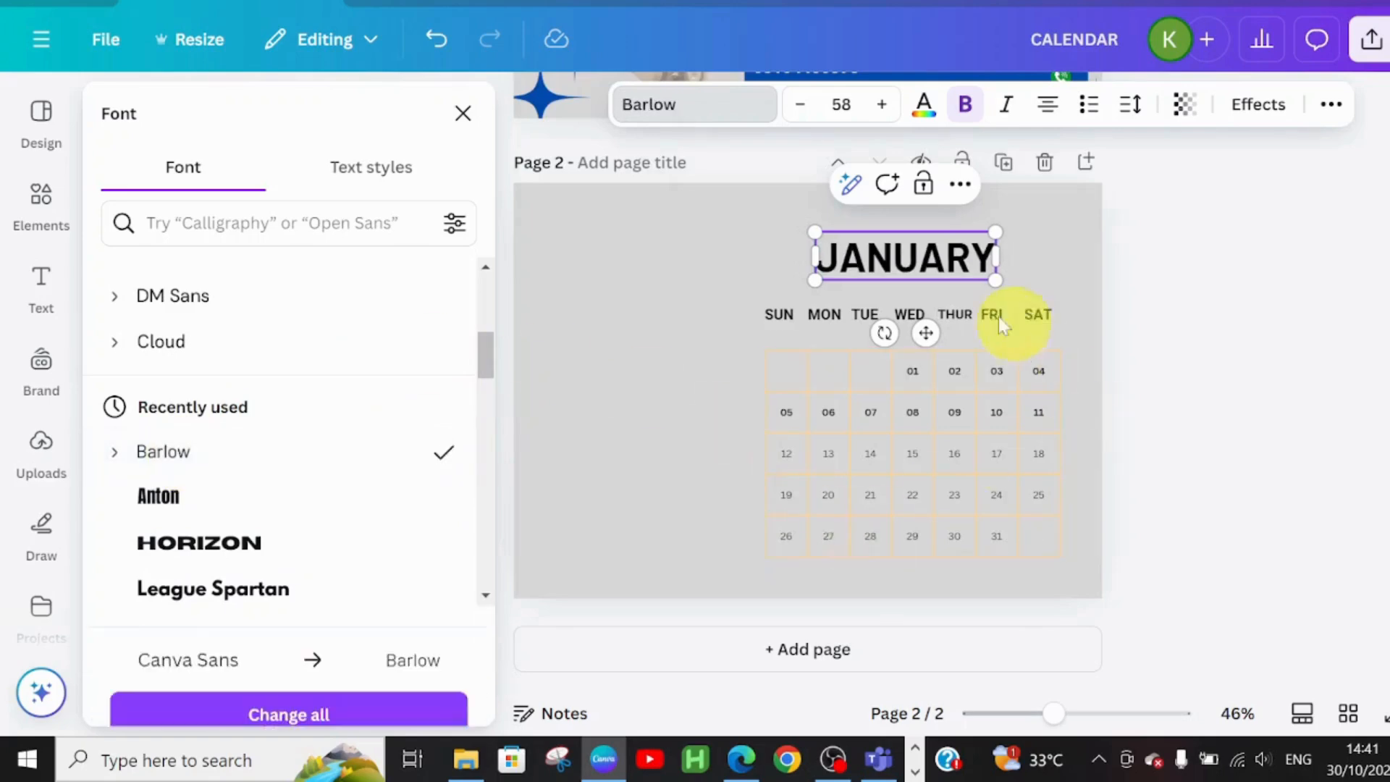
pyautogui.moveTo(921, 334); pyautogui.dragTo(862, 335)
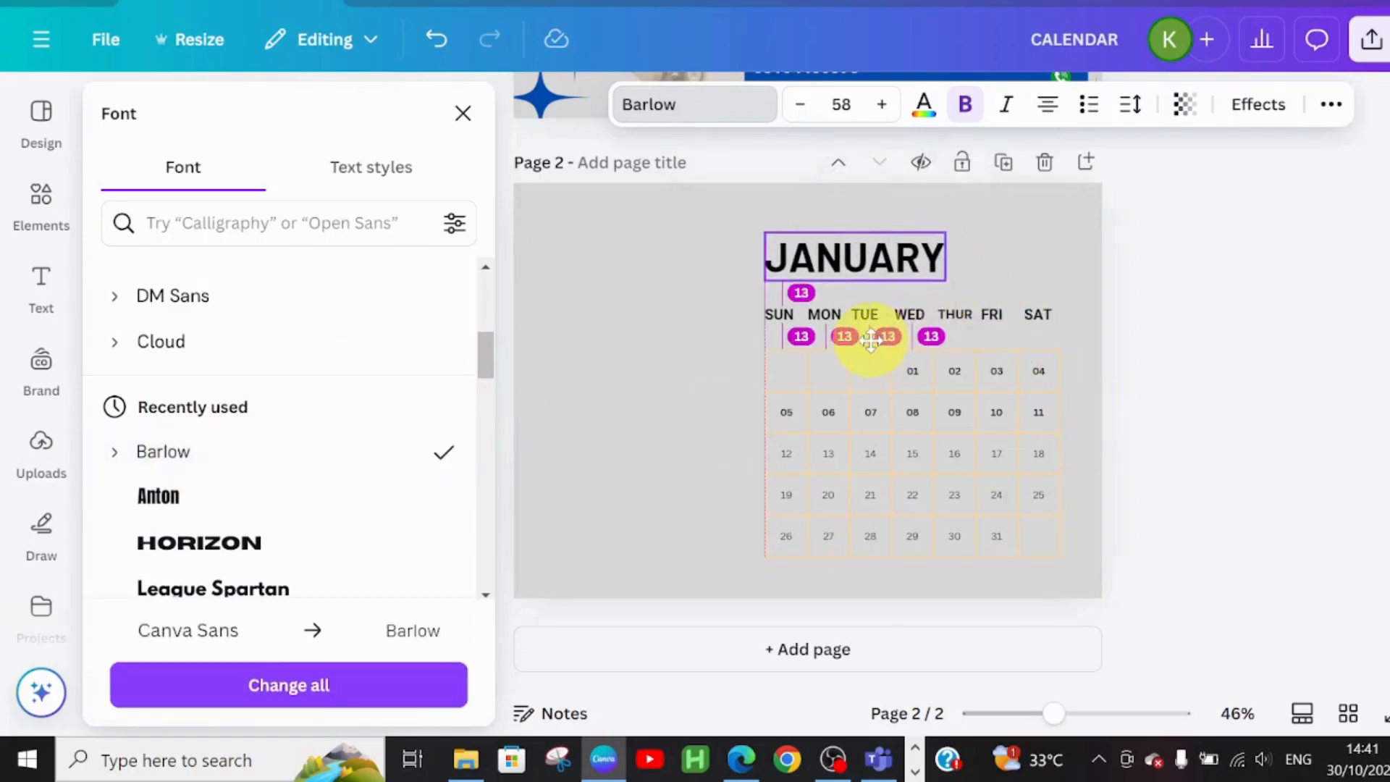
pyautogui.click(862, 335)
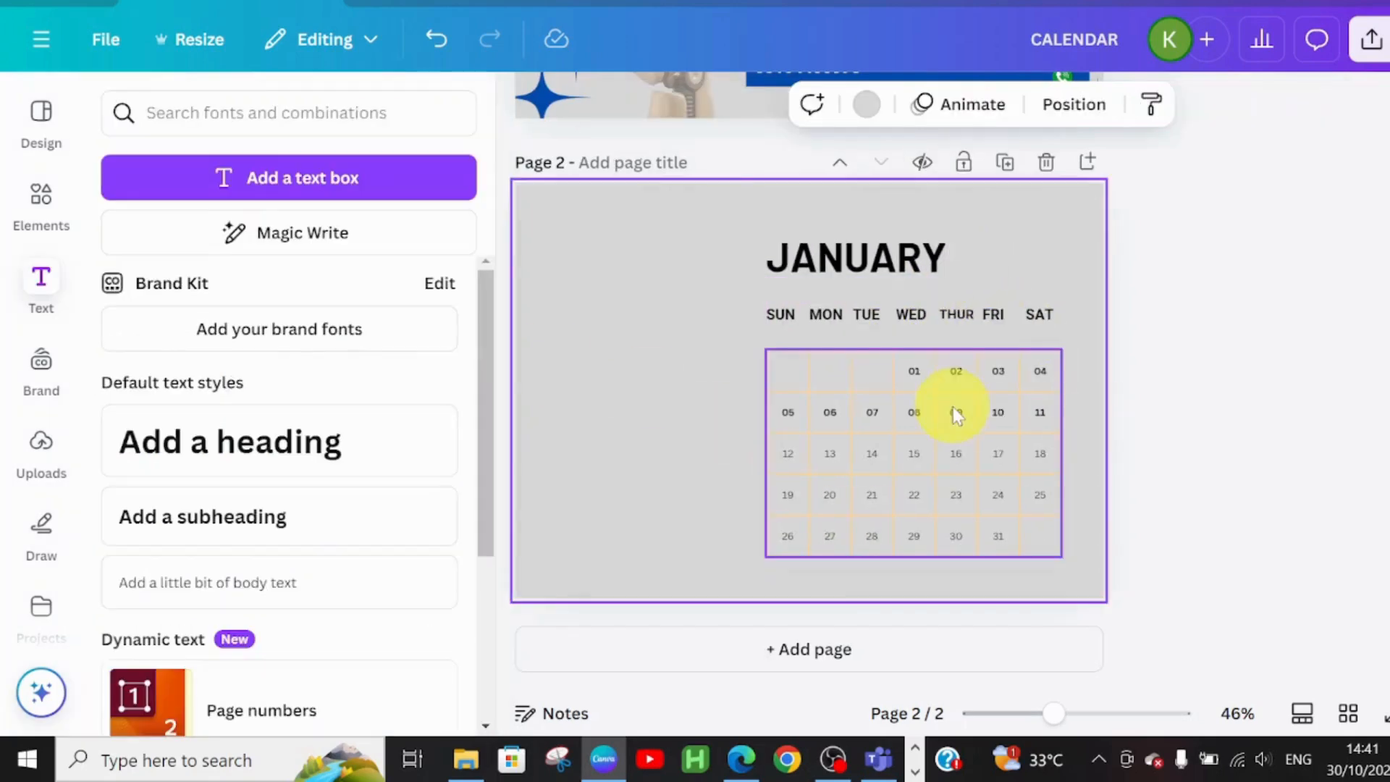
# Fill cells 01 and 13 with the pale peach swatch from the photo colours
pyautogui.click(917, 371)
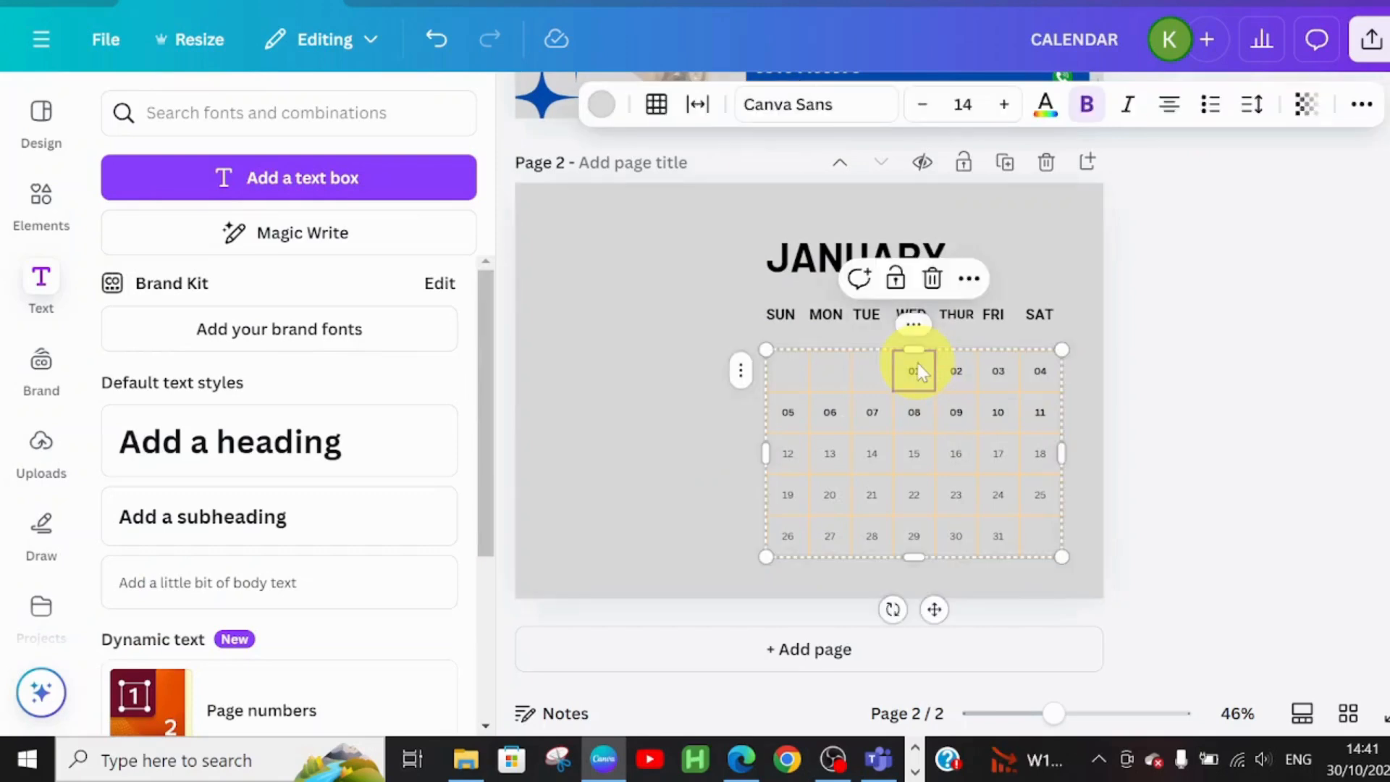
pyautogui.click(604, 112)
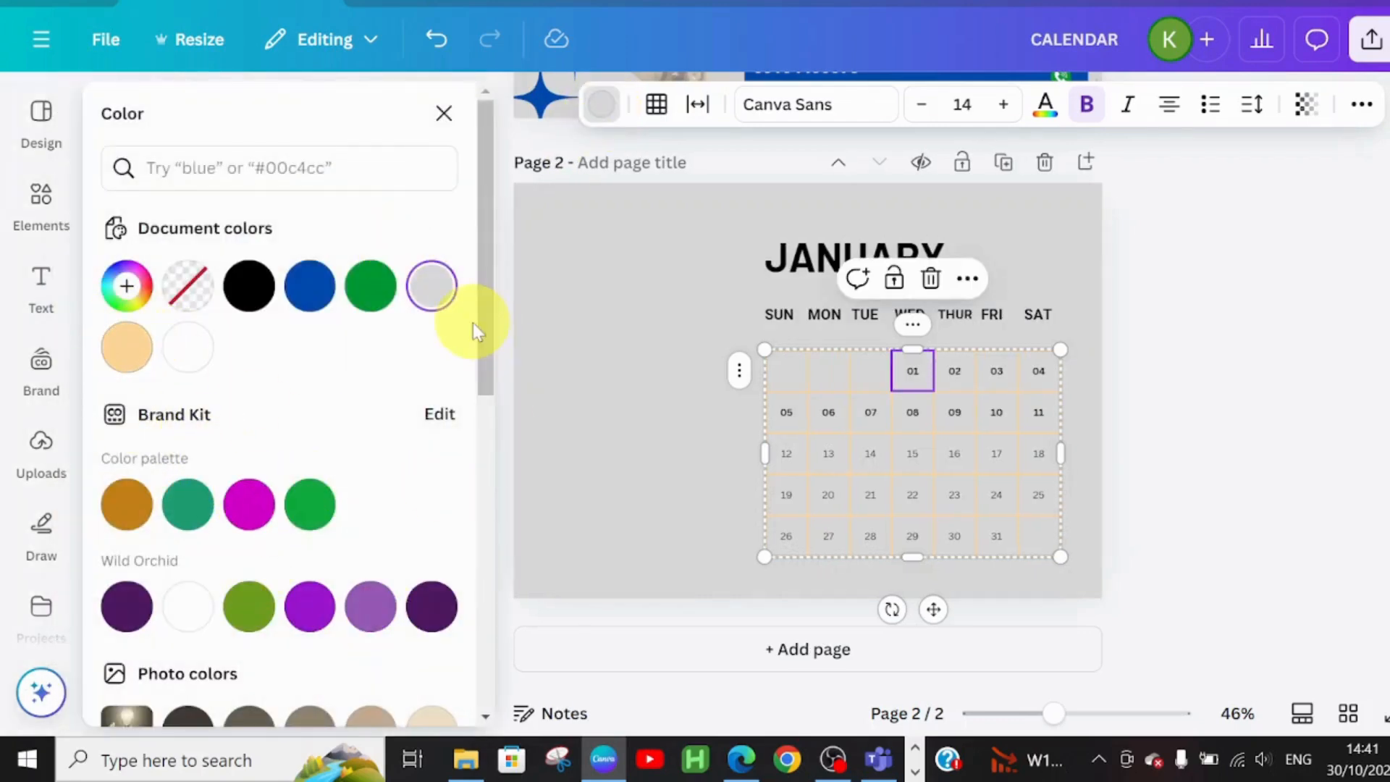
pyautogui.scroll(-3, 427, 507)
pyautogui.click(427, 514)
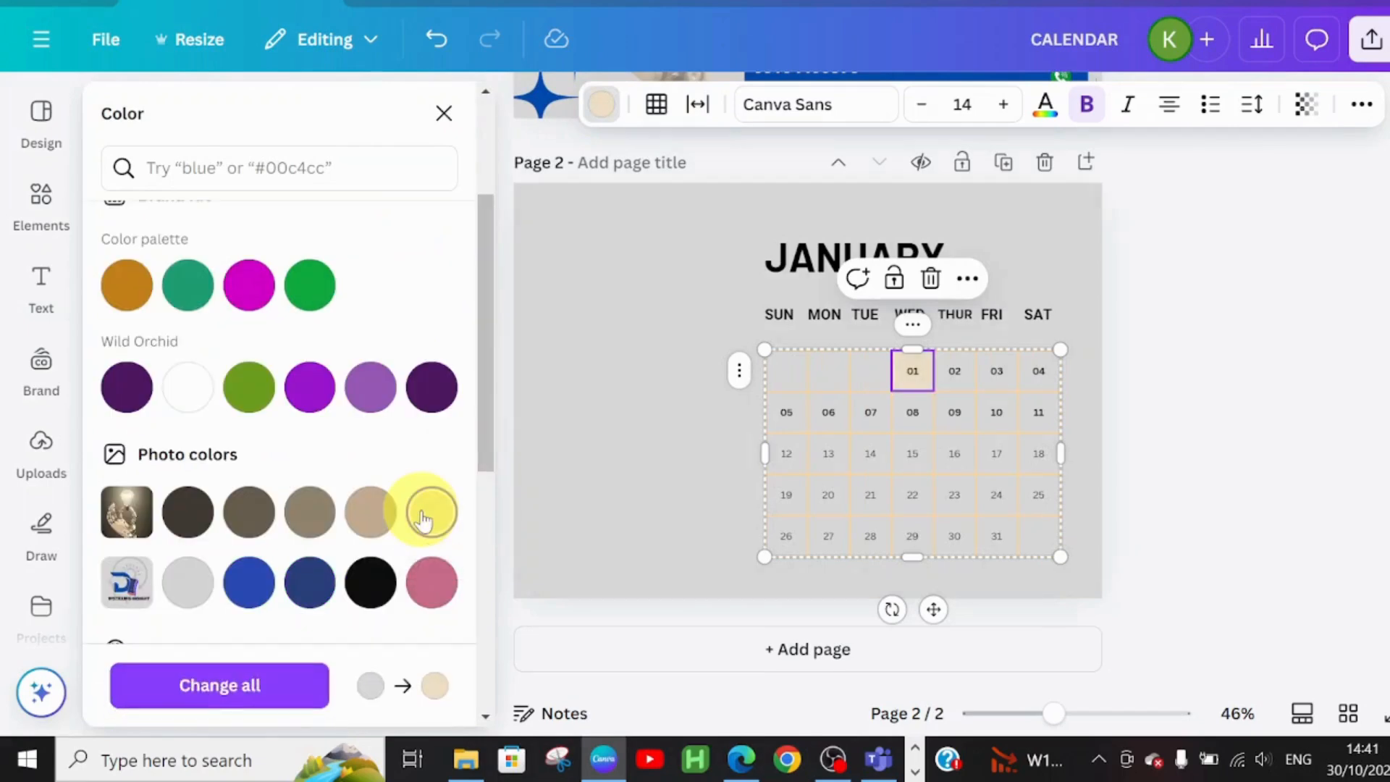
pyautogui.click(832, 457)
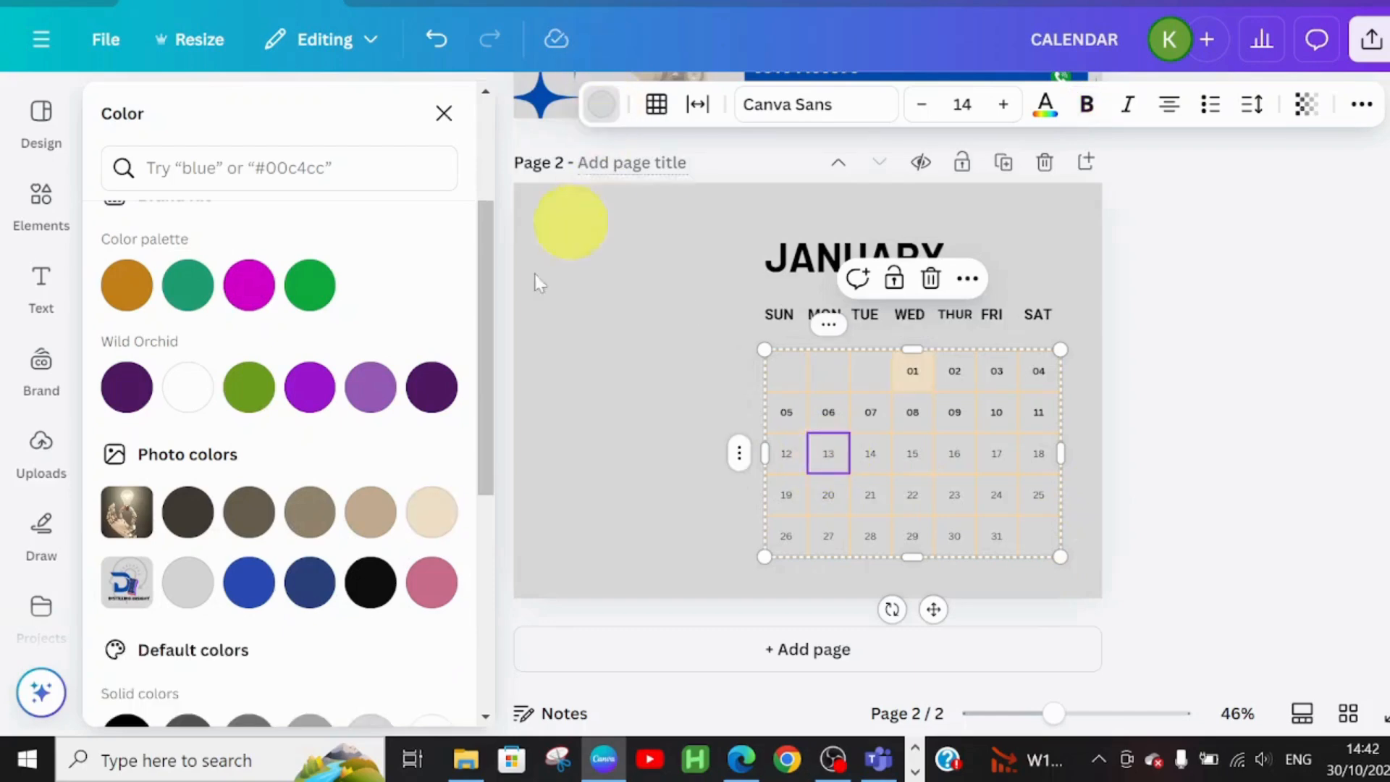
pyautogui.click(428, 514)
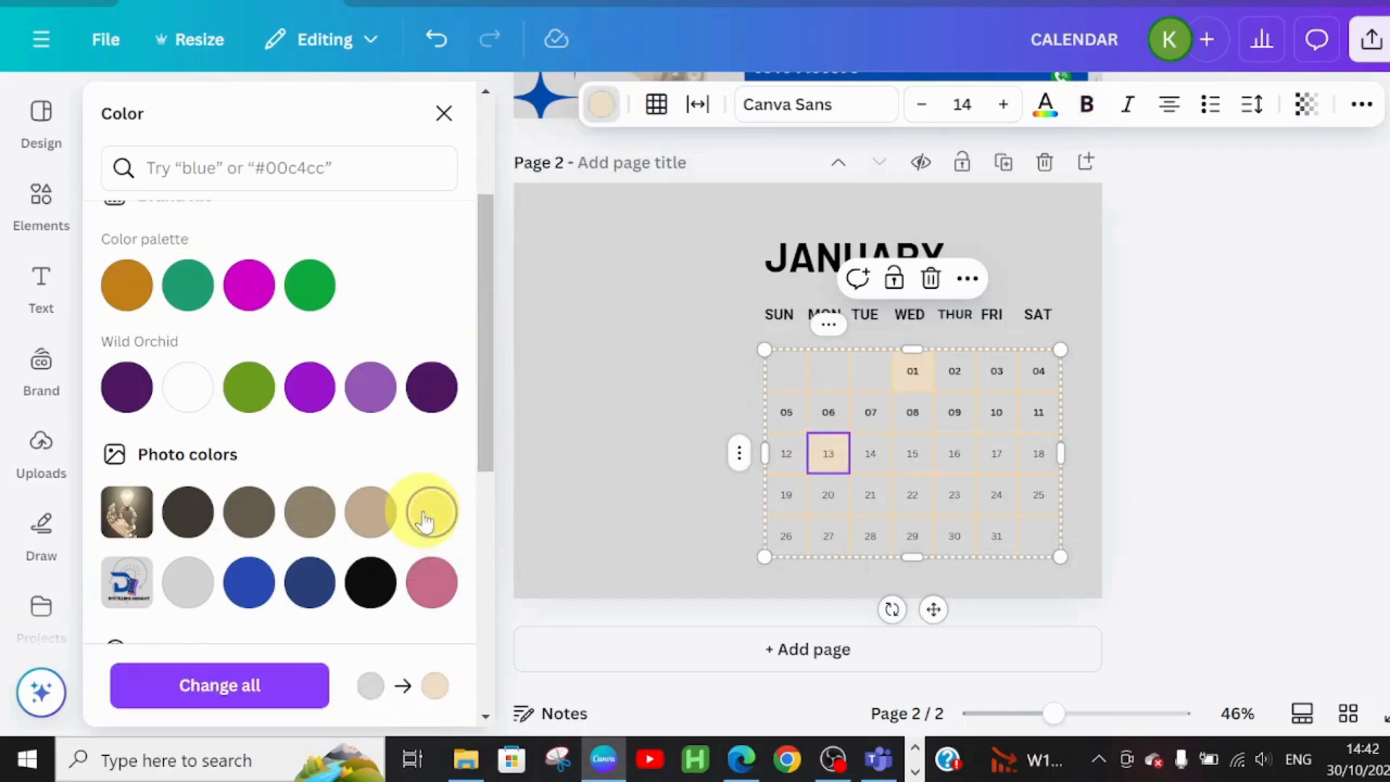
pyautogui.click(647, 386)
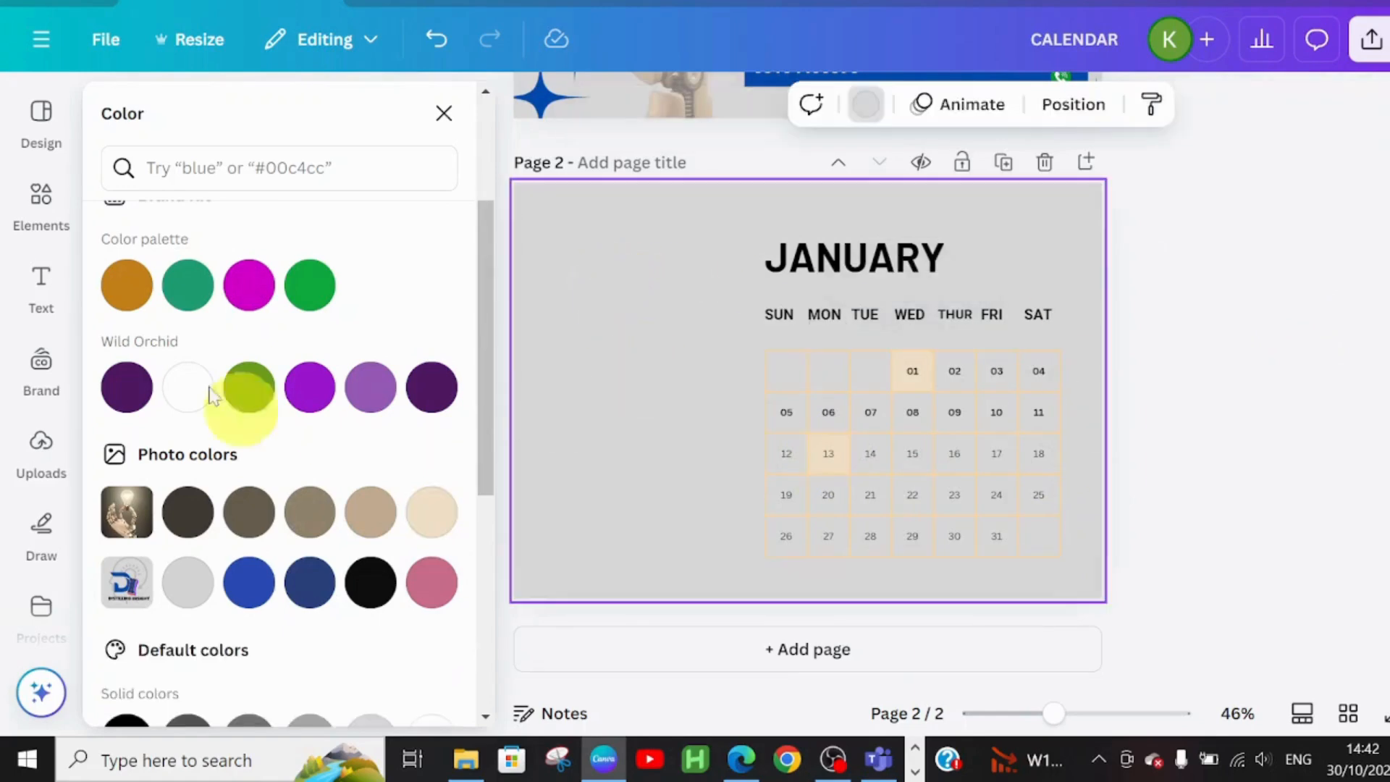
# Search Elements for INSIGHT and add the lightbulb photo to the page
pyautogui.click(441, 114)
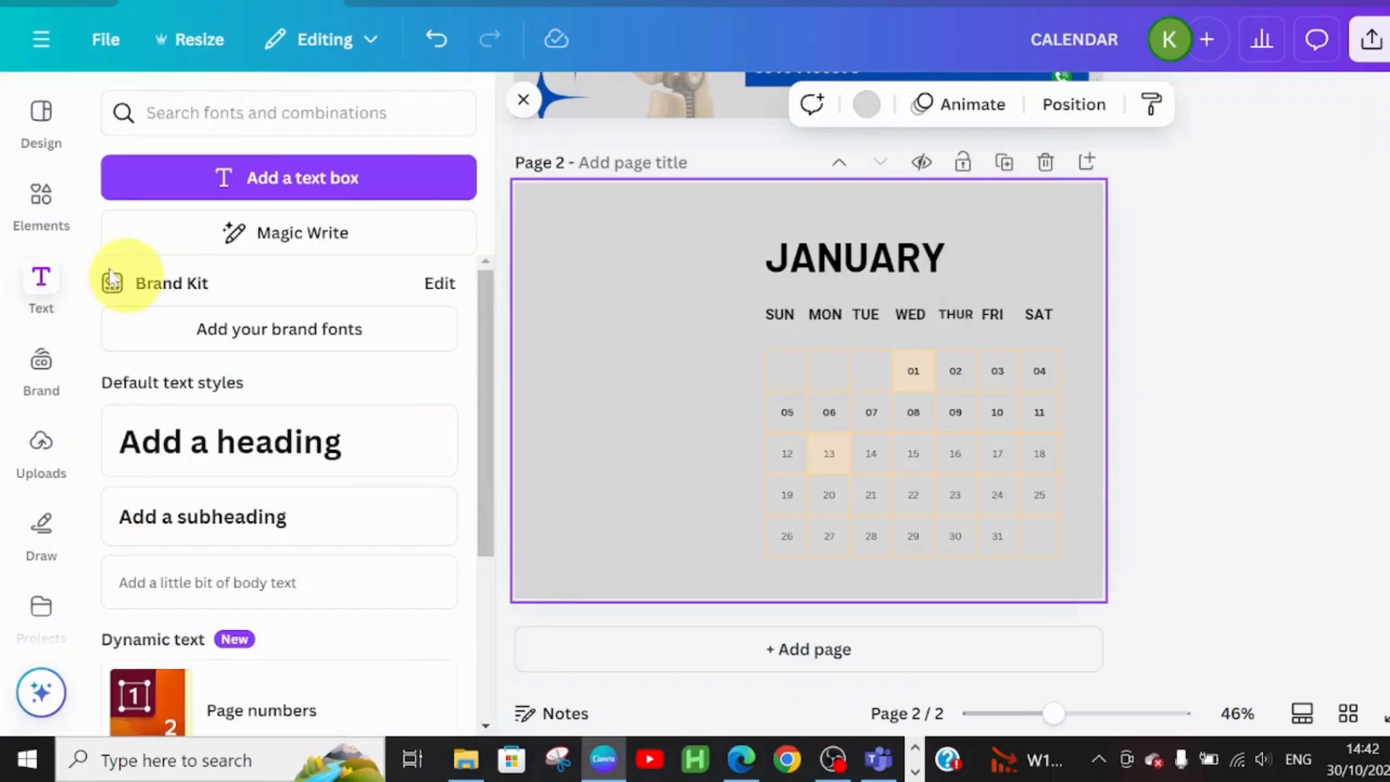
pyautogui.click(30, 189)
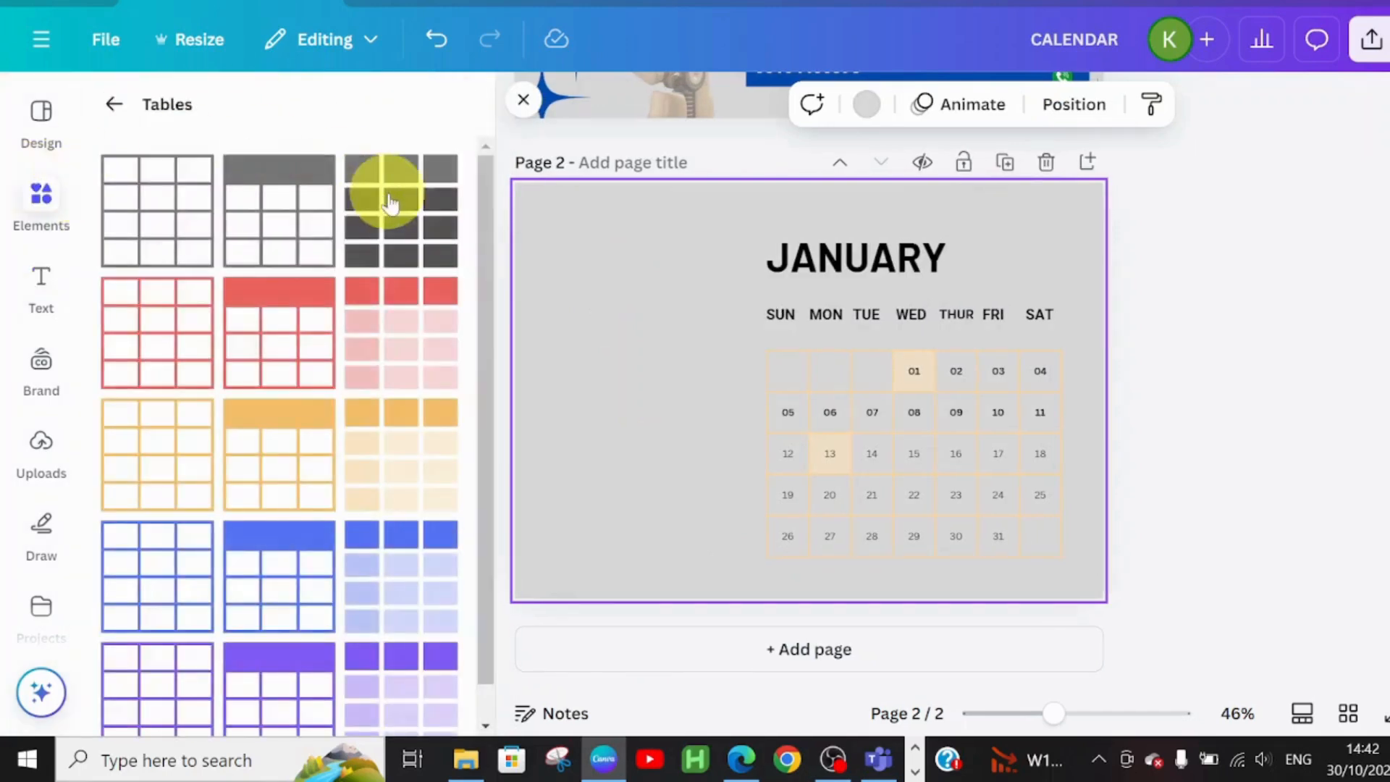
pyautogui.click(111, 104)
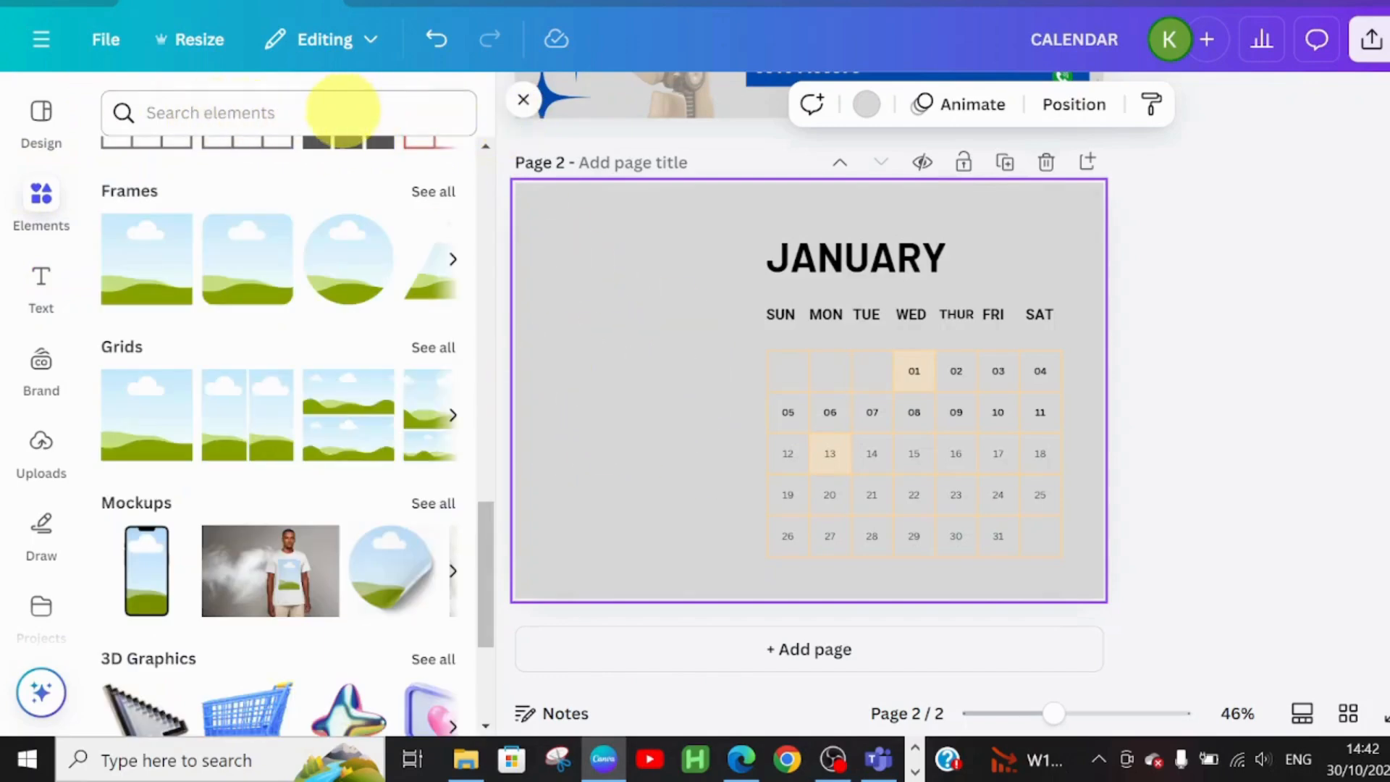
pyautogui.click(343, 111)
pyautogui.write('I NSIGHT')
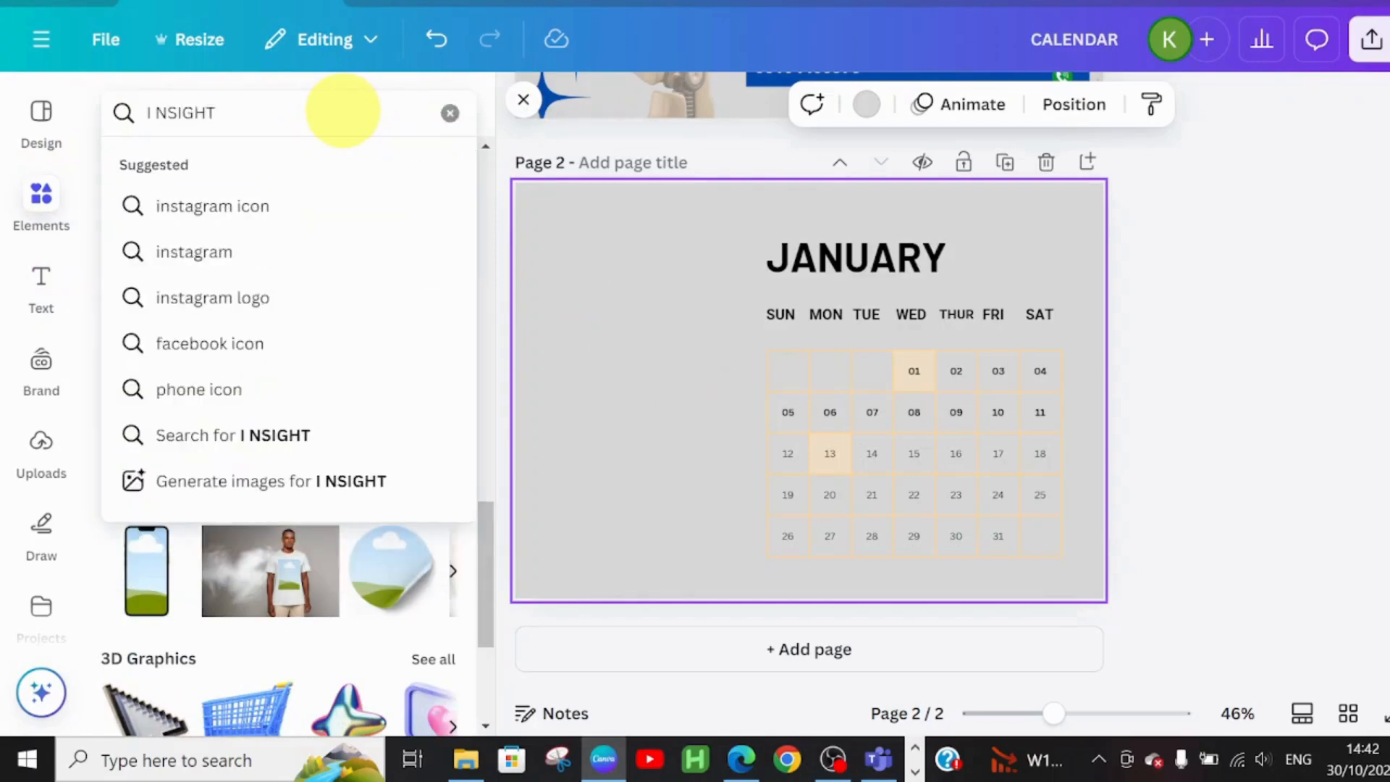
pyautogui.press('Return')
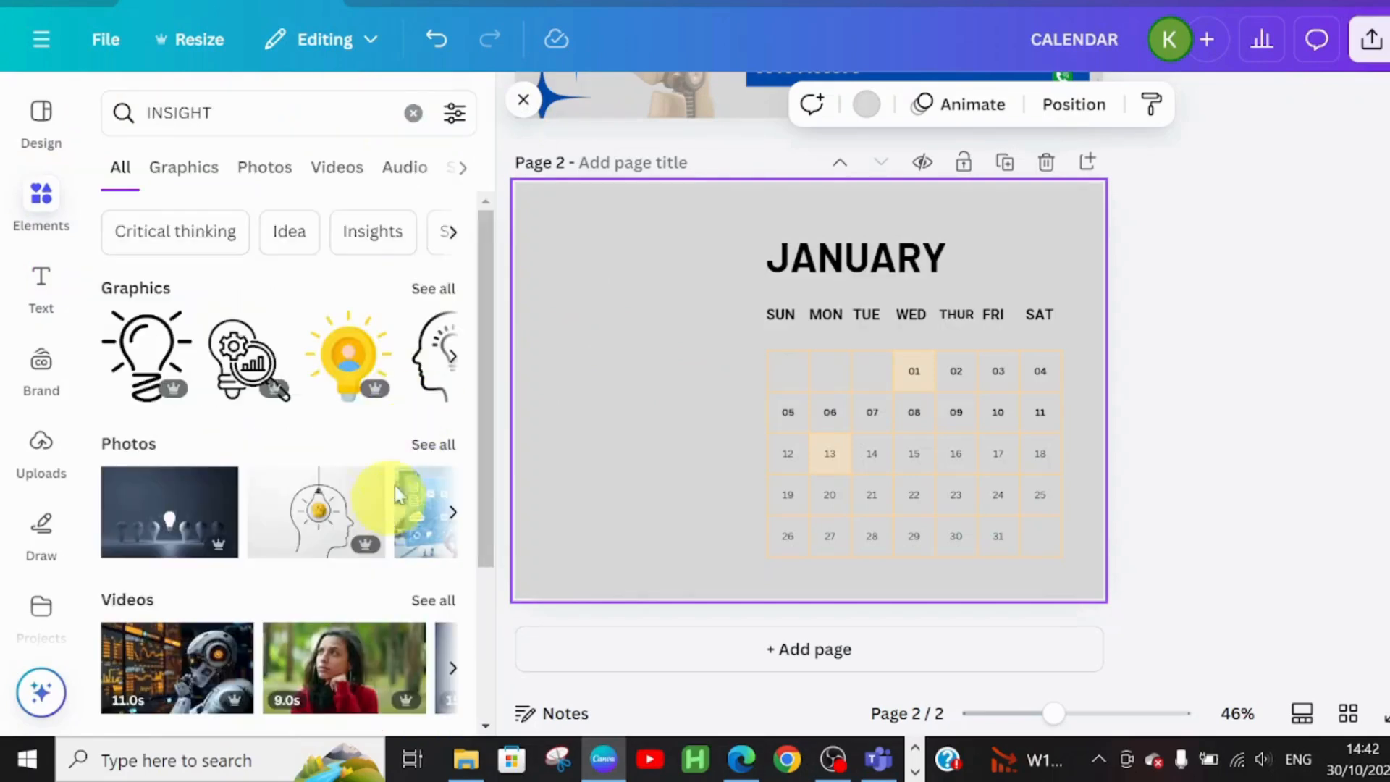
pyautogui.click(429, 446)
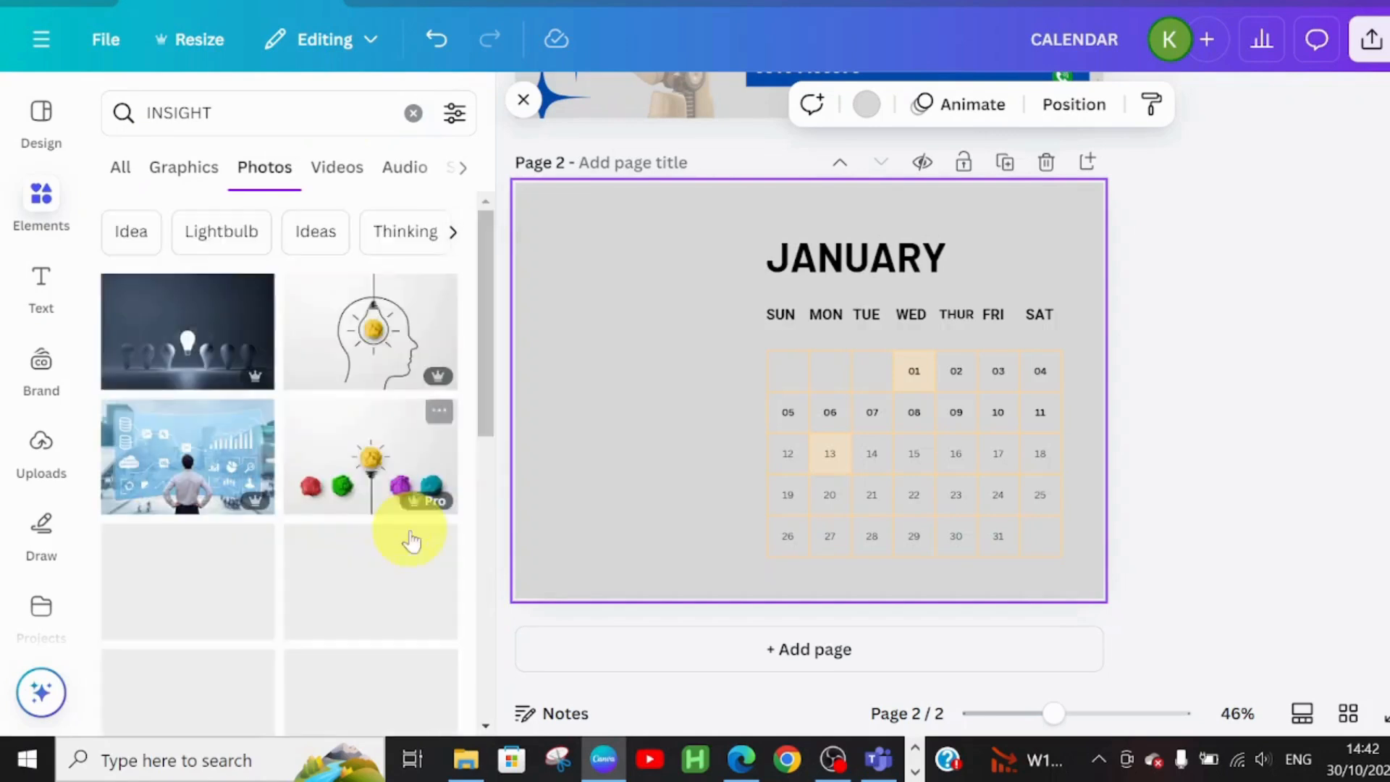
pyautogui.click(187, 343)
# Resize the lightbulb photo into a full-height strip flush with the page's left edge
pyautogui.moveTo(707, 422); pyautogui.dragTo(531, 373)
pyautogui.moveTo(878, 347); pyautogui.dragTo(722, 331)
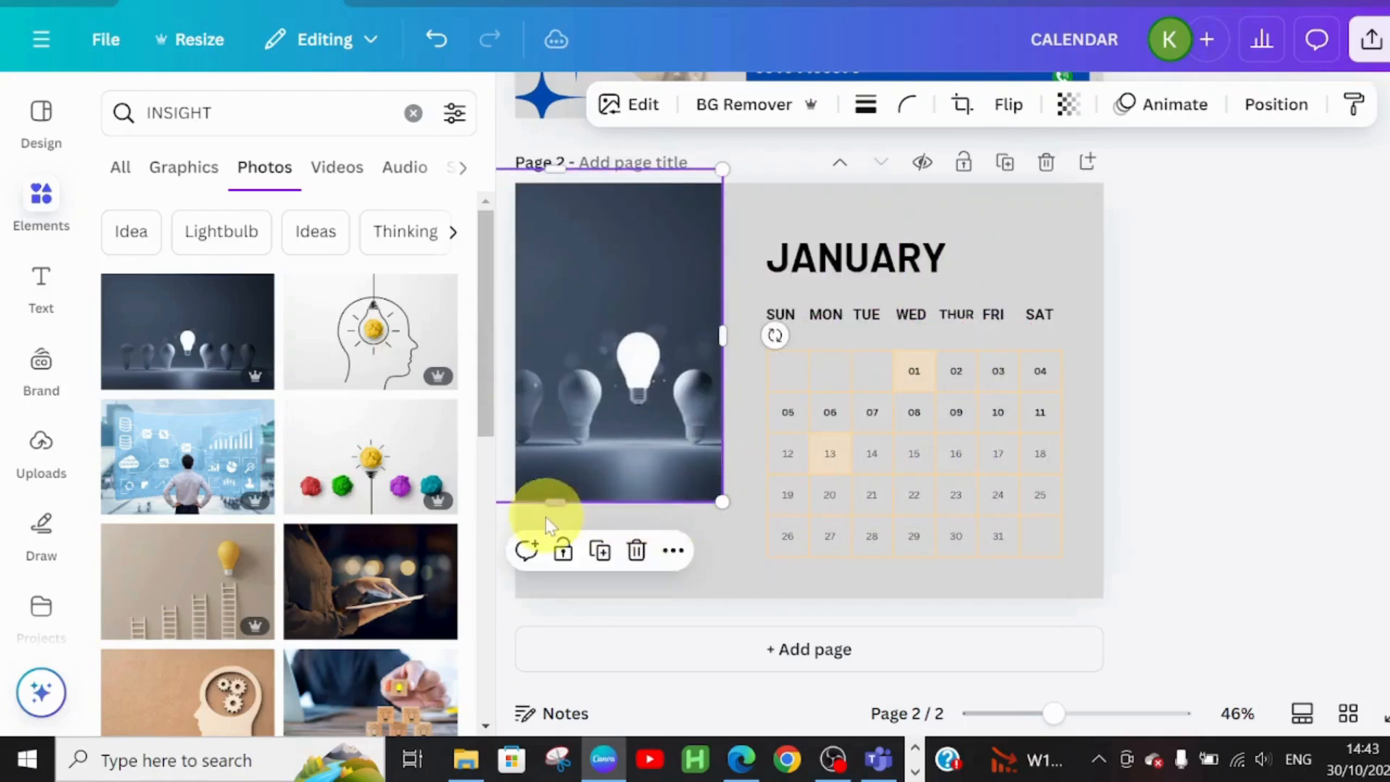
pyautogui.moveTo(548, 507); pyautogui.dragTo(551, 584)
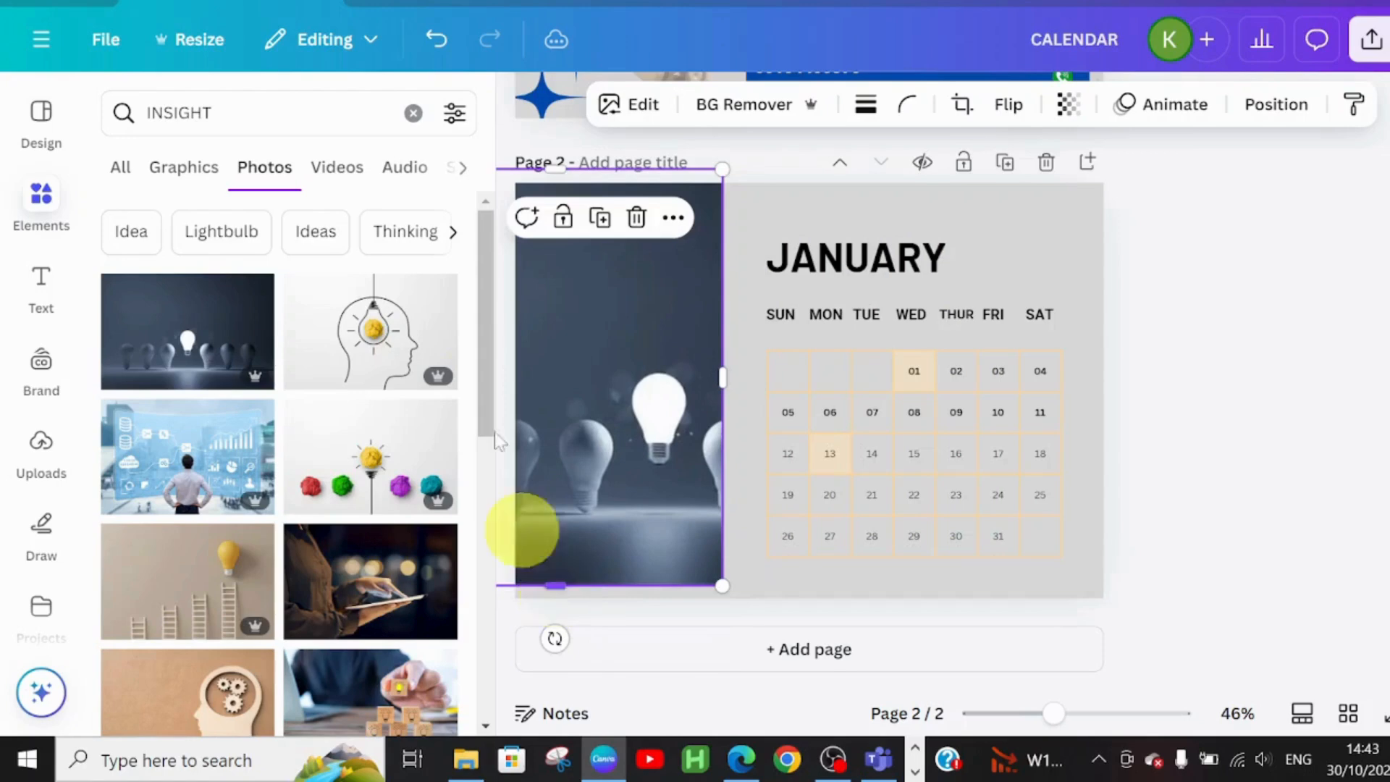
pyautogui.moveTo(610, 391)
pyautogui.mouseDown()
pyautogui.moveTo(567, 360)
pyautogui.moveTo(582, 396)
pyautogui.mouseUp()
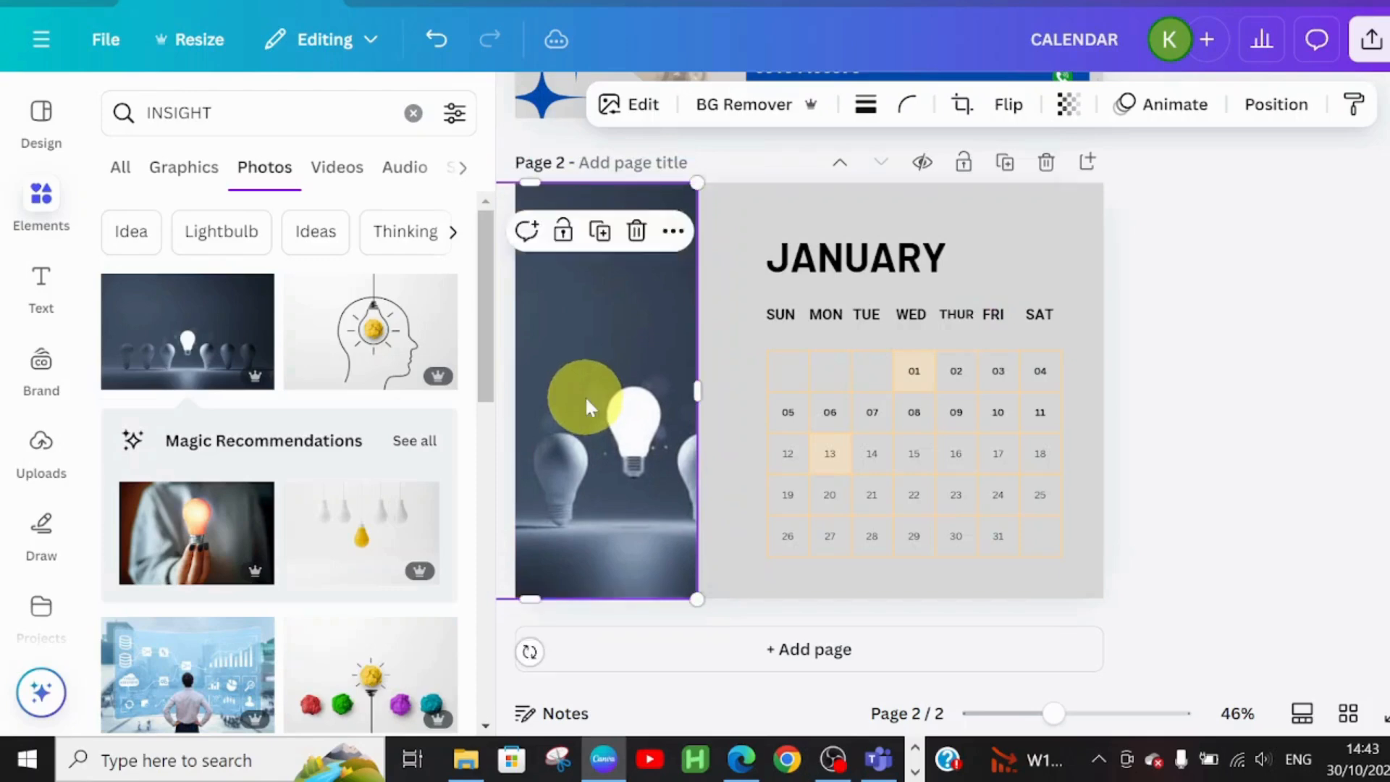
pyautogui.moveTo(697, 390); pyautogui.dragTo(735, 389)
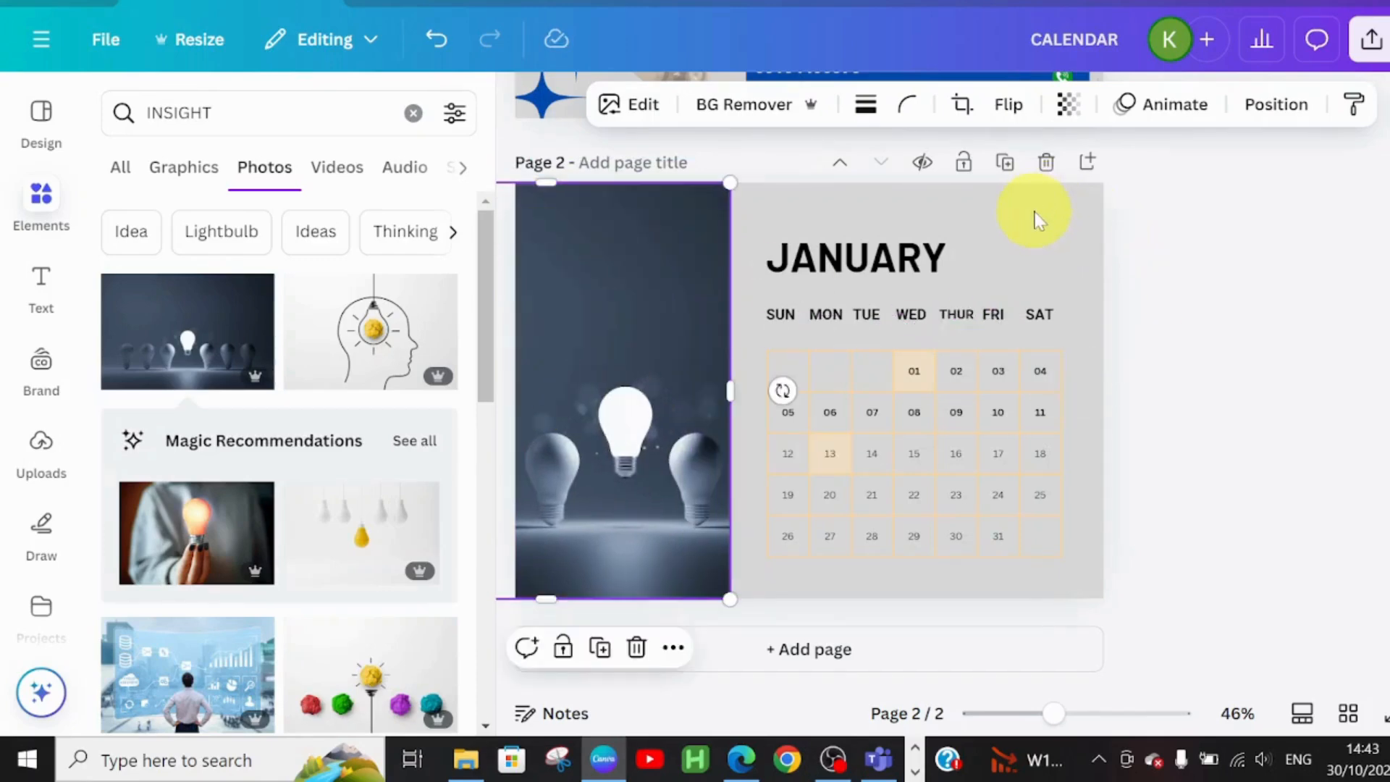
pyautogui.click(1233, 225)
# Duplicate the JANUARY page to create a third page
pyautogui.scroll(4, 810, 391)
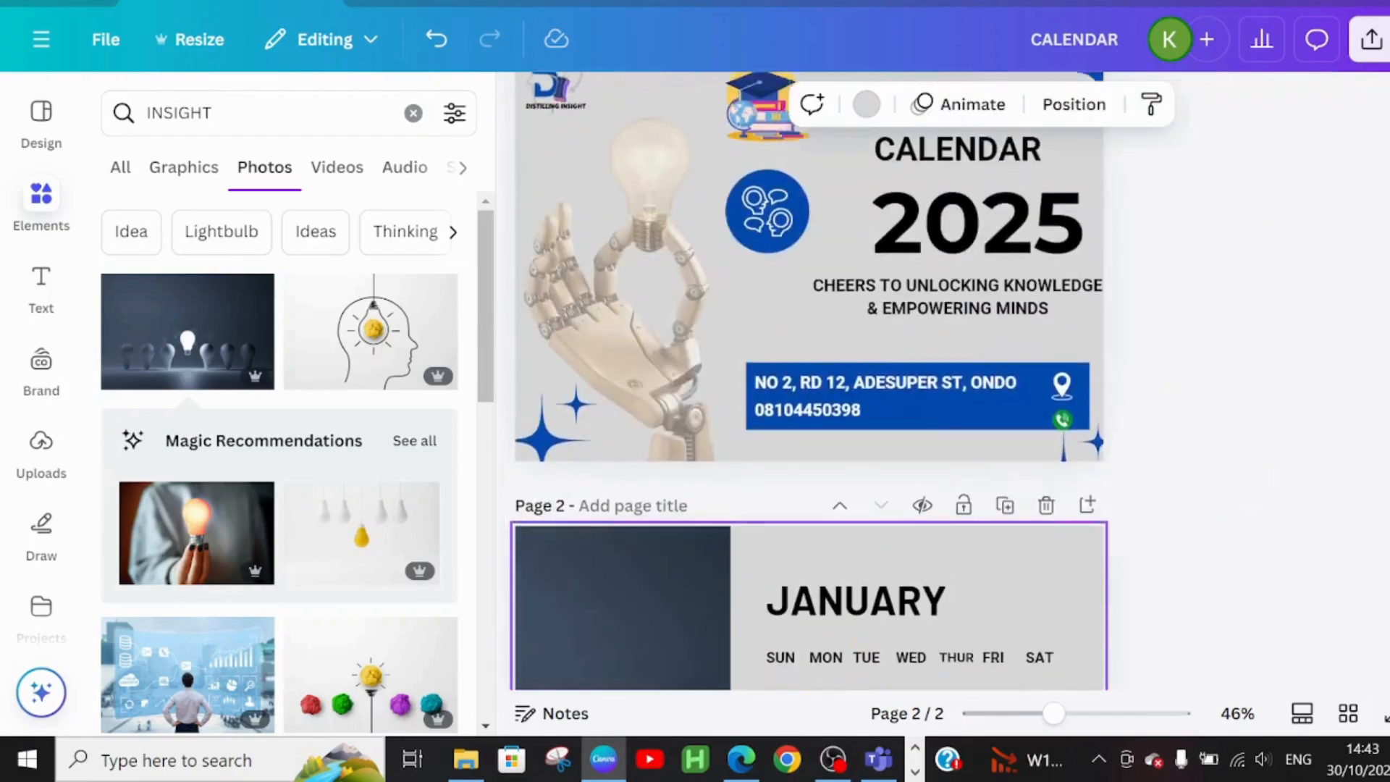
pyautogui.scroll(-4, 809, 391)
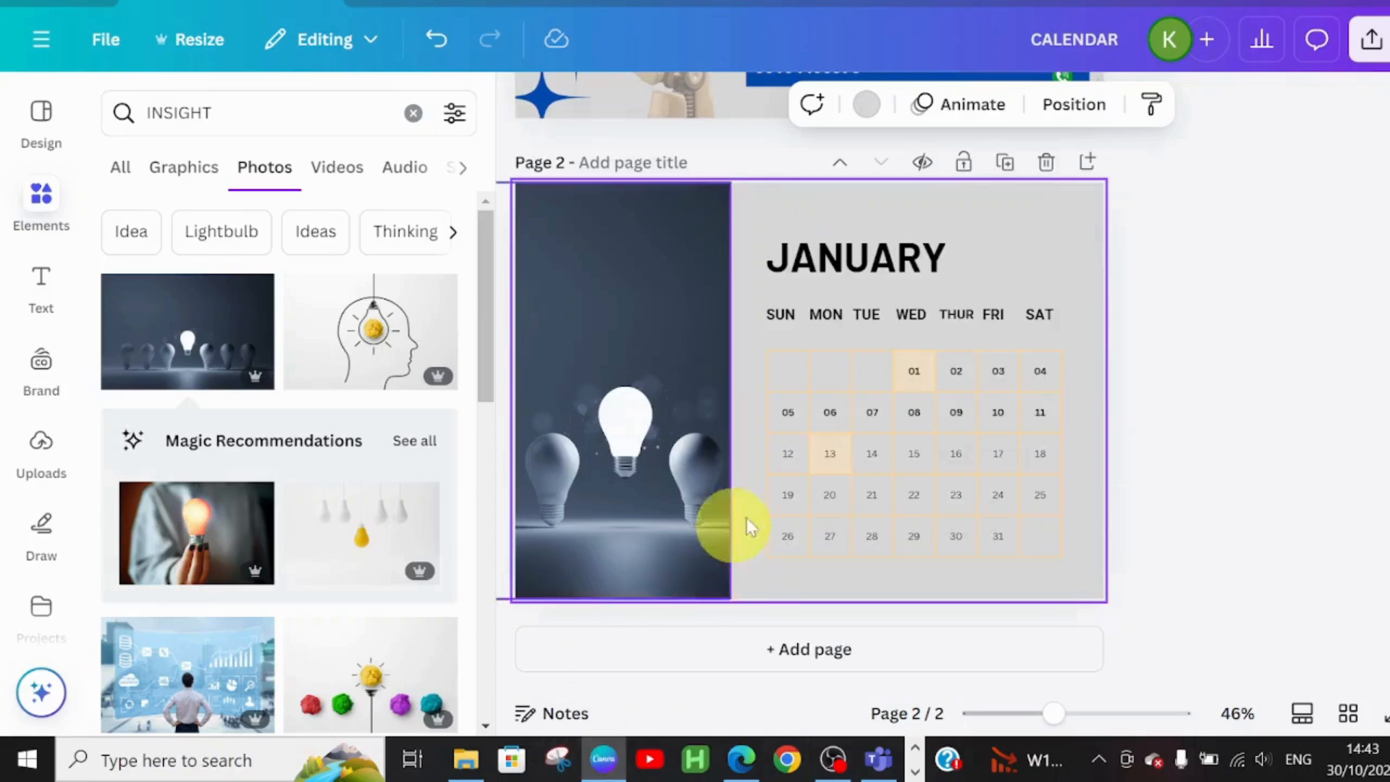
pyautogui.click(1012, 163)
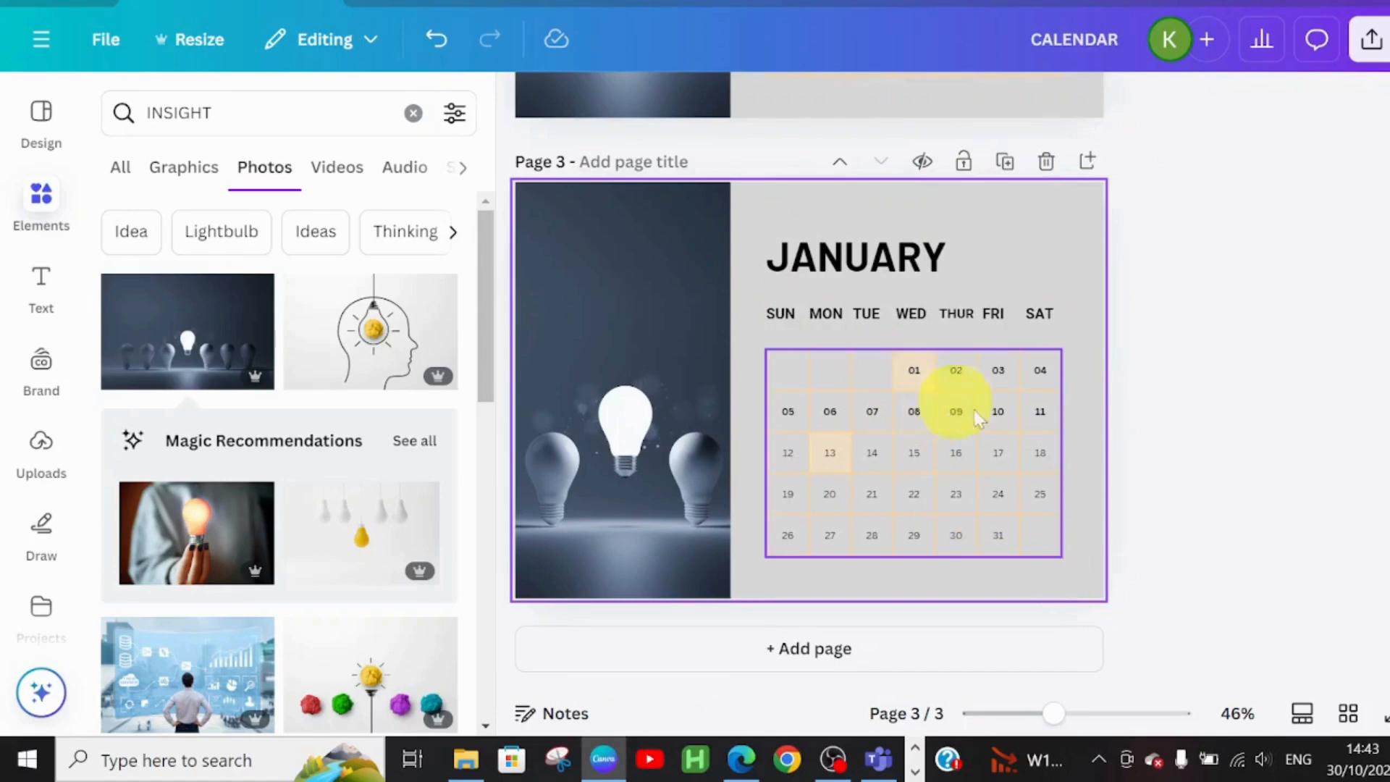
# Retype the copied heading as FEBRUARY and nudge it slightly right
pyautogui.click(898, 258)
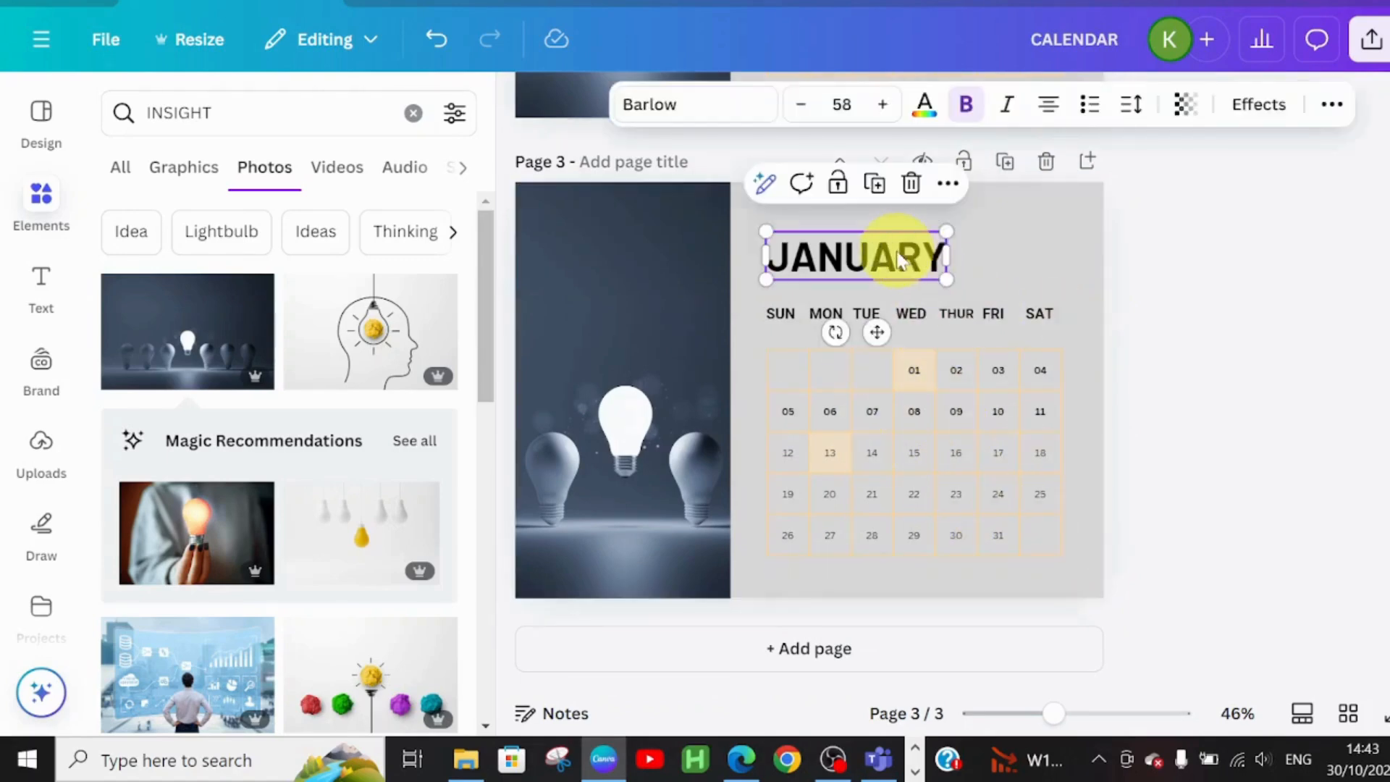
pyautogui.doubleClick(899, 258)
pyautogui.write('FE')
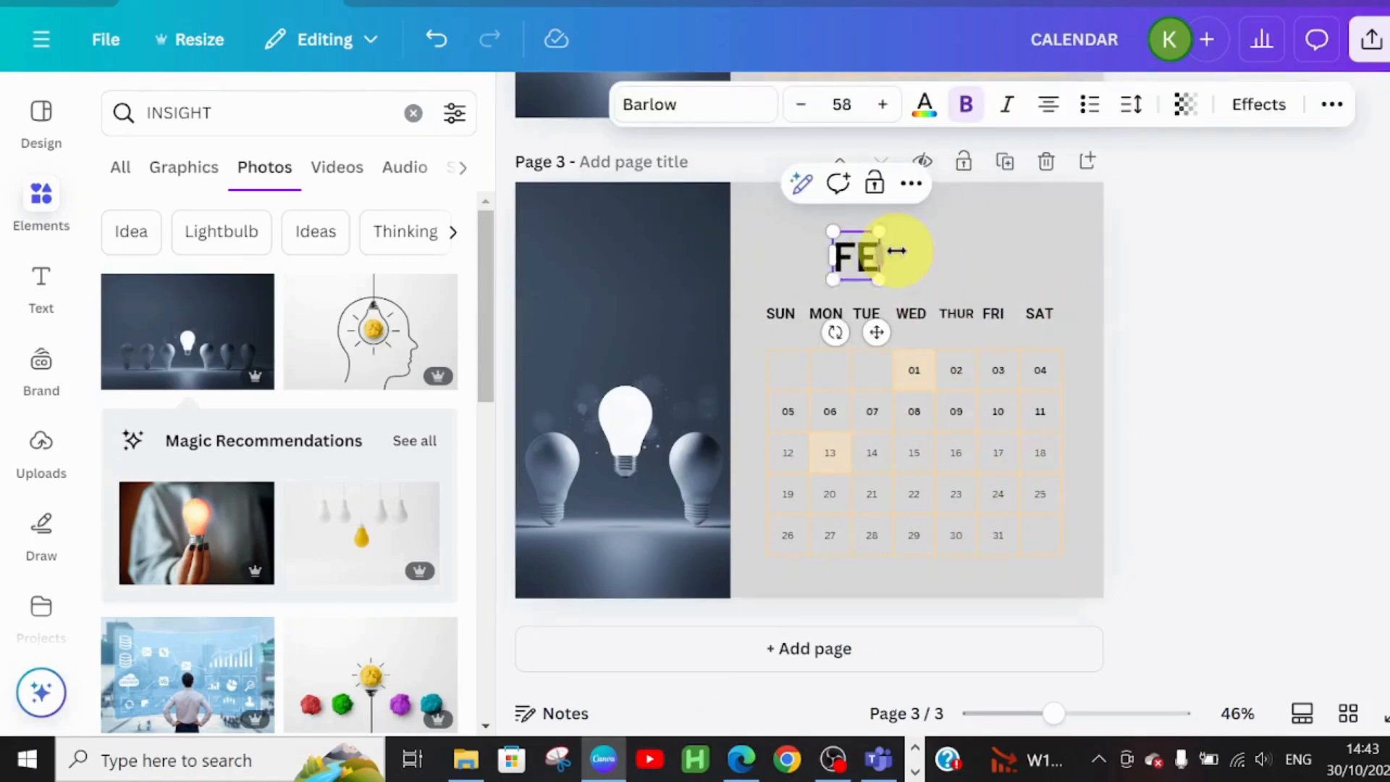
pyautogui.write('BRUARY')
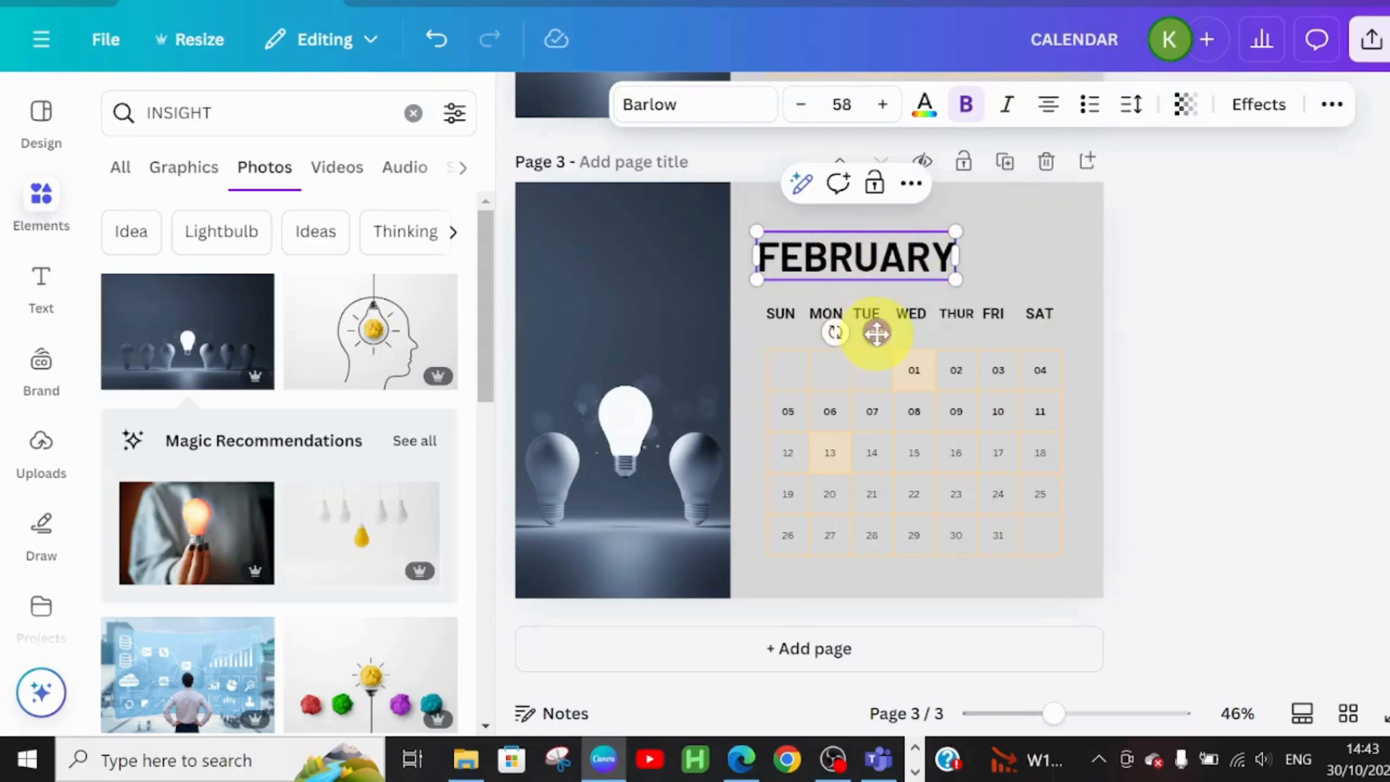
pyautogui.moveTo(879, 331); pyautogui.dragTo(886, 332)
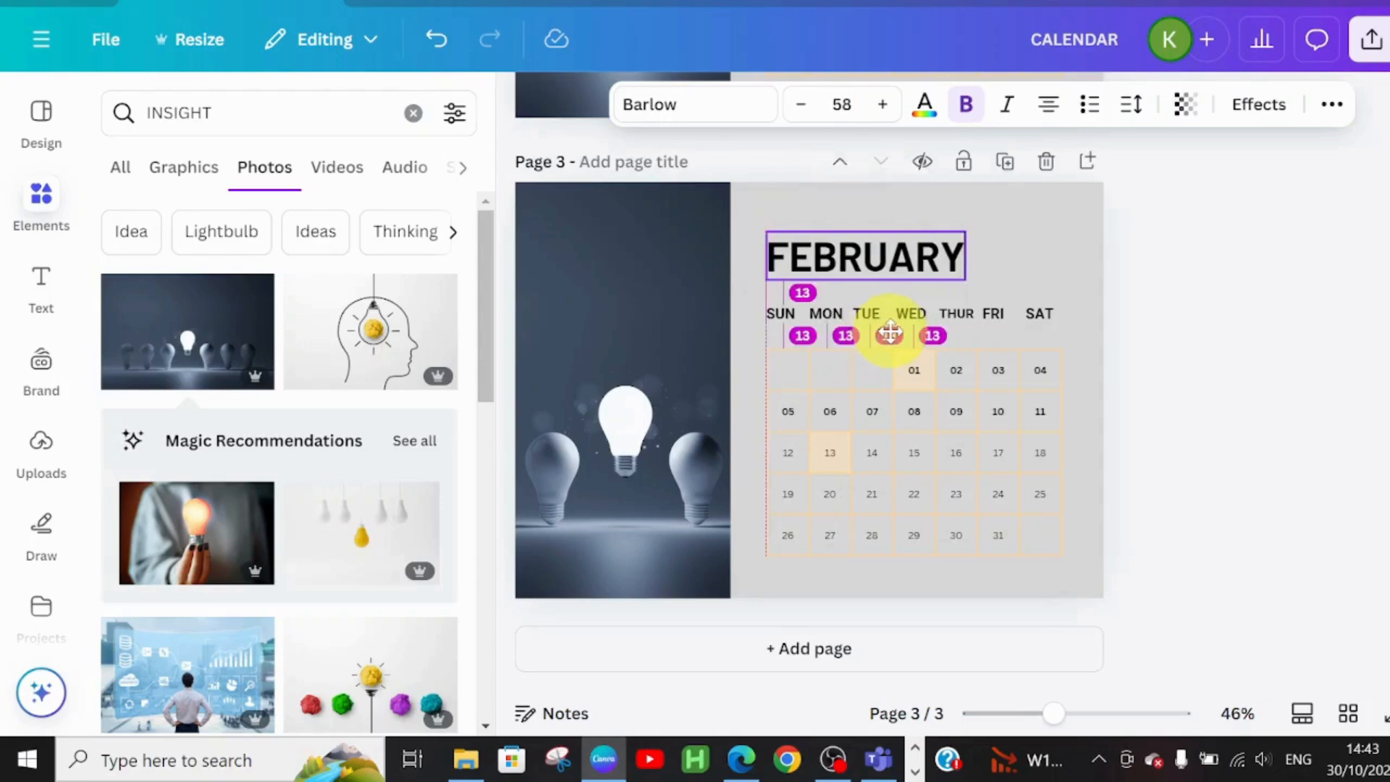
pyautogui.click(993, 512)
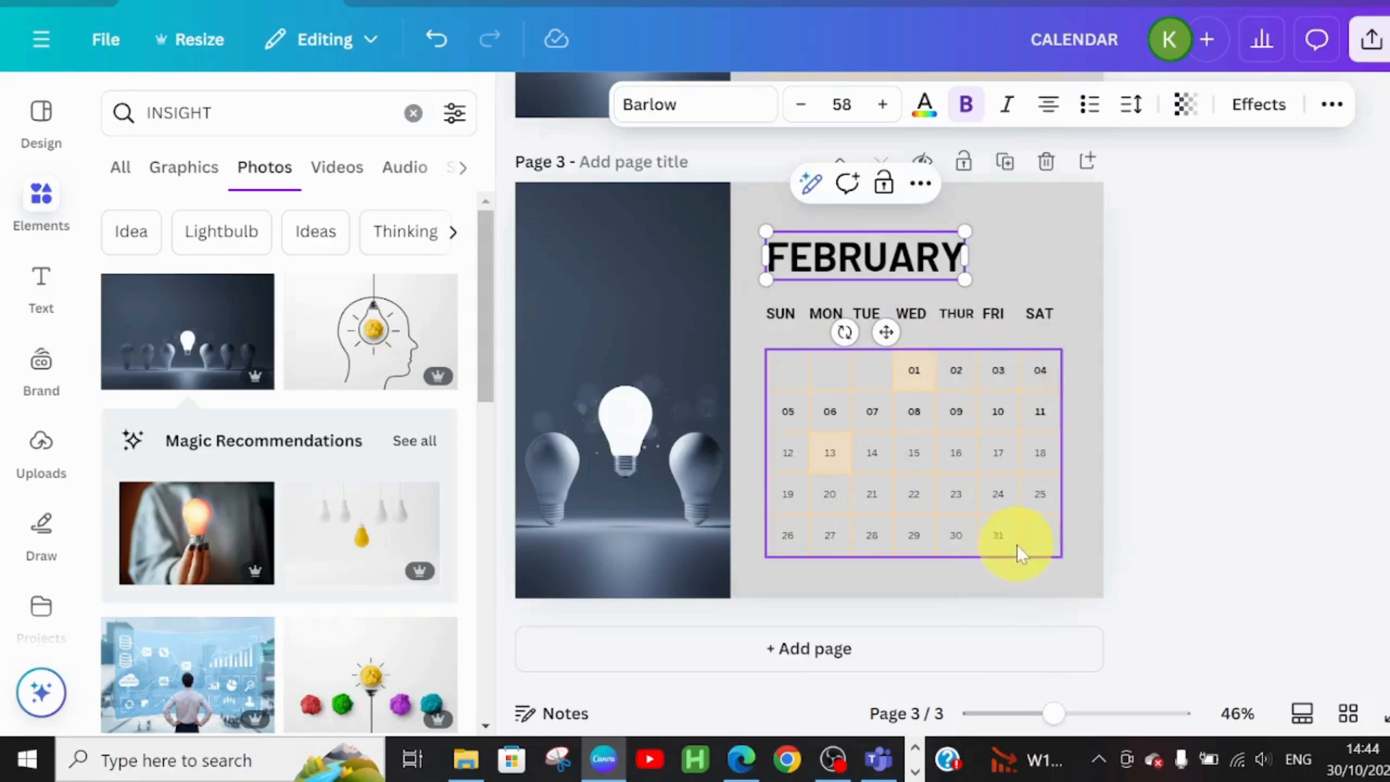
# Clear 01 from the WED cell and start renumbering so 01 sits under SAT
pyautogui.click(921, 382)
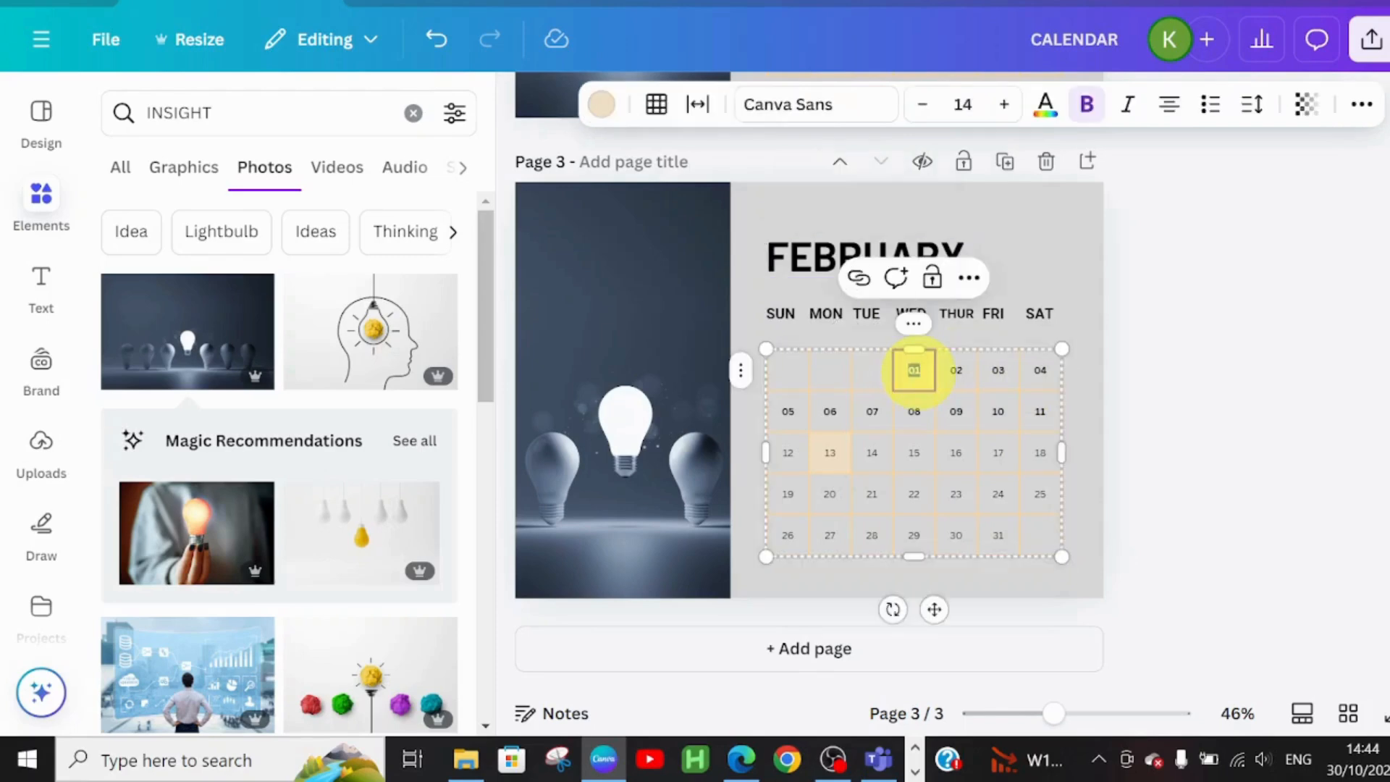
pyautogui.press('BackSpace')
pyautogui.click(966, 367)
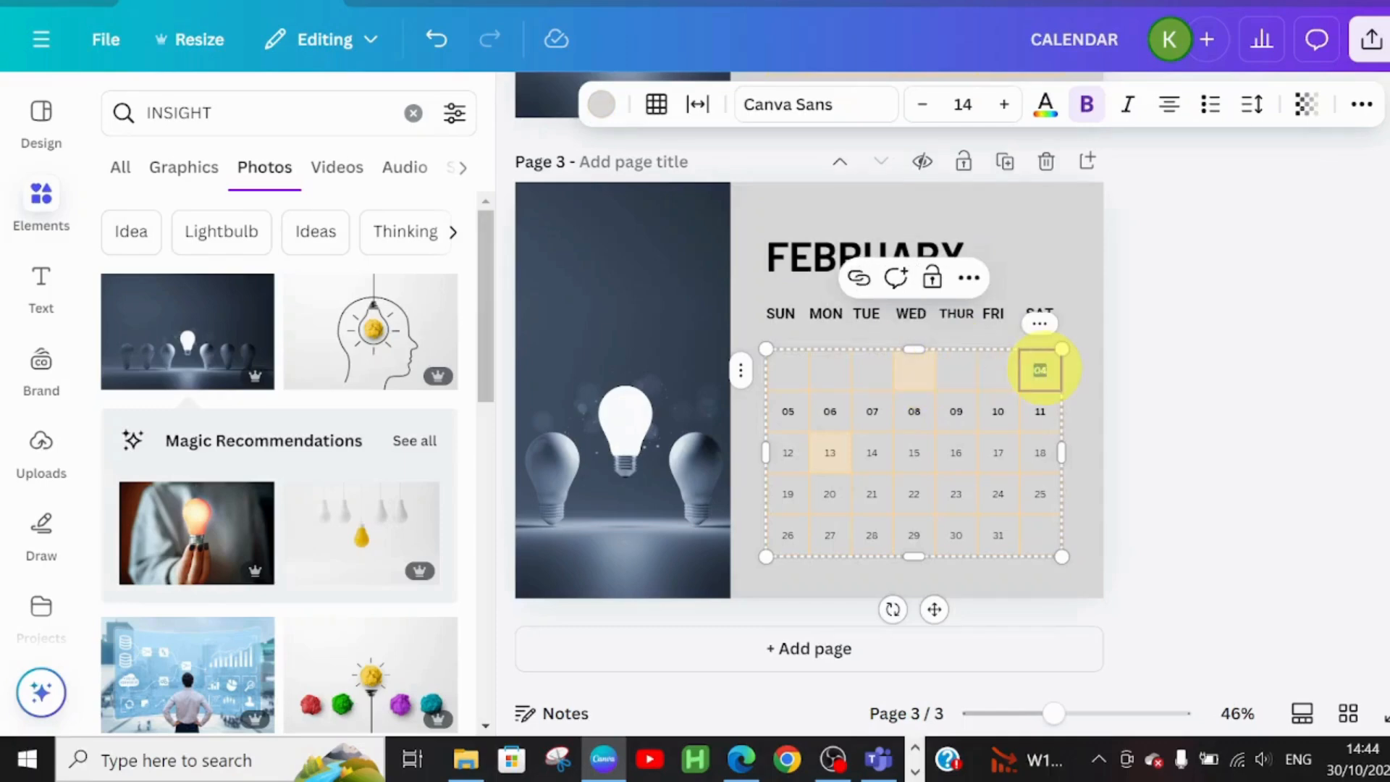
pyautogui.write('0')
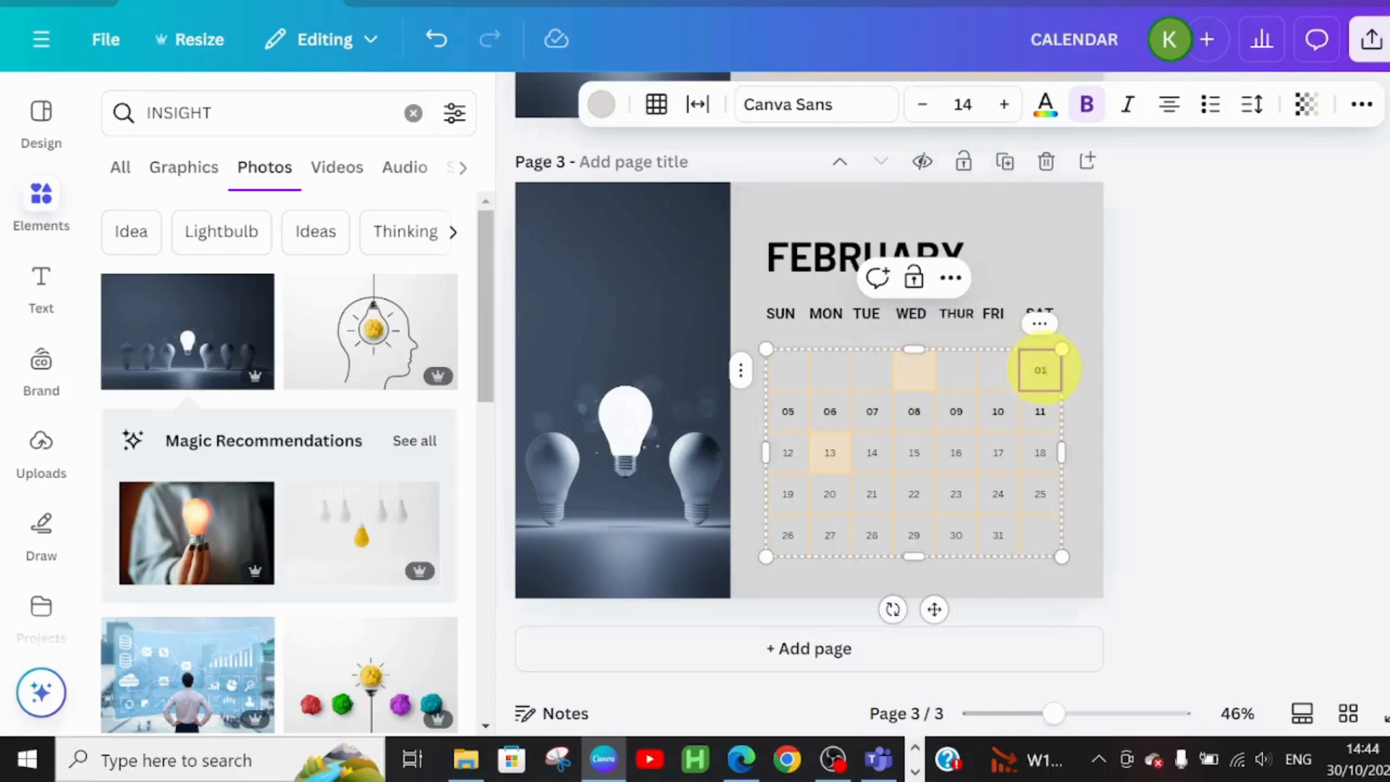
# Retype the second-row date cells so the row begins 02, 03, 04, 05
pyautogui.click(790, 412)
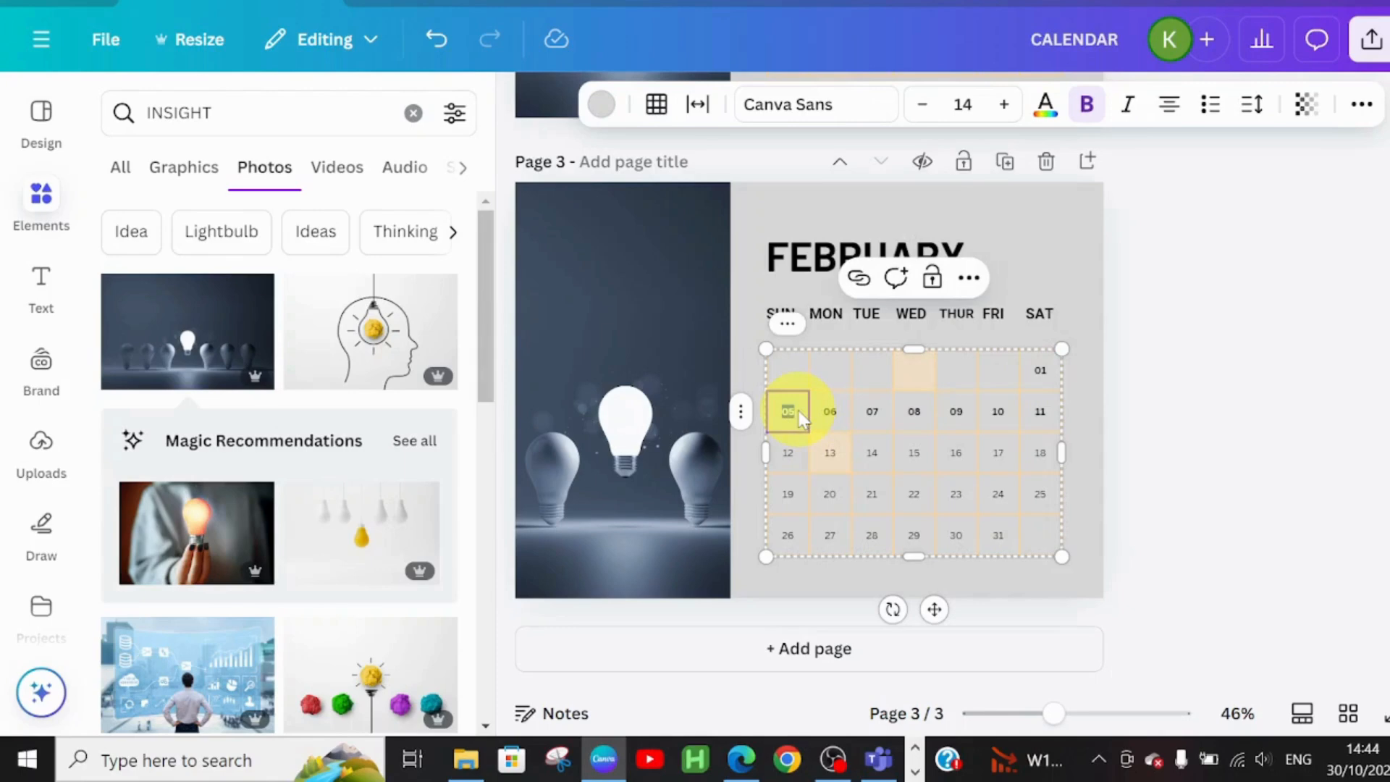
pyautogui.write('0')
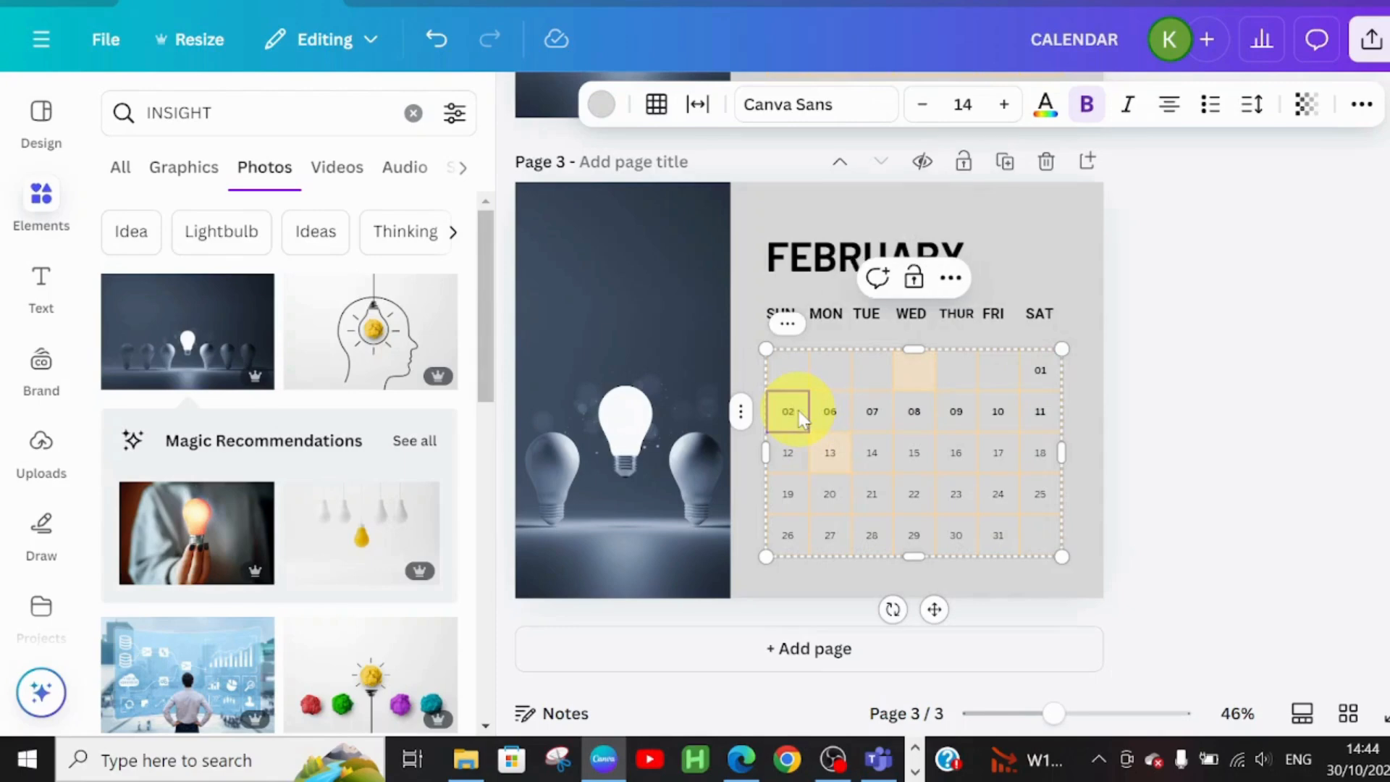
pyautogui.click(841, 420)
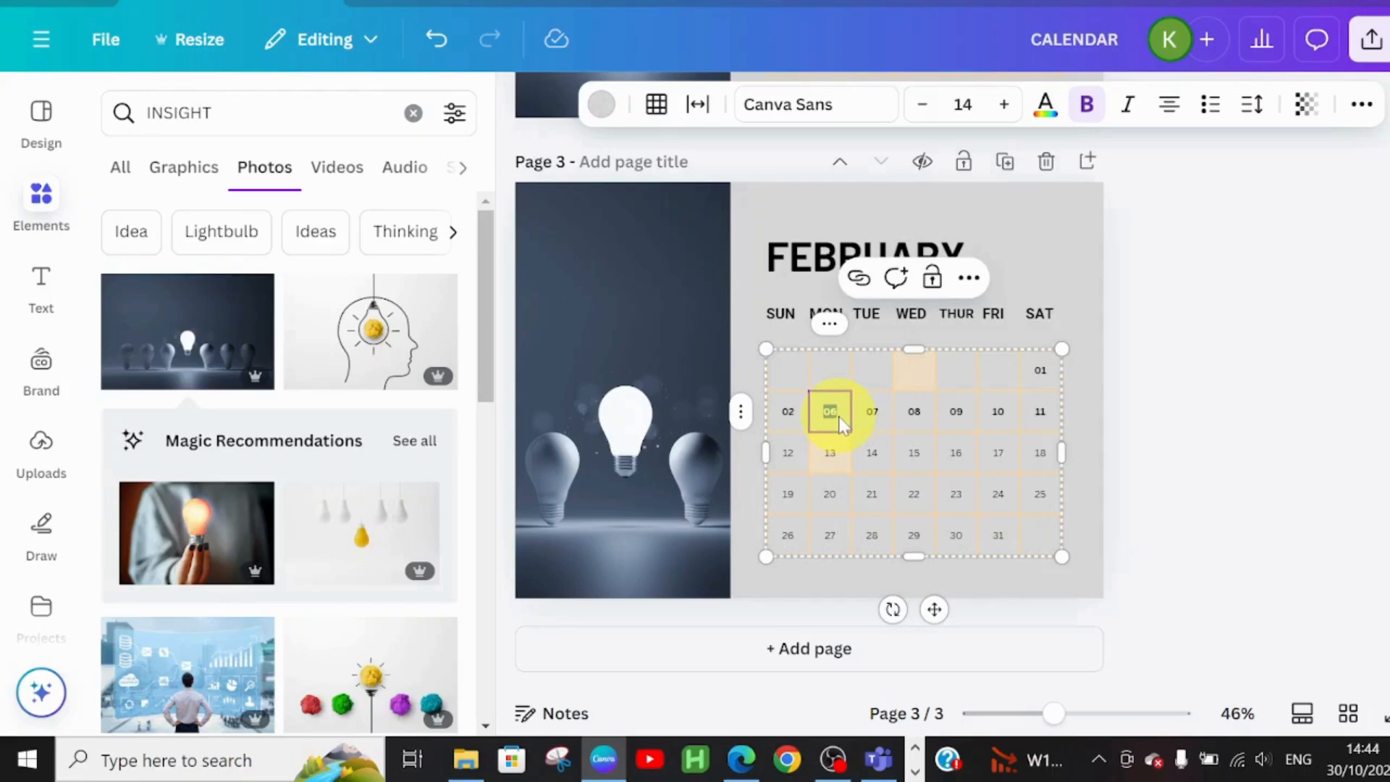
pyautogui.write('0')
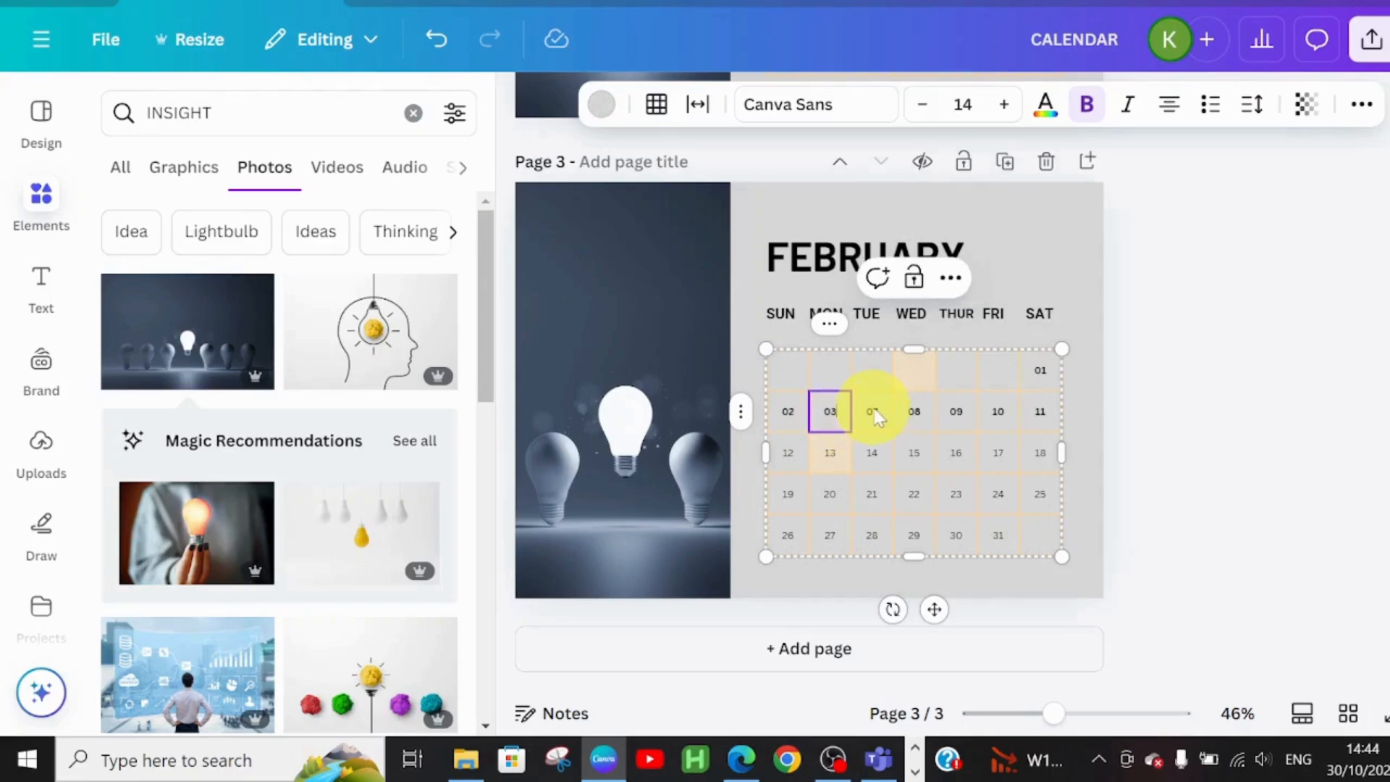
pyautogui.click(873, 414)
pyautogui.write('07')
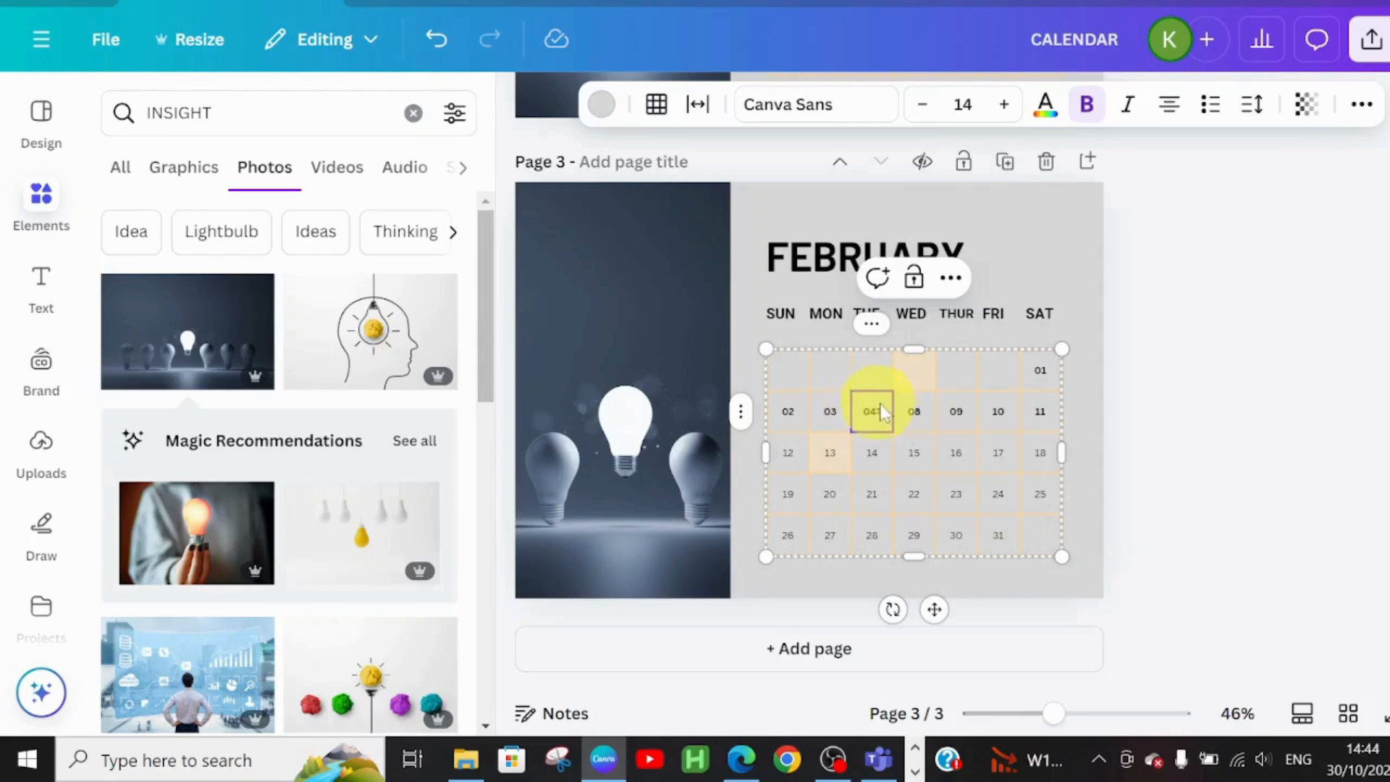
pyautogui.write('7')
pyautogui.press('BackSpace')
pyautogui.press('BackSpace')
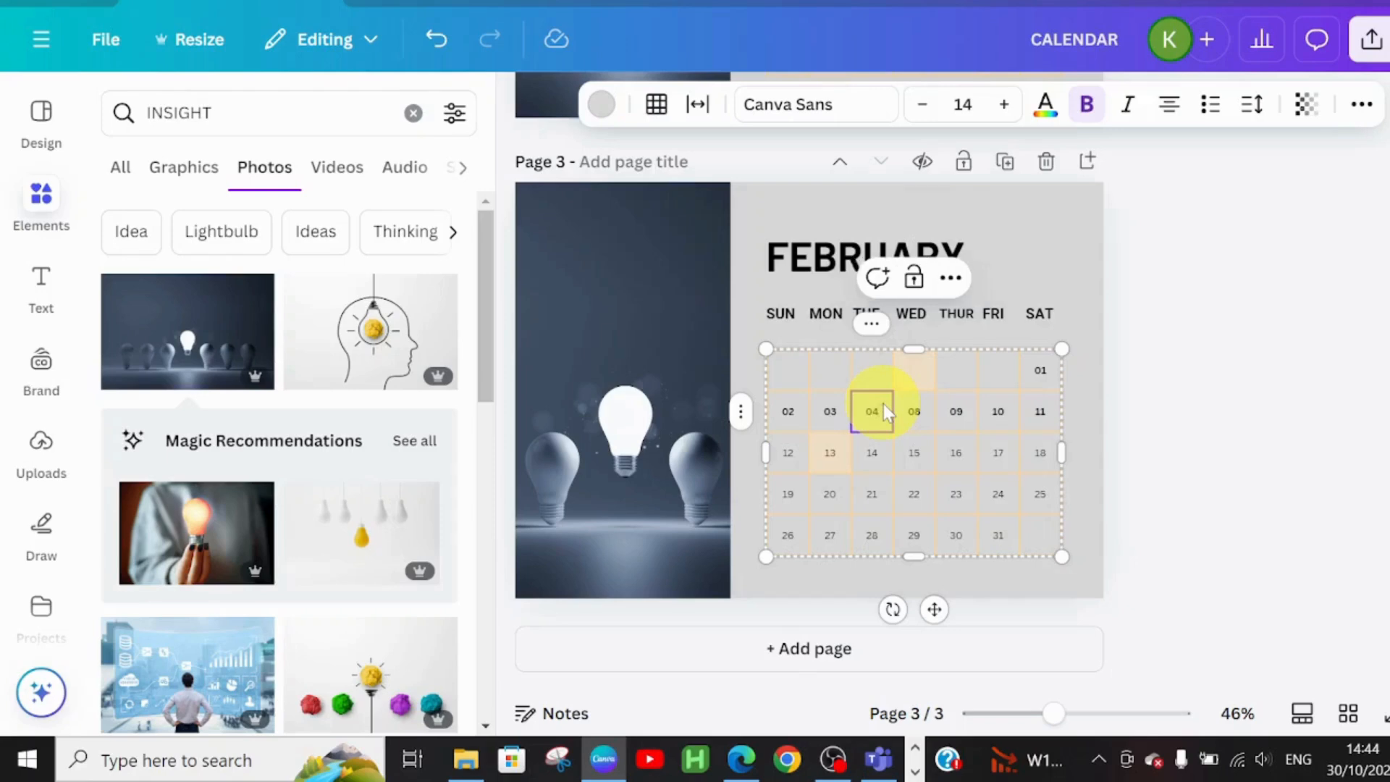
pyautogui.click(914, 416)
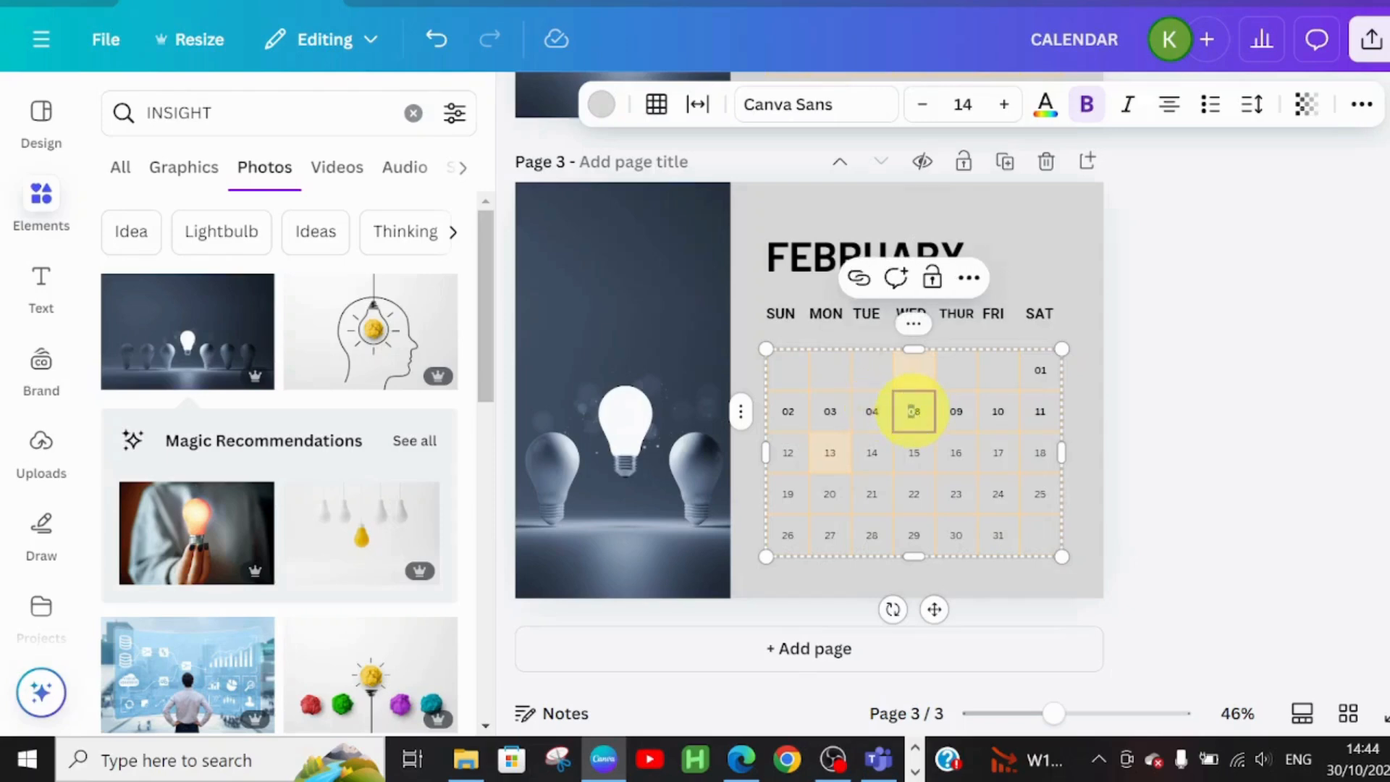
pyautogui.write('0')
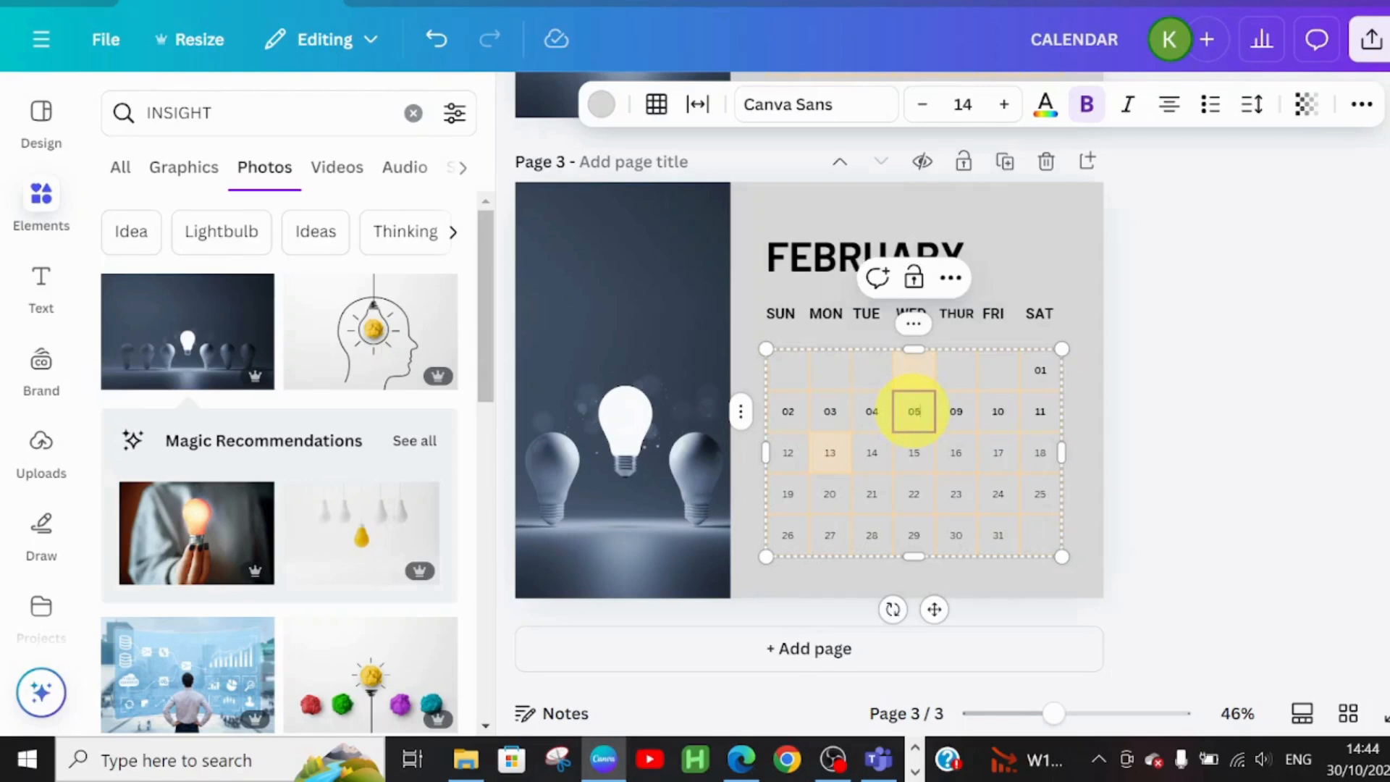
pyautogui.click(957, 413)
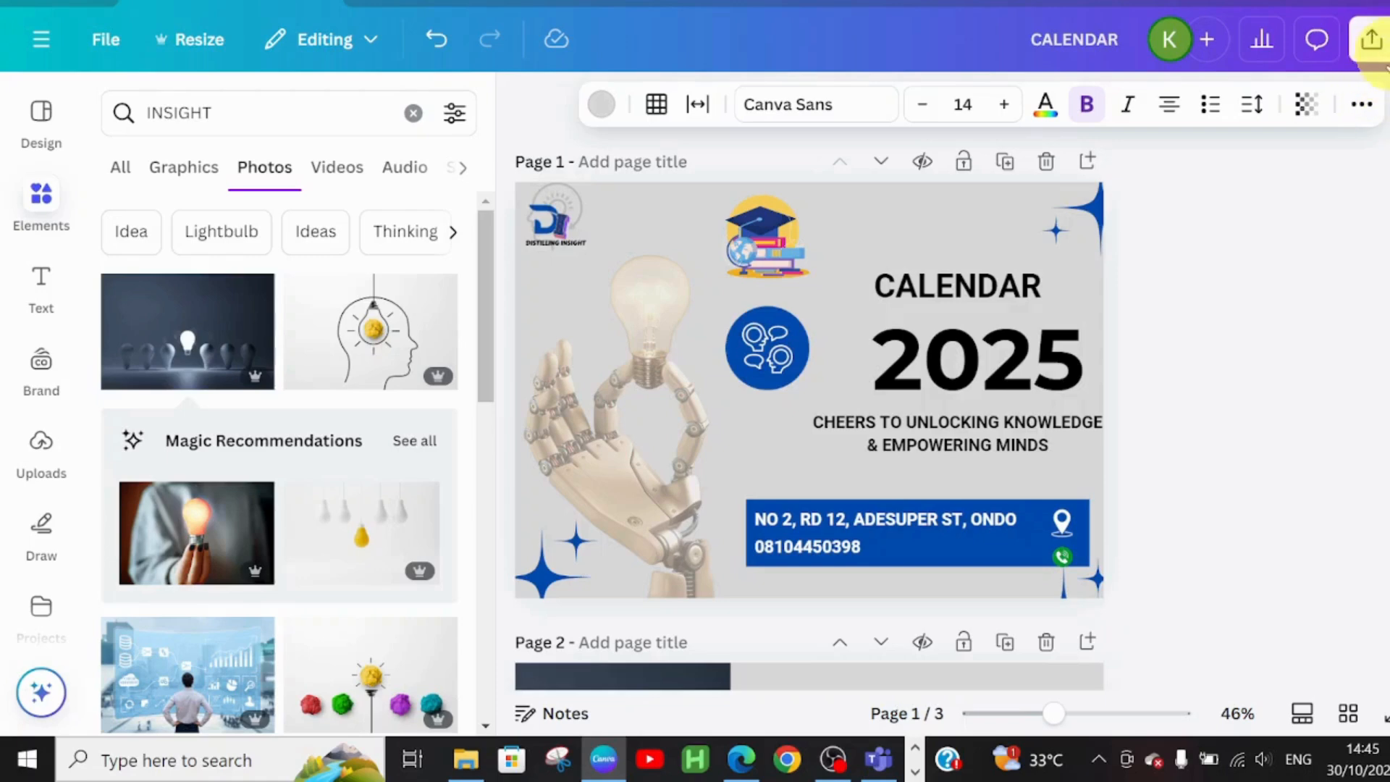
pyautogui.click(1371, 39)
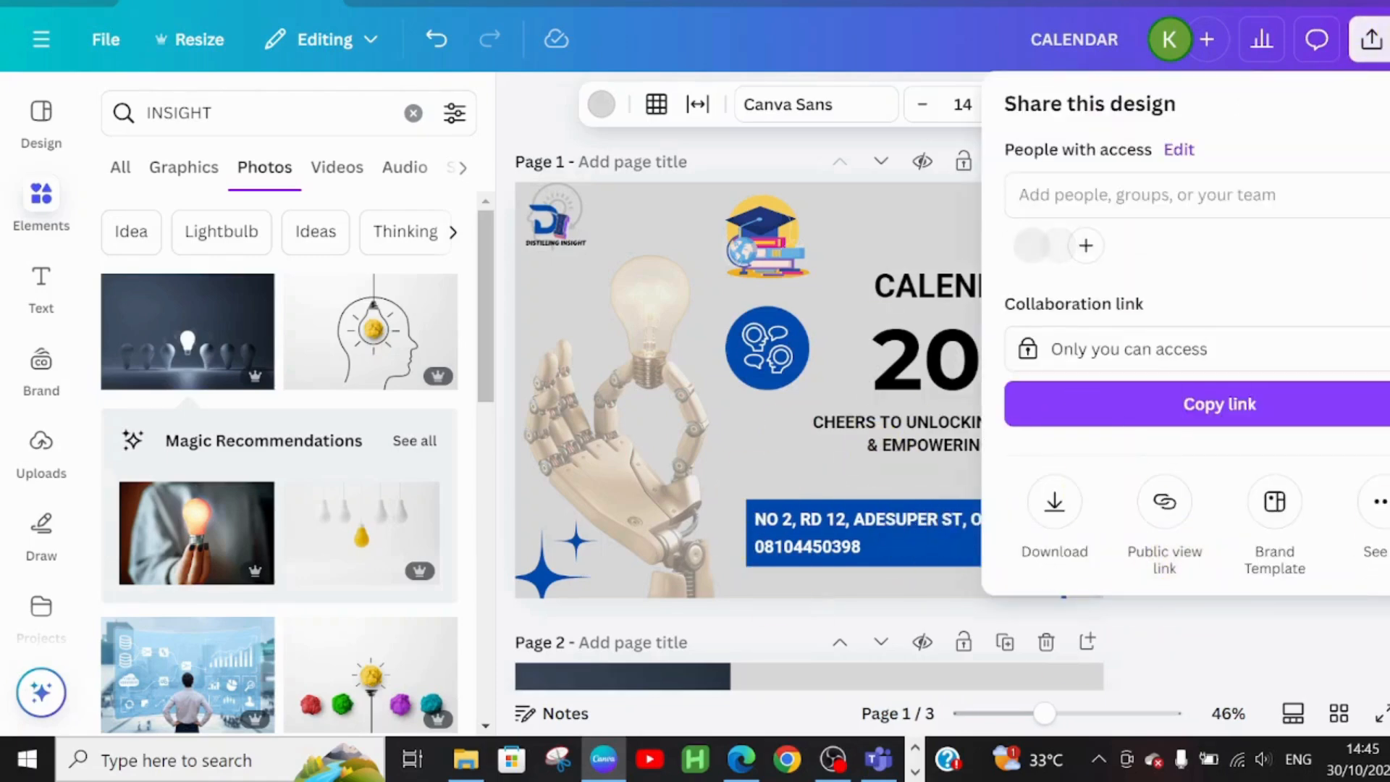
pyautogui.press('Escape')
pyautogui.click(1370, 39)
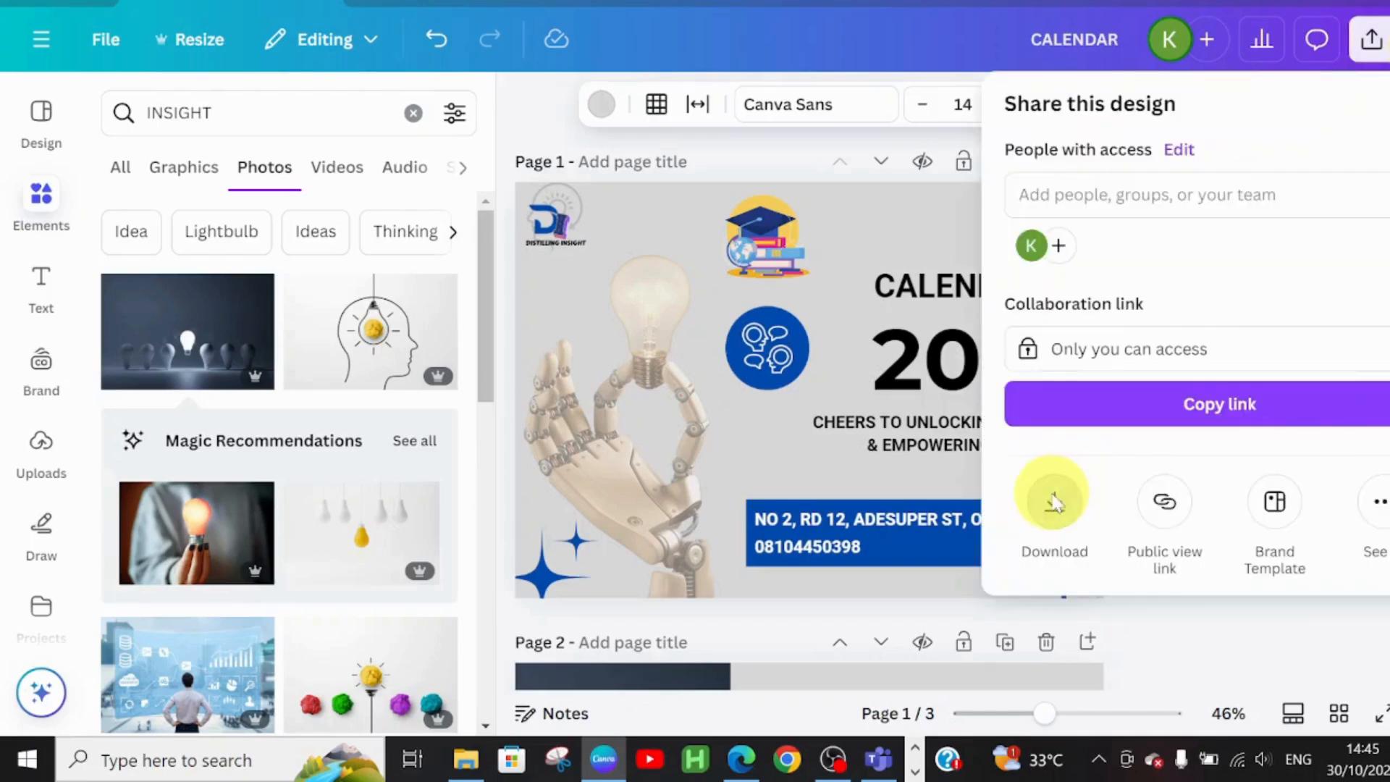
pyautogui.click(1054, 499)
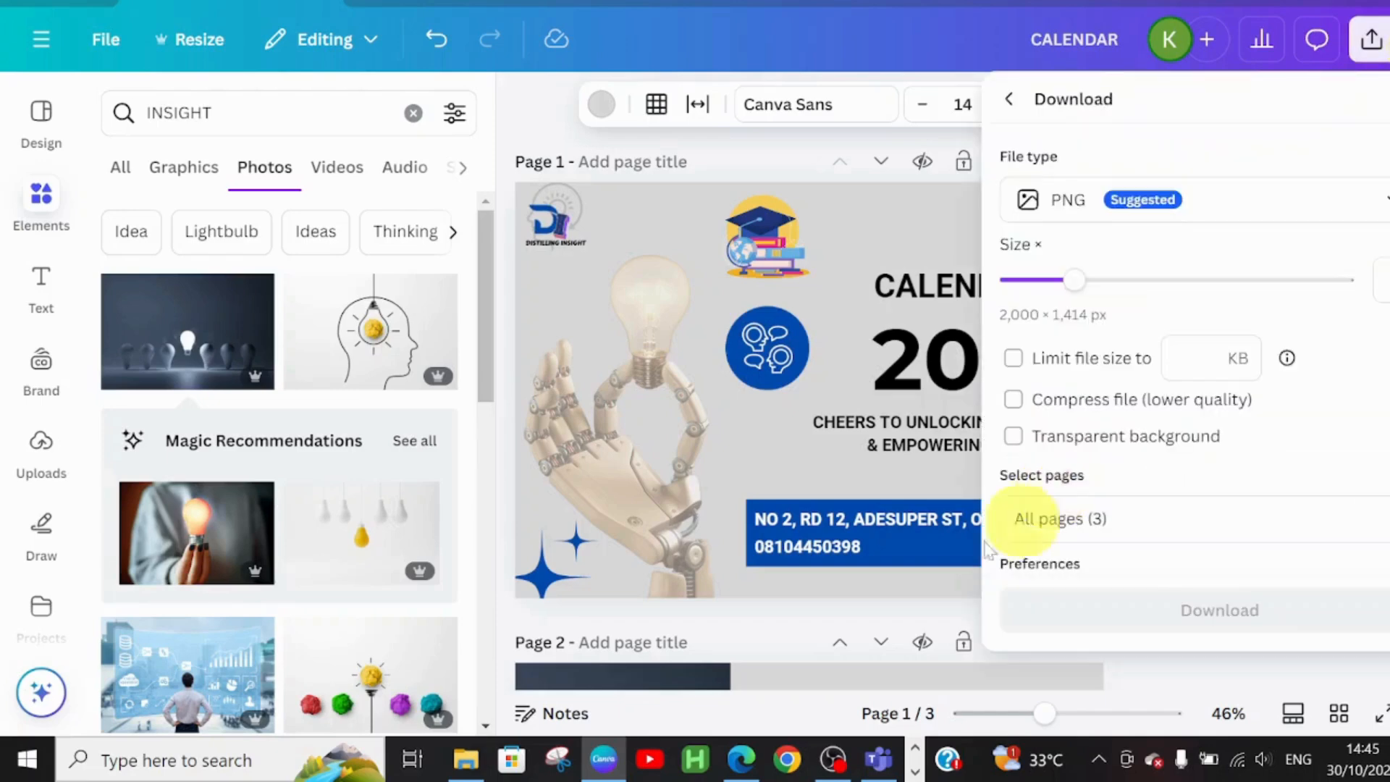
pyautogui.click(1068, 207)
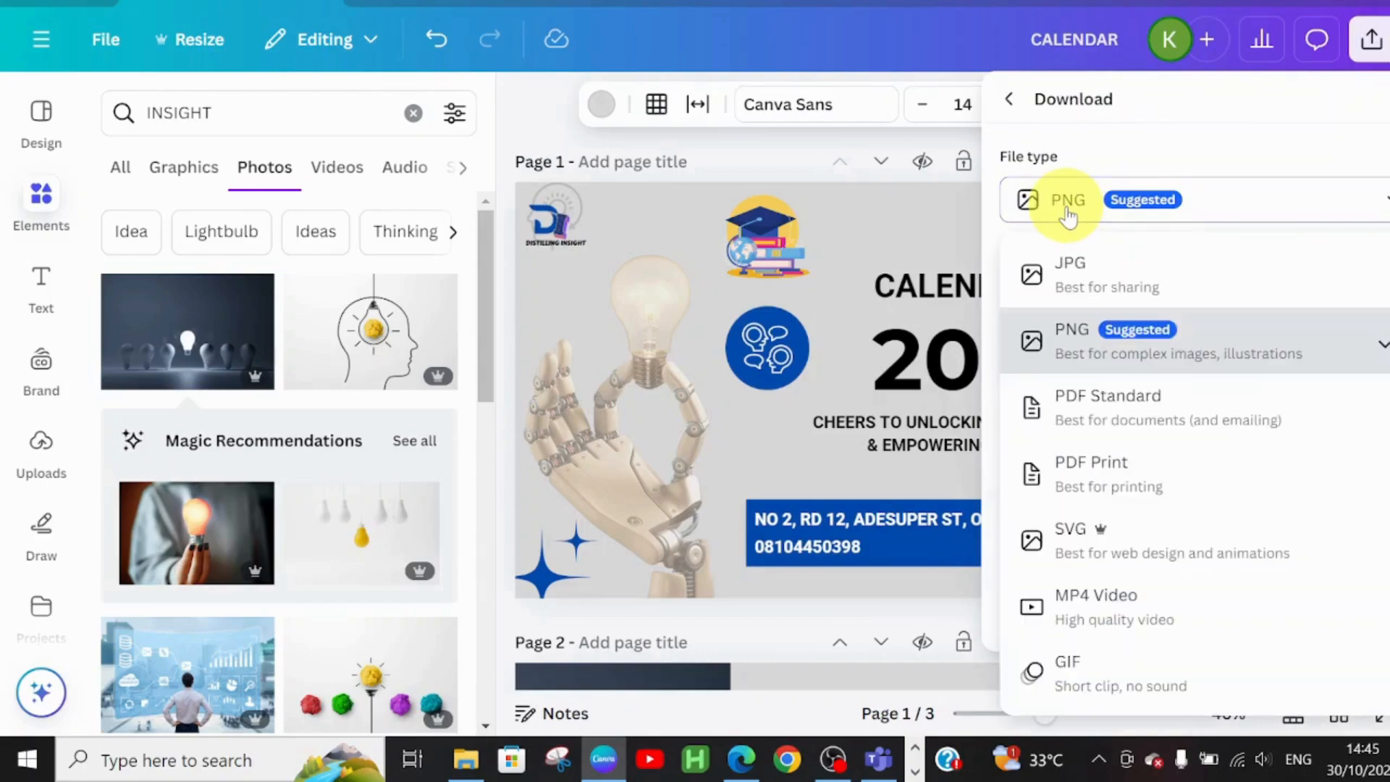
pyautogui.click(1128, 427)
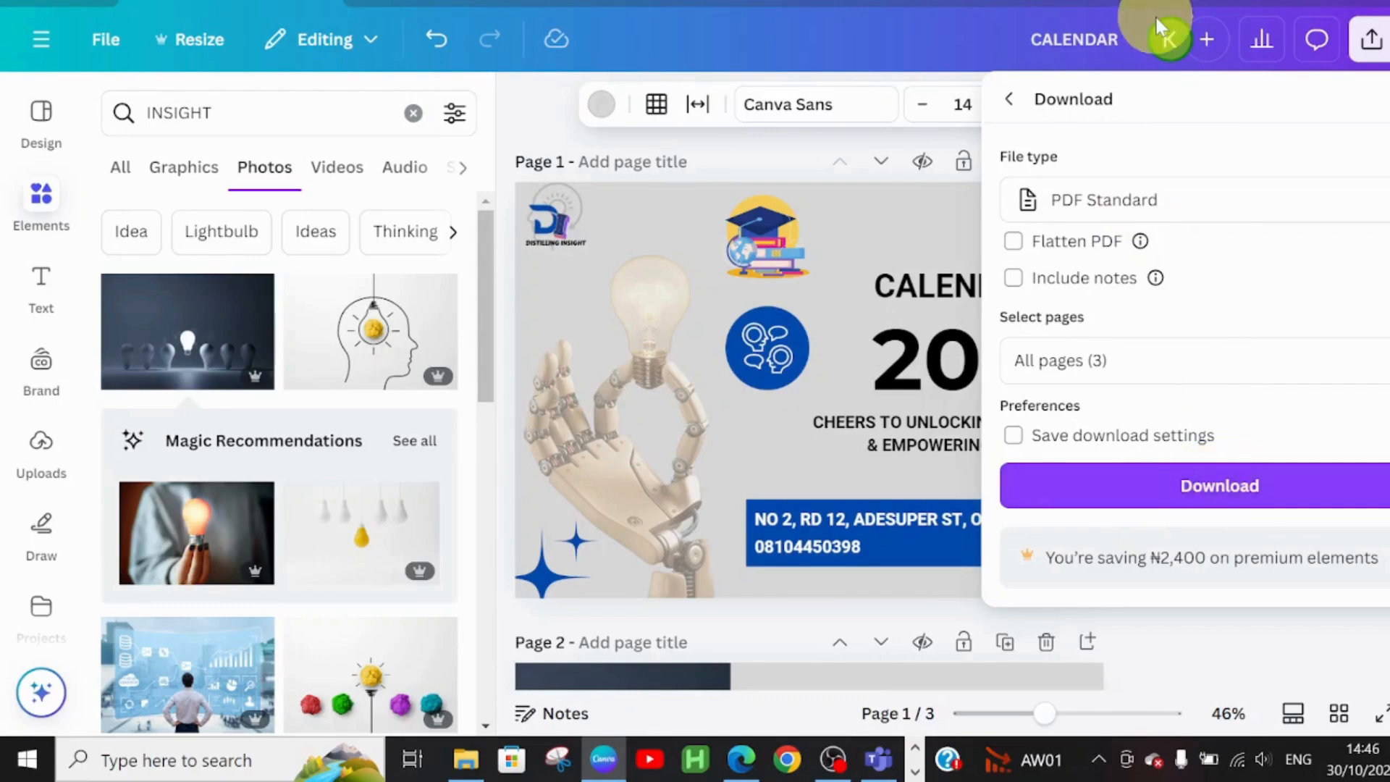
pyautogui.click(829, 148)
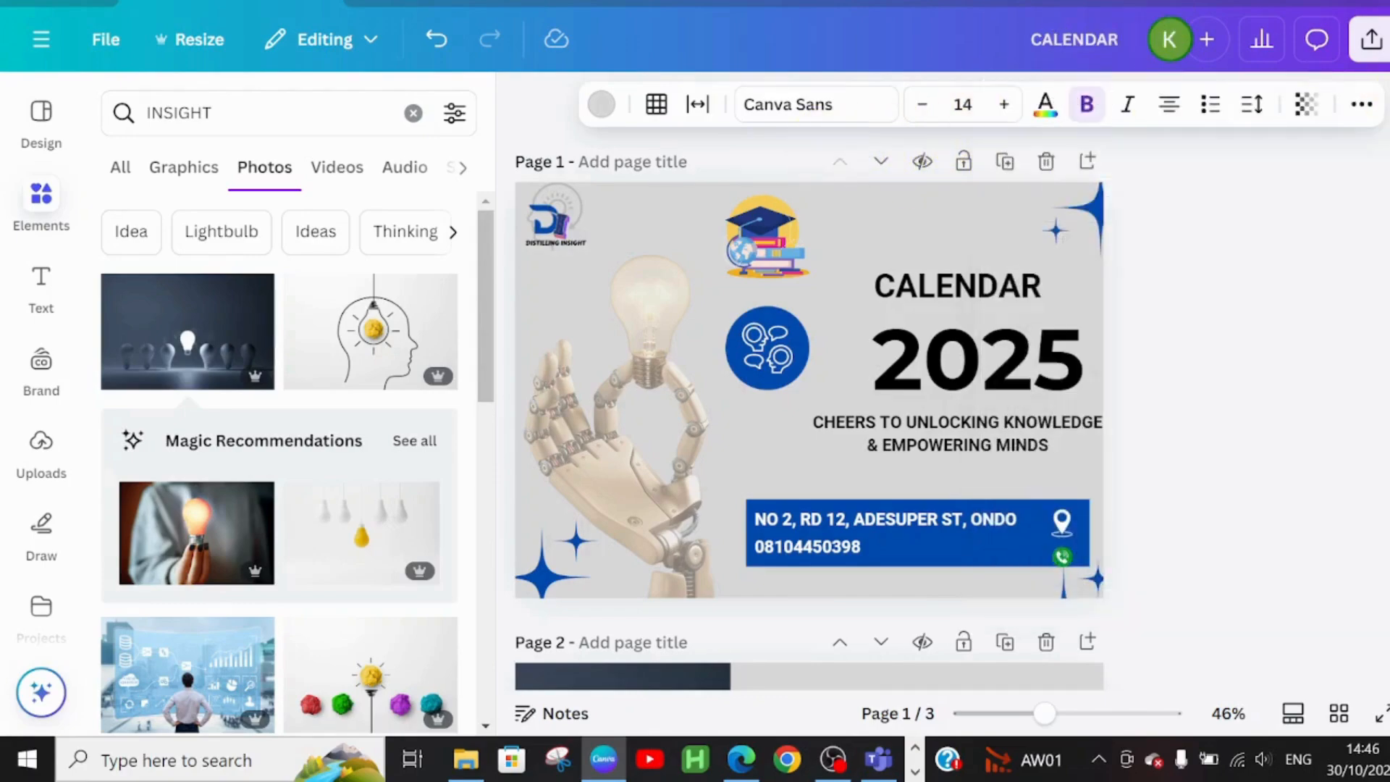
pyautogui.click(1376, 51)
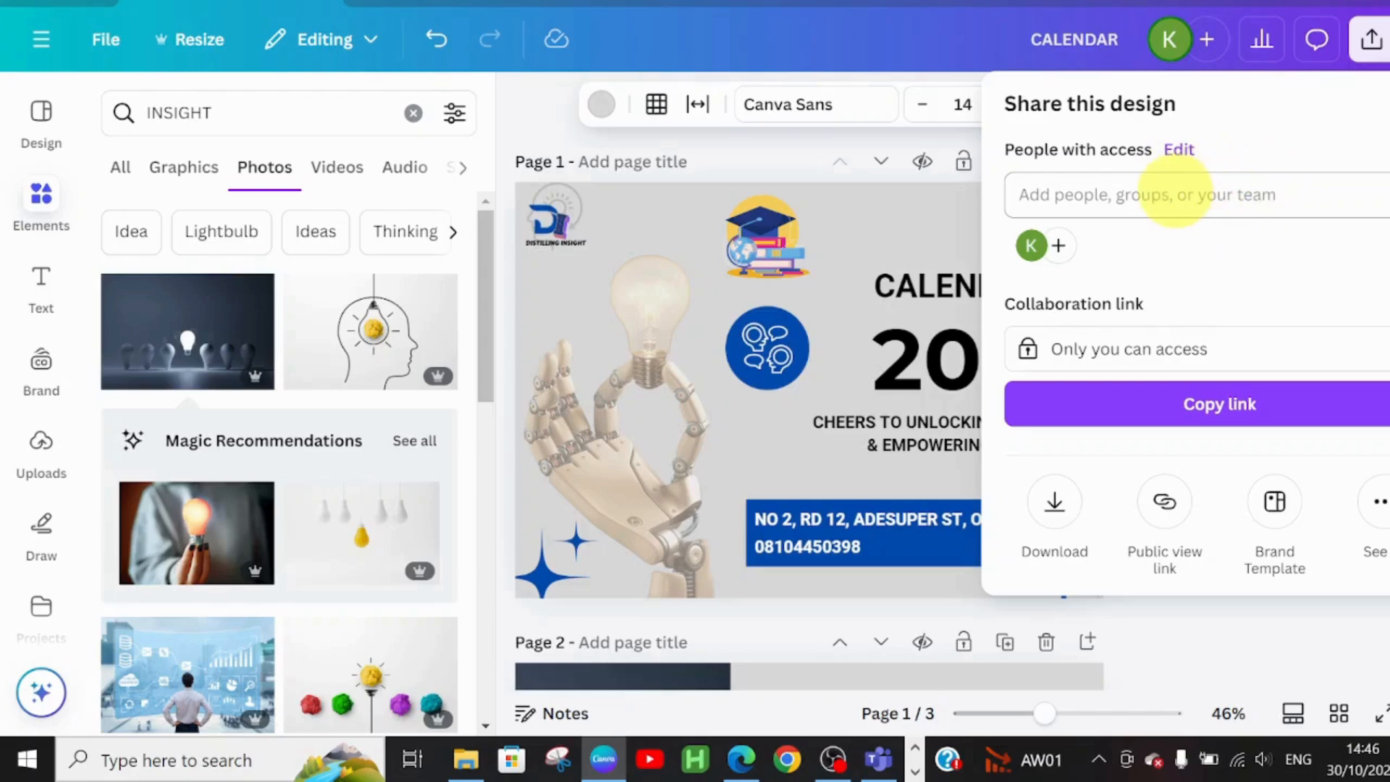
pyautogui.click(1175, 194)
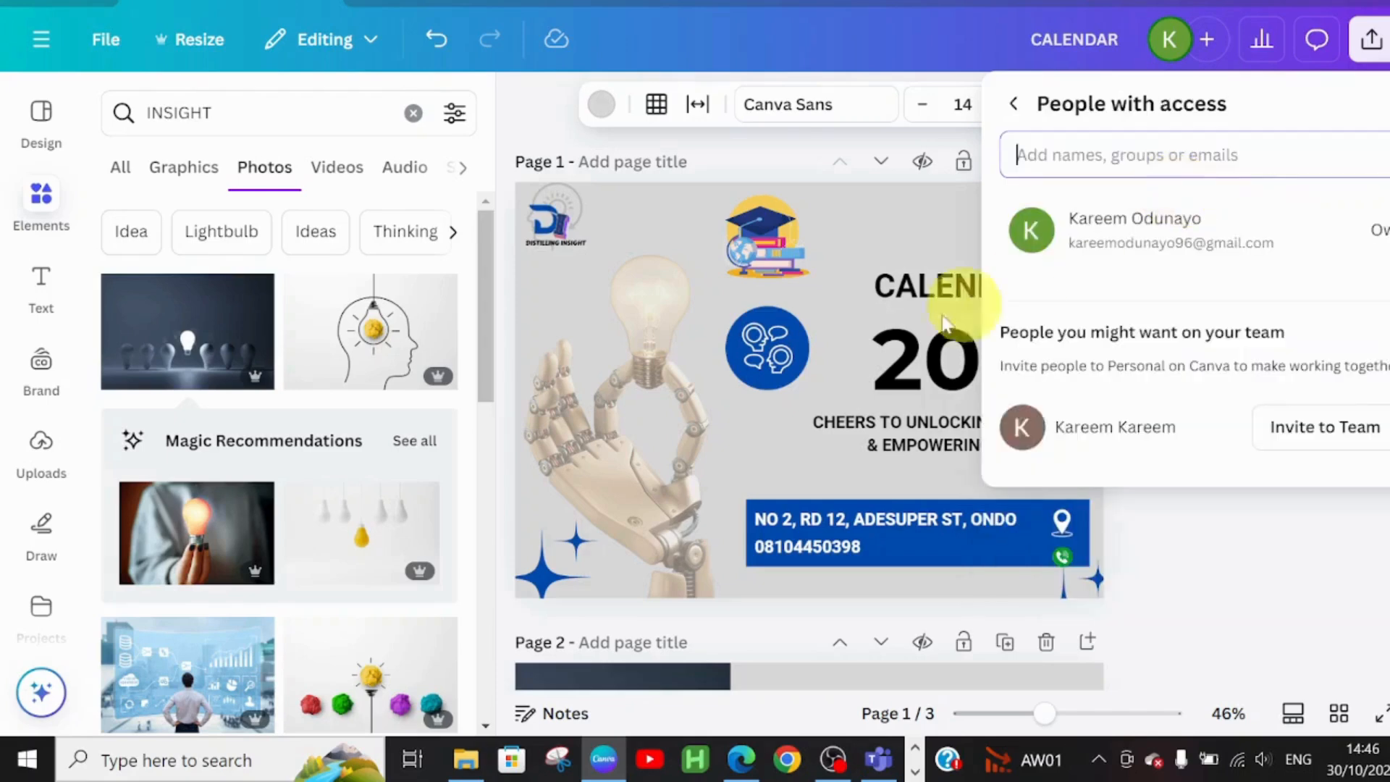
pyautogui.click(1365, 433)
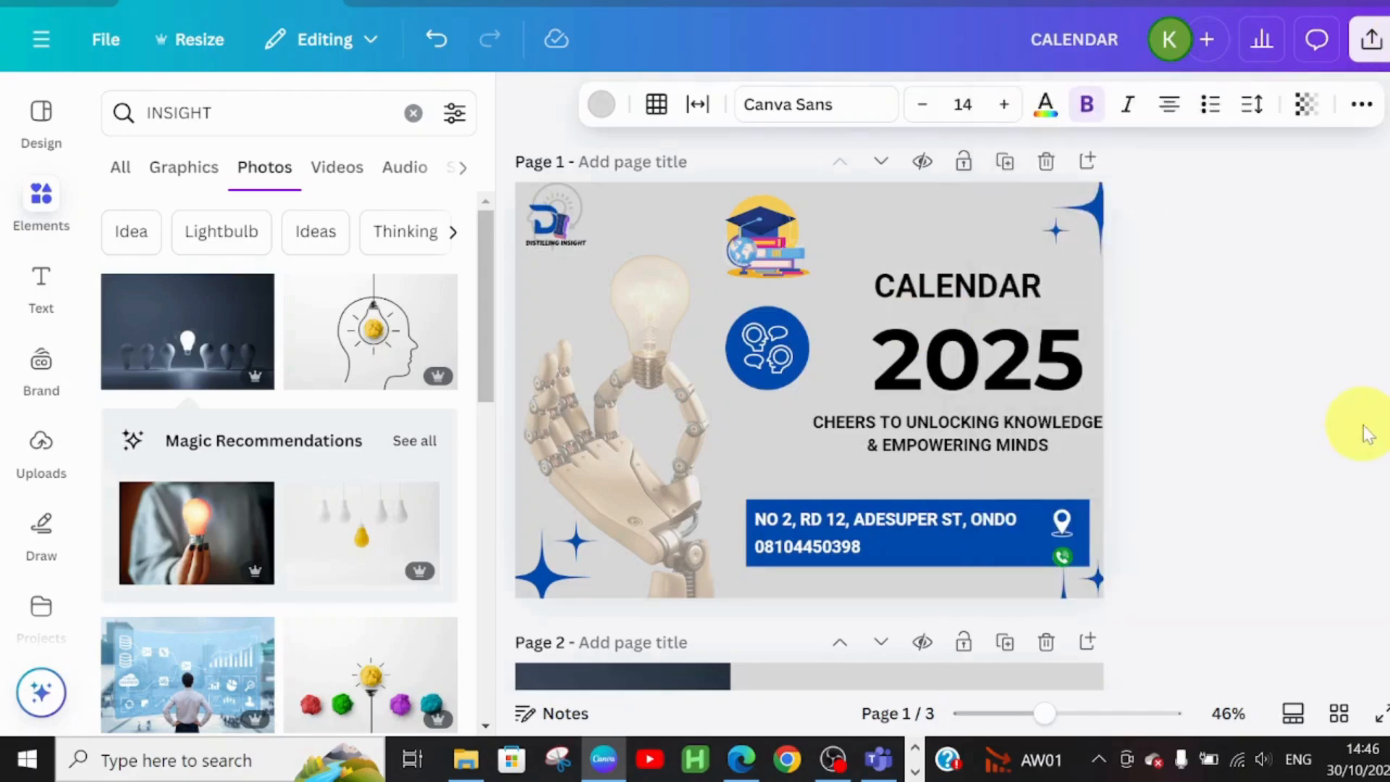